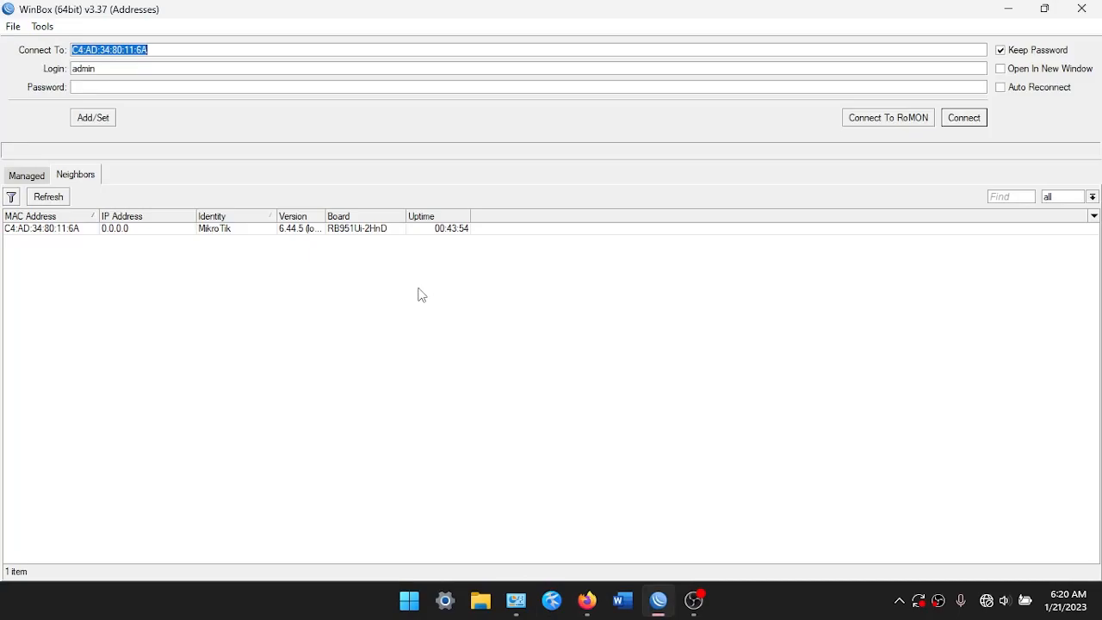
Connect to the router and try Reset Configuration with No Default Configuration, then cancel
{"action": "left_click", "coordinate": [155, 231]}
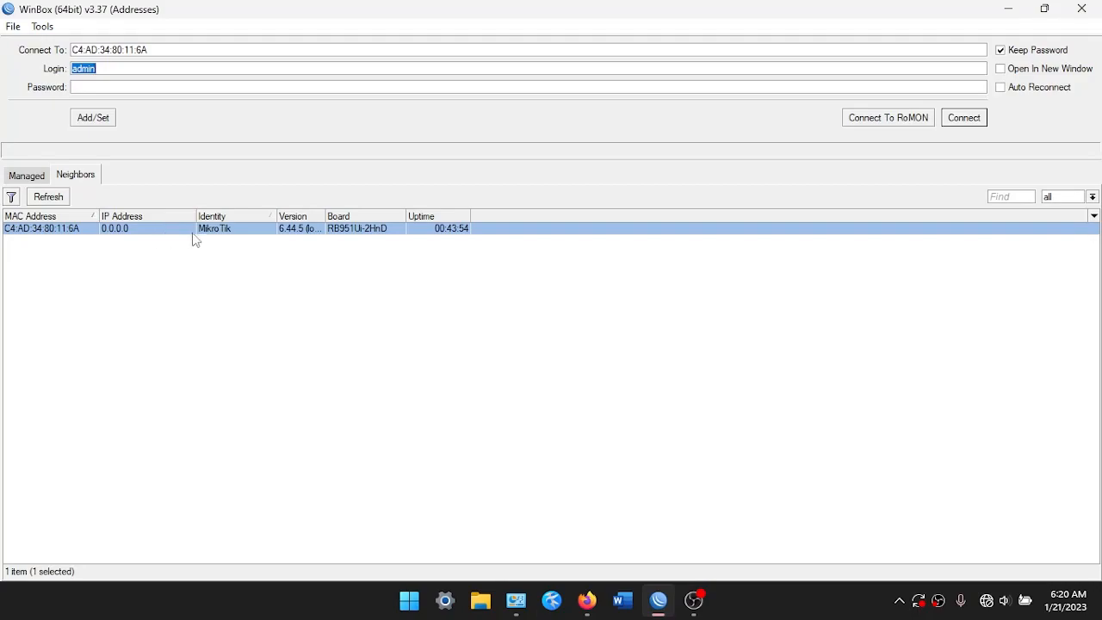
{"action": "left_click", "coordinate": [982, 123]}
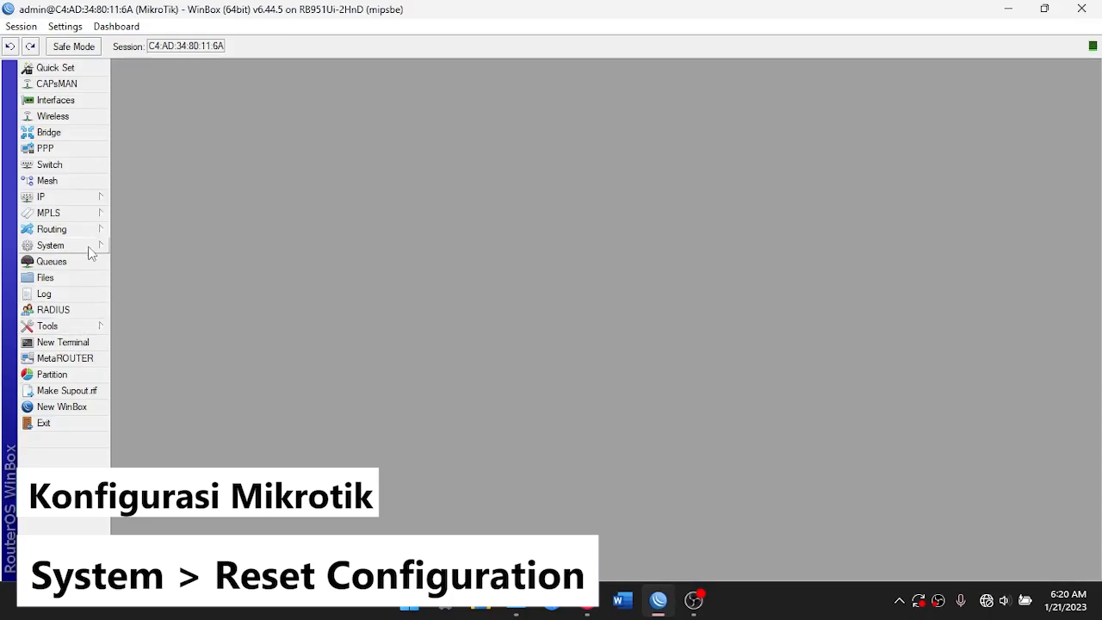
{"action": "left_click", "coordinate": [52, 247]}
{"action": "left_click", "coordinate": [169, 428]}
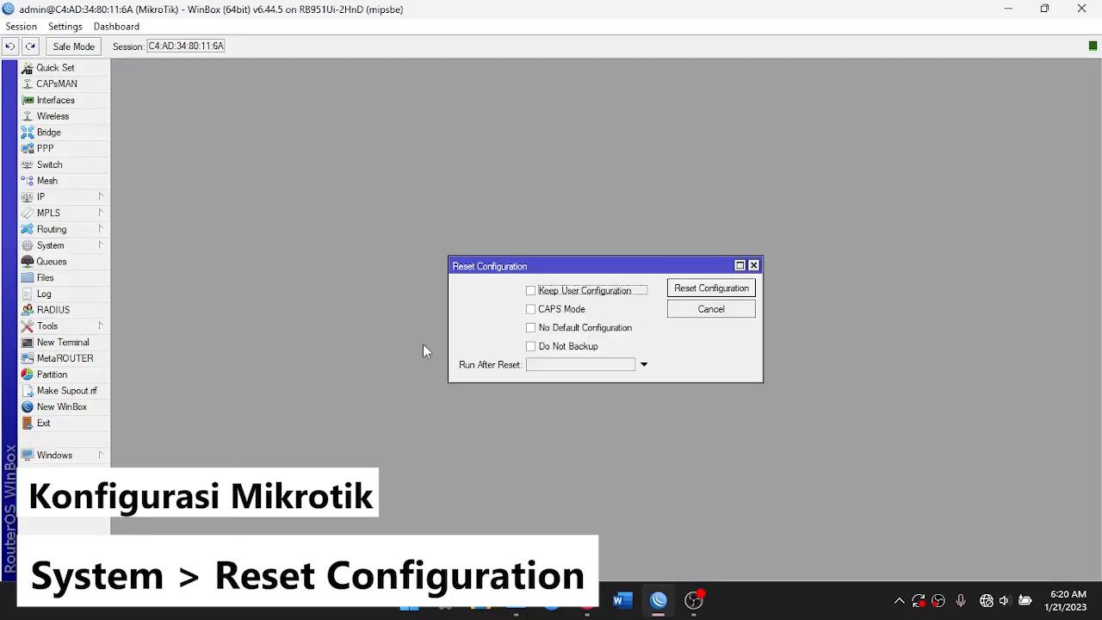
{"action": "left_click", "coordinate": [564, 335]}
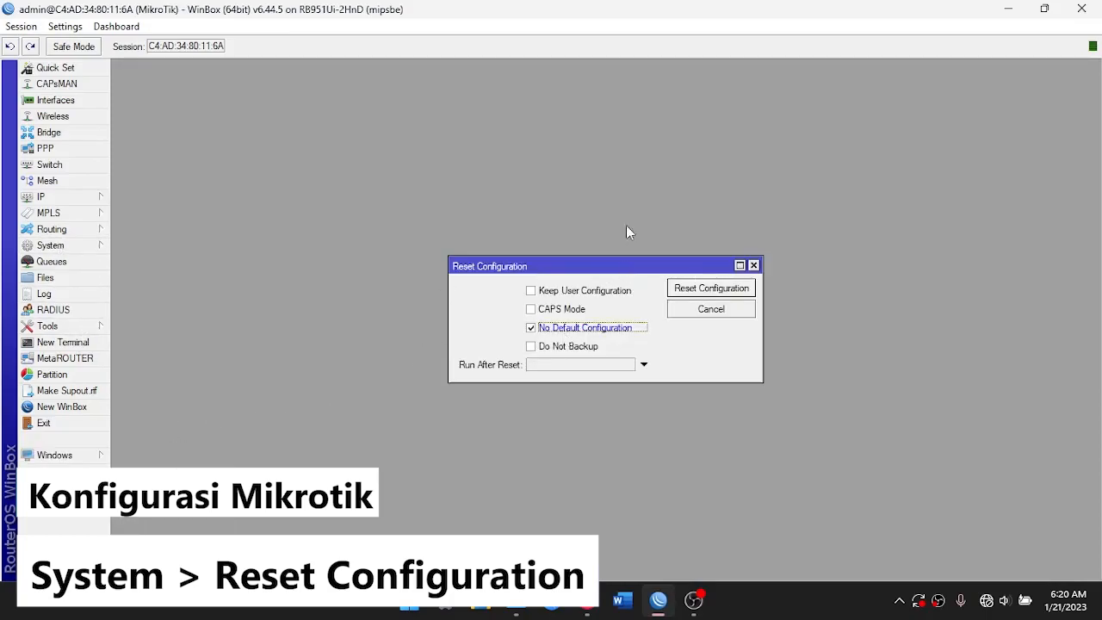
{"action": "left_click", "coordinate": [753, 265]}
Reset the router configuration with No Default Configuration ticked
{"action": "left_click", "coordinate": [79, 246]}
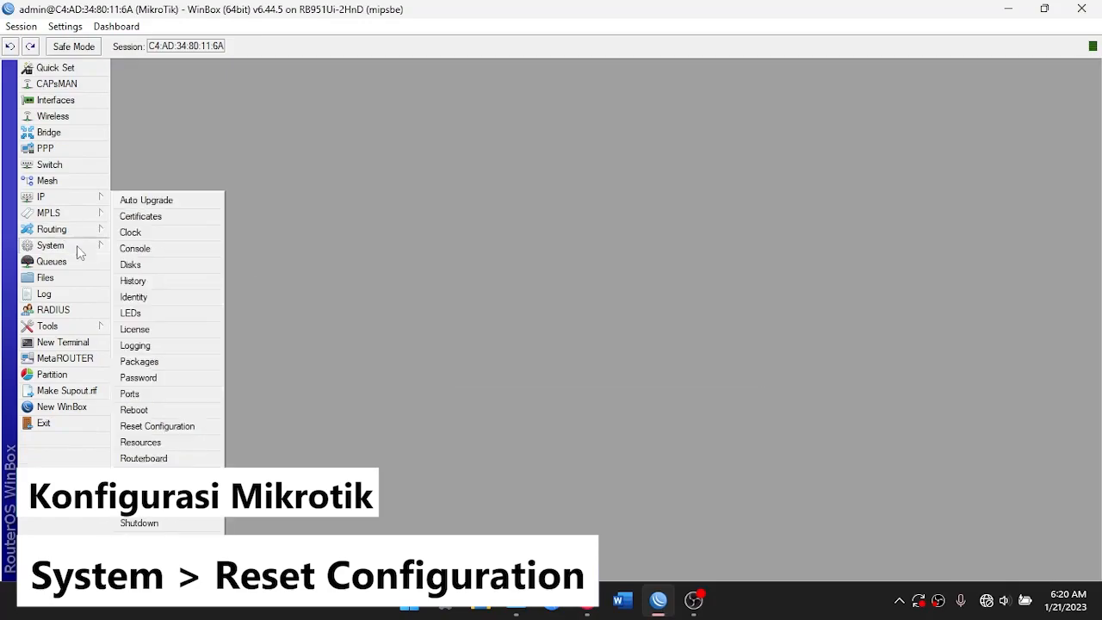
{"action": "left_click", "coordinate": [130, 431]}
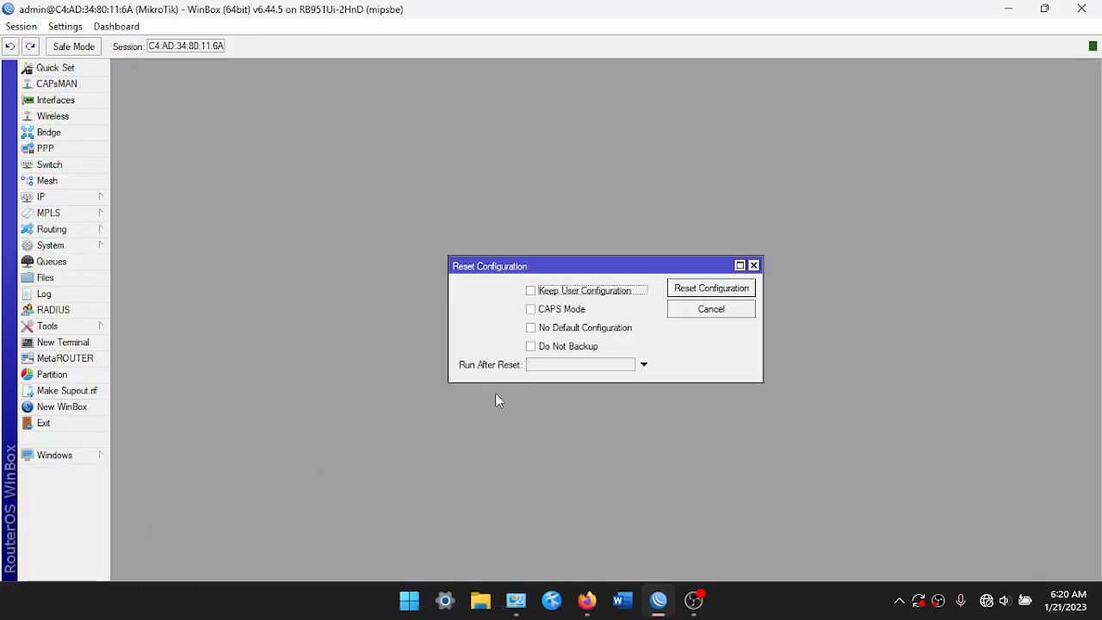
{"action": "left_click", "coordinate": [574, 334]}
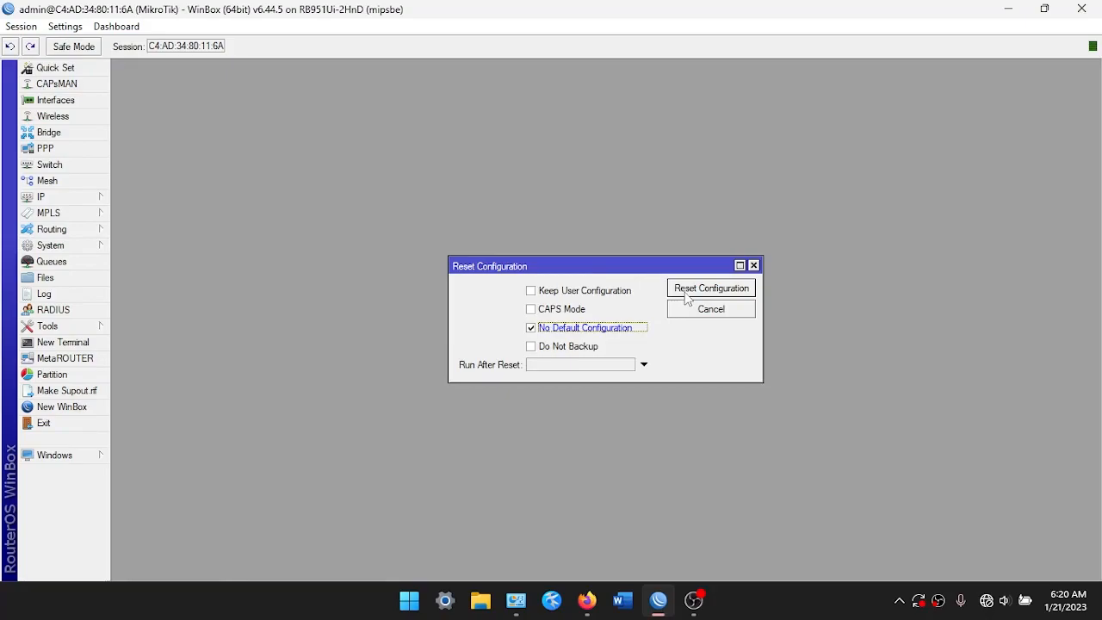
{"action": "left_click", "coordinate": [723, 287]}
{"action": "left_click", "coordinate": [753, 266]}
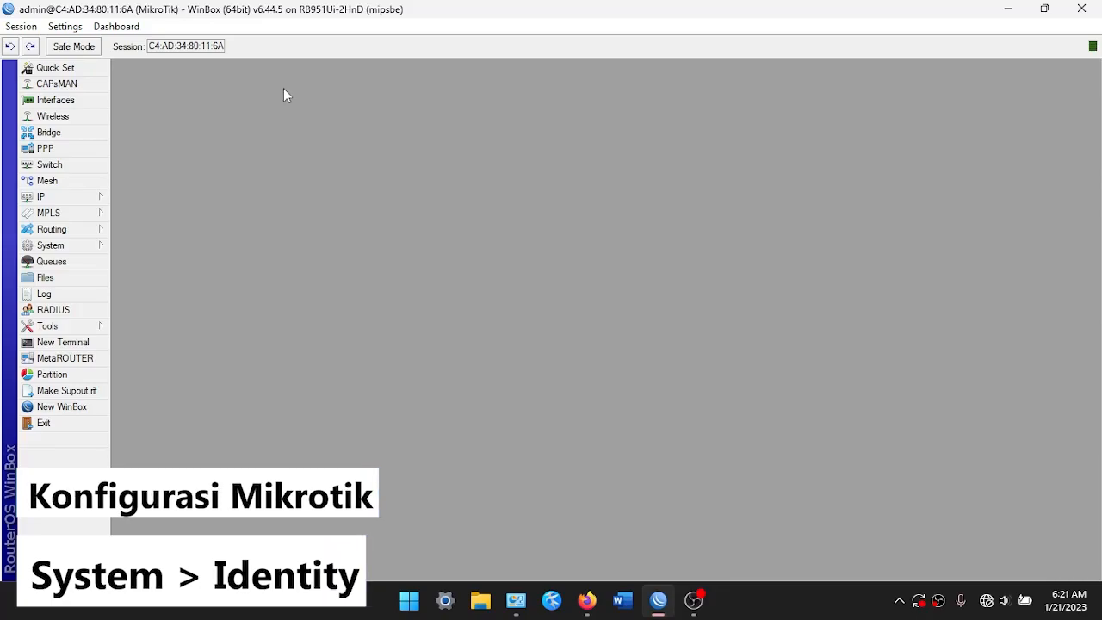
Replace the router identity with KopiJawa and apply it
{"action": "left_click", "coordinate": [84, 249]}
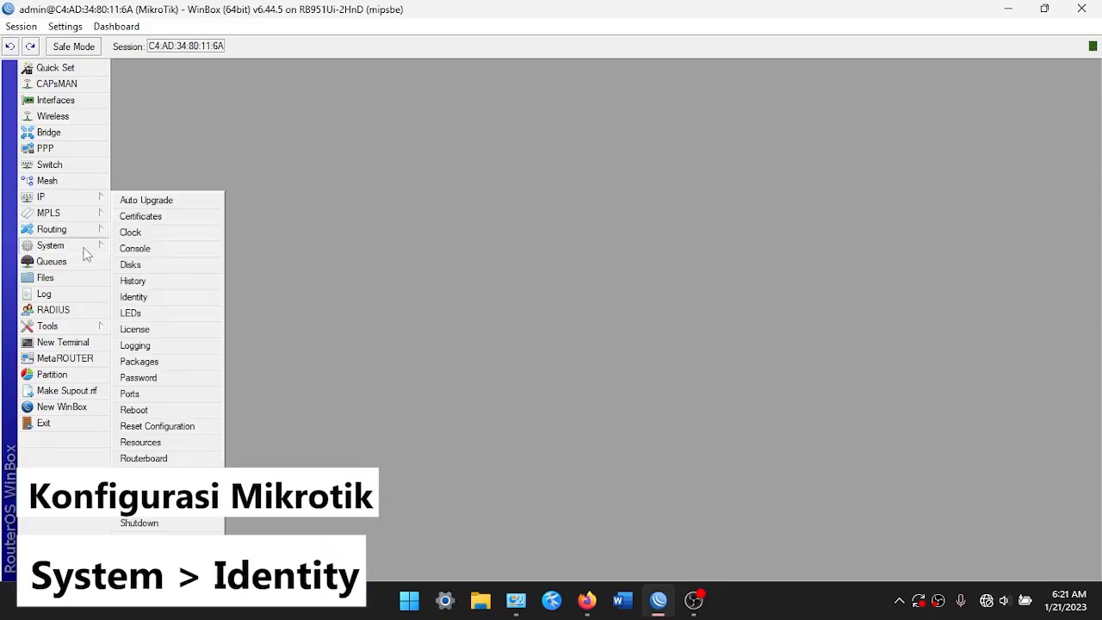
{"action": "left_click", "coordinate": [136, 296]}
{"action": "key", "text": "BackSpace"}
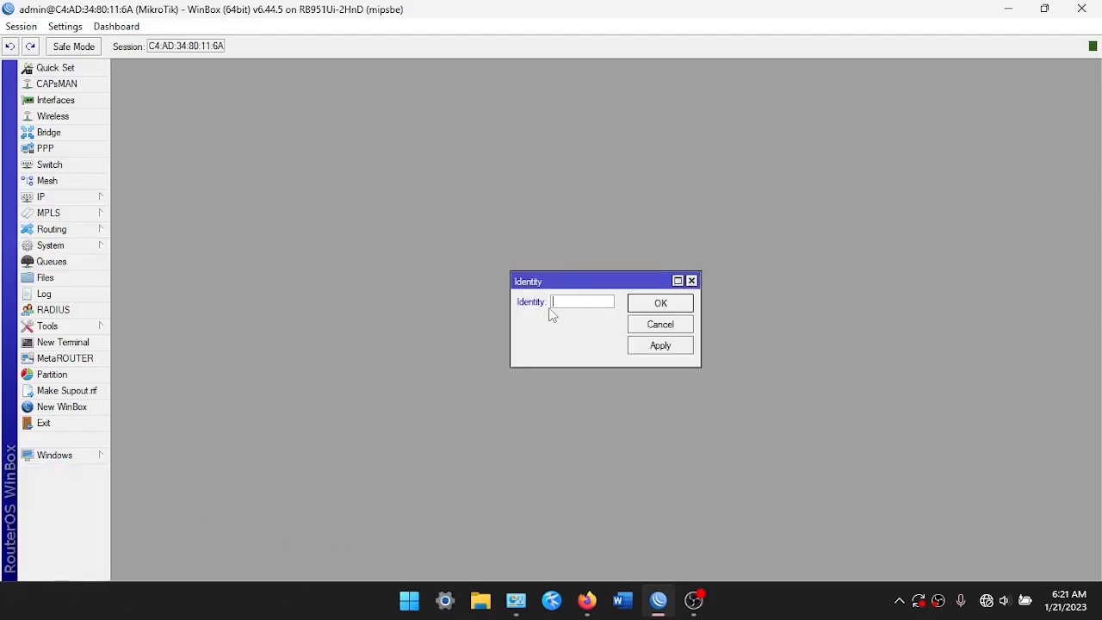
{"action": "type", "text": "KopiJawa"}
{"action": "left_click", "coordinate": [651, 349]}
{"action": "left_click", "coordinate": [654, 305]}
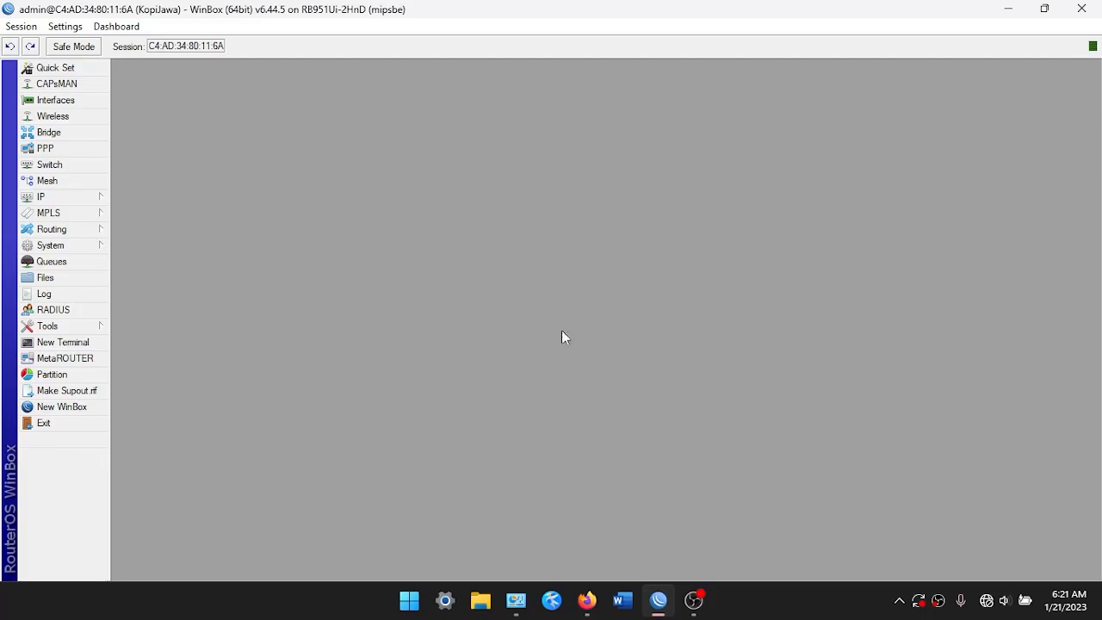
Open the router's user list from the System menu
{"action": "left_click", "coordinate": [93, 248]}
{"action": "left_click", "coordinate": [91, 327]}
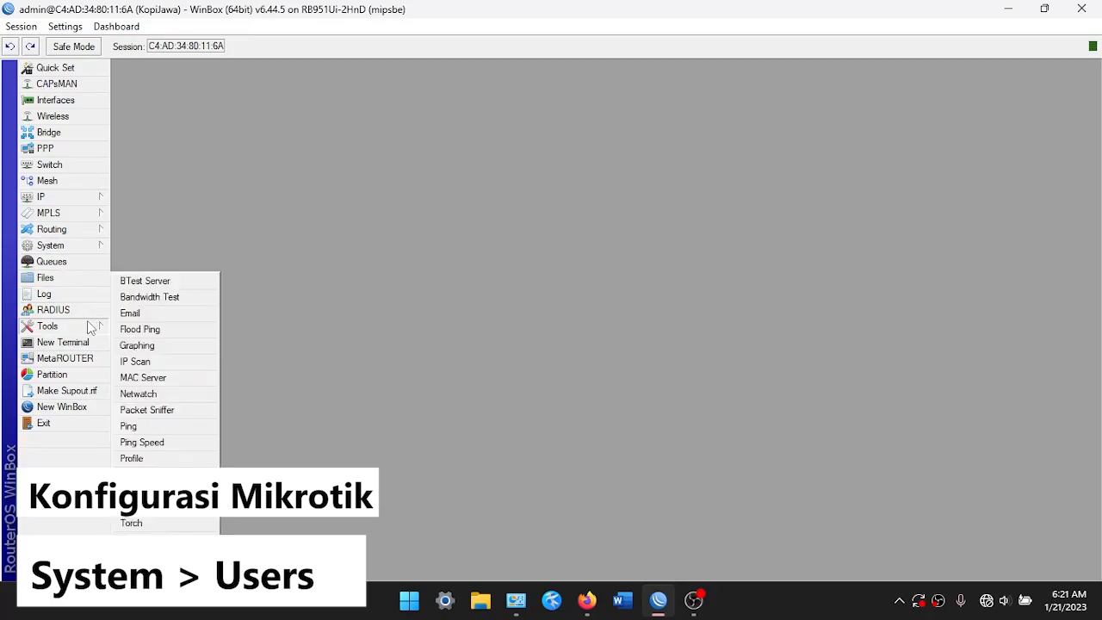
{"action": "left_click", "coordinate": [80, 246]}
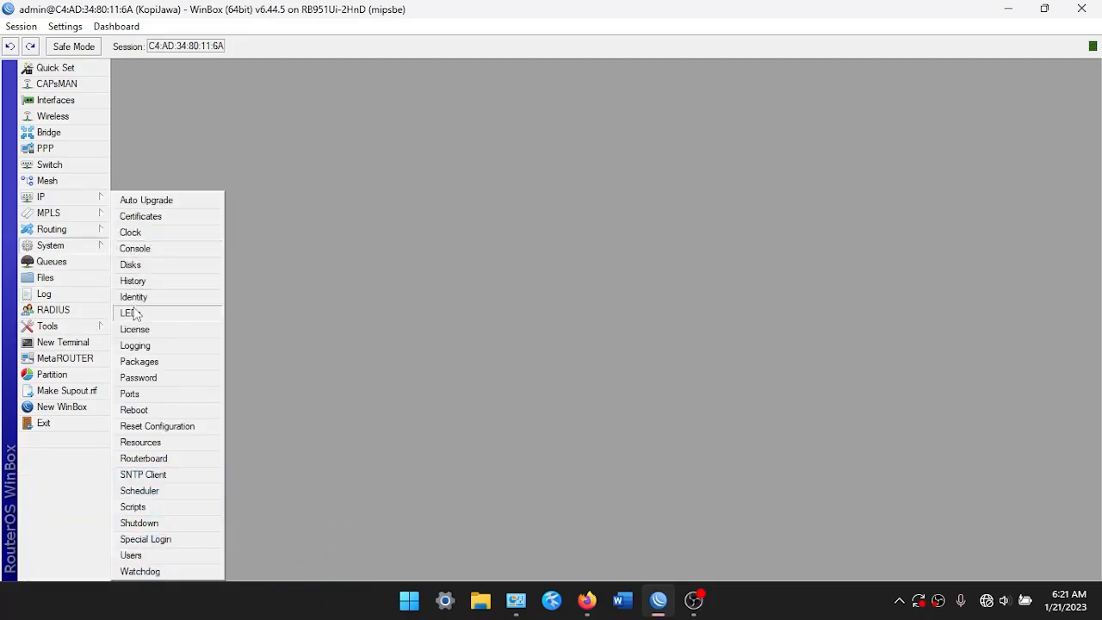
{"action": "left_click", "coordinate": [132, 555]}
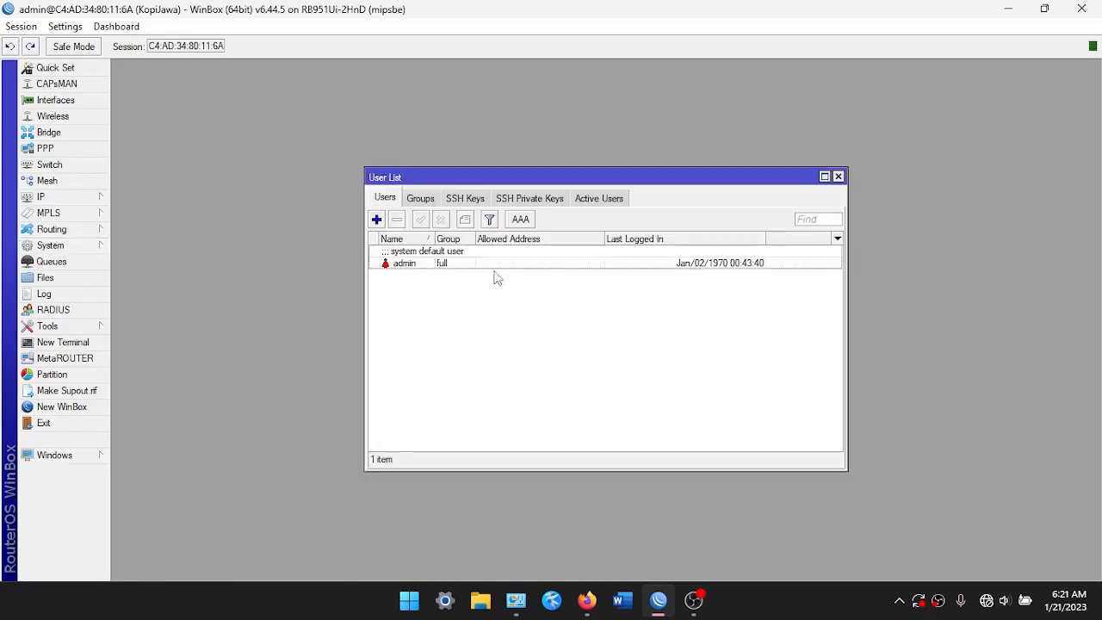
{"action": "left_click_drag", "start_coordinate": [494, 182], "coordinate": [408, 146]}
{"action": "left_click", "coordinate": [373, 222]}
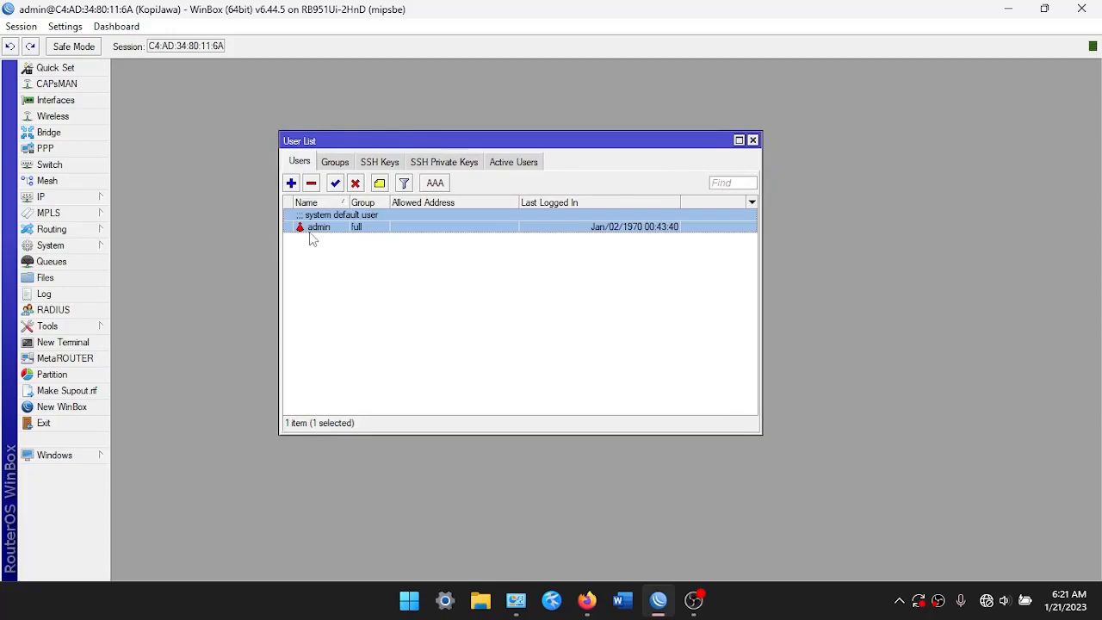
{"action": "left_click", "coordinate": [320, 308]}
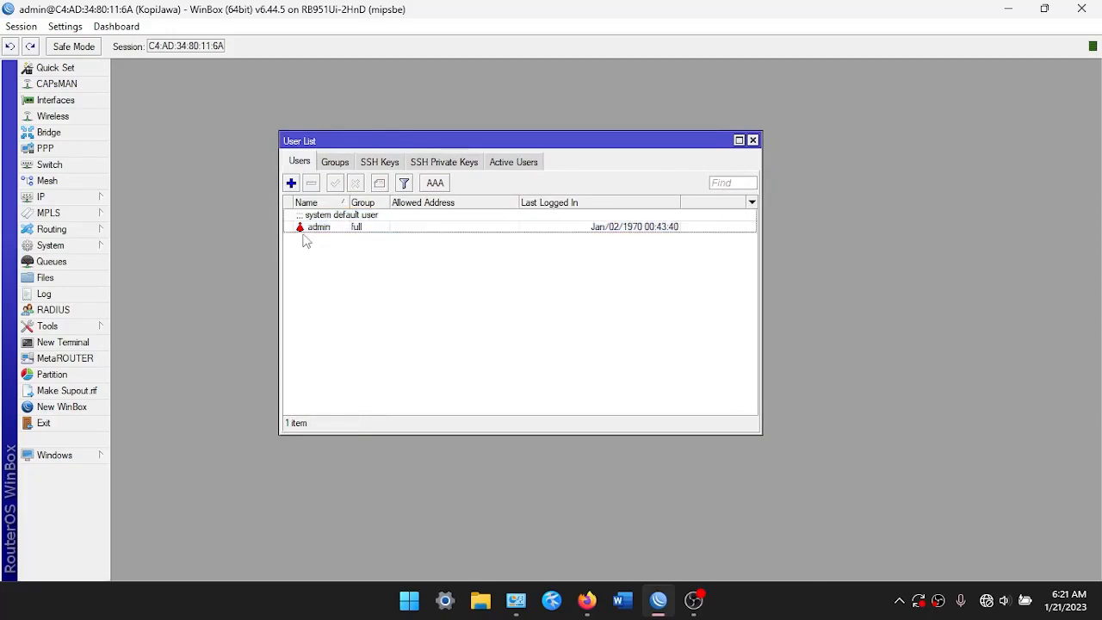
Add user Admin in the full group with a password, and delete the default admin
{"action": "left_click", "coordinate": [291, 184]}
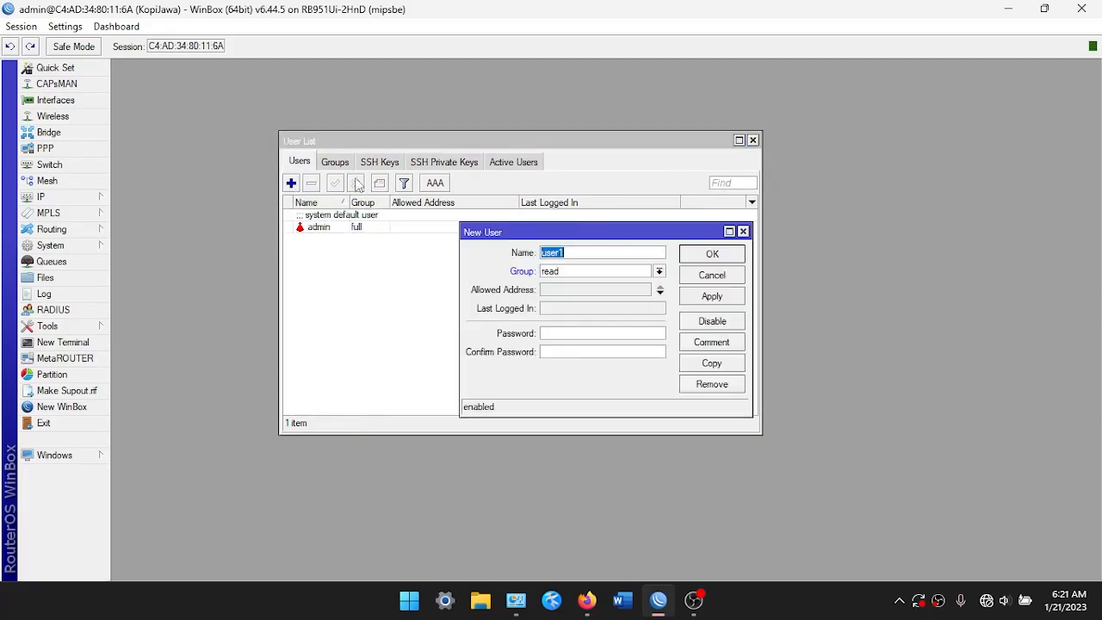
{"action": "left_click_drag", "start_coordinate": [597, 229], "coordinate": [492, 172]}
{"action": "type", "text": "Admin"}
{"action": "left_click", "coordinate": [487, 215]}
{"action": "left_click", "coordinate": [485, 237]}
{"action": "left_click", "coordinate": [474, 276]}
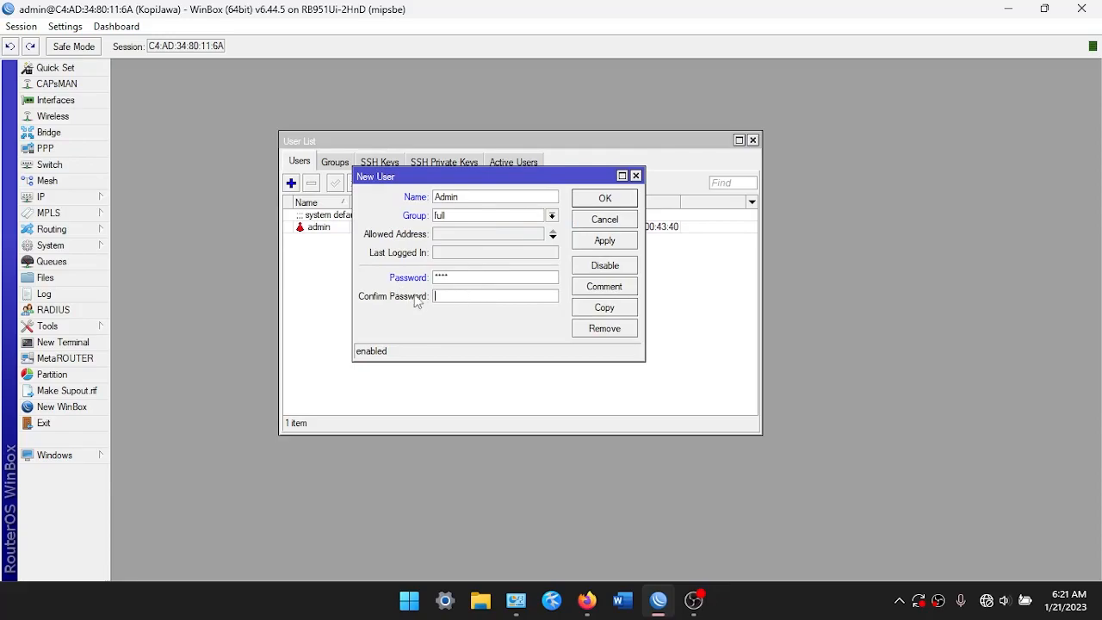
{"action": "left_click", "coordinate": [457, 296]}
{"action": "type", "text": "****"}
{"action": "left_click", "coordinate": [581, 245]}
{"action": "left_click", "coordinate": [604, 198]}
{"action": "left_click", "coordinate": [438, 227]}
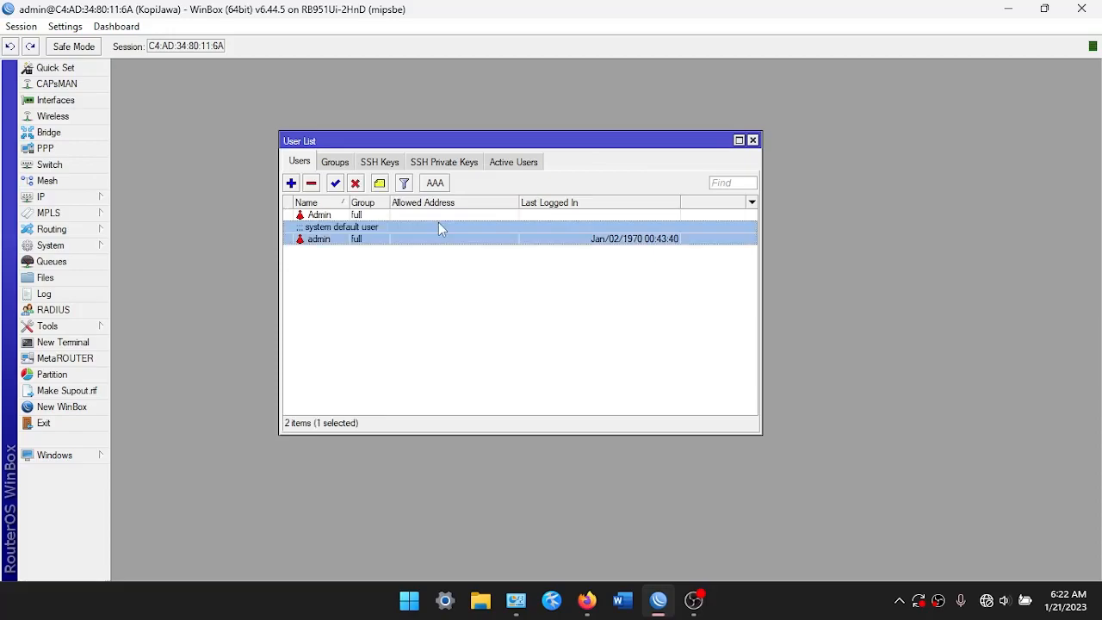
{"action": "key", "text": "Delete"}
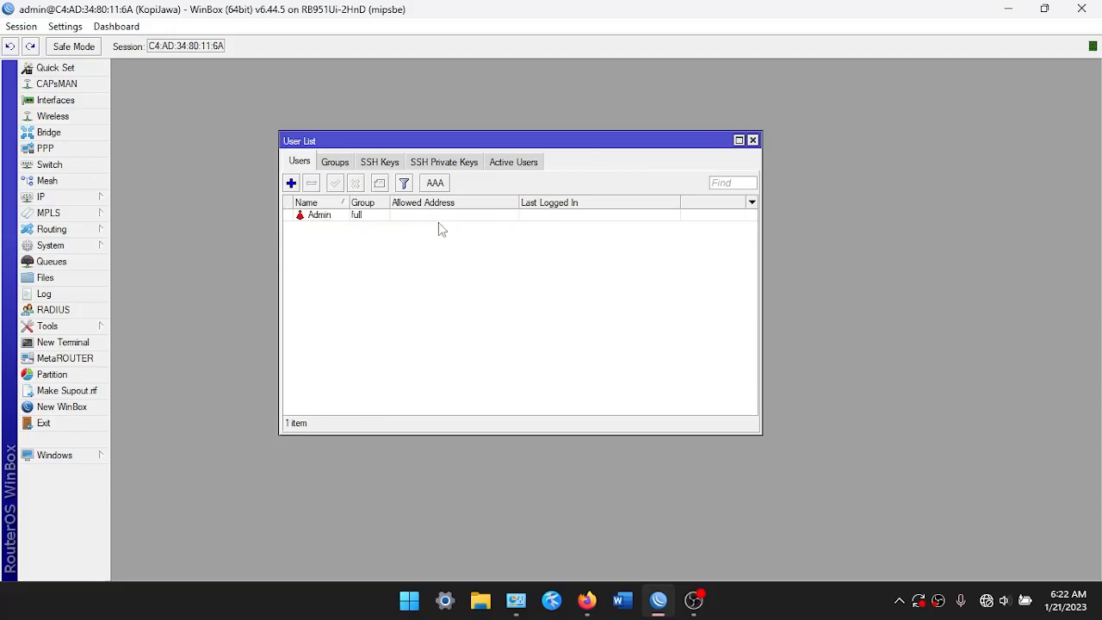
Add user Teknisi in the write group with a password
{"action": "left_click", "coordinate": [290, 183]}
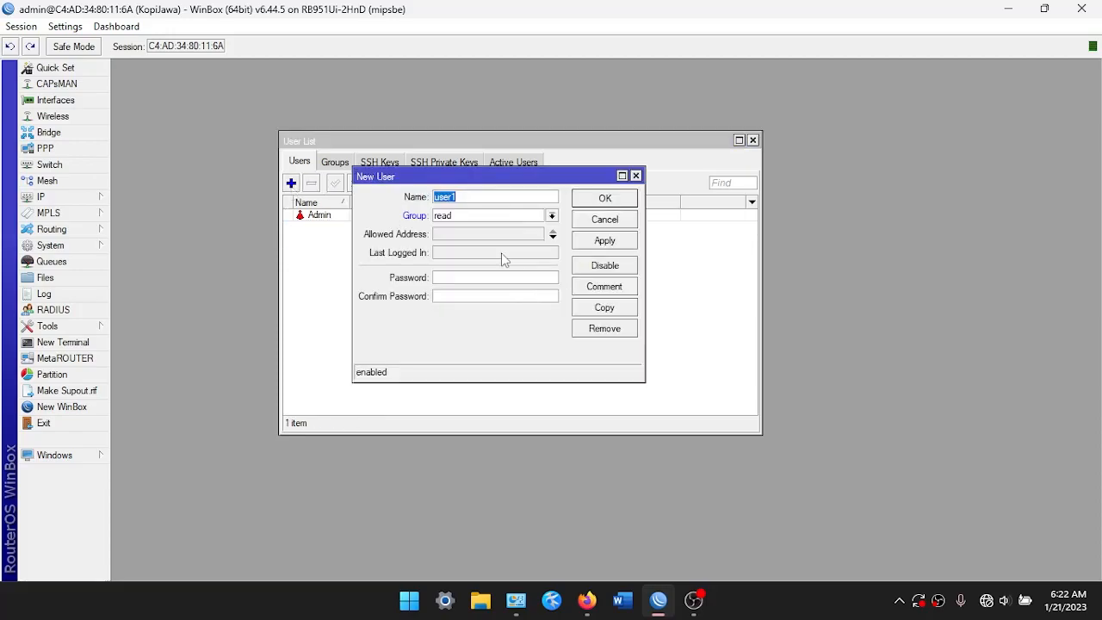
{"action": "key", "text": "BackSpace"}
{"action": "left_click", "coordinate": [480, 219]}
{"action": "left_click", "coordinate": [482, 241]}
{"action": "left_click", "coordinate": [476, 277]}
{"action": "type", "text": "****"}
{"action": "left_click", "coordinate": [477, 293]}
{"action": "type", "text": "****"}
{"action": "left_click", "coordinate": [604, 240]}
{"action": "left_click", "coordinate": [605, 198]}
Add user Staff with a password
{"action": "left_click", "coordinate": [292, 184]}
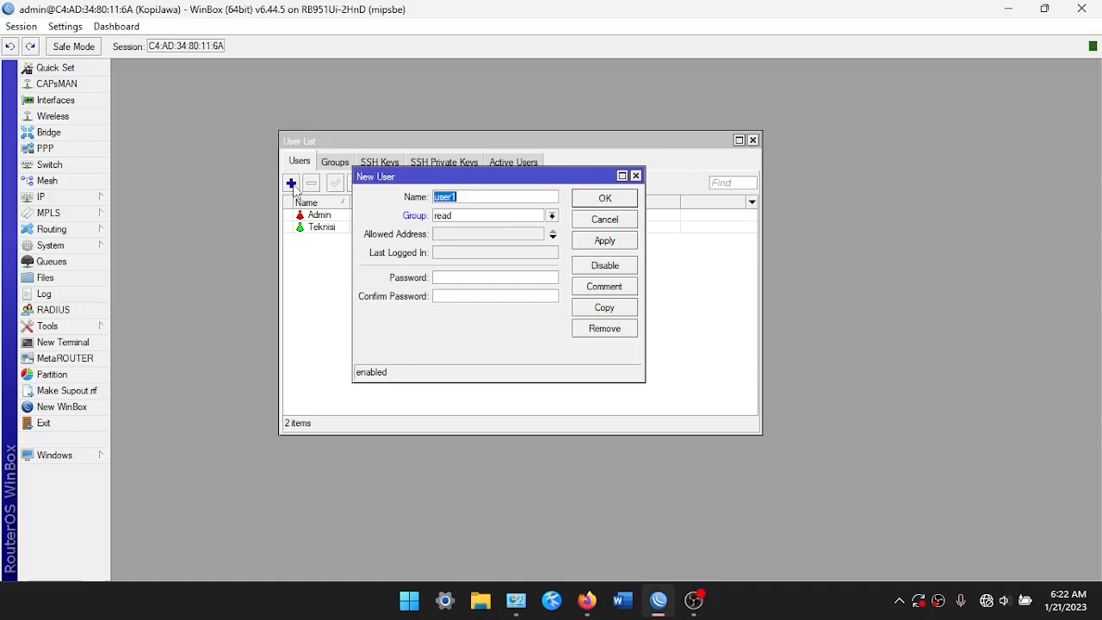
{"action": "key", "text": "BackSpace"}
{"action": "type", "text": "Staff"}
{"action": "left_click", "coordinate": [499, 276]}
{"action": "type", "text": "****"}
{"action": "left_click", "coordinate": [599, 241]}
{"action": "left_click", "coordinate": [597, 200]}
Review the Admin, Teknisi and Staff entries, then close the user list
{"action": "left_click", "coordinate": [449, 215]}
{"action": "left_click", "coordinate": [454, 239]}
{"action": "left_click", "coordinate": [443, 226]}
{"action": "left_click", "coordinate": [456, 215]}
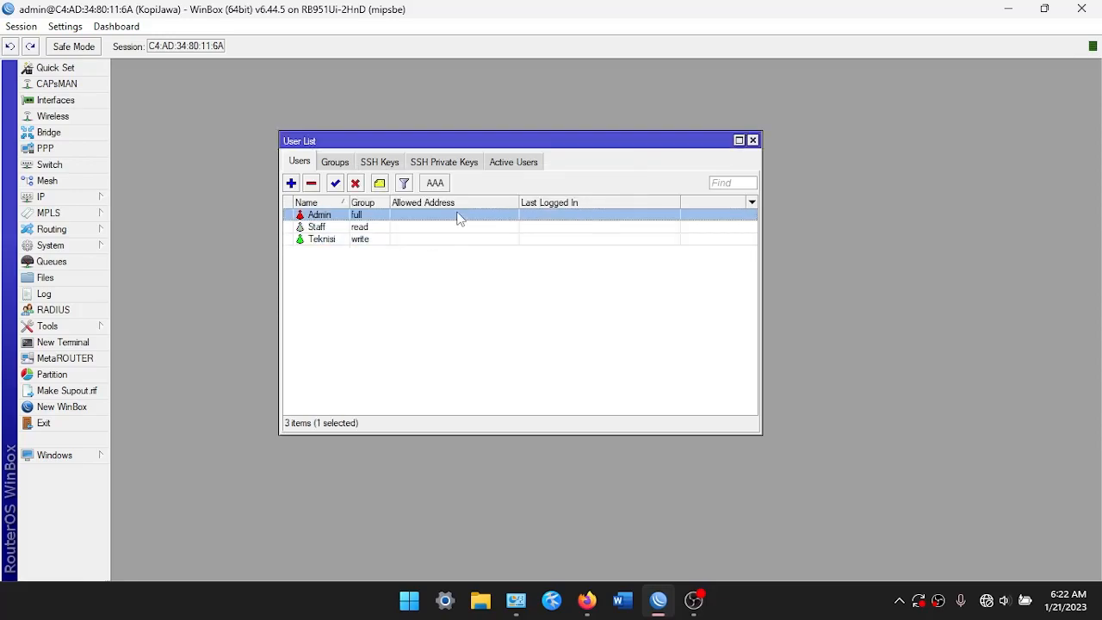
{"action": "left_click", "coordinate": [308, 240]}
{"action": "left_click", "coordinate": [312, 227]}
{"action": "left_click", "coordinate": [317, 216]}
{"action": "left_click", "coordinate": [753, 140]}
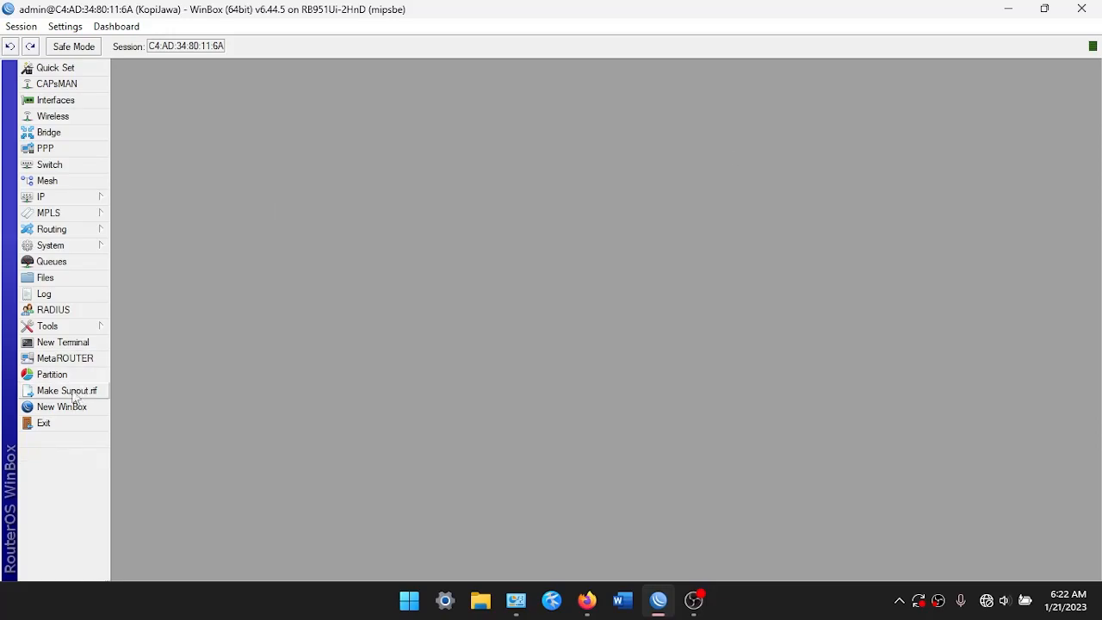
Disconnect and log back in to KopiJawa as Admin
{"action": "left_click", "coordinate": [43, 423]}
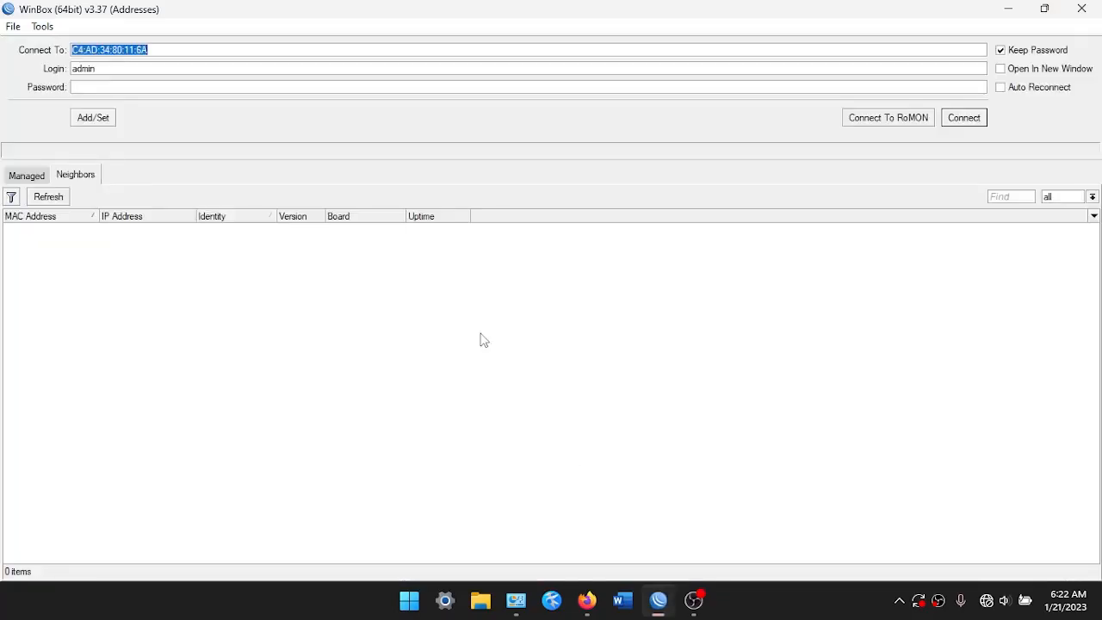
{"action": "left_click", "coordinate": [167, 72]}
{"action": "double_click", "coordinate": [167, 71]}
{"action": "key", "text": "BackSpace"}
{"action": "type", "text": "Adm"}
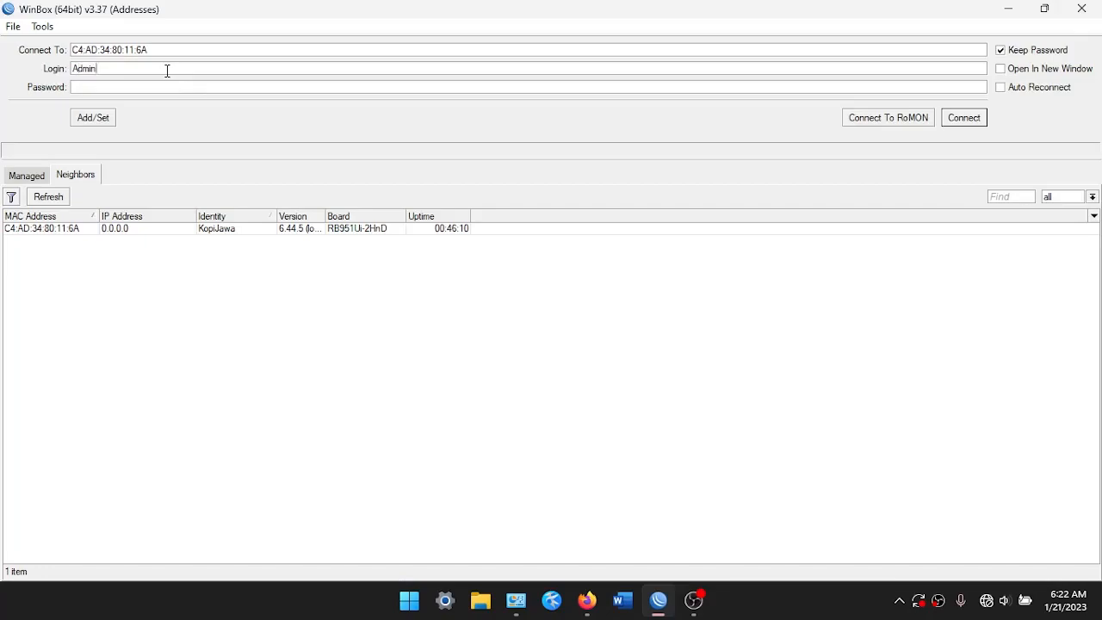
{"action": "type", "text": "**"}
{"action": "left_click", "coordinate": [153, 228]}
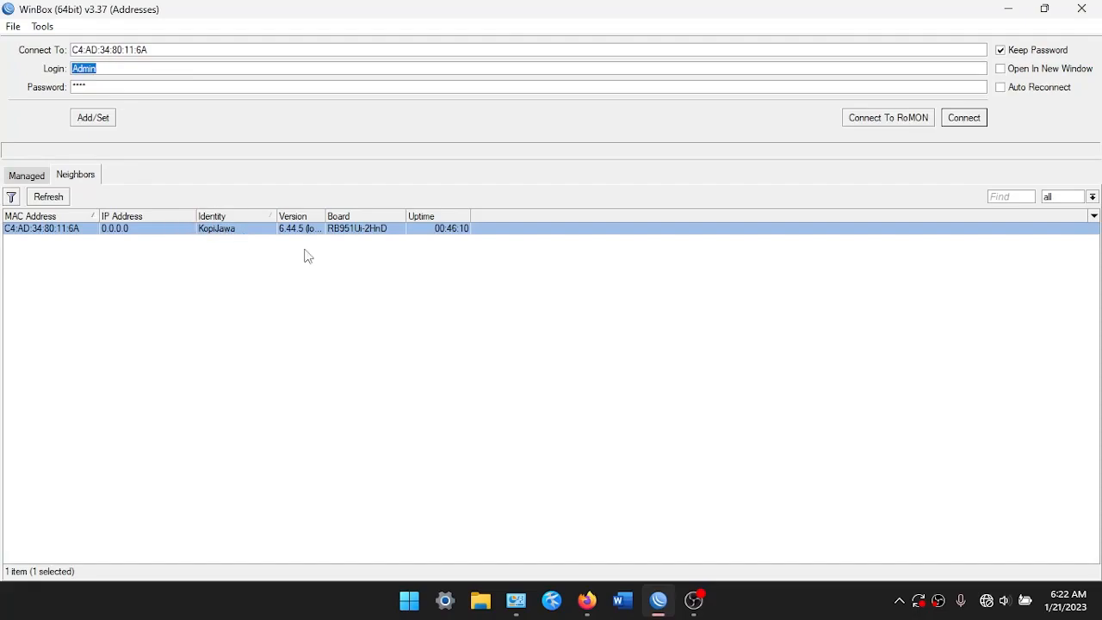
{"action": "key", "text": "Return"}
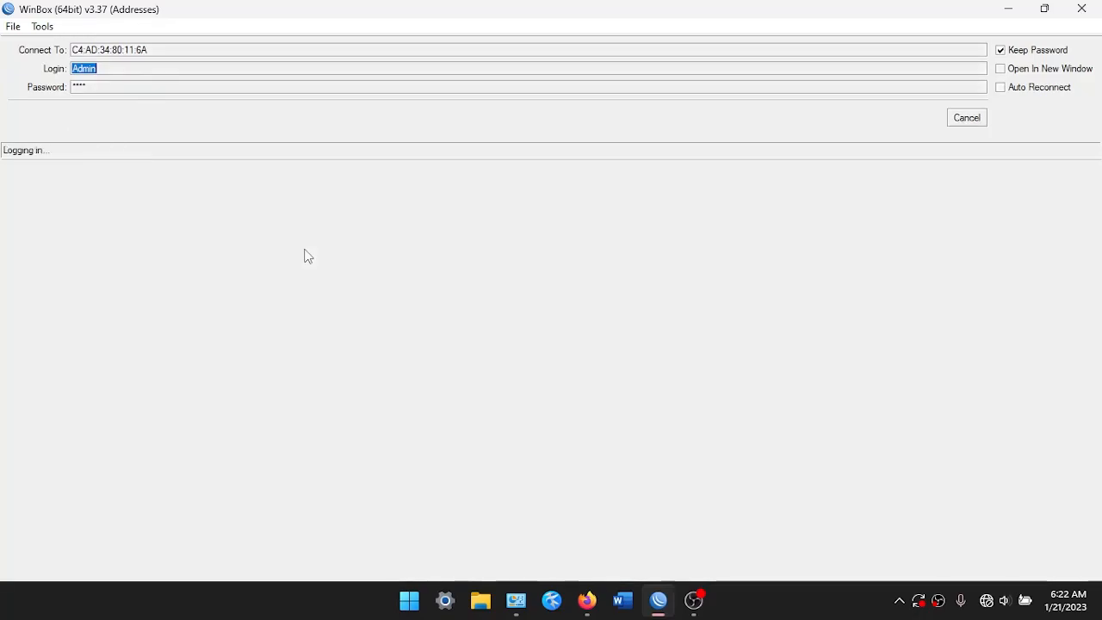
Log in as Staff and test access to the Wireless tables
{"action": "left_click", "coordinate": [74, 425]}
{"action": "left_click", "coordinate": [664, 601]}
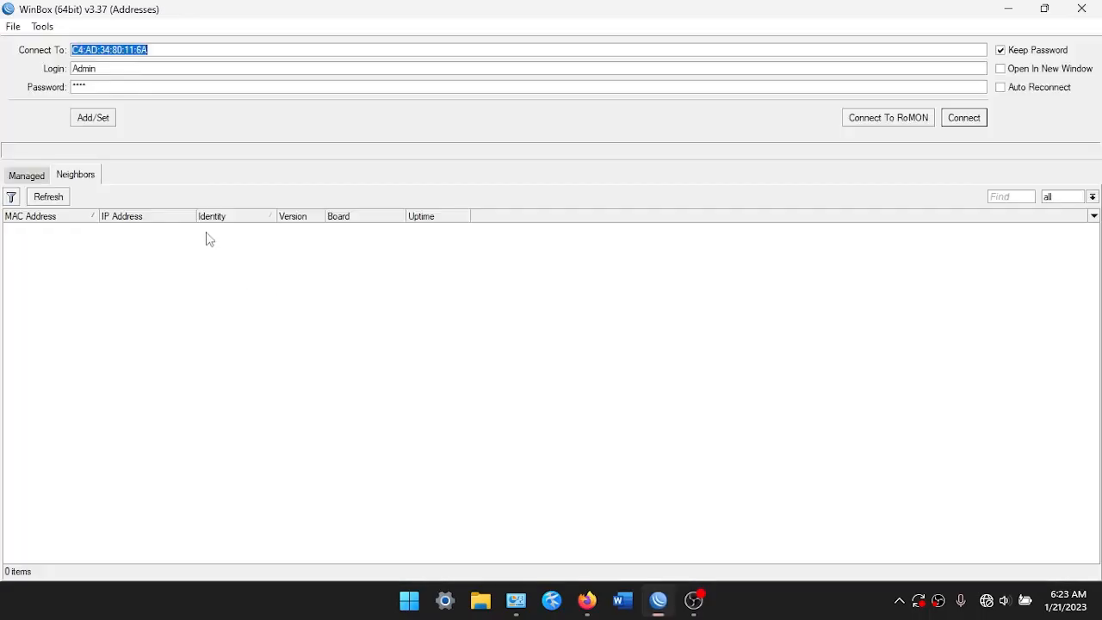
{"action": "double_click", "coordinate": [147, 65]}
{"action": "key", "text": "BackSpace"}
{"action": "type", "text": "Staff"}
{"action": "key", "text": "Return"}
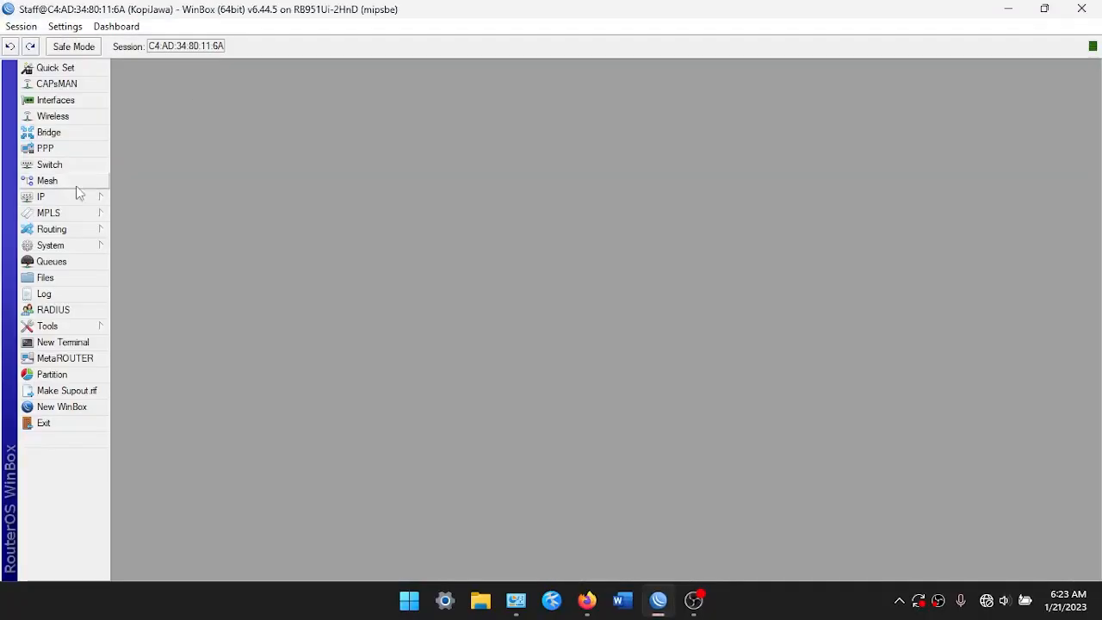
{"action": "left_click", "coordinate": [53, 116]}
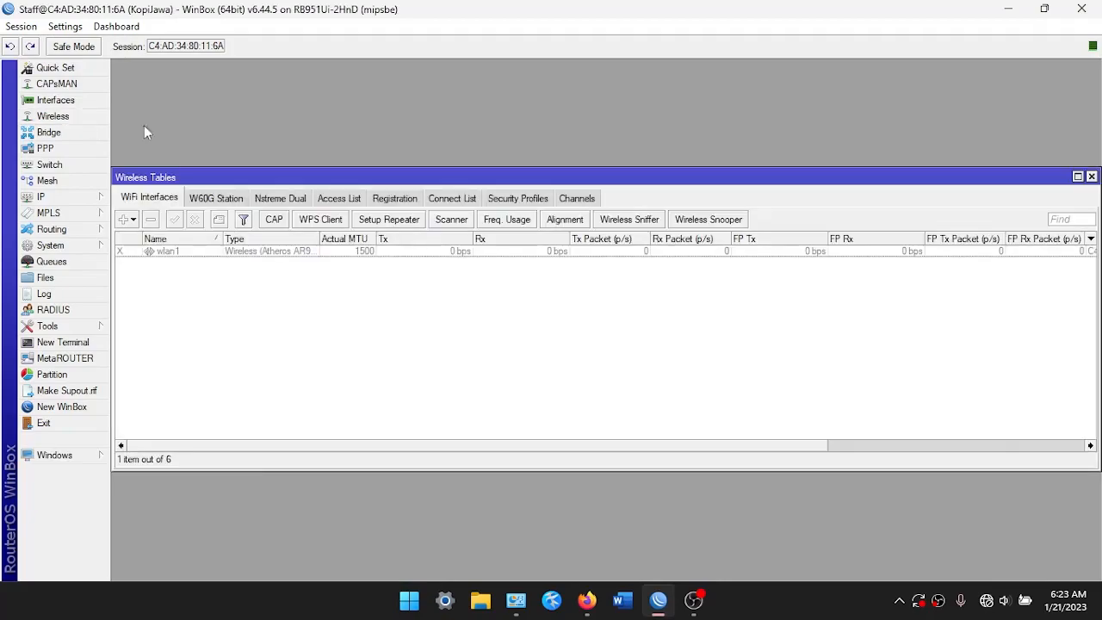
{"action": "left_click", "coordinate": [1091, 176]}
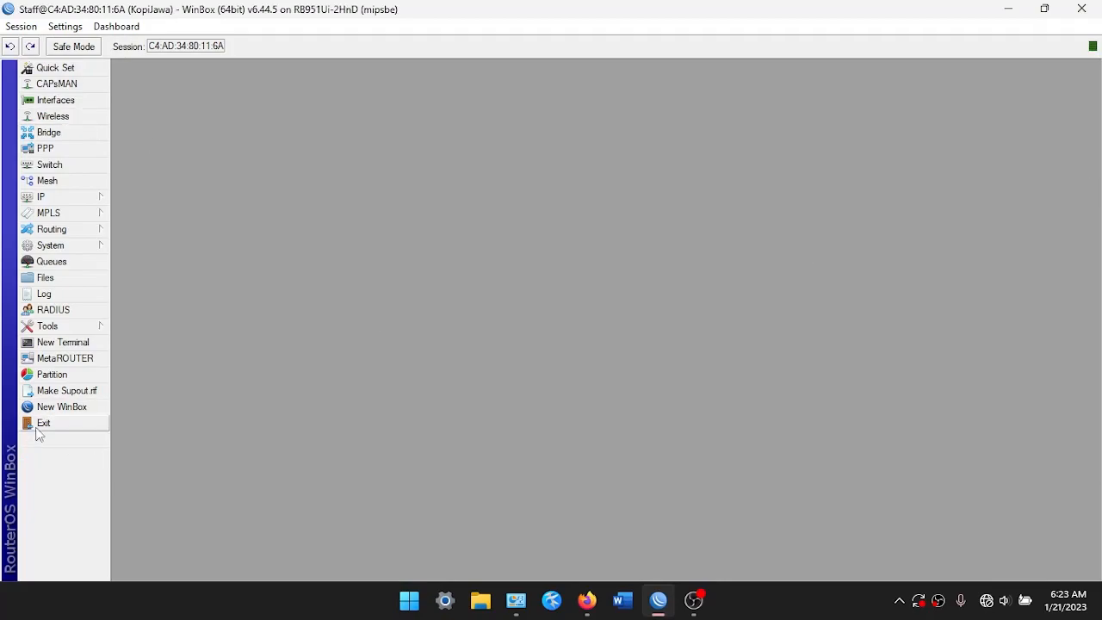
Reconnect to the router with the Teknisi login
{"action": "left_click", "coordinate": [37, 428]}
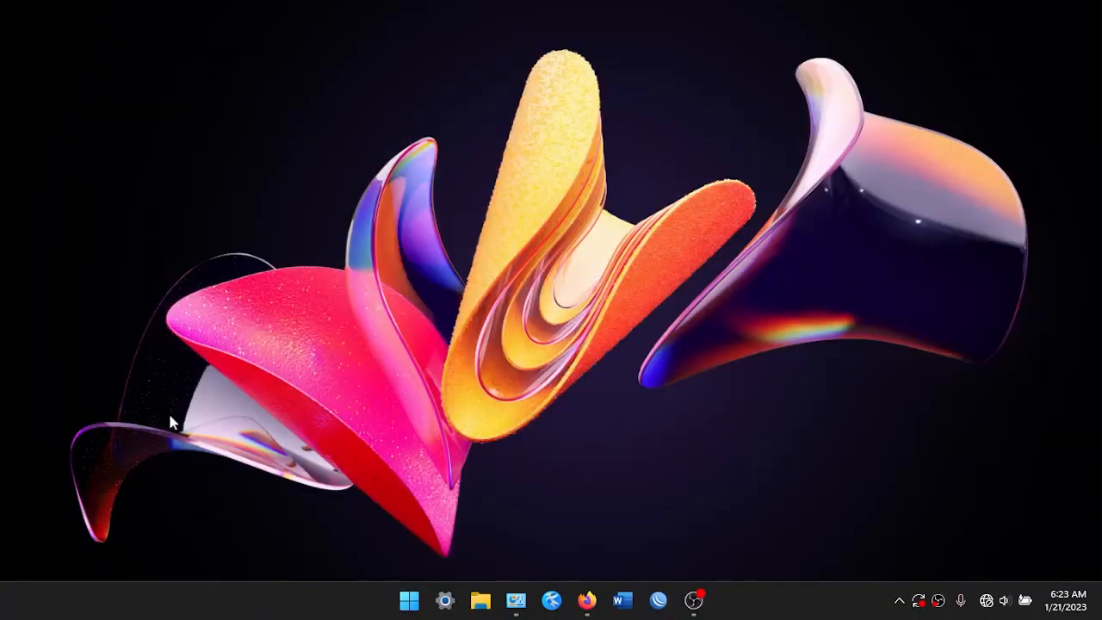
{"action": "left_click", "coordinate": [658, 600]}
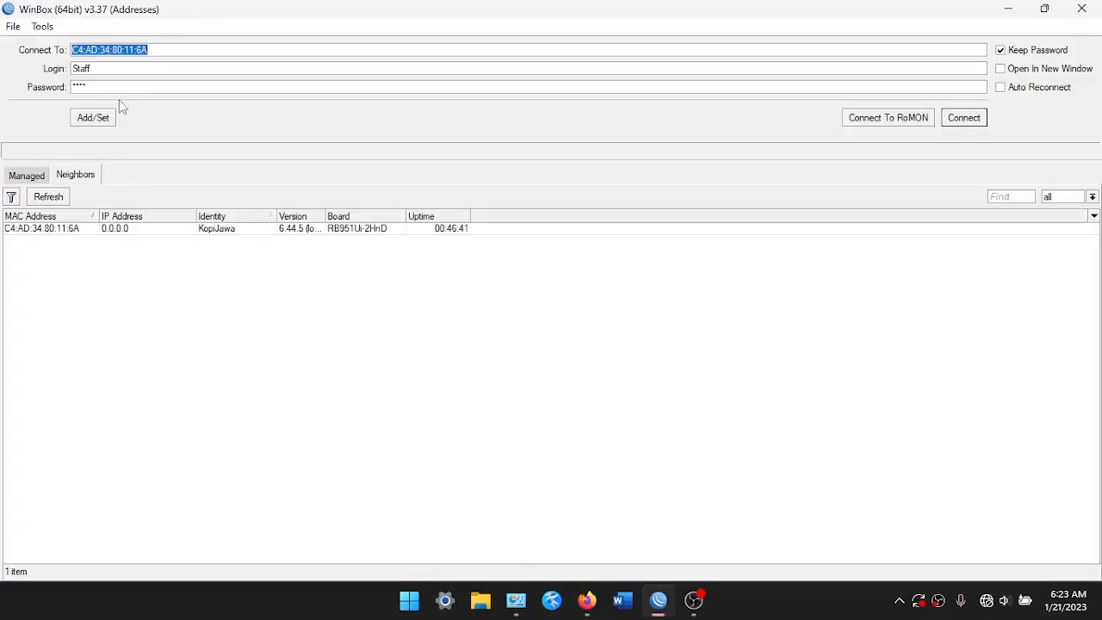
{"action": "left_click", "coordinate": [119, 69]}
{"action": "double_click", "coordinate": [145, 74]}
{"action": "key", "text": "BackSpace"}
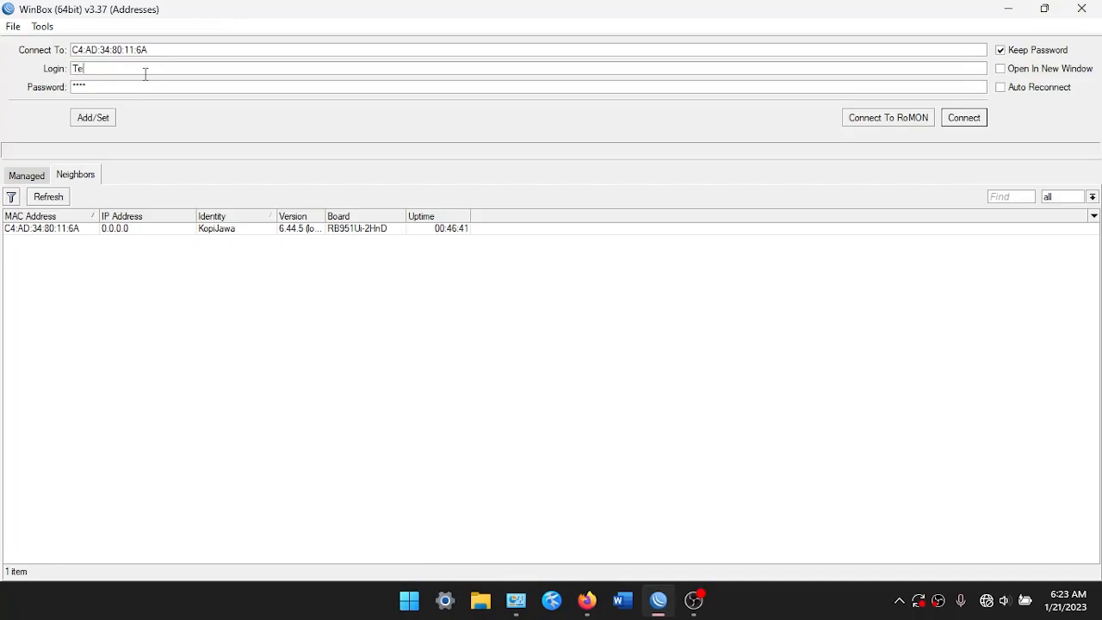
{"action": "type", "text": "Teknisi"}
{"action": "key", "text": "Return"}
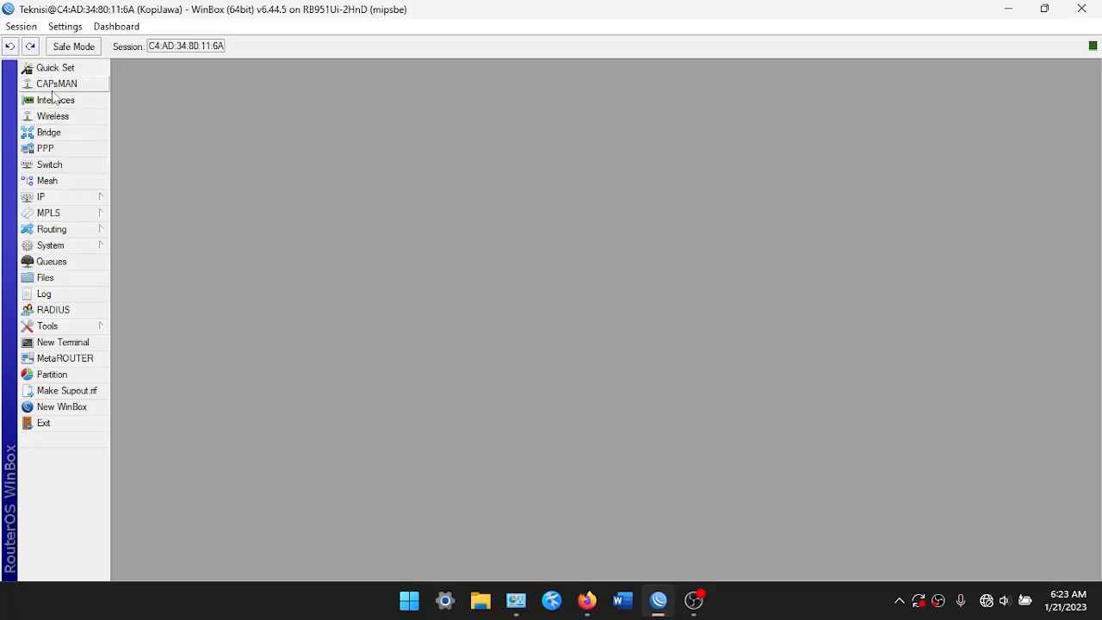
End the Teknisi session and reconnect with the Admin login
{"action": "left_click", "coordinate": [67, 422]}
{"action": "left_click", "coordinate": [658, 599]}
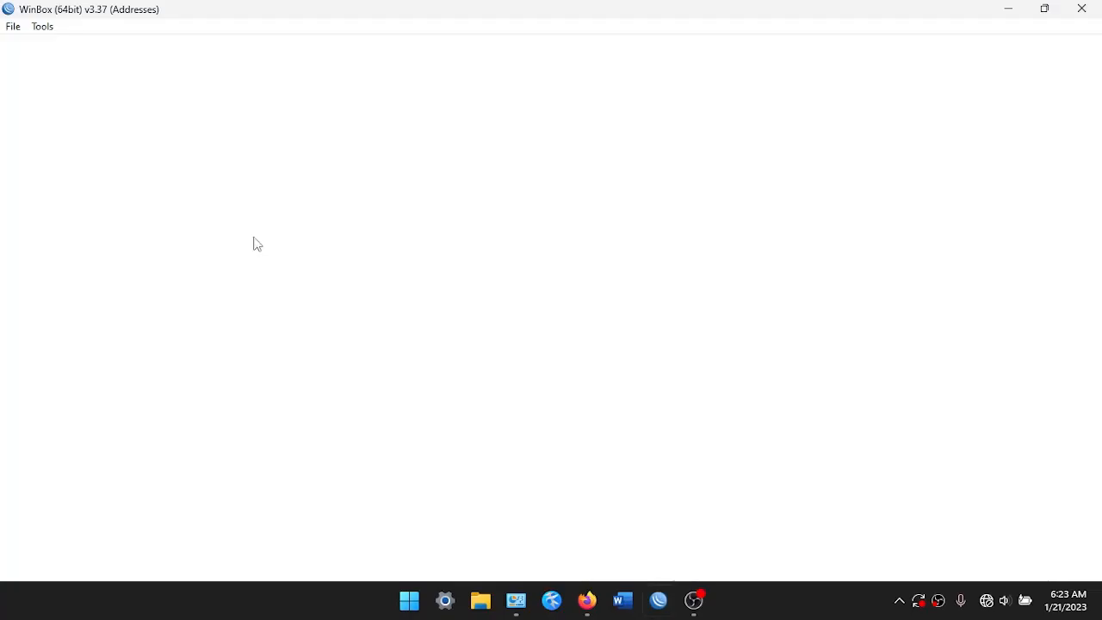
{"action": "double_click", "coordinate": [144, 68]}
{"action": "key", "text": "BackSpace"}
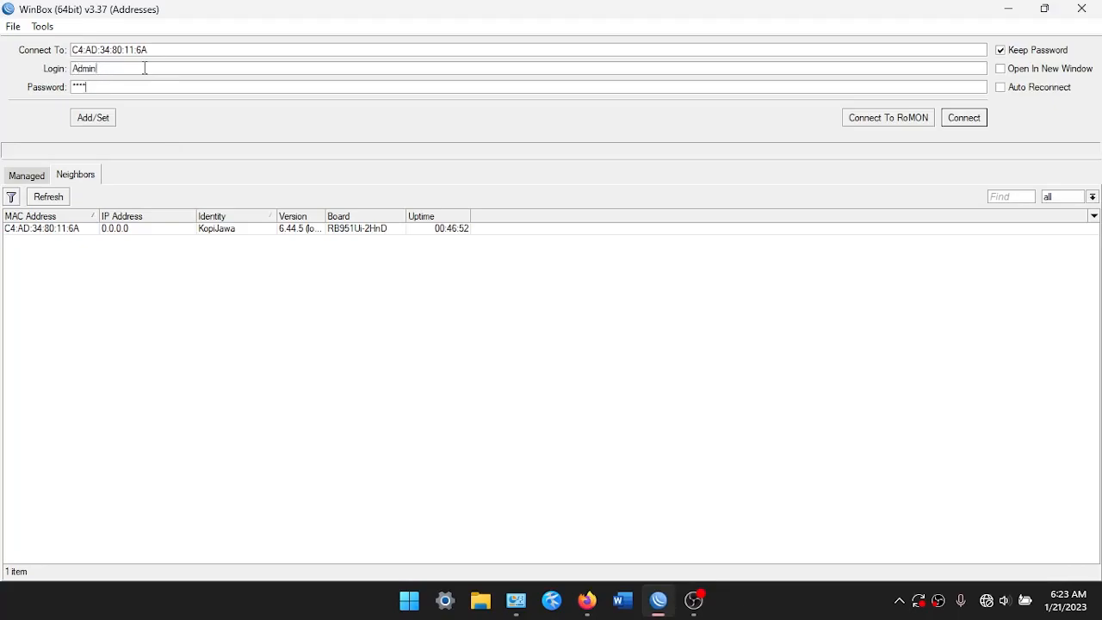
{"action": "type", "text": "Admin"}
{"action": "key", "text": "Return"}
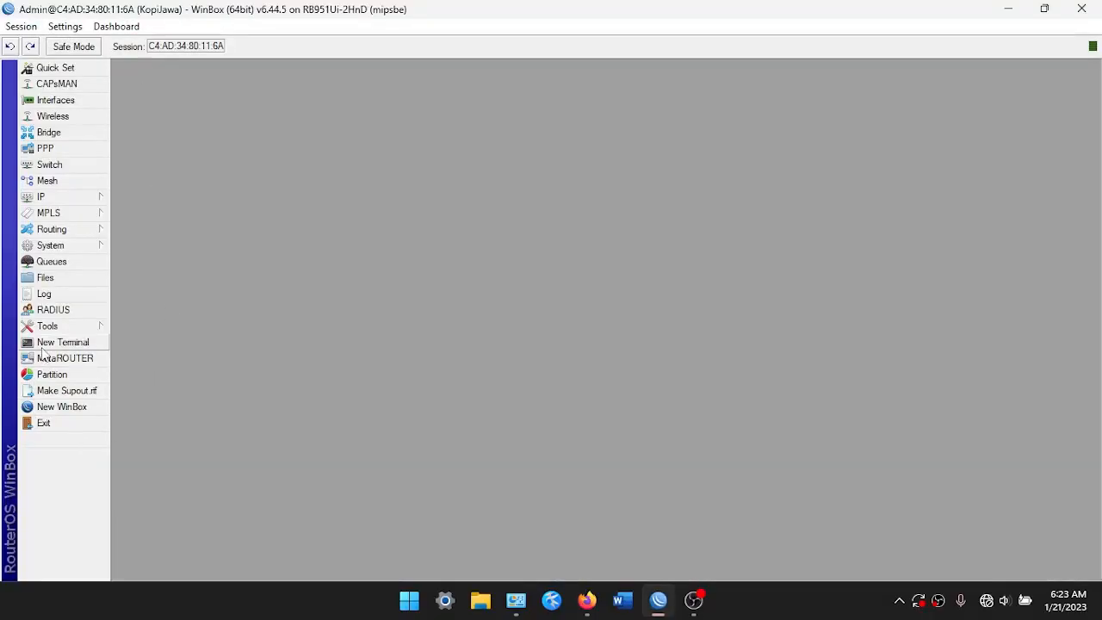
Set a new password on the admin account through its user settings
{"action": "left_click", "coordinate": [81, 246]}
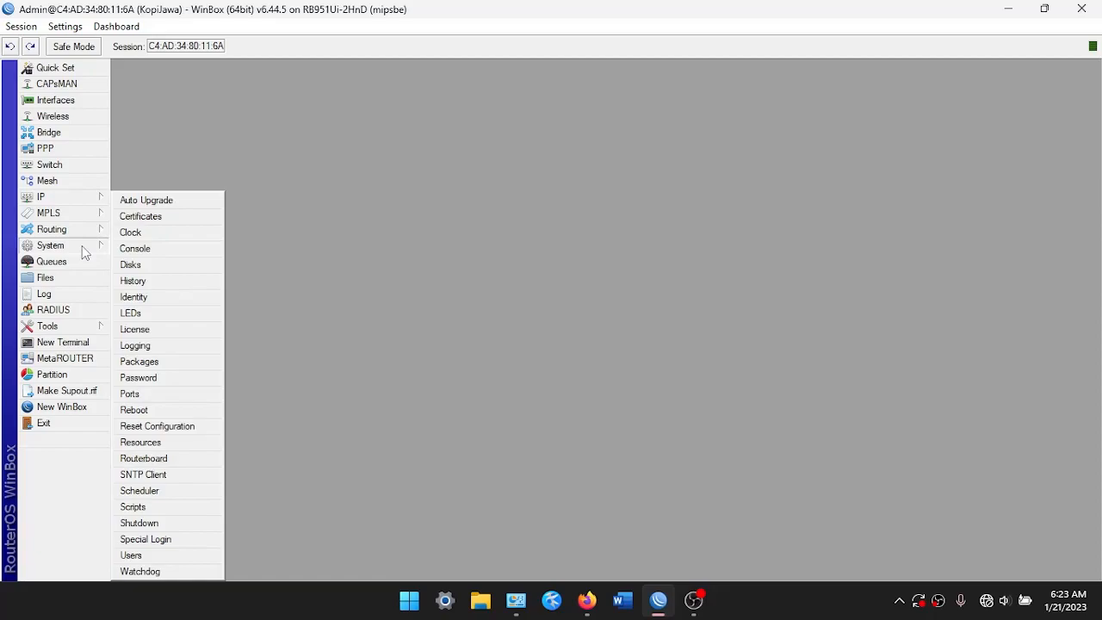
{"action": "left_click", "coordinate": [150, 557]}
{"action": "left_click", "coordinate": [347, 220]}
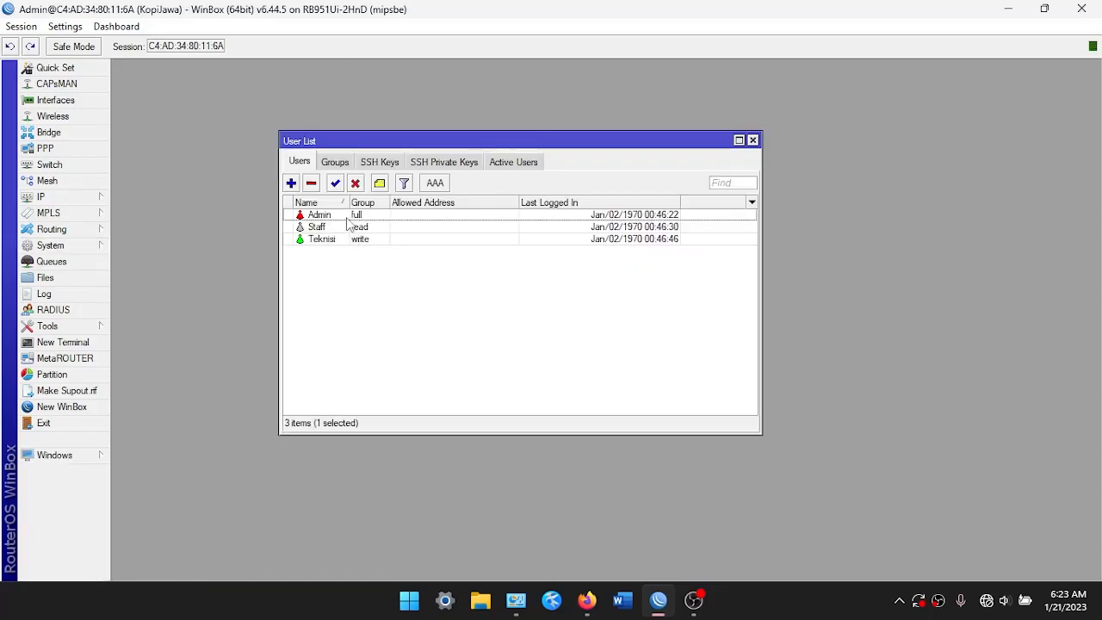
{"action": "double_click", "coordinate": [347, 220]}
{"action": "left_click", "coordinate": [591, 353]}
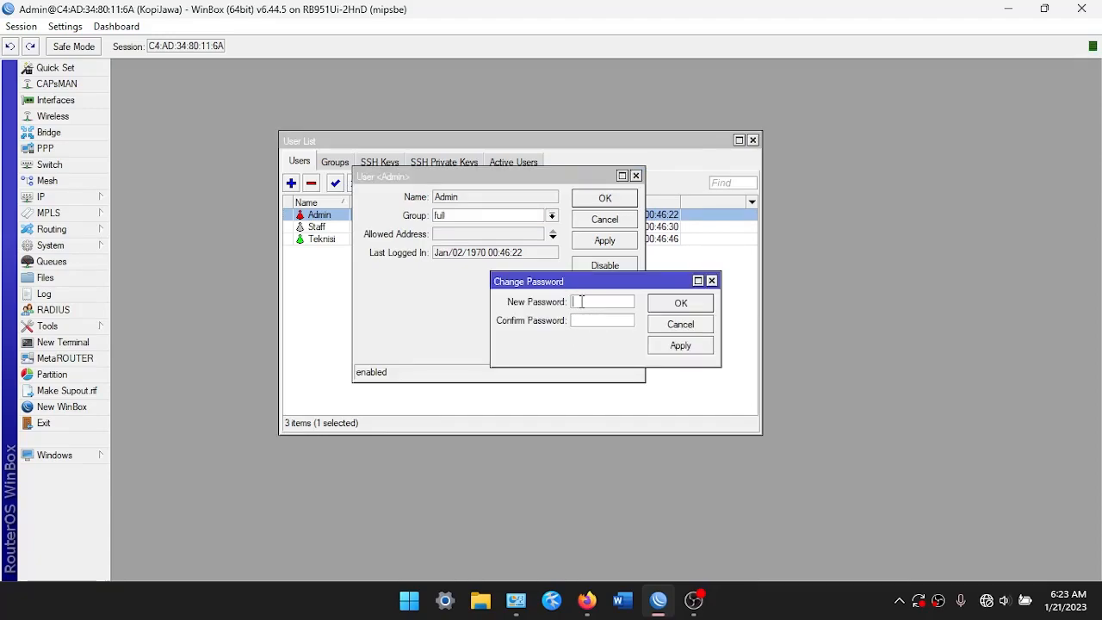
{"action": "type", "text": "*****"}
{"action": "key", "text": "Return"}
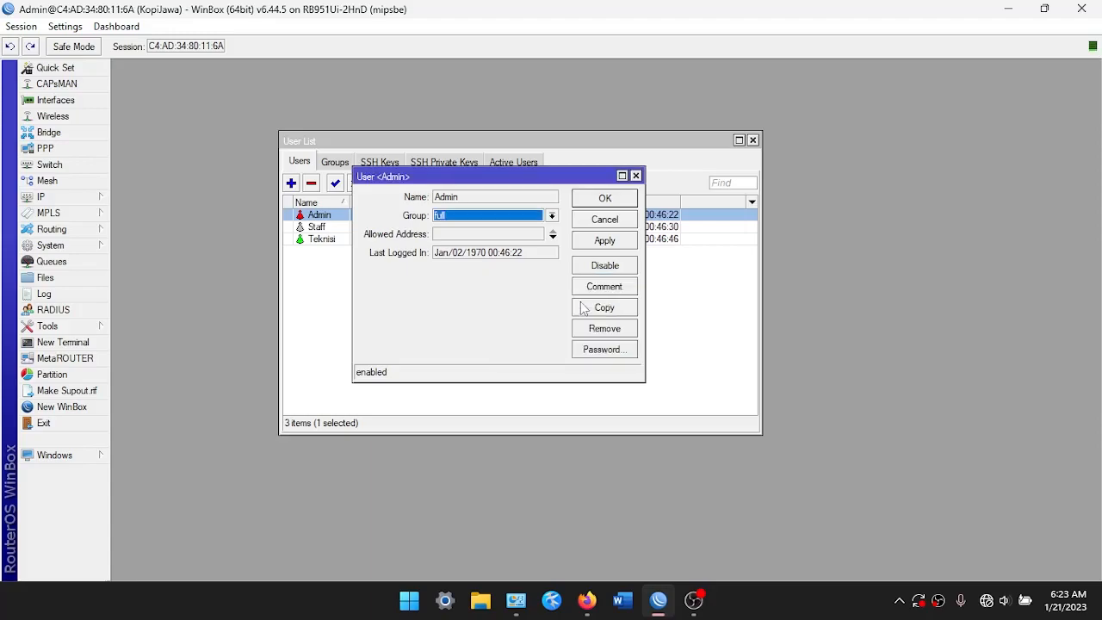
{"action": "left_click", "coordinate": [600, 241]}
{"action": "left_click", "coordinate": [604, 198]}
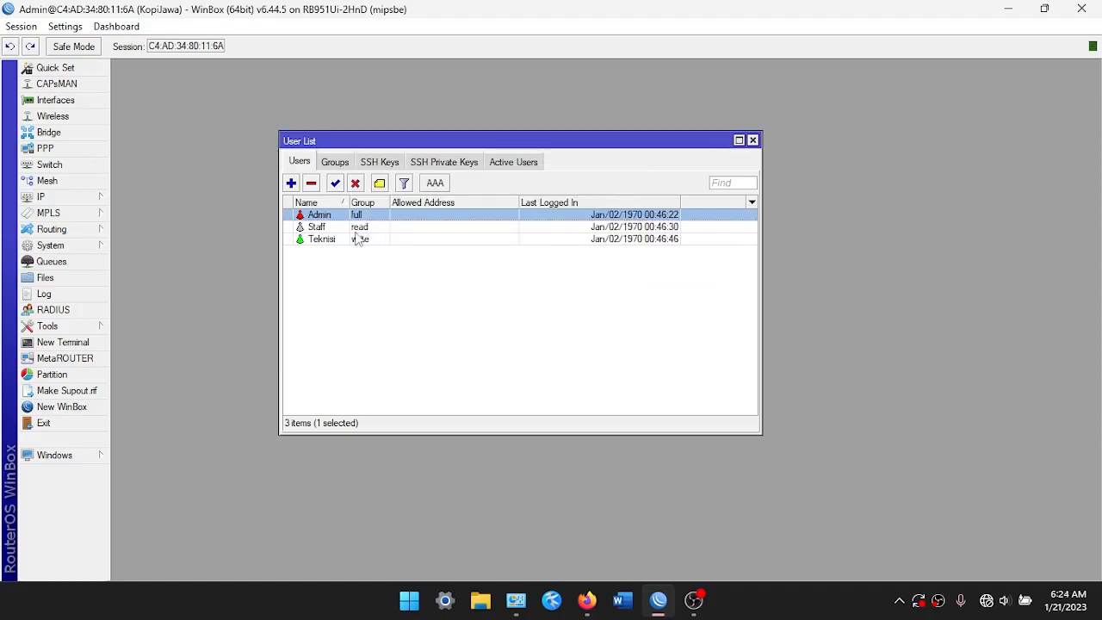
{"action": "left_click", "coordinate": [752, 140]}
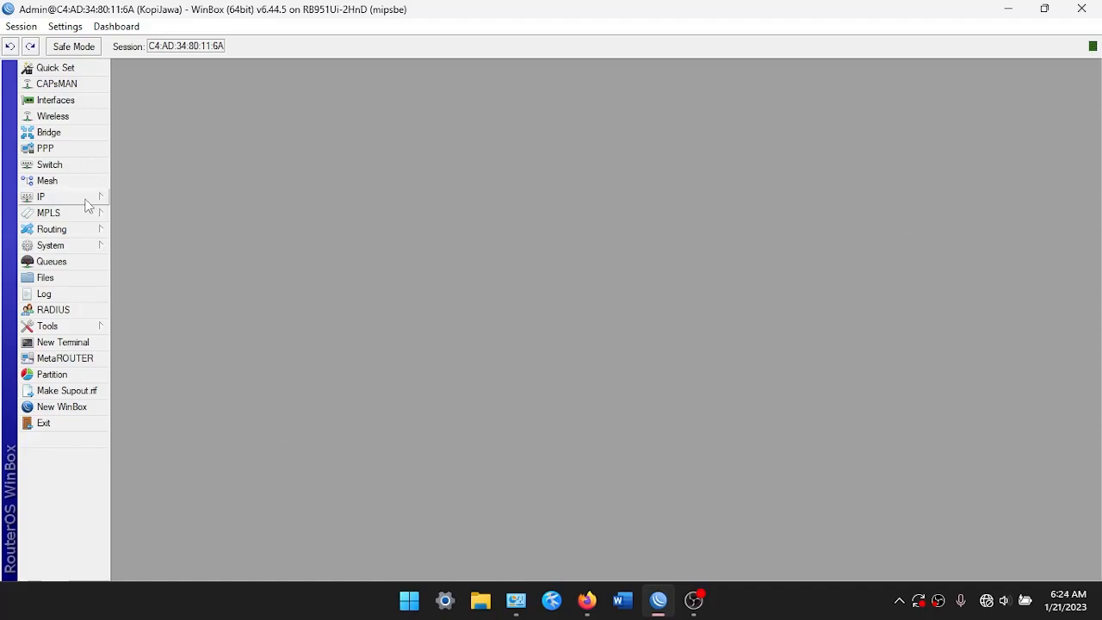
{"action": "left_click", "coordinate": [86, 205]}
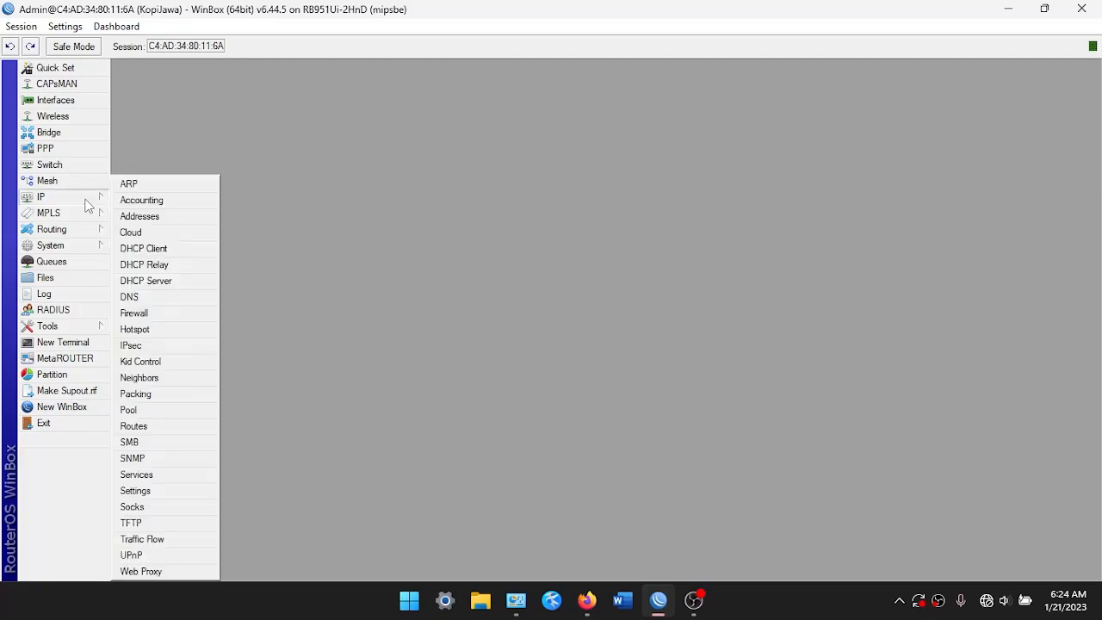
{"action": "left_click", "coordinate": [129, 248]}
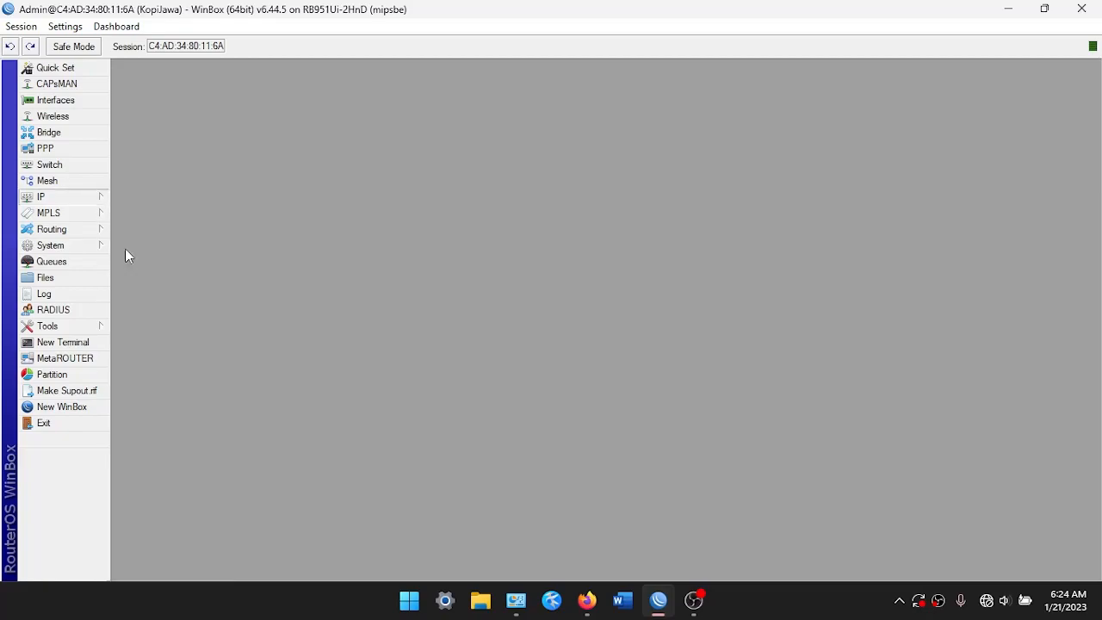
Add a DHCP client on ether1 and confirm it received 10.20.11.226/23
{"action": "left_click", "coordinate": [787, 177]}
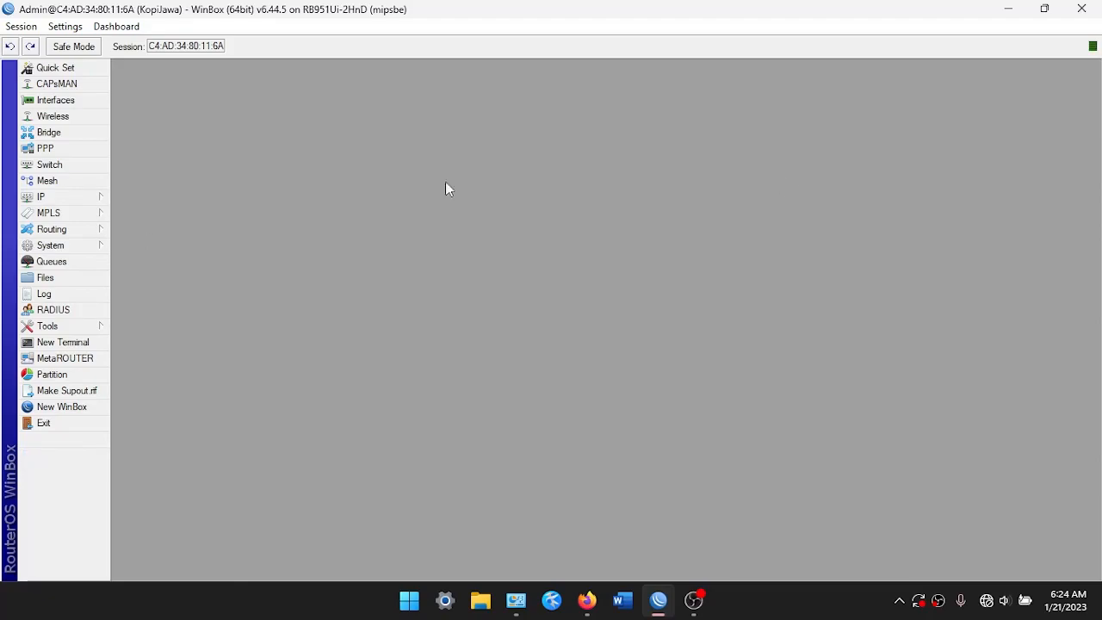
{"action": "left_click", "coordinate": [39, 199]}
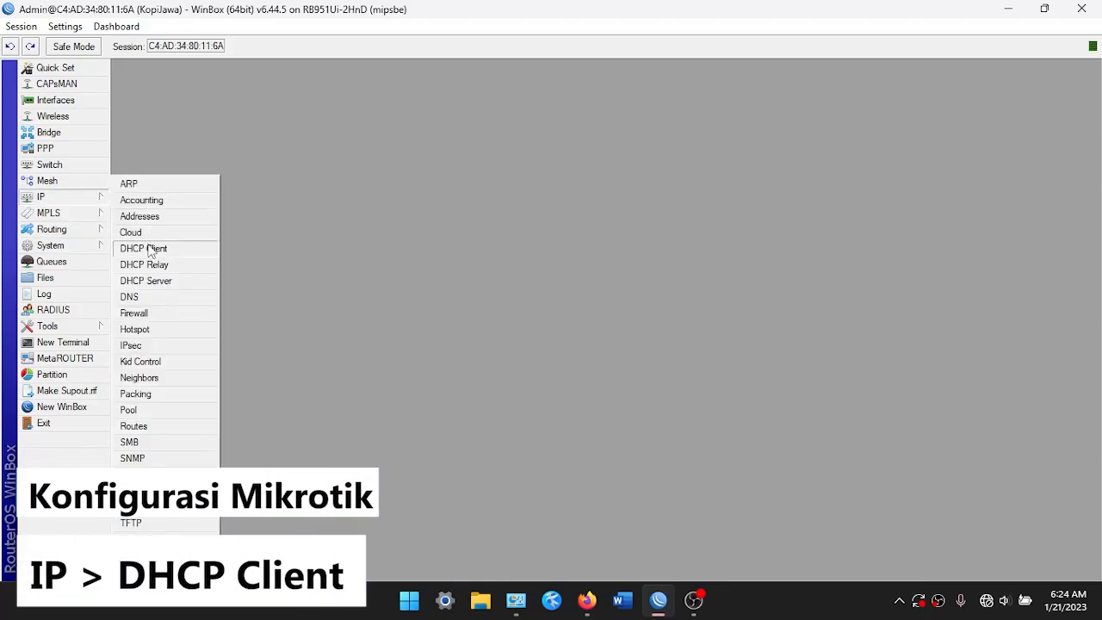
{"action": "left_click", "coordinate": [149, 249]}
{"action": "left_click_drag", "start_coordinate": [433, 175], "coordinate": [364, 164]}
{"action": "left_click", "coordinate": [358, 206]}
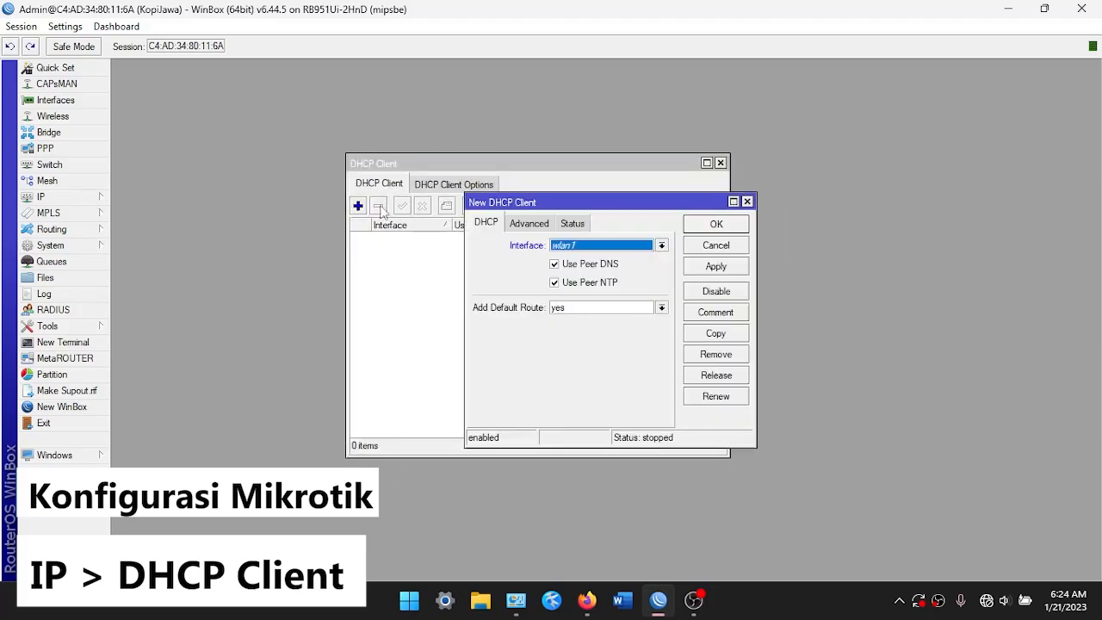
{"action": "left_click", "coordinate": [601, 250]}
{"action": "left_click", "coordinate": [603, 256]}
{"action": "left_click", "coordinate": [705, 269]}
{"action": "left_click", "coordinate": [716, 245]}
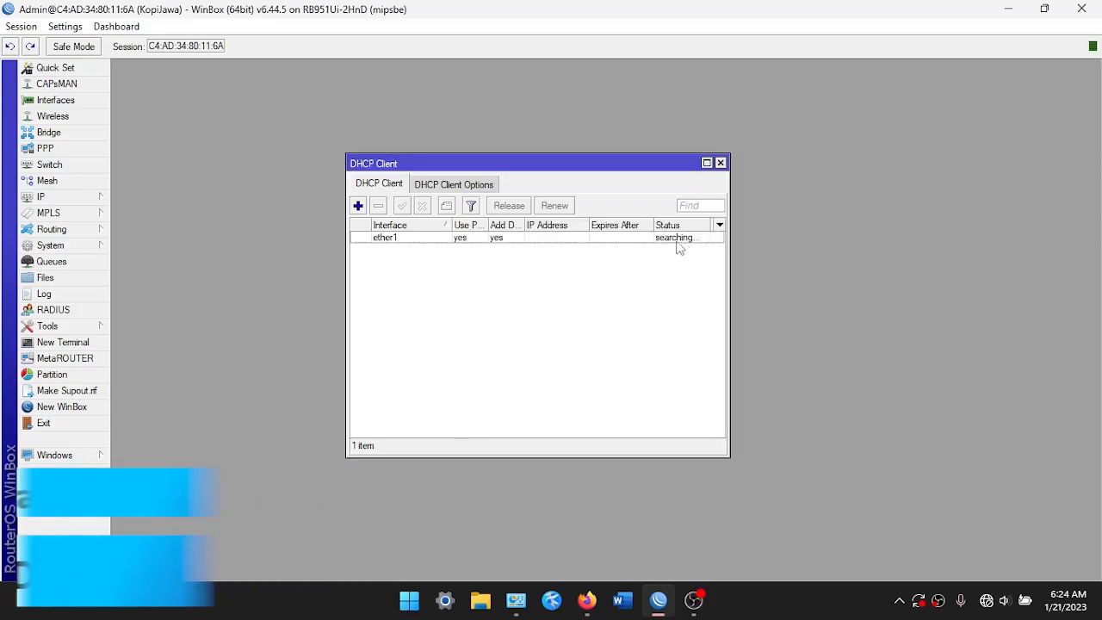
{"action": "left_click", "coordinate": [649, 242]}
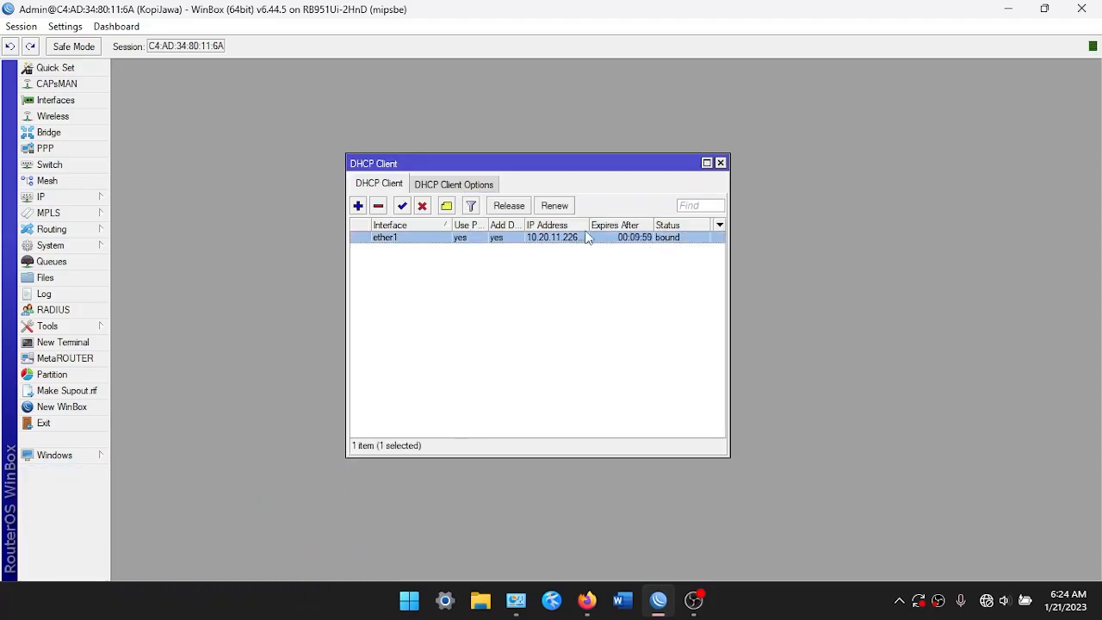
{"action": "left_click_drag", "start_coordinate": [590, 224], "coordinate": [613, 242]}
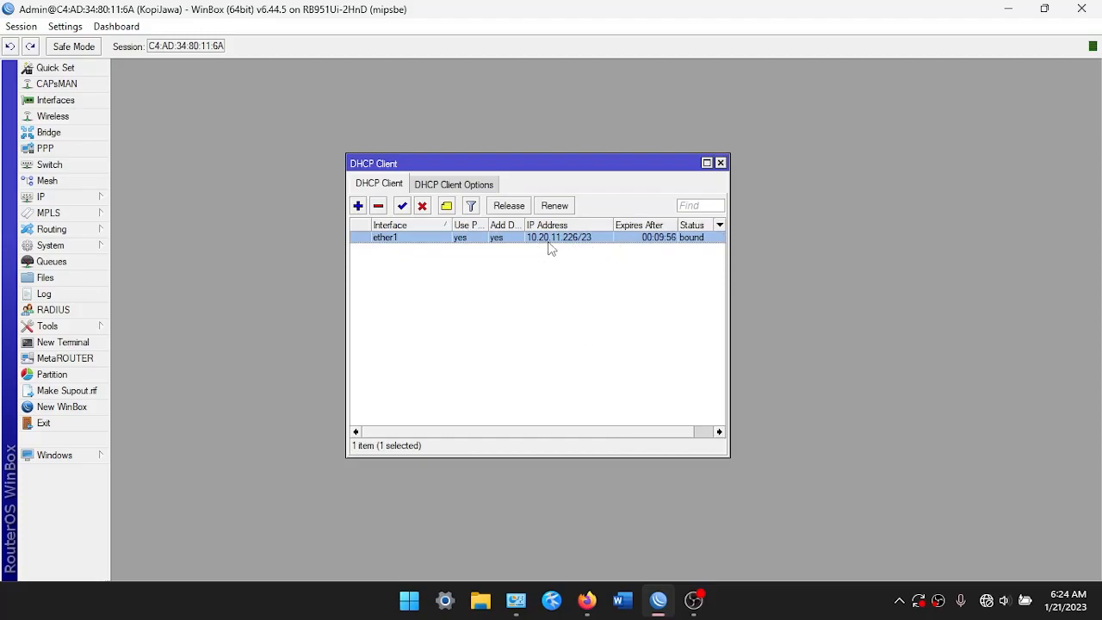
{"action": "mouse_move", "coordinate": [551, 247]}
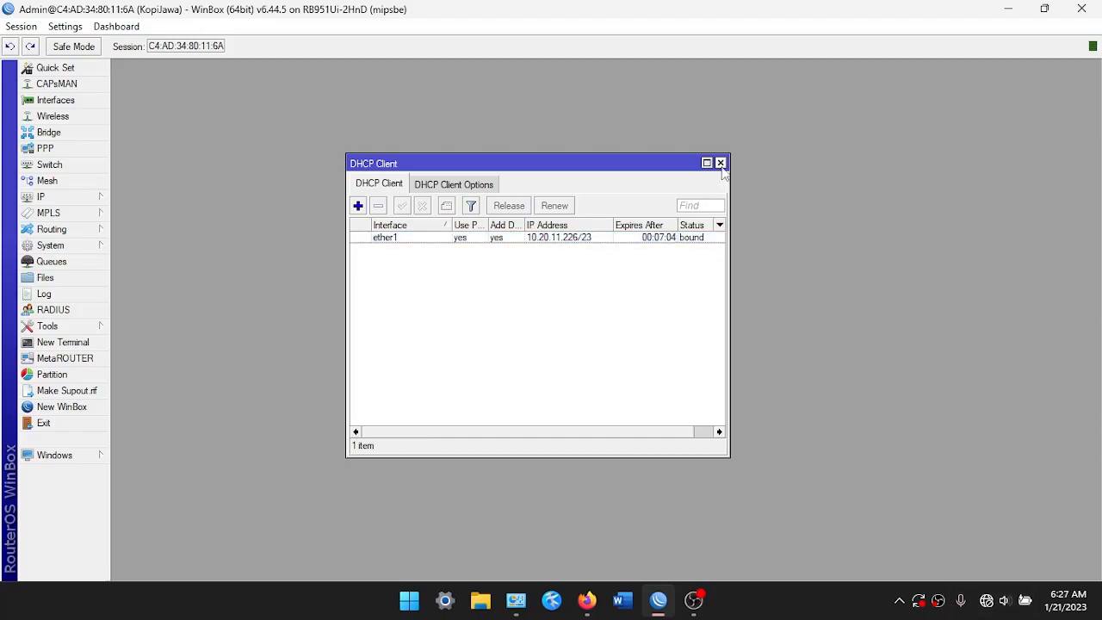
{"action": "left_click", "coordinate": [720, 164]}
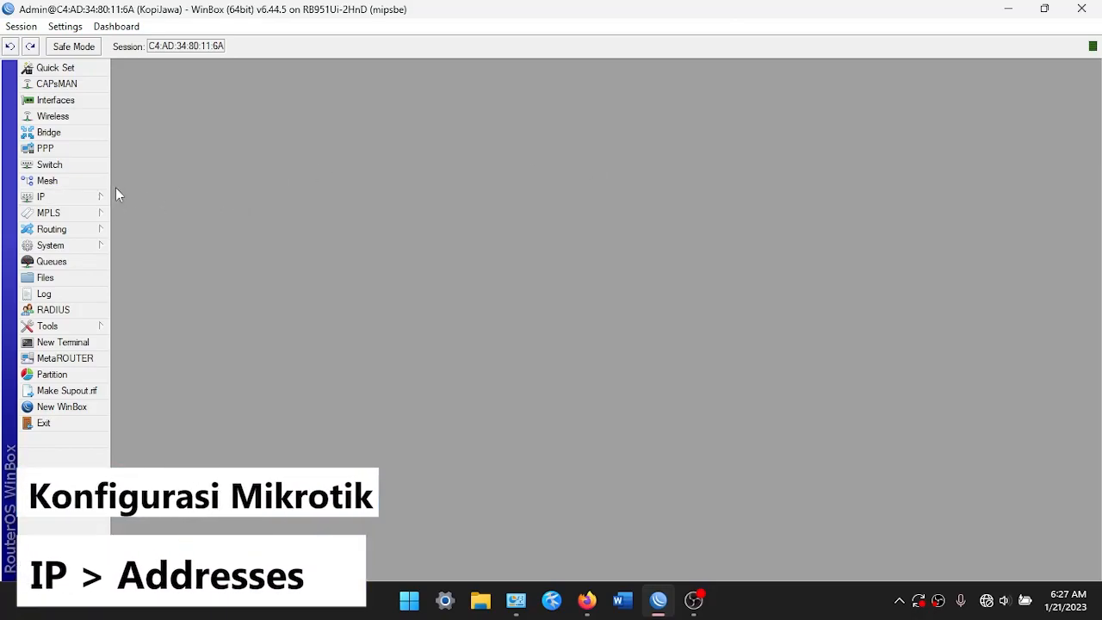
Open the IP address list
{"action": "mouse_move", "coordinate": [97, 208]}
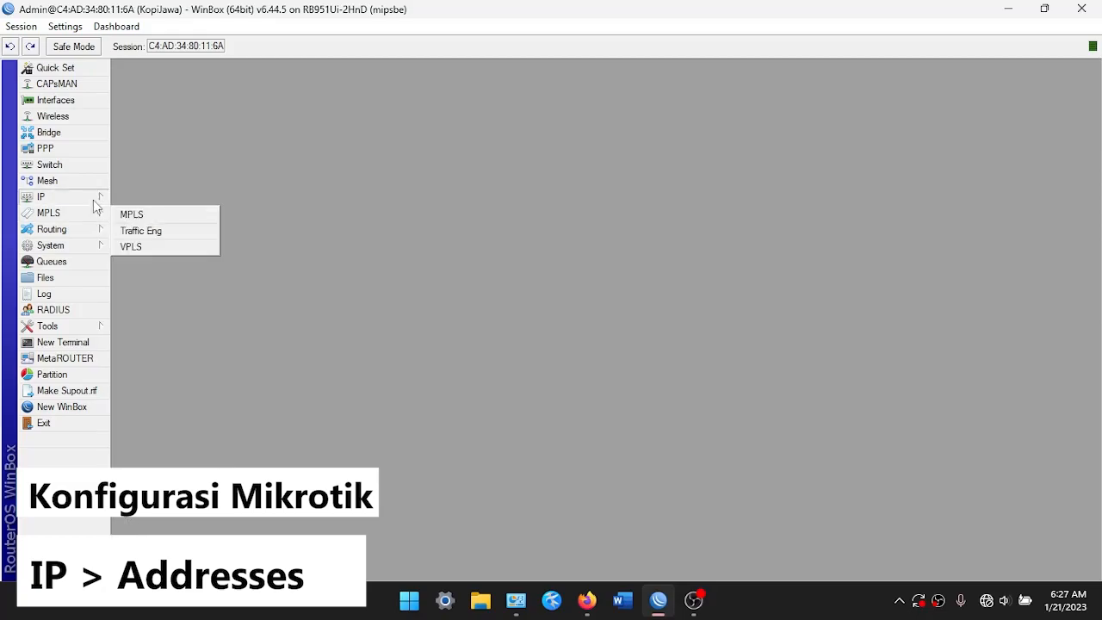
{"action": "left_click", "coordinate": [127, 215]}
{"action": "left_click", "coordinate": [396, 117]}
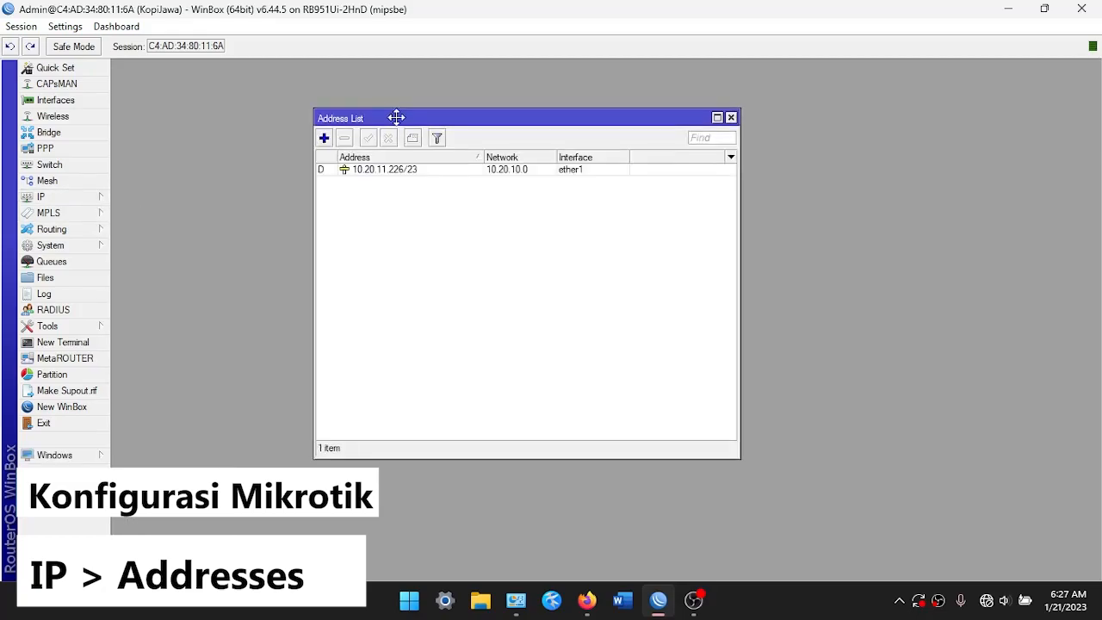
{"action": "left_click_drag", "start_coordinate": [395, 117], "coordinate": [368, 123]}
Add static address 10.20.11.1/23 on ether1, then close the address list
{"action": "left_click", "coordinate": [295, 143]}
{"action": "left_click_drag", "start_coordinate": [625, 295], "coordinate": [507, 226]}
{"action": "left_click", "coordinate": [544, 283]}
{"action": "left_click", "coordinate": [536, 294]}
{"action": "left_click", "coordinate": [539, 247]}
{"action": "key", "text": "ctrl+a"}
{"action": "type", "text": "10.20.11.1"}
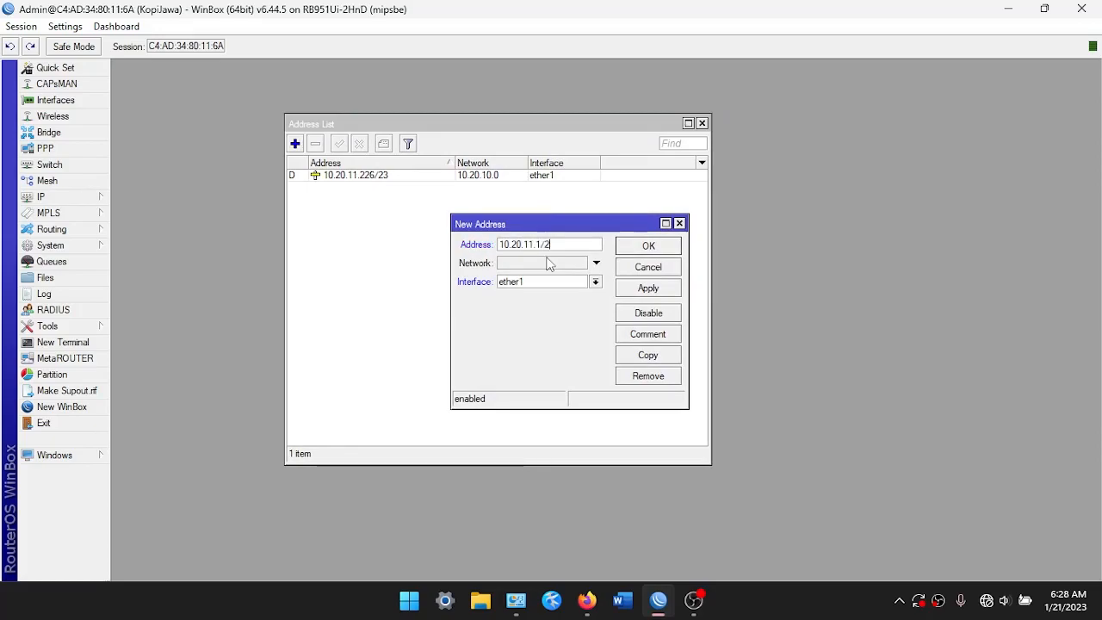
{"action": "left_click", "coordinate": [651, 291]}
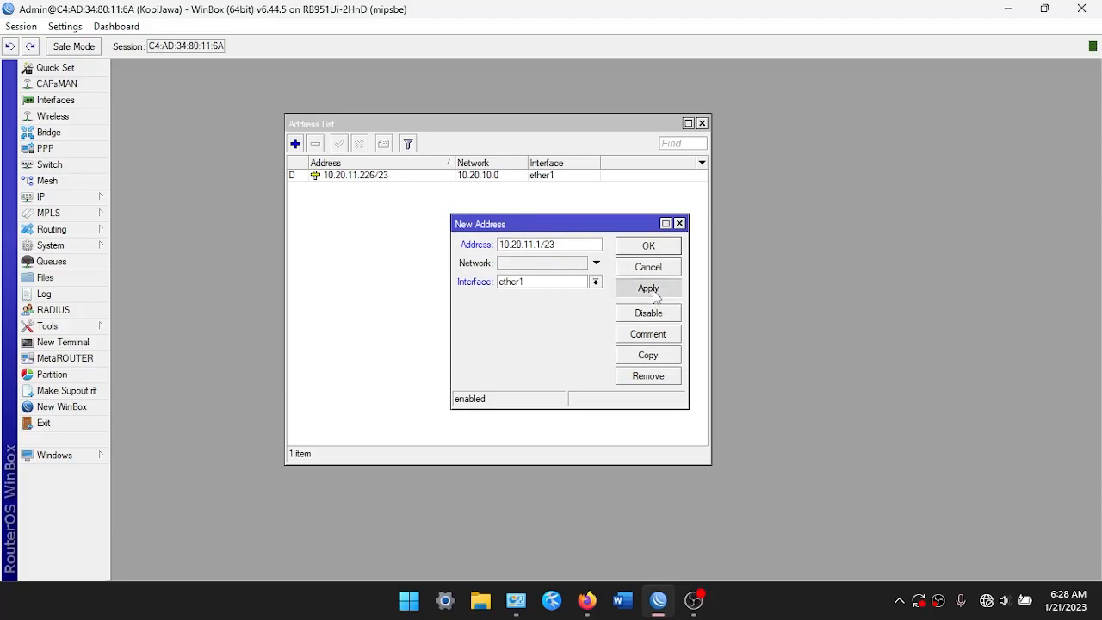
{"action": "left_click", "coordinate": [649, 246]}
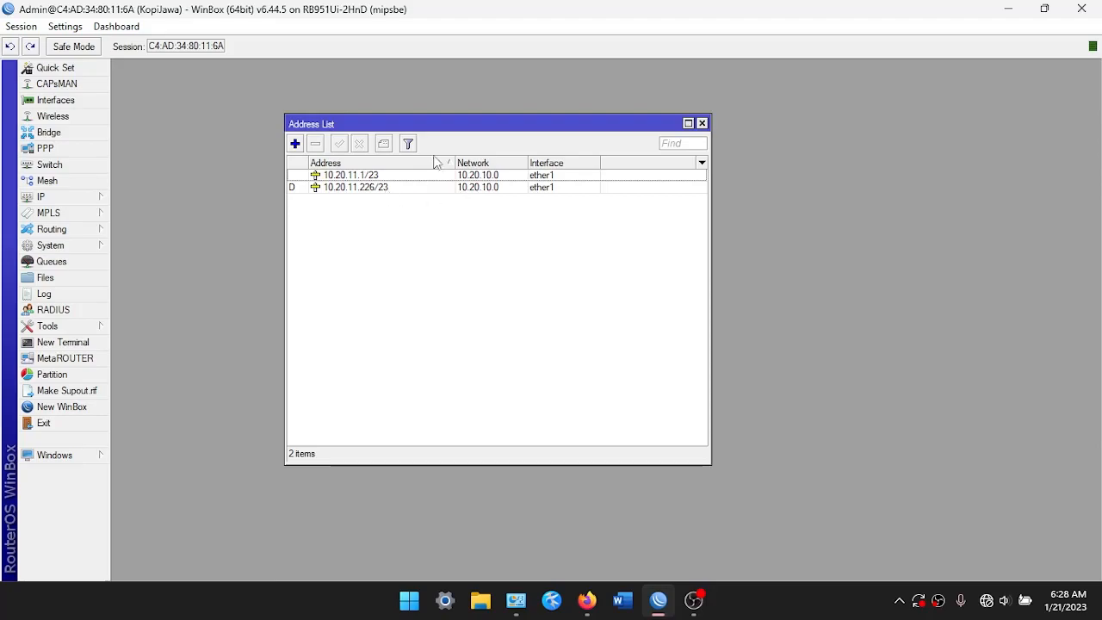
{"action": "left_click", "coordinate": [702, 123]}
Create VLAN LABTKJ with VLAN ID 10 on parent interface ether2
{"action": "left_click", "coordinate": [77, 103]}
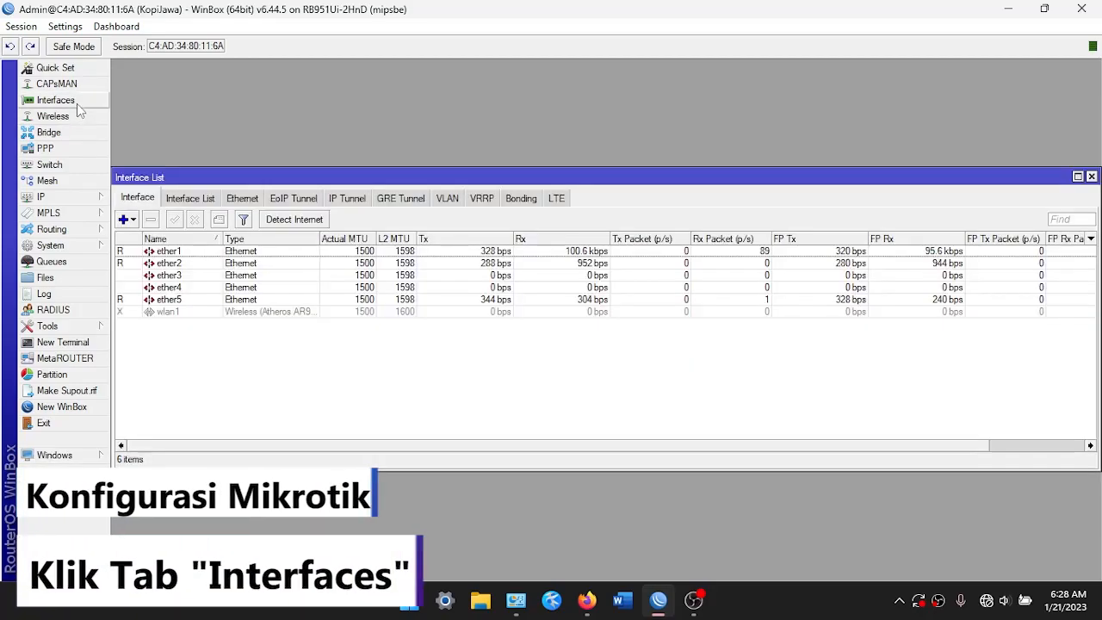
{"action": "left_click_drag", "start_coordinate": [225, 177], "coordinate": [235, 138]}
{"action": "left_click", "coordinate": [208, 226]}
{"action": "left_click", "coordinate": [139, 183]}
{"action": "left_click", "coordinate": [167, 143]}
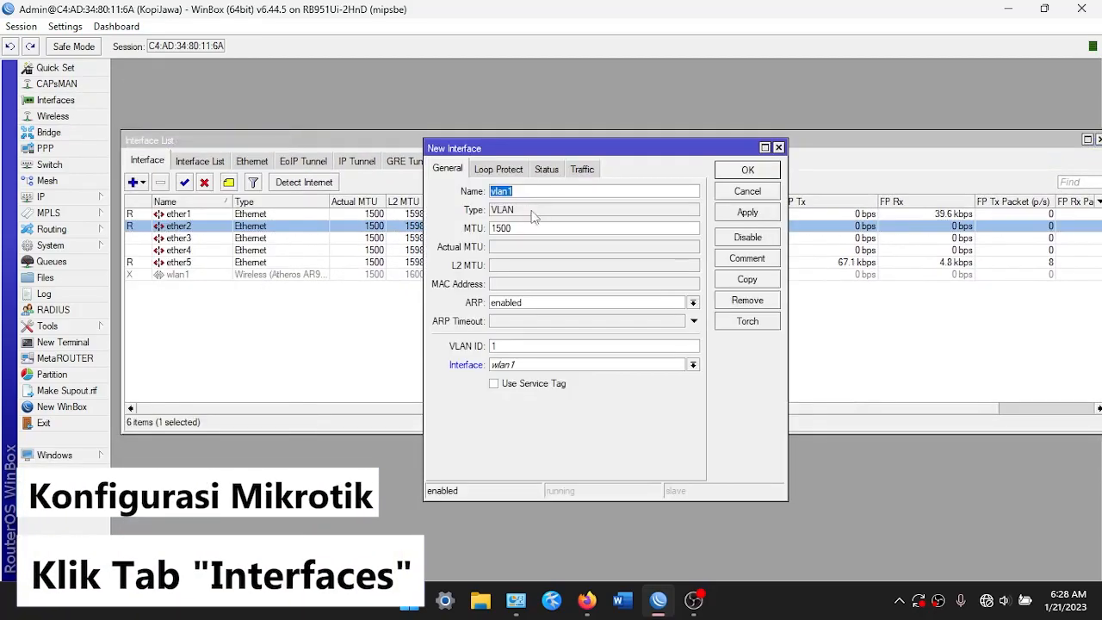
{"action": "key", "text": "BackSpace"}
{"action": "type", "text": "LABT"}
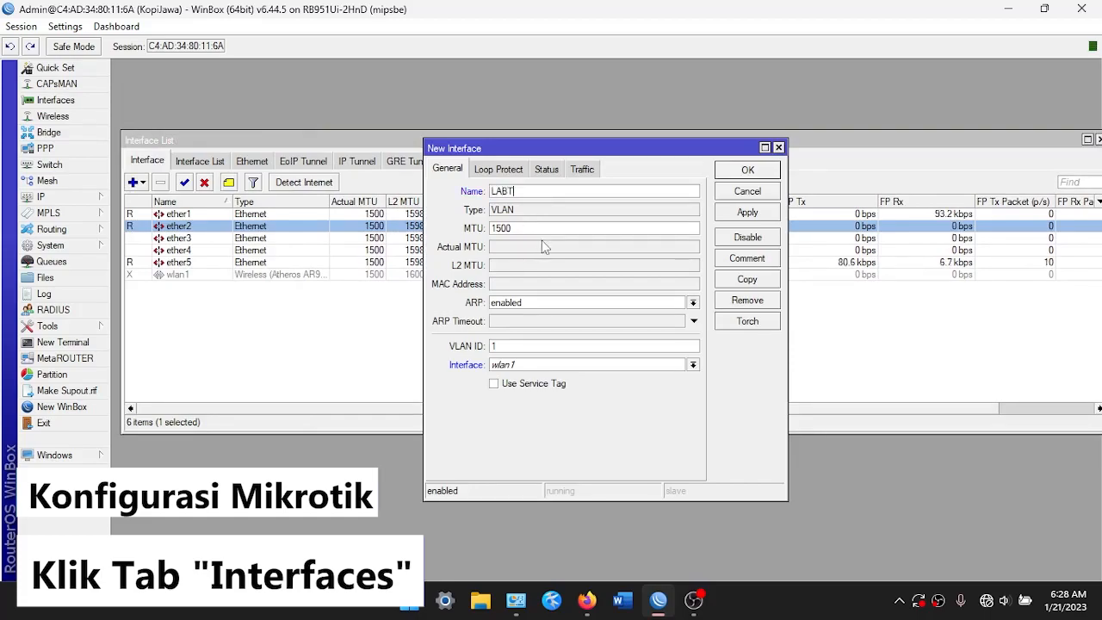
{"action": "type", "text": "KJ"}
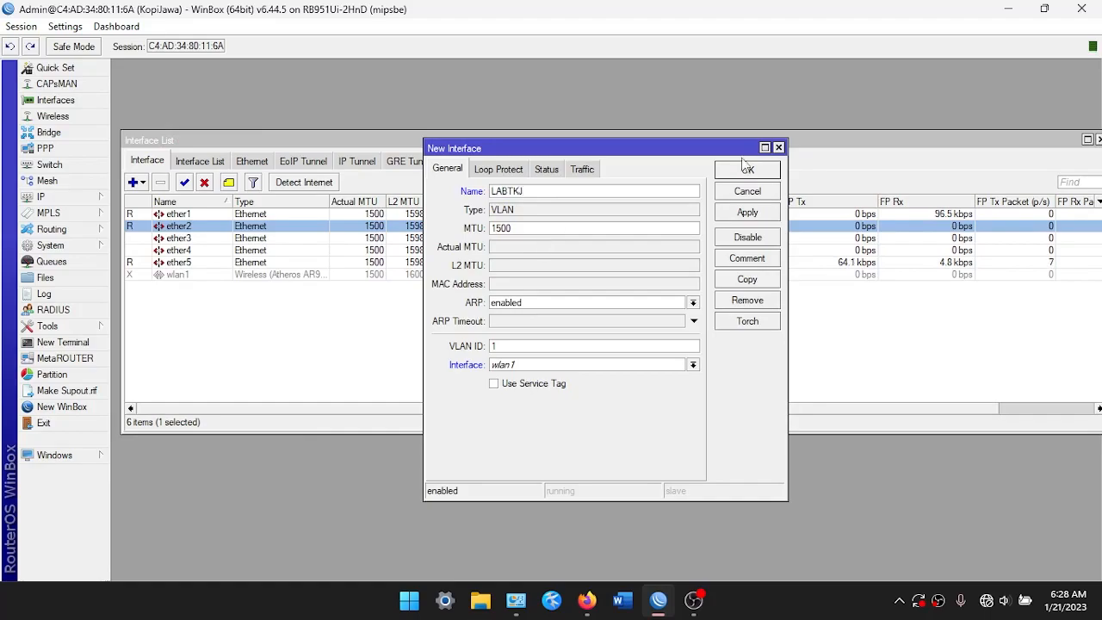
{"action": "left_click", "coordinate": [523, 365]}
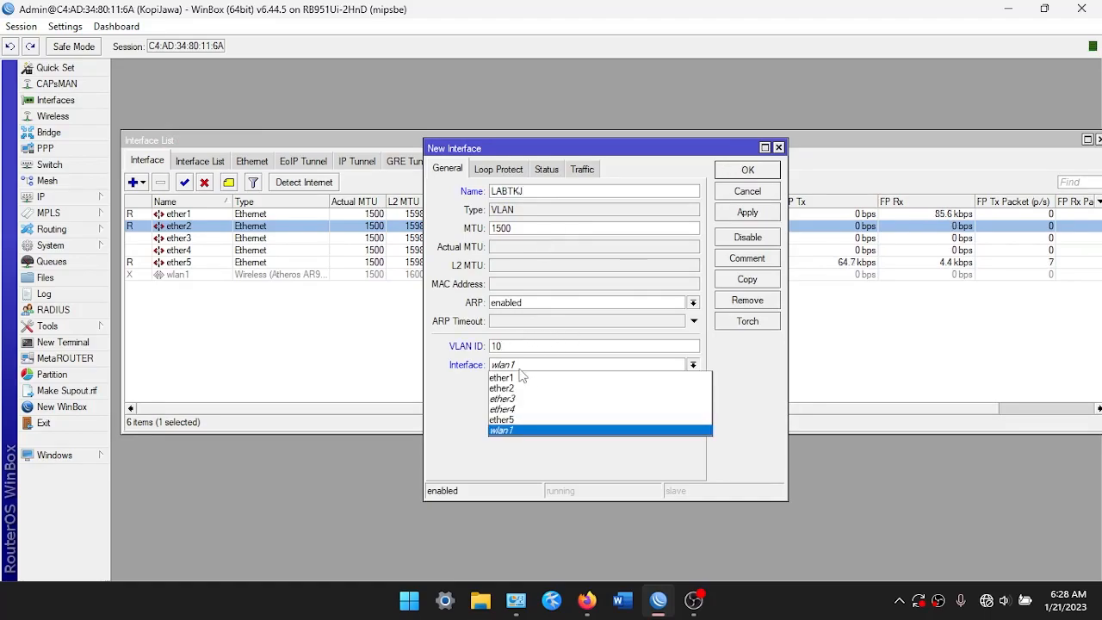
{"action": "left_click", "coordinate": [522, 388]}
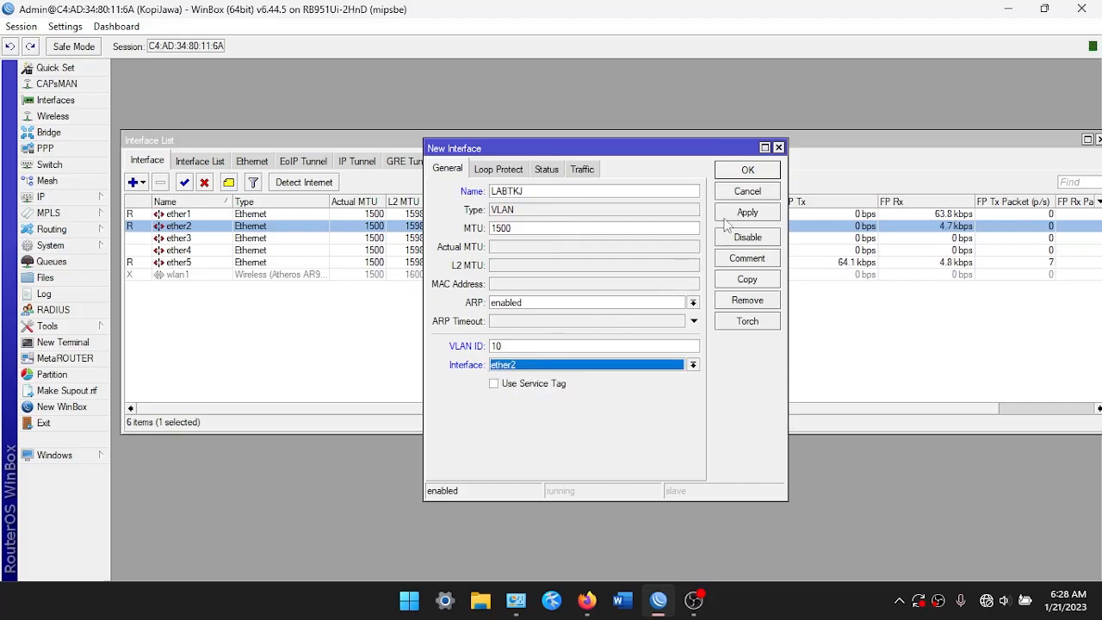
{"action": "left_click", "coordinate": [747, 170]}
Add a second VLAN, LABMM with ID 20, on ether2
{"action": "left_click", "coordinate": [136, 181]}
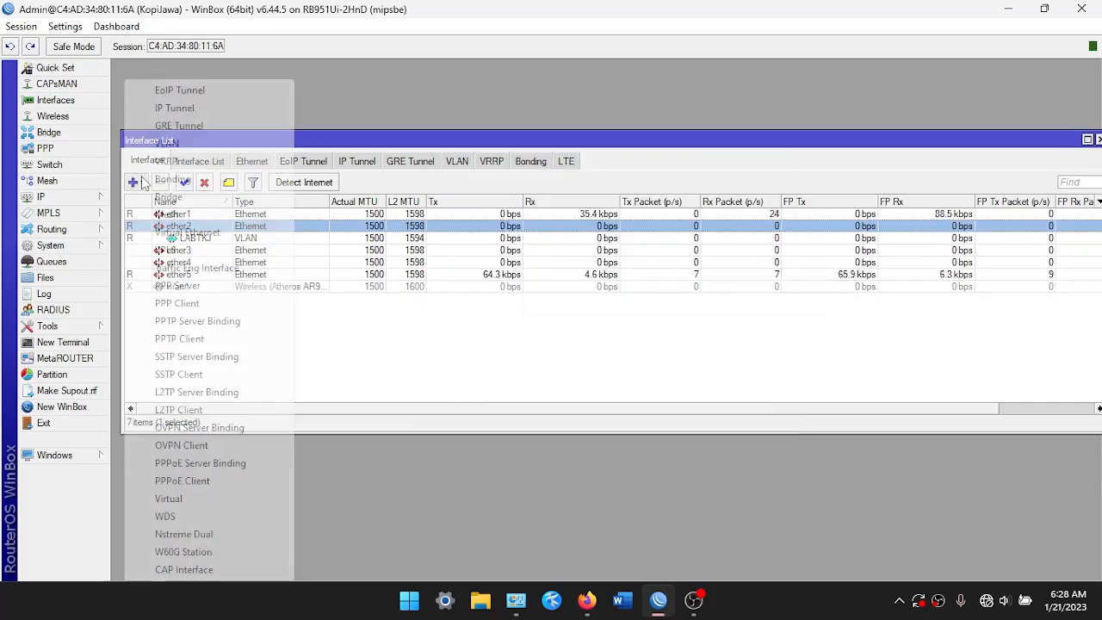
{"action": "left_click", "coordinate": [172, 143]}
{"action": "type", "text": "LABMM"}
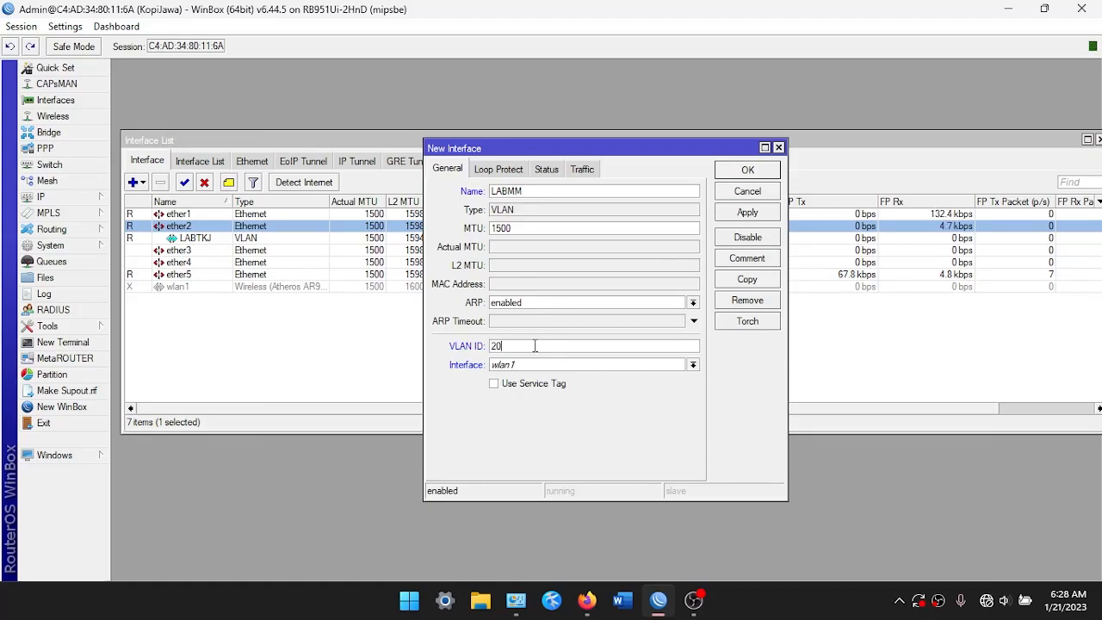
{"action": "left_click", "coordinate": [547, 365]}
{"action": "left_click", "coordinate": [540, 398]}
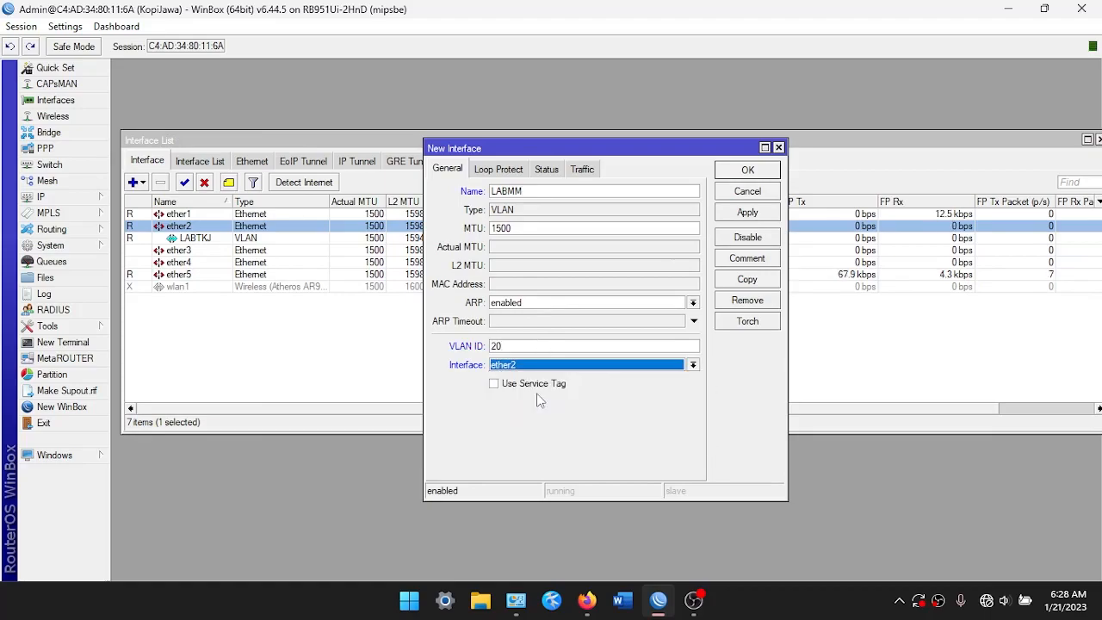
{"action": "left_click", "coordinate": [748, 172]}
Create VLAN LABOTKP with ID 30 on ether2
{"action": "left_click", "coordinate": [142, 183]}
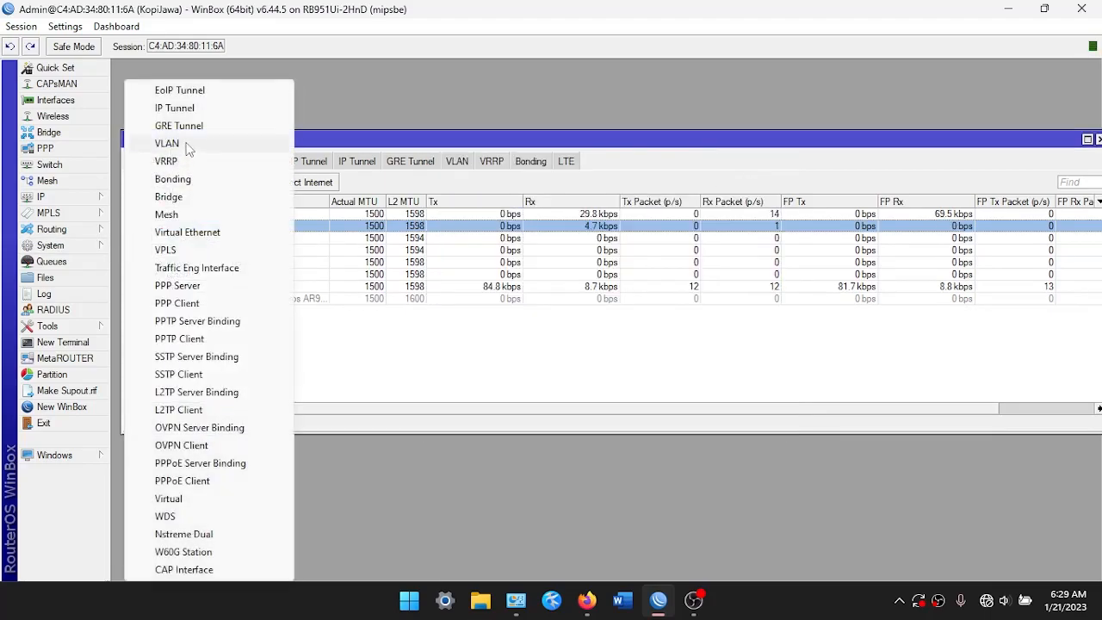
{"action": "left_click", "coordinate": [168, 144]}
{"action": "key", "text": "BackSpace"}
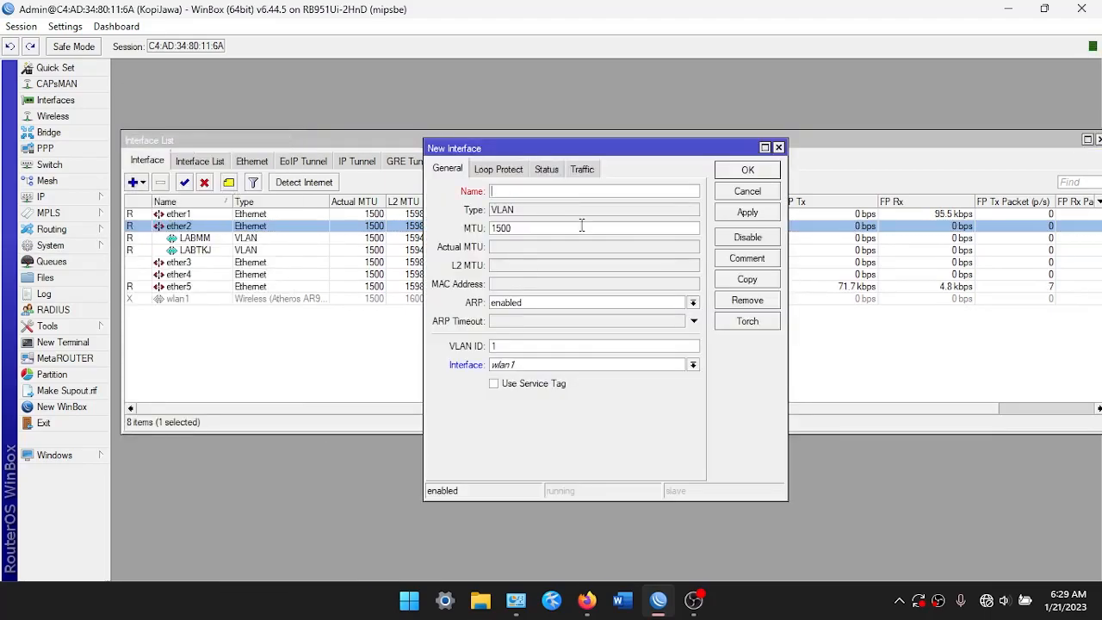
{"action": "type", "text": "LABOTK"}
{"action": "type", "text": "30"}
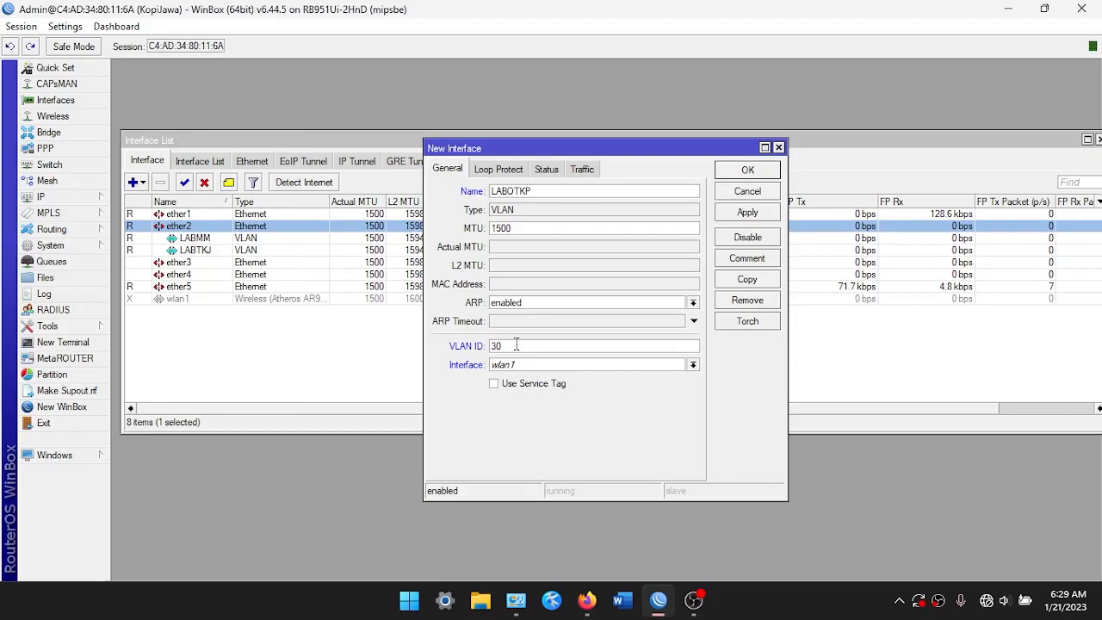
{"action": "left_click", "coordinate": [519, 364]}
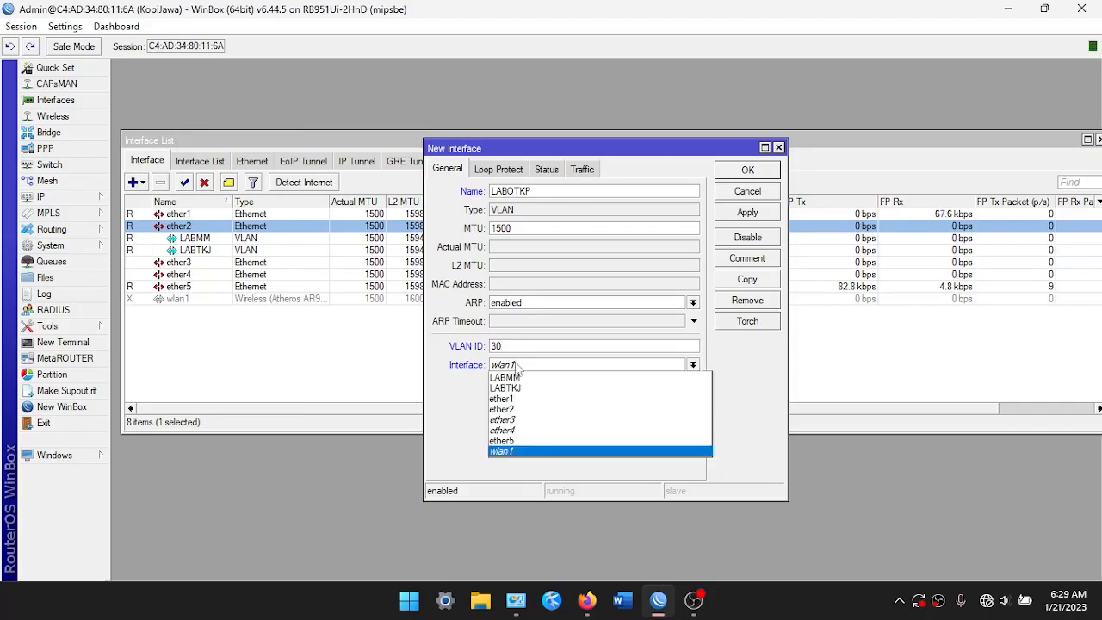
{"action": "left_click", "coordinate": [517, 409]}
{"action": "left_click", "coordinate": [747, 212]}
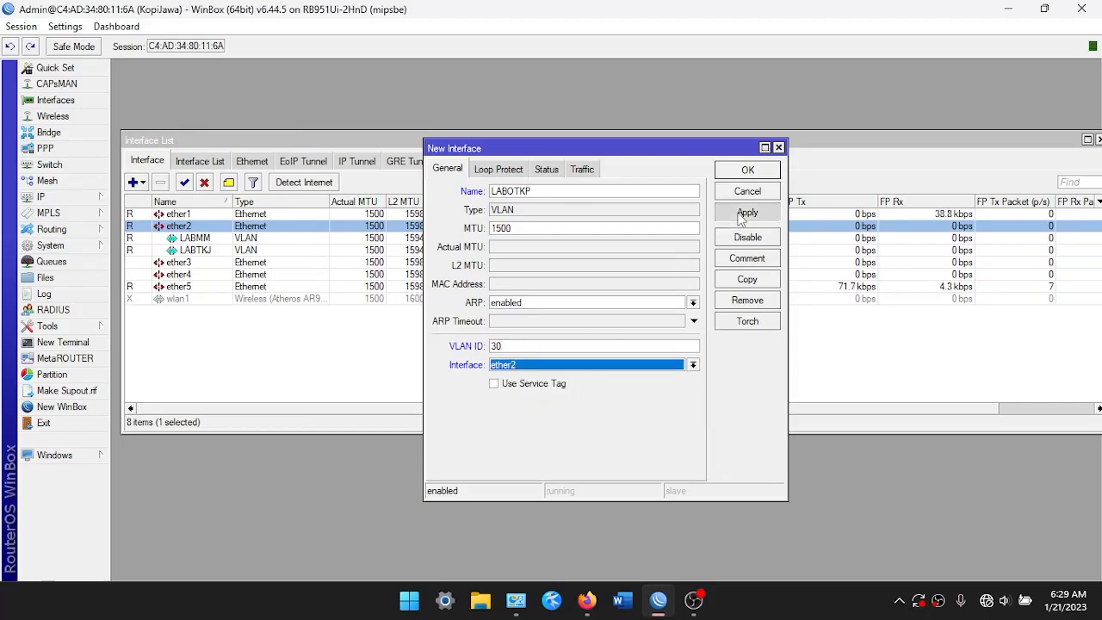
{"action": "left_click", "coordinate": [747, 169]}
Create VLAN STAFFTU with ID 40 on ether2
{"action": "left_click", "coordinate": [136, 181]}
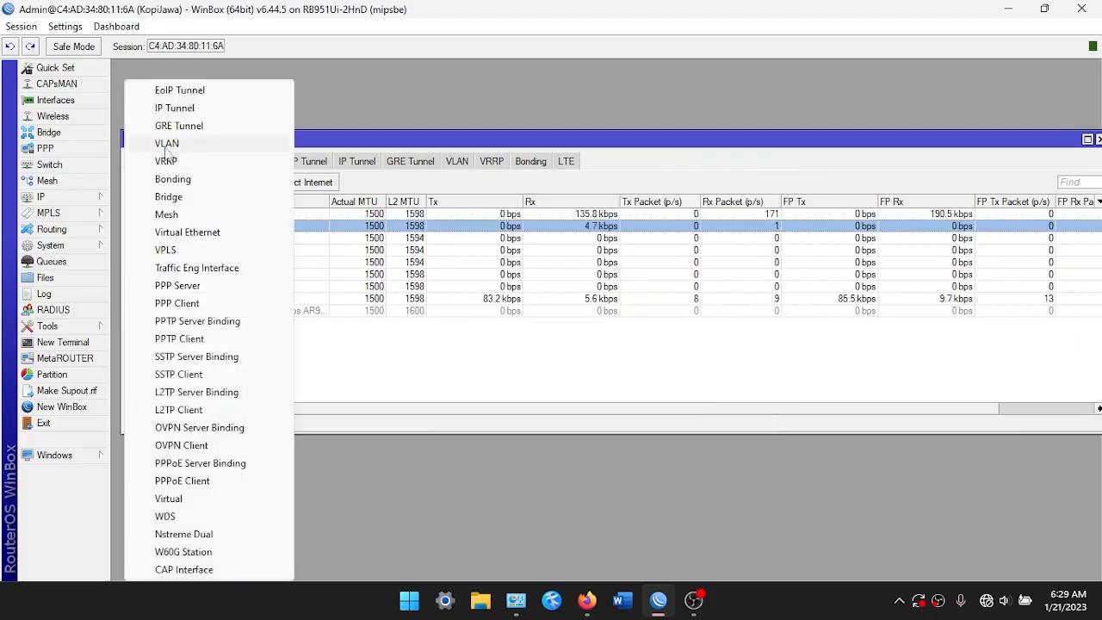
{"action": "left_click", "coordinate": [172, 143]}
{"action": "key", "text": "BackSpace"}
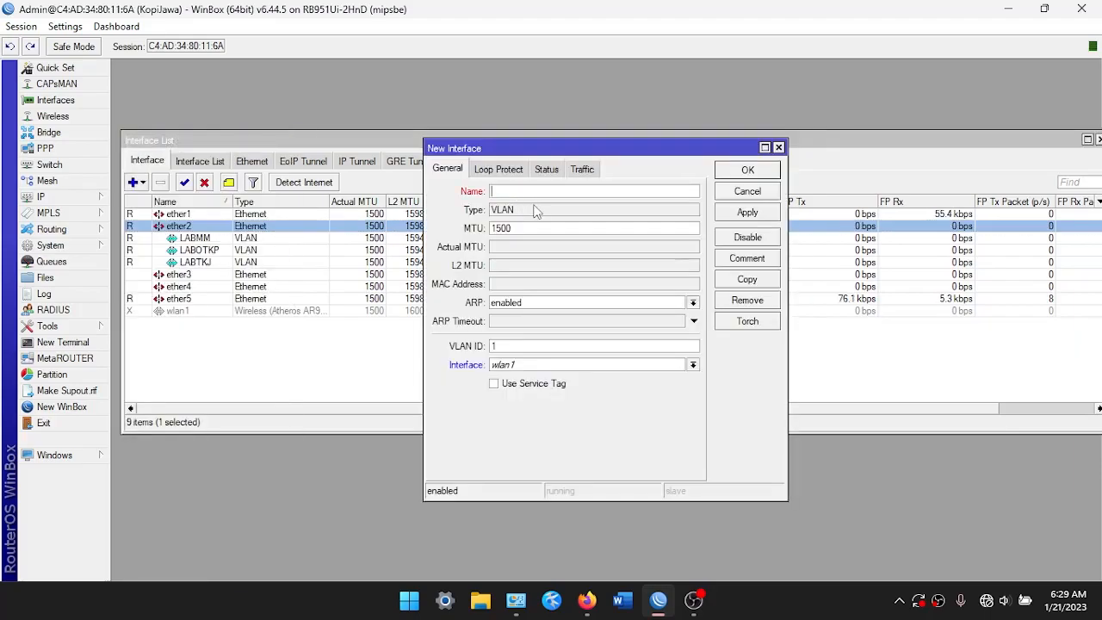
{"action": "type", "text": "STAFFTU"}
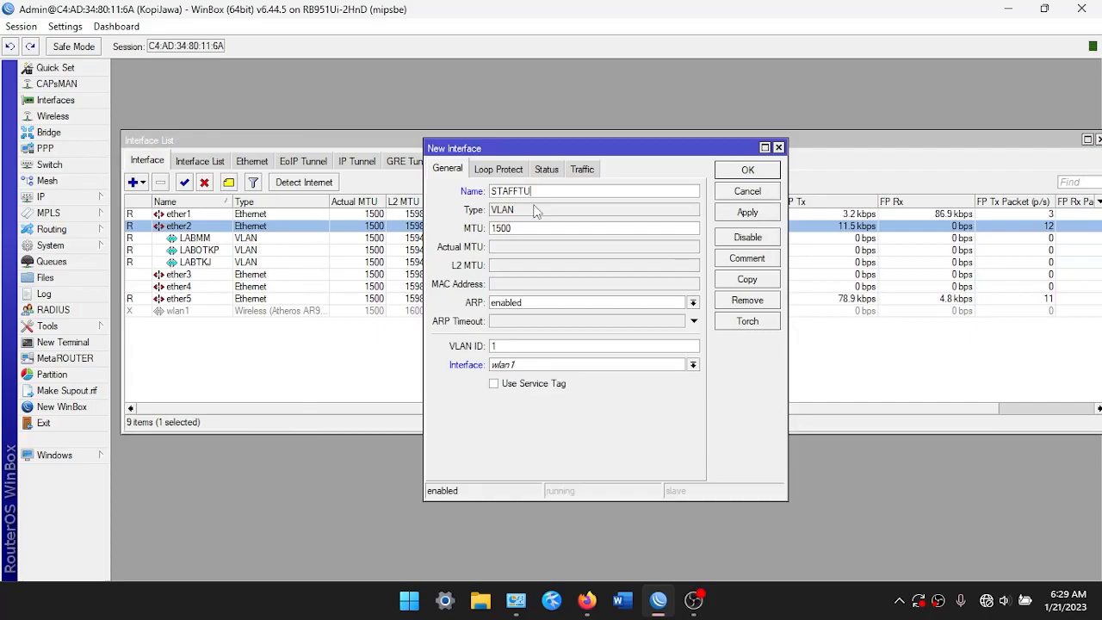
{"action": "double_click", "coordinate": [518, 345]}
{"action": "type", "text": "40"}
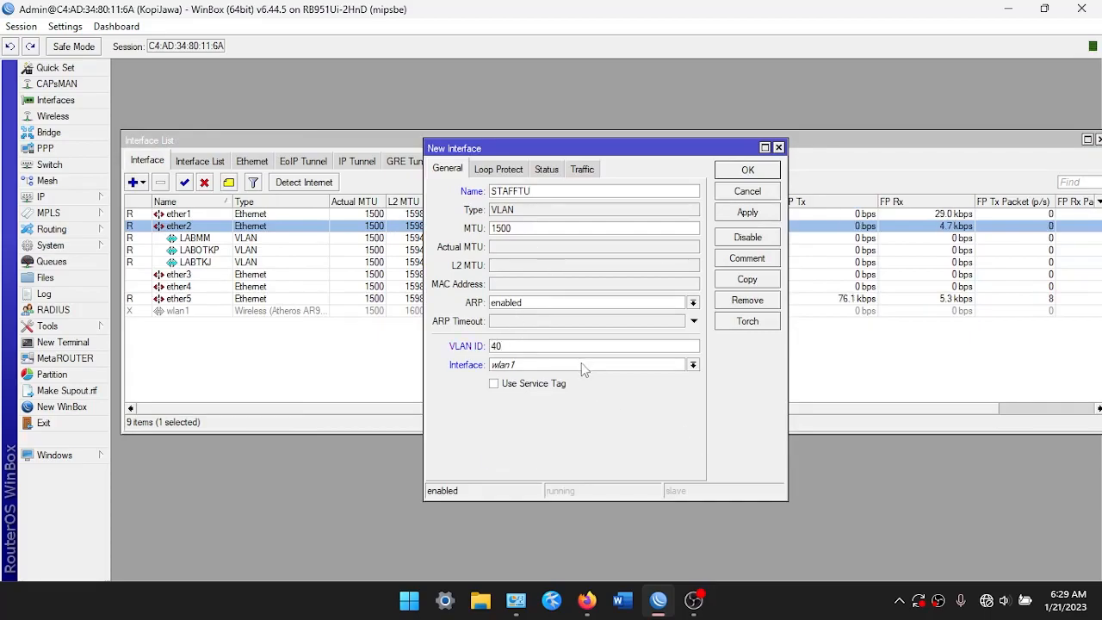
{"action": "left_click", "coordinate": [581, 368]}
{"action": "left_click", "coordinate": [556, 419]}
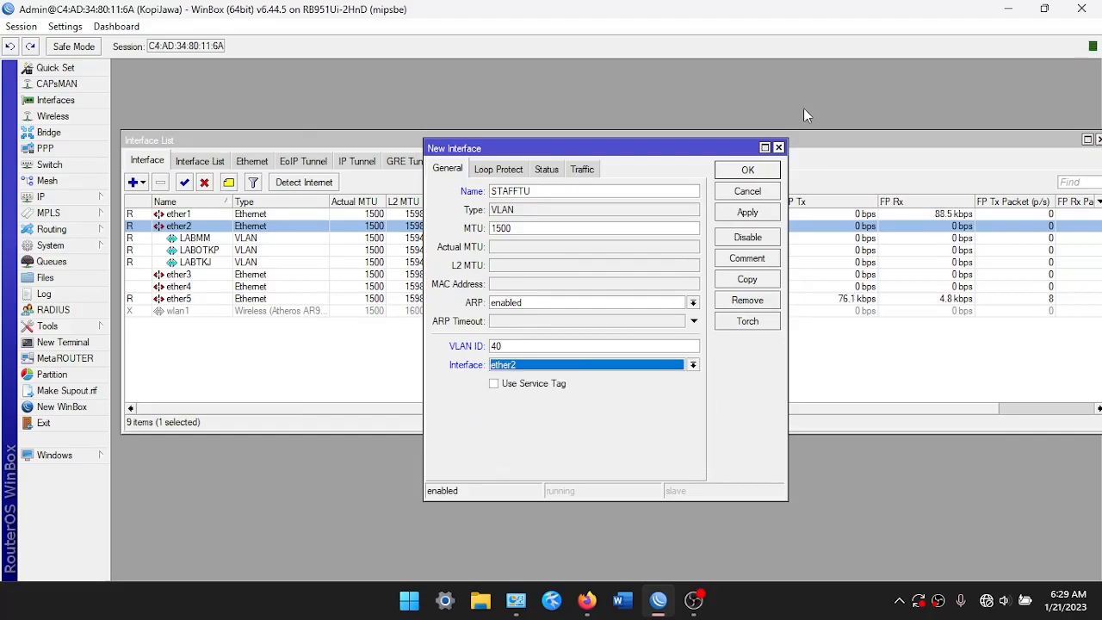
{"action": "left_click", "coordinate": [737, 170]}
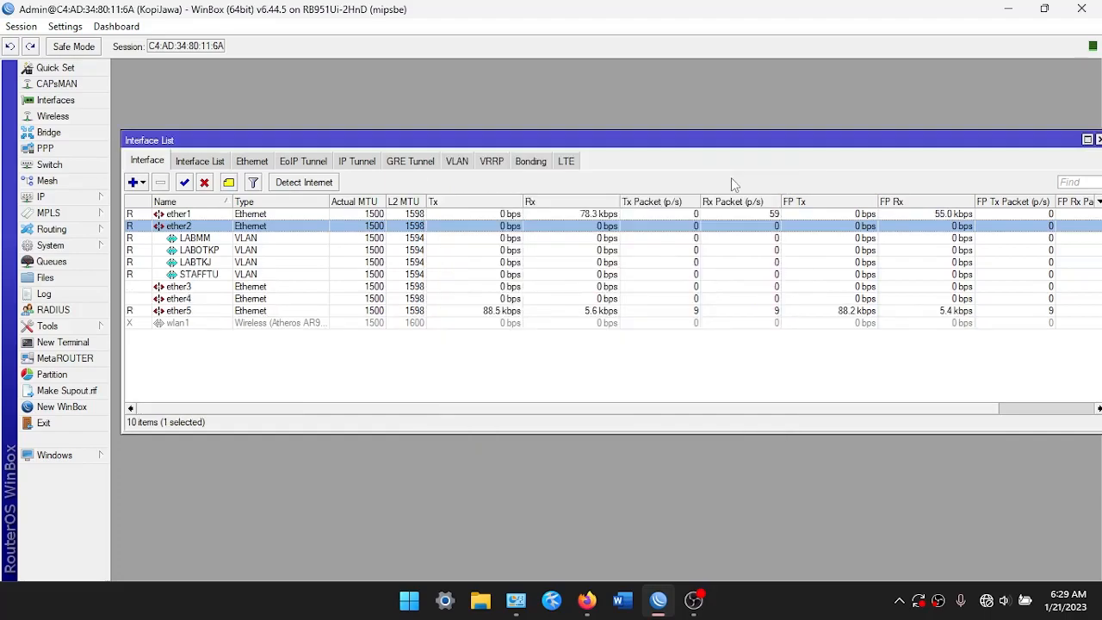
Create VLAN APGUEST with ID 50 on ether2
{"action": "left_click", "coordinate": [136, 183]}
{"action": "left_click", "coordinate": [175, 143]}
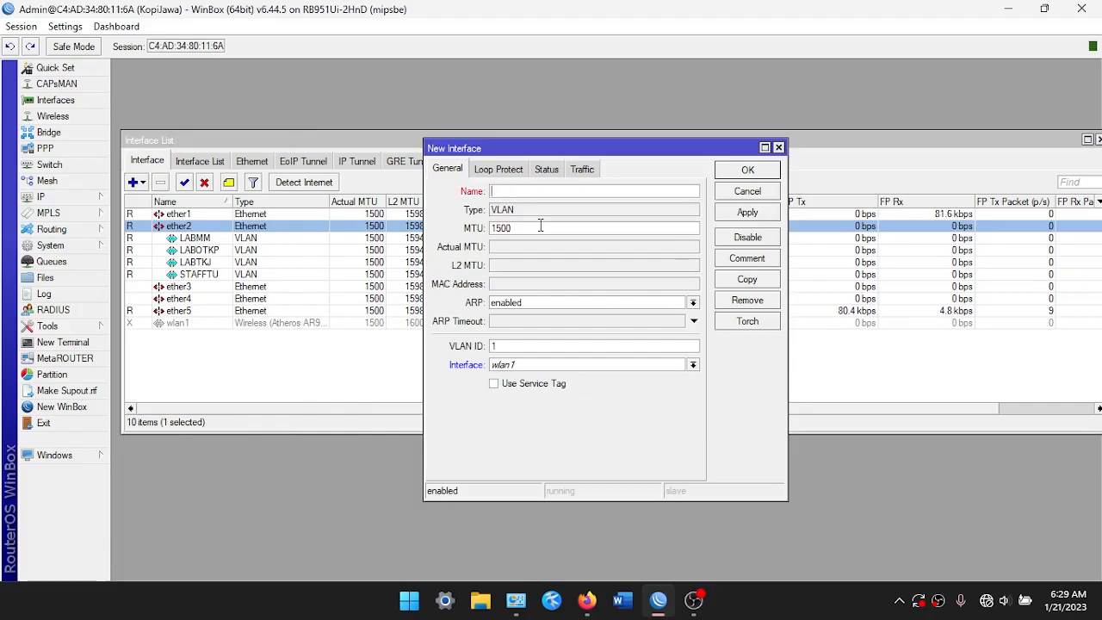
{"action": "type", "text": "APGUEST"}
{"action": "left_click", "coordinate": [548, 351]}
{"action": "type", "text": "50"}
{"action": "left_click", "coordinate": [569, 364]}
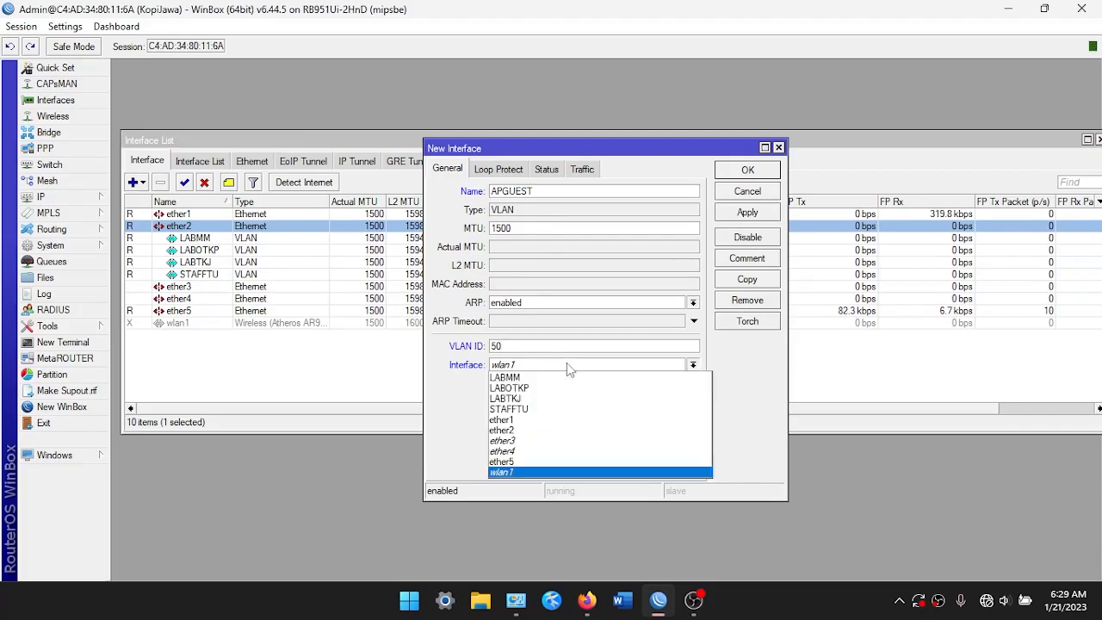
{"action": "left_click", "coordinate": [547, 432]}
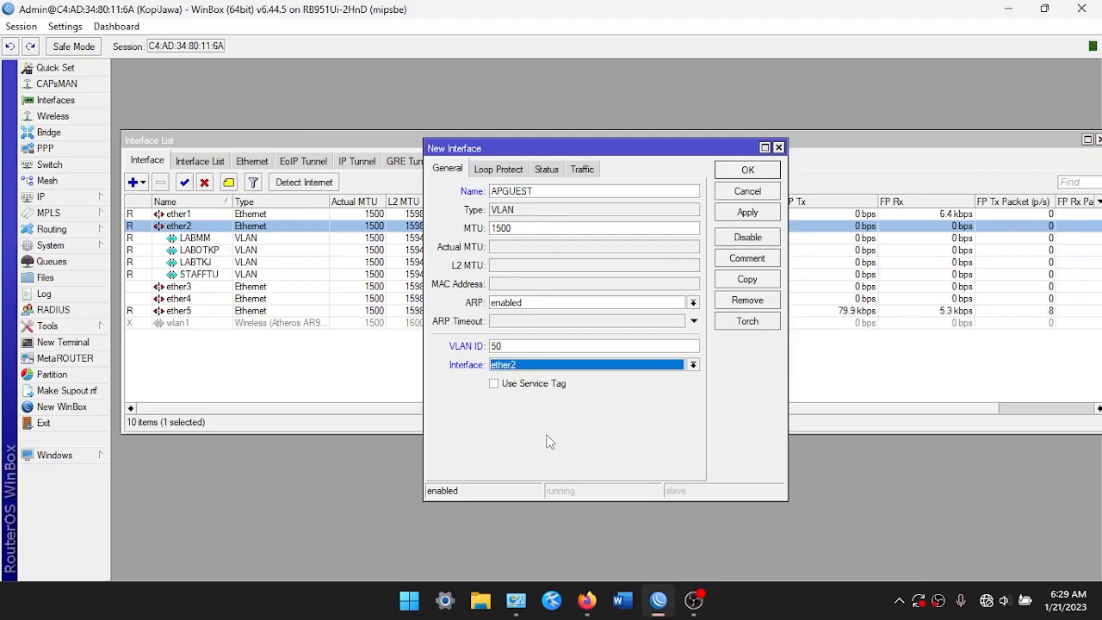
{"action": "left_click", "coordinate": [747, 212]}
{"action": "left_click", "coordinate": [747, 169]}
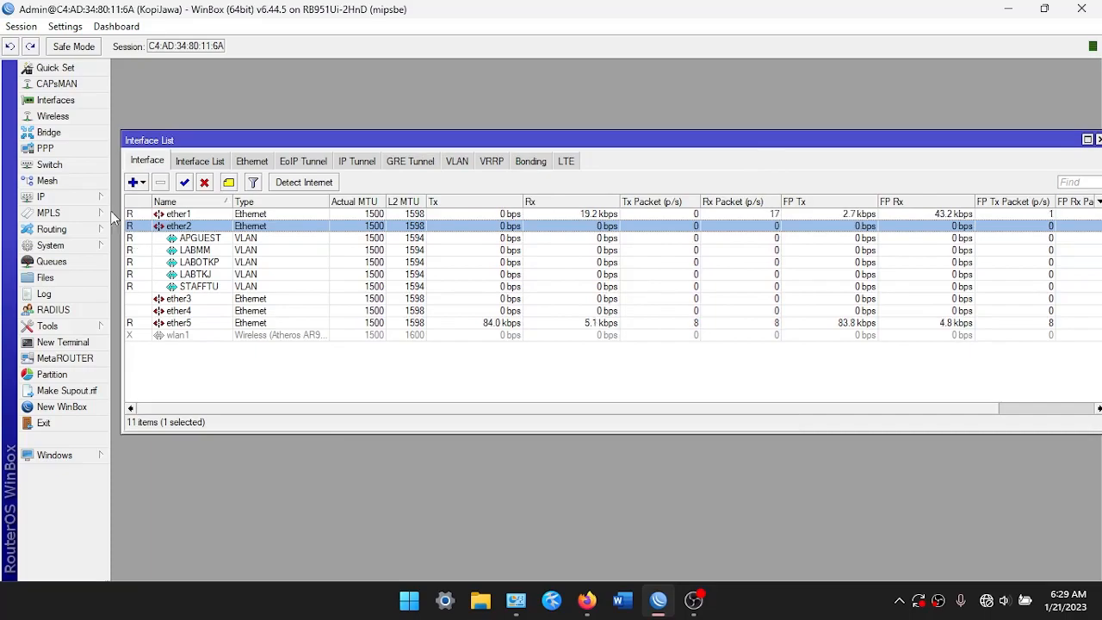
{"action": "left_click", "coordinate": [86, 198]}
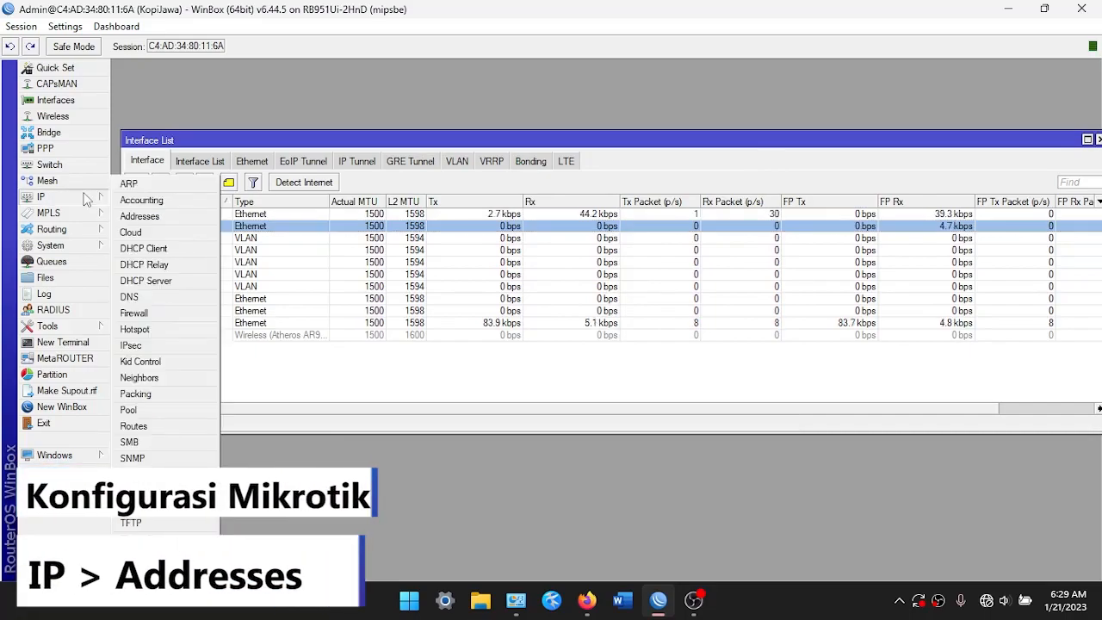
Assign address 200.100.10.1/24 to the LABTKJ VLAN
{"action": "left_click", "coordinate": [139, 216]}
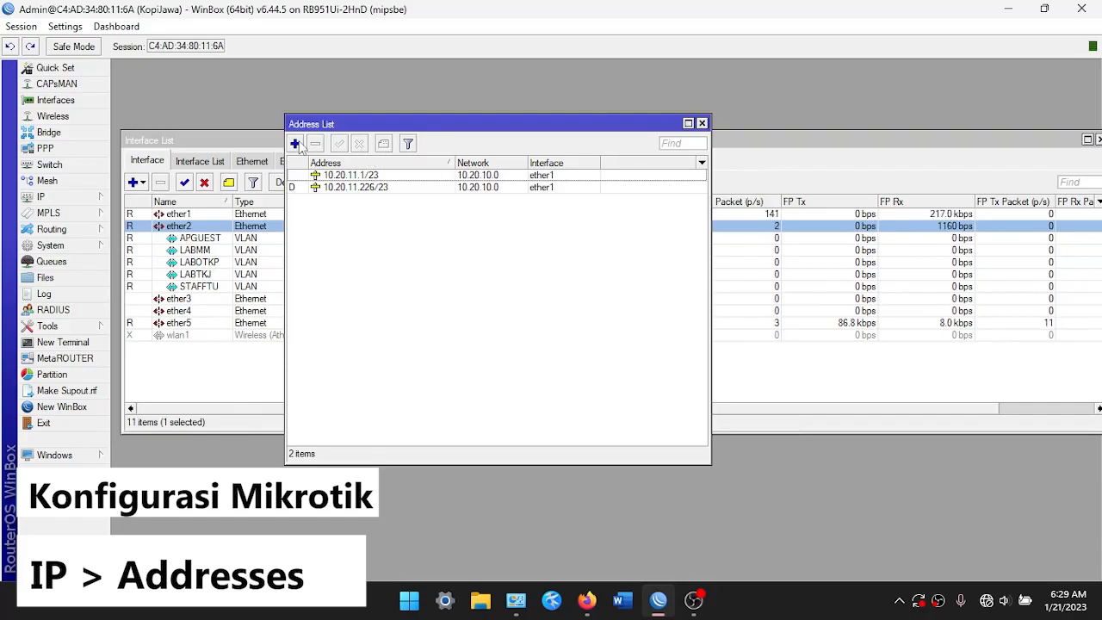
{"action": "left_click", "coordinate": [295, 143]}
{"action": "left_click", "coordinate": [514, 282]}
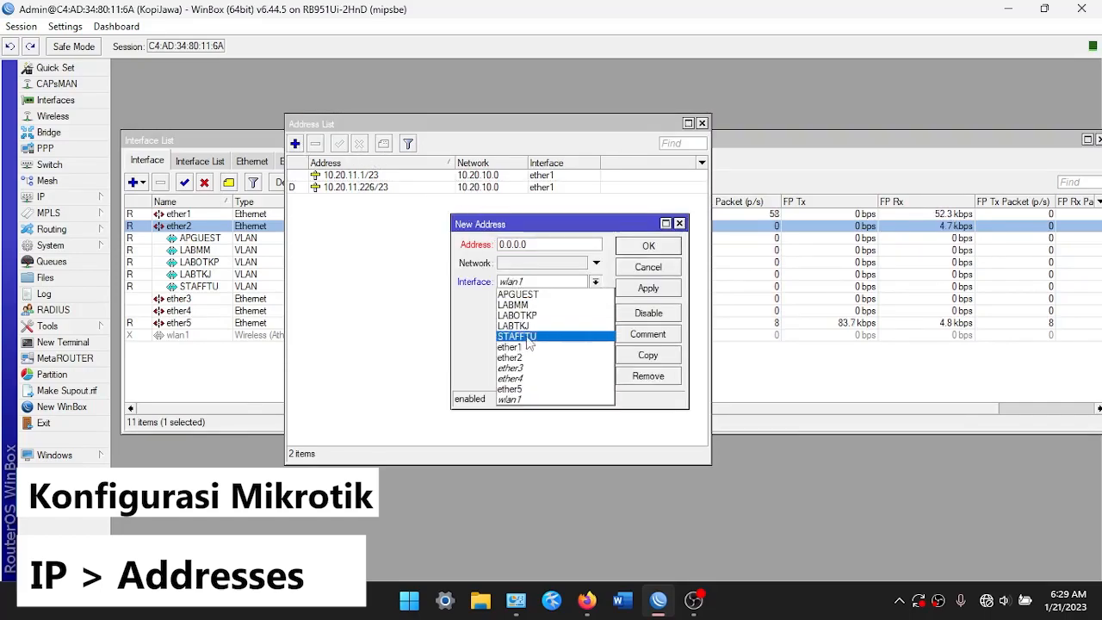
{"action": "left_click", "coordinate": [519, 325]}
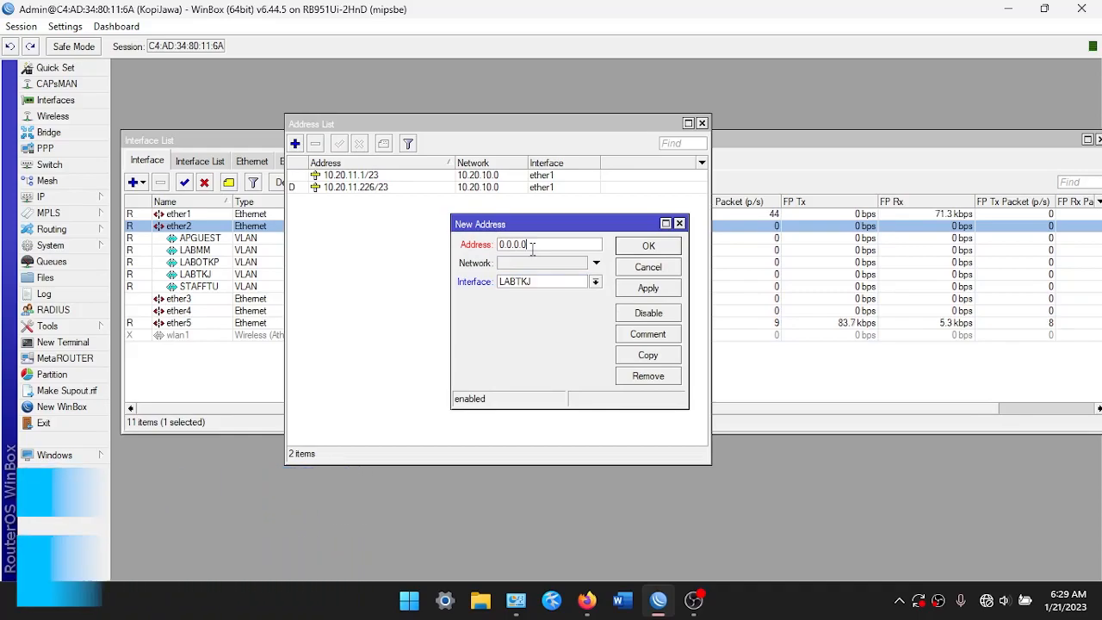
{"action": "double_click", "coordinate": [531, 248]}
{"action": "key", "text": "BackSpace"}
{"action": "type", "text": "100."}
{"action": "type", "text": "200."}
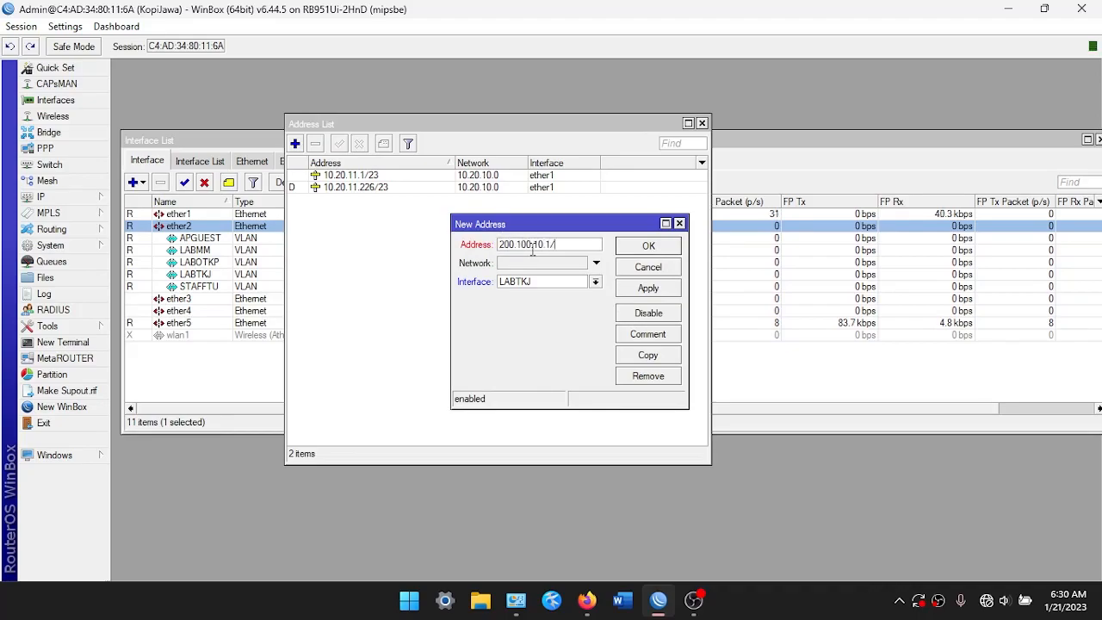
{"action": "left_click", "coordinate": [640, 290]}
{"action": "left_click", "coordinate": [648, 245]}
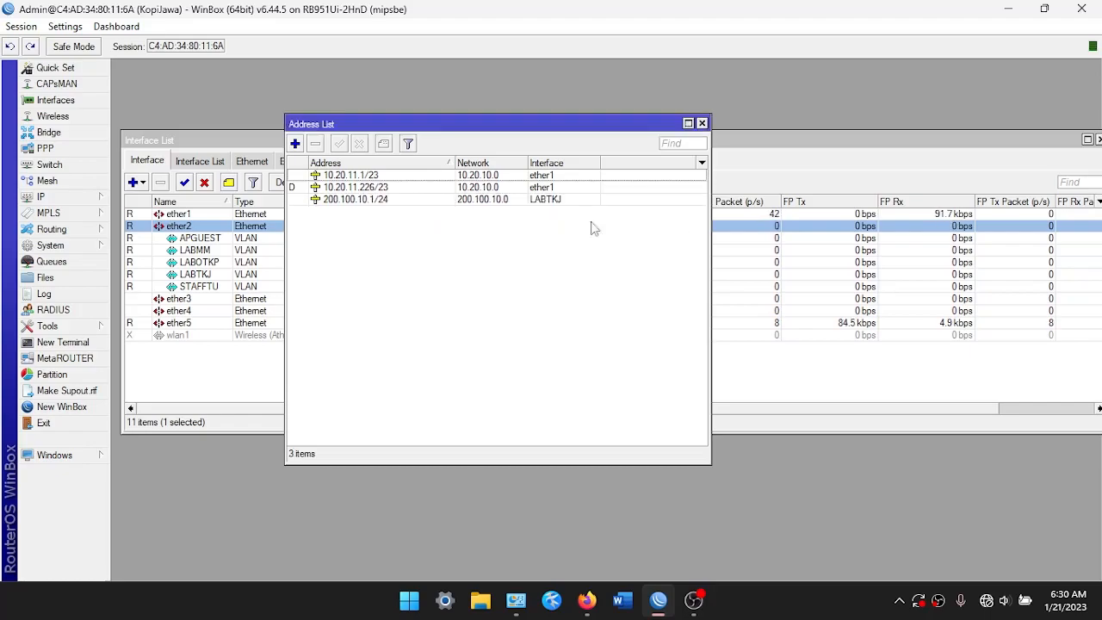
Assign address 200.100.20.1/24 to the LABMM VLAN
{"action": "left_click", "coordinate": [296, 142]}
{"action": "left_click", "coordinate": [511, 280]}
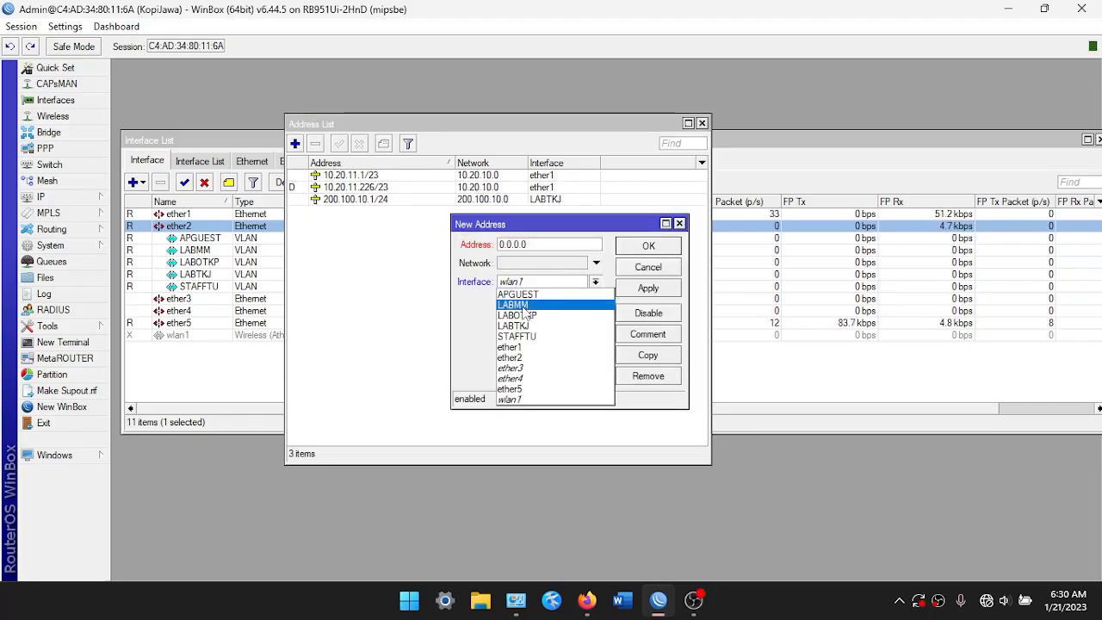
{"action": "left_click", "coordinate": [521, 301]}
{"action": "left_click", "coordinate": [539, 244]}
{"action": "key", "text": "ctrl+a"}
{"action": "key", "text": "BackSpace"}
{"action": "type", "text": "200.100.20.1/"}
{"action": "left_click", "coordinate": [647, 288]}
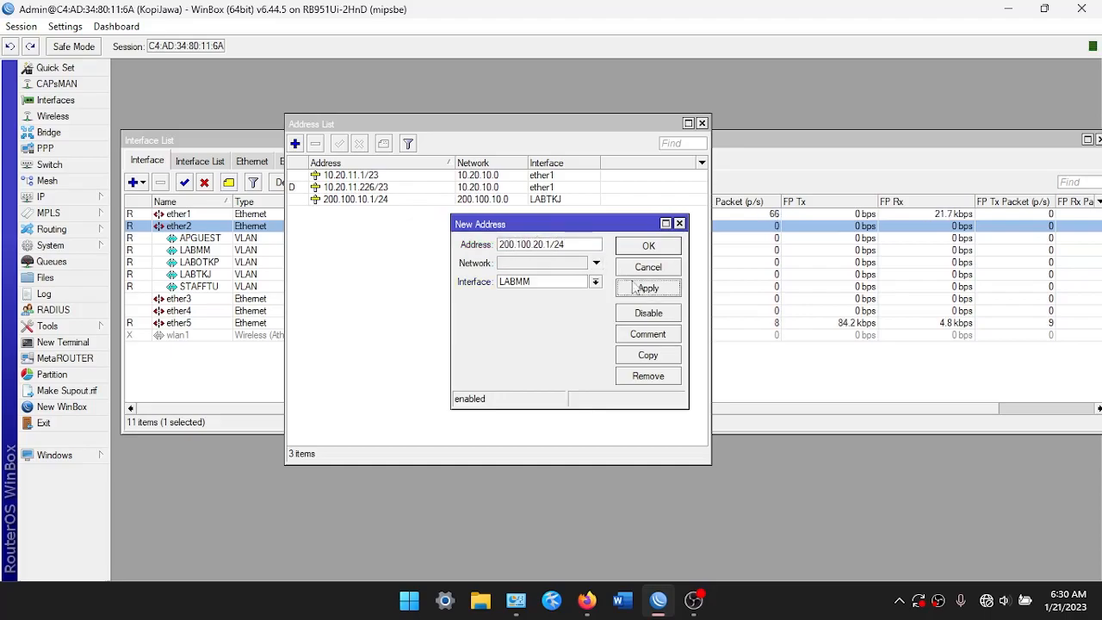
{"action": "left_click", "coordinate": [647, 246]}
Assign address 200.100.30.1/24 to the LABOTKP VLAN, correcting the prefix to /24
{"action": "left_click", "coordinate": [295, 144]}
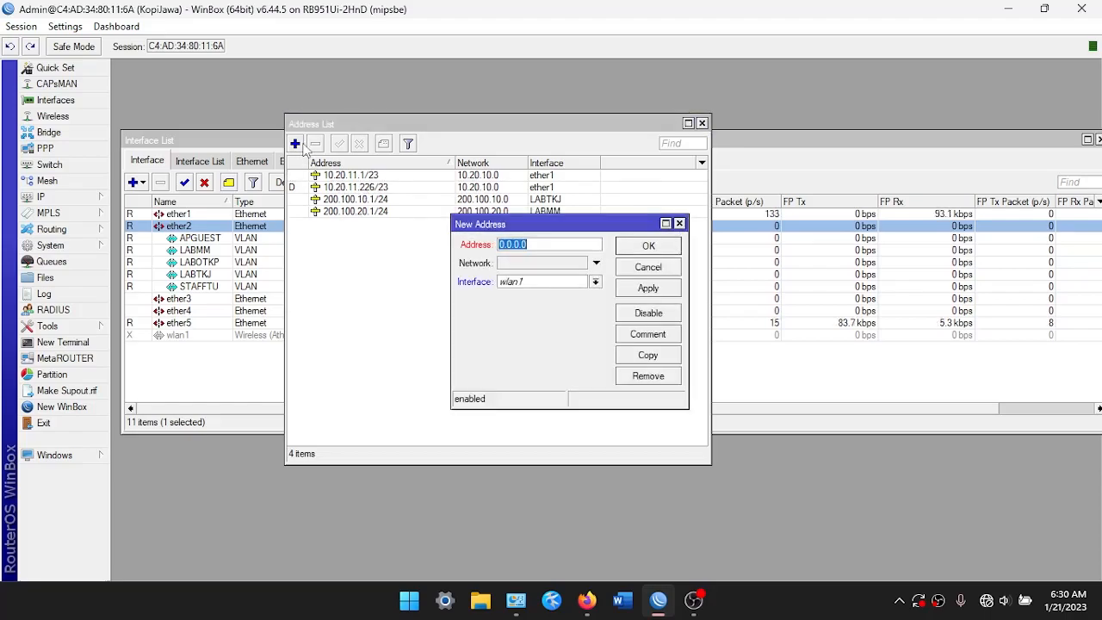
{"action": "left_click", "coordinate": [537, 283]}
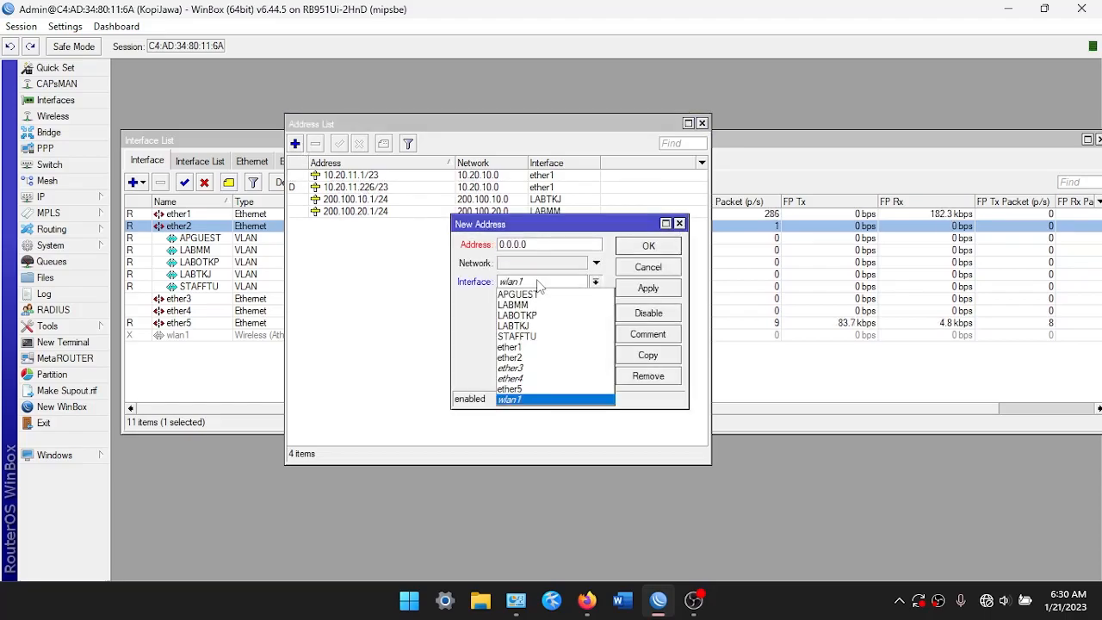
{"action": "left_click", "coordinate": [532, 315]}
{"action": "left_click", "coordinate": [548, 245]}
{"action": "double_click", "coordinate": [548, 245]}
{"action": "type", "text": "200.100"}
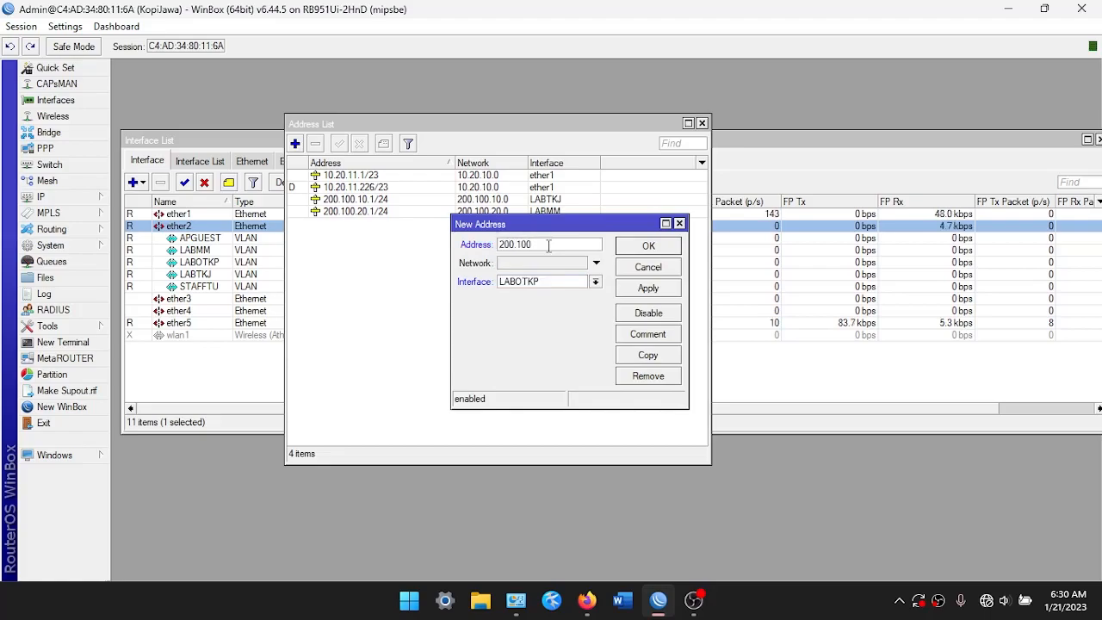
{"action": "type", "text": ".30.1/23"}
{"action": "key", "text": "BackSpace"}
{"action": "type", "text": "4"}
{"action": "left_click", "coordinate": [655, 288]}
{"action": "left_click", "coordinate": [655, 247]}
Assign address 200.100.40.1/24 to the STAFFTU VLAN
{"action": "left_click", "coordinate": [294, 144]}
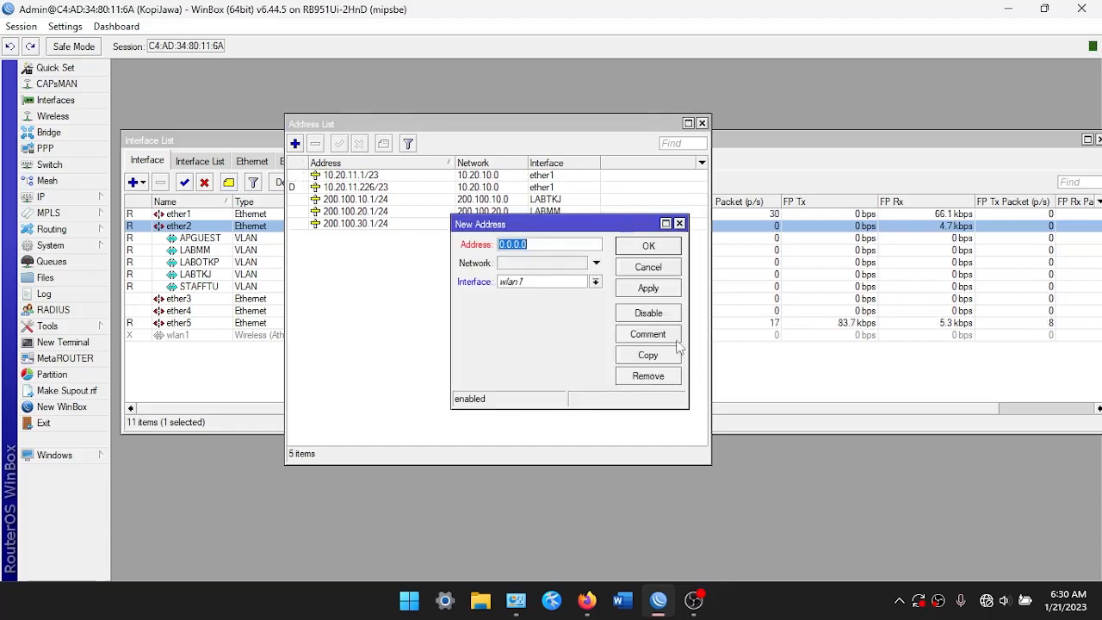
{"action": "left_click", "coordinate": [542, 282]}
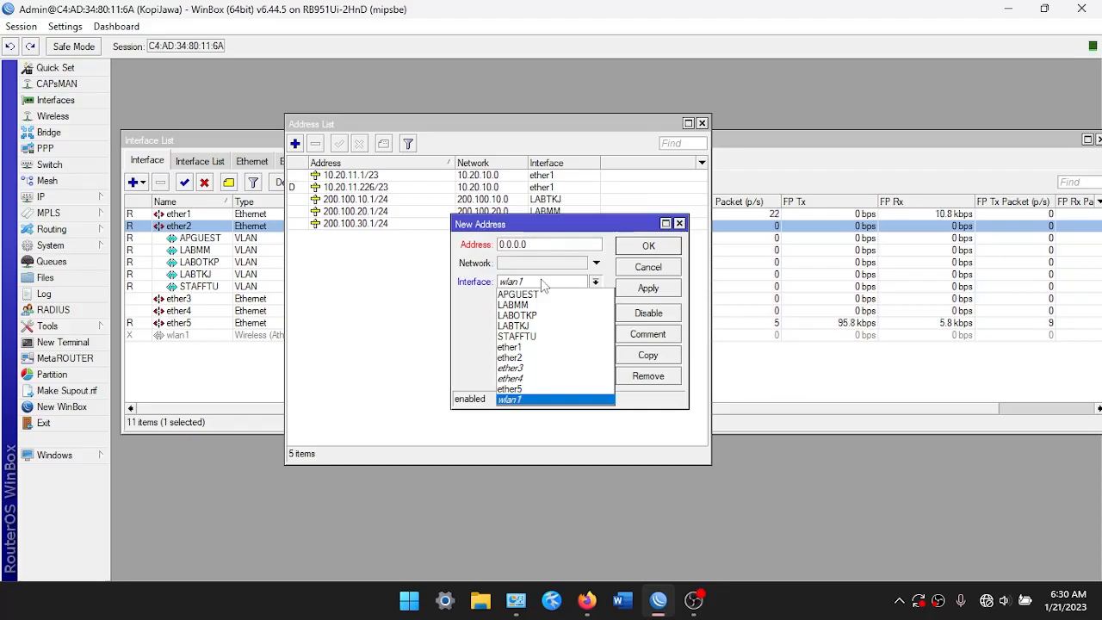
{"action": "left_click", "coordinate": [521, 335]}
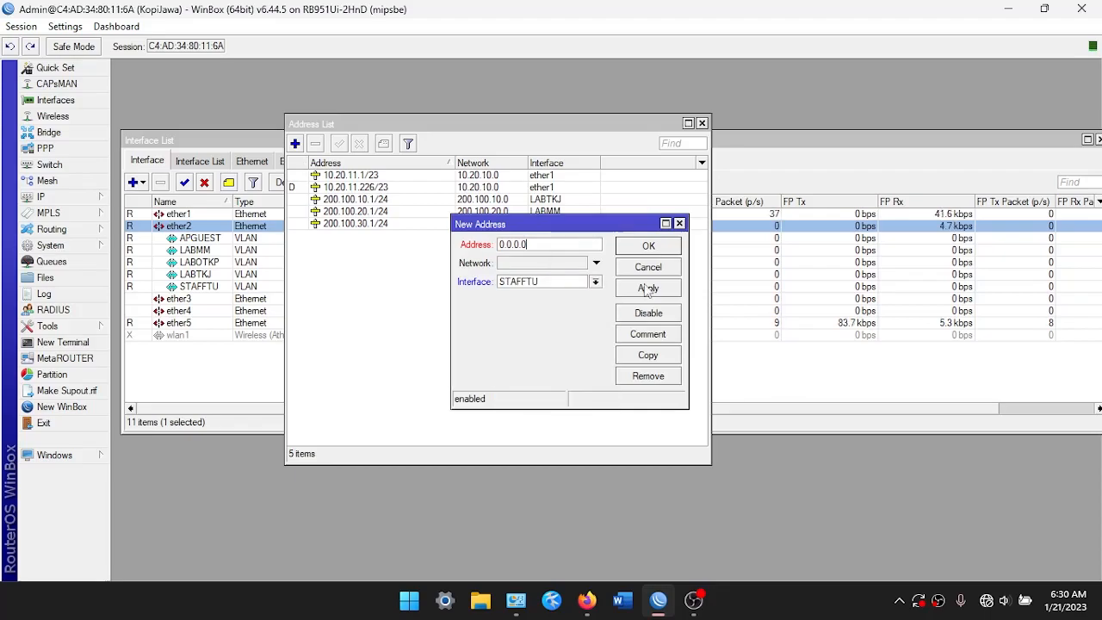
{"action": "type", "text": "200.1"}
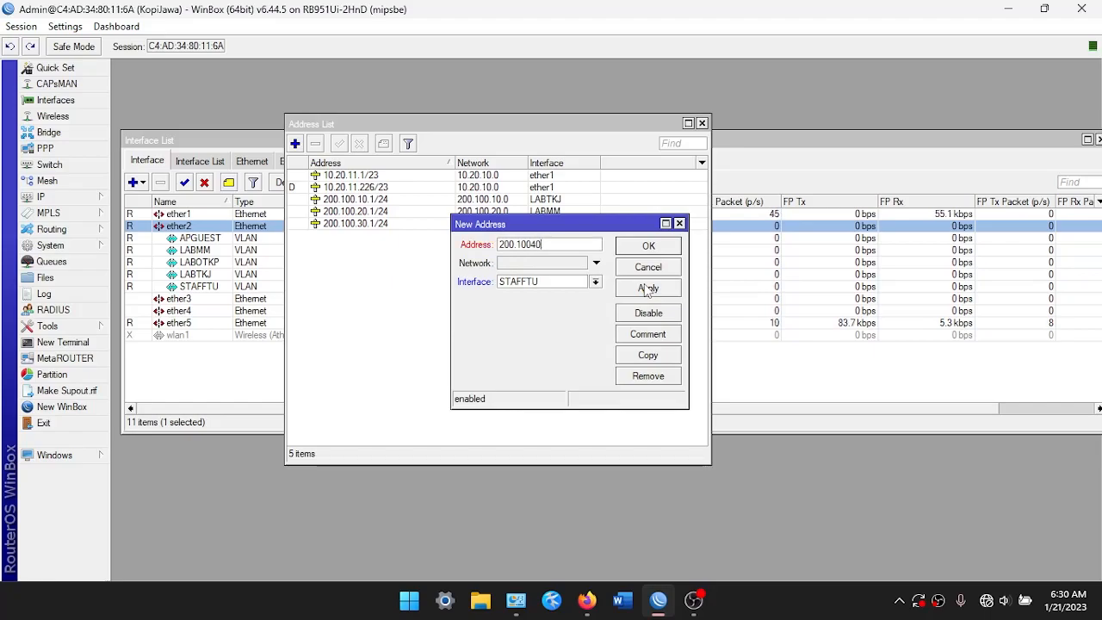
{"action": "type", "text": "00.40.1/24"}
{"action": "left_click", "coordinate": [647, 288]}
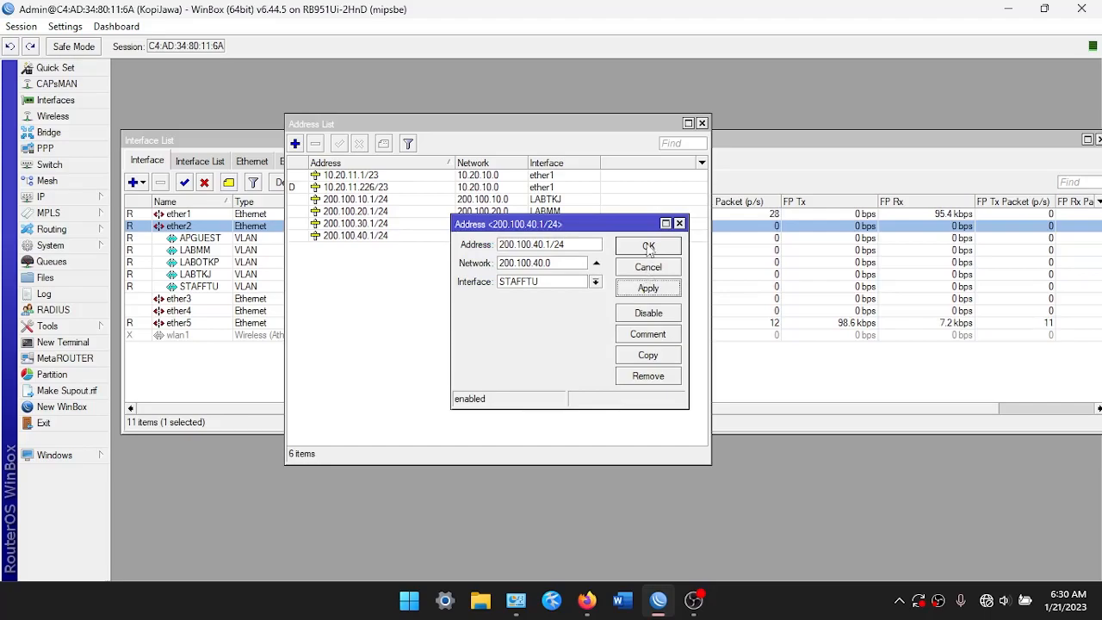
{"action": "left_click", "coordinate": [648, 247]}
Assign address 200.100.50.1/24 to the APGUEST VLAN and review the address list
{"action": "left_click", "coordinate": [294, 143]}
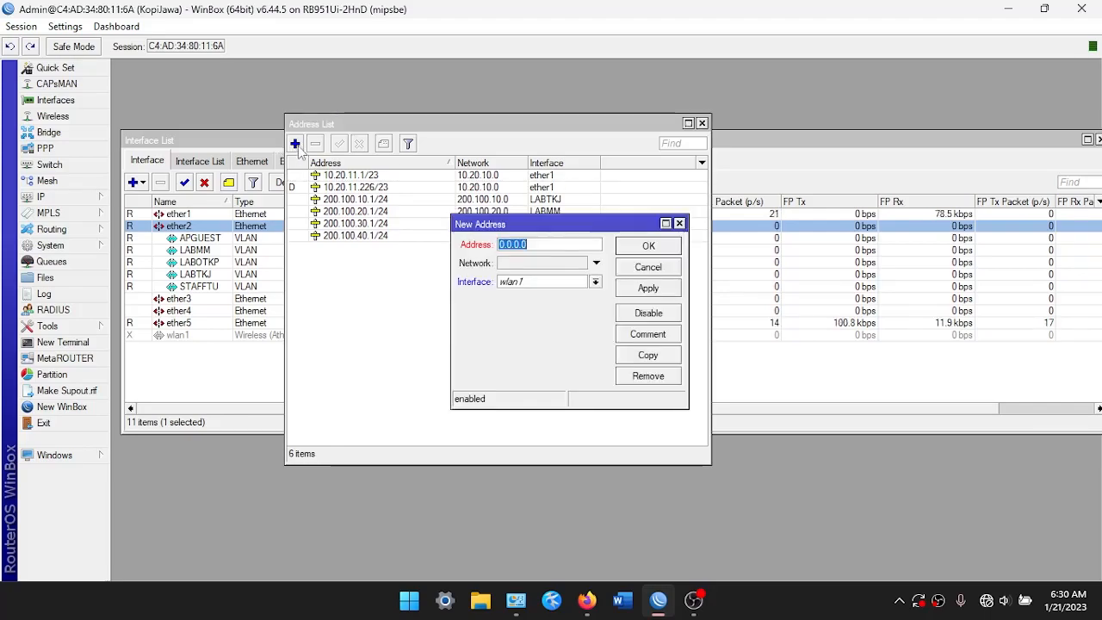
{"action": "left_click", "coordinate": [557, 281]}
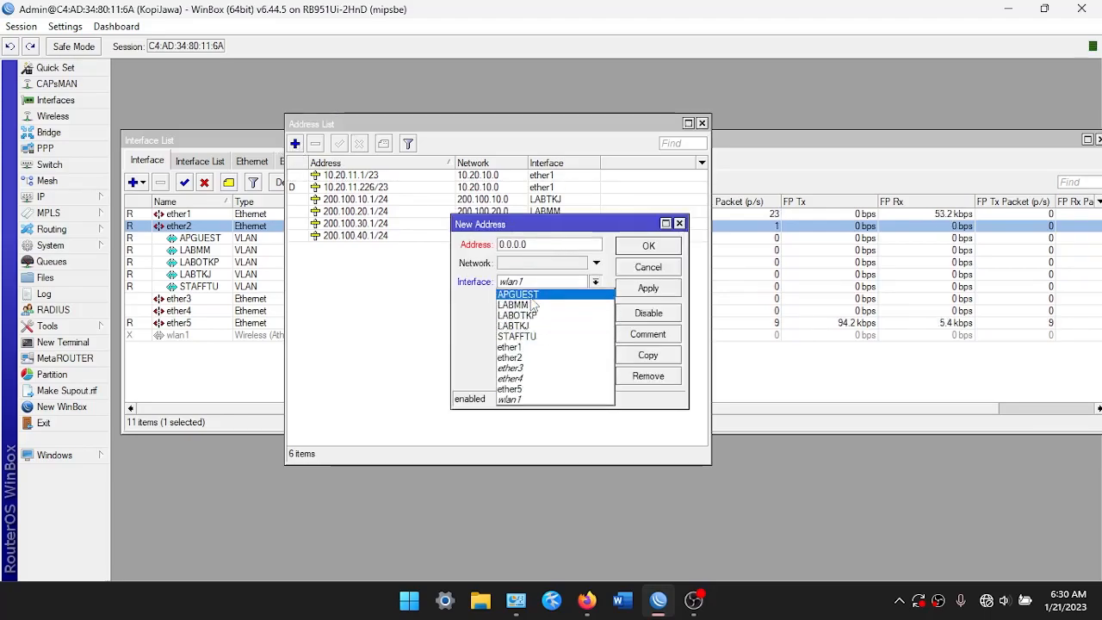
{"action": "left_click", "coordinate": [533, 294]}
{"action": "double_click", "coordinate": [551, 243]}
{"action": "key", "text": "BackSpace"}
{"action": "type", "text": "200.100"}
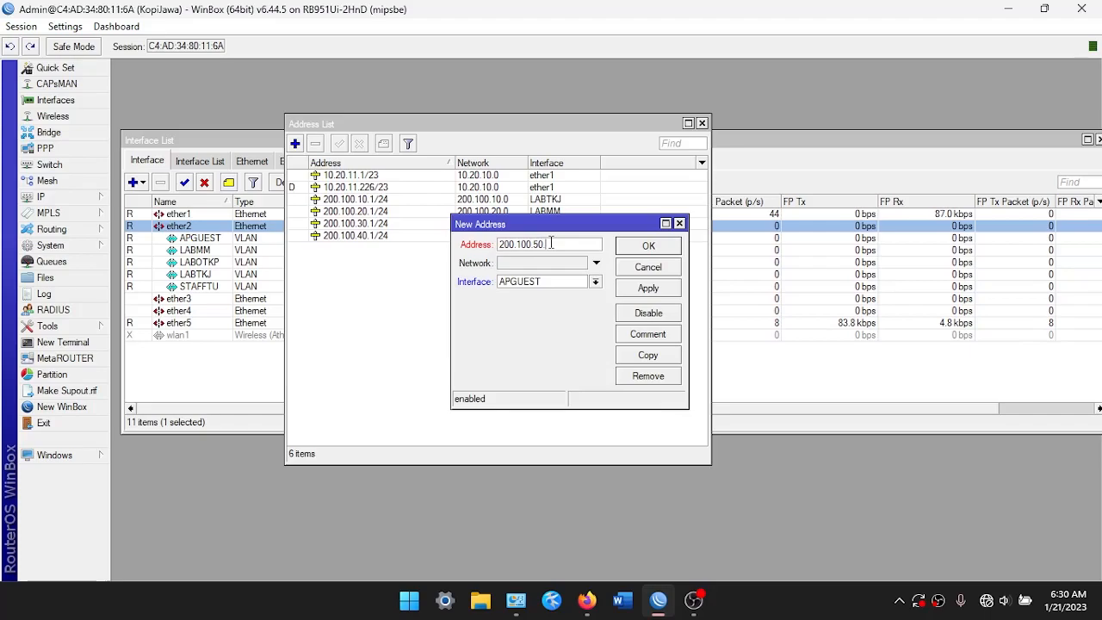
{"action": "type", "text": "4"}
{"action": "left_click", "coordinate": [667, 289]}
{"action": "left_click", "coordinate": [651, 246]}
{"action": "left_click", "coordinate": [411, 203]}
{"action": "left_click", "coordinate": [411, 211]}
{"action": "left_click", "coordinate": [406, 235]}
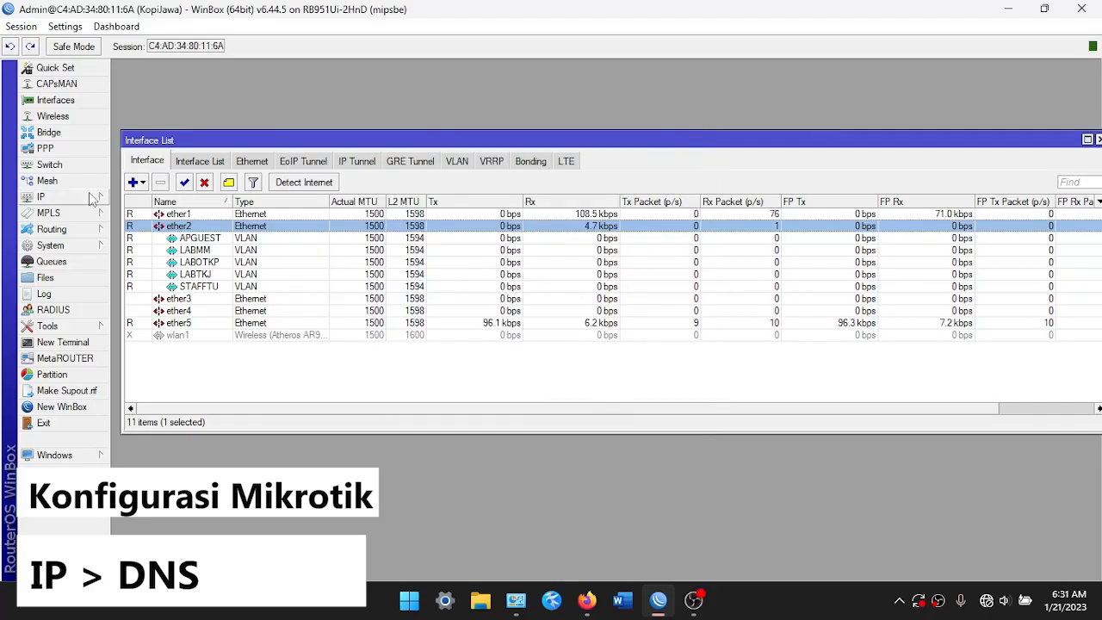
{"action": "left_click", "coordinate": [93, 198]}
Enter 8.8.8.8 as the router's DNS server and save the DNS settings
{"action": "left_click", "coordinate": [127, 296]}
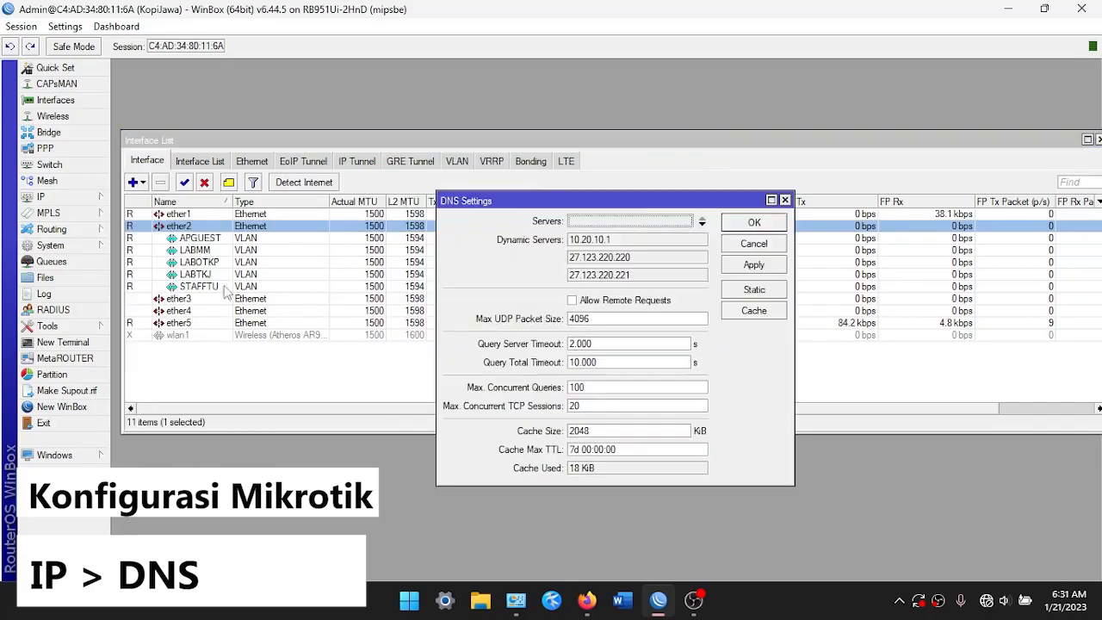
{"action": "left_click", "coordinate": [658, 221]}
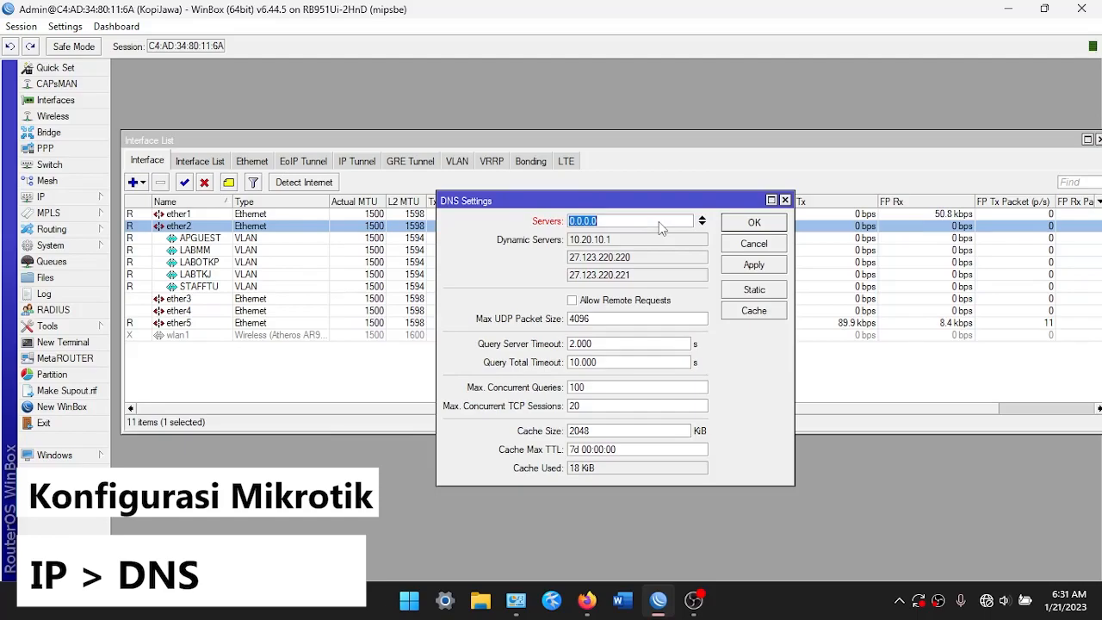
{"action": "type", "text": "8.8.8.8"}
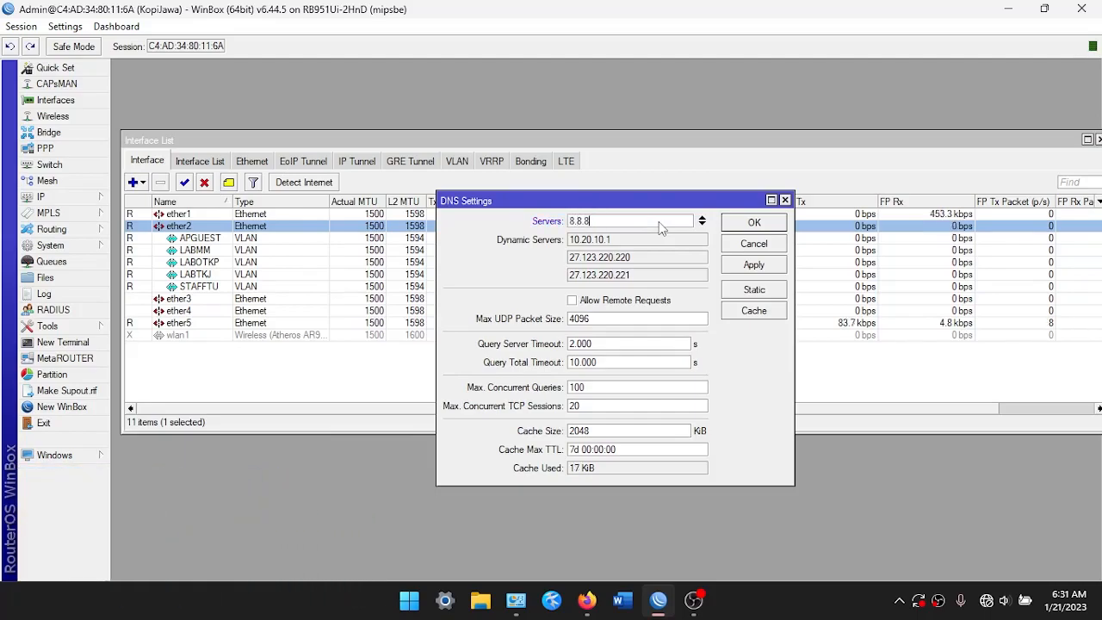
{"action": "left_click", "coordinate": [759, 226]}
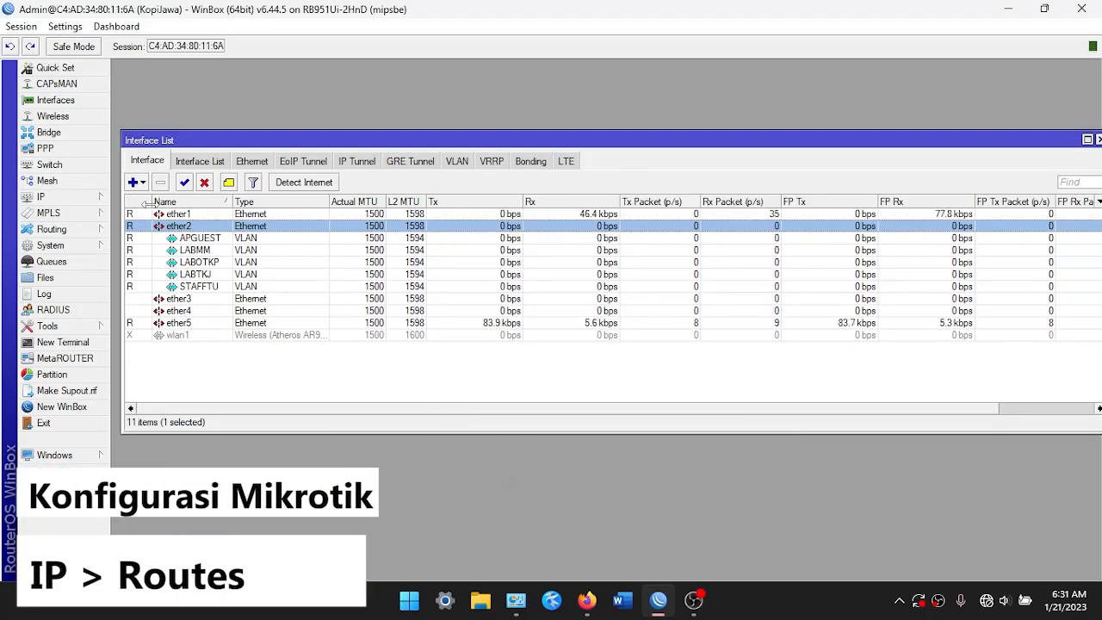
{"action": "left_click", "coordinate": [76, 197]}
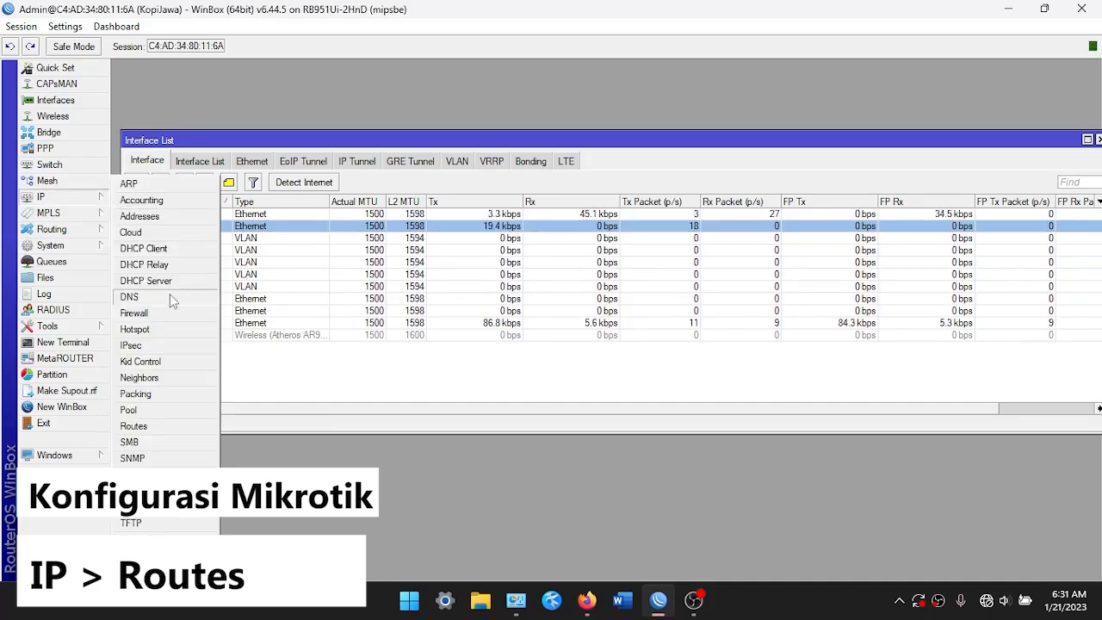
{"action": "left_click", "coordinate": [151, 425]}
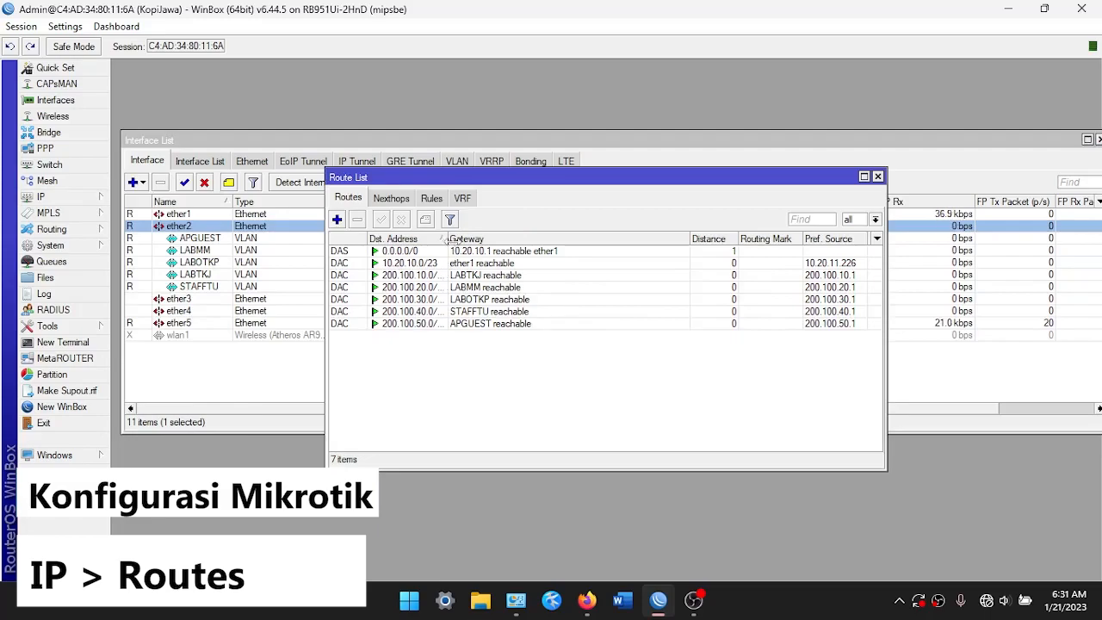
{"action": "left_click_drag", "start_coordinate": [444, 239], "coordinate": [459, 239]}
{"action": "left_click", "coordinate": [444, 275]}
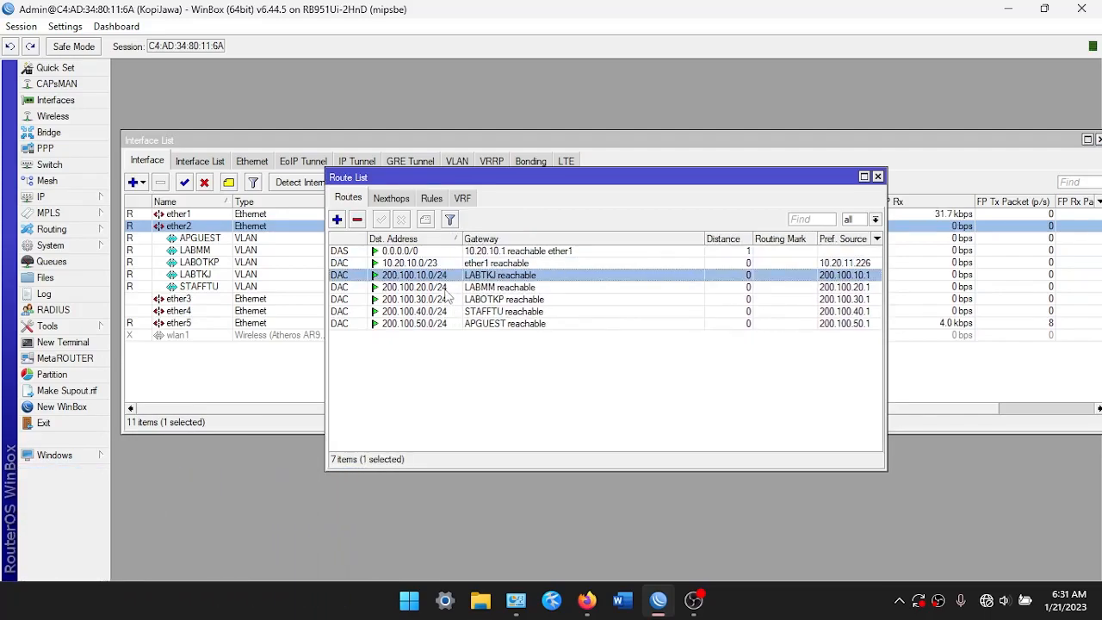
{"action": "left_click", "coordinate": [445, 297]}
{"action": "left_click", "coordinate": [447, 311]}
{"action": "left_click", "coordinate": [447, 323]}
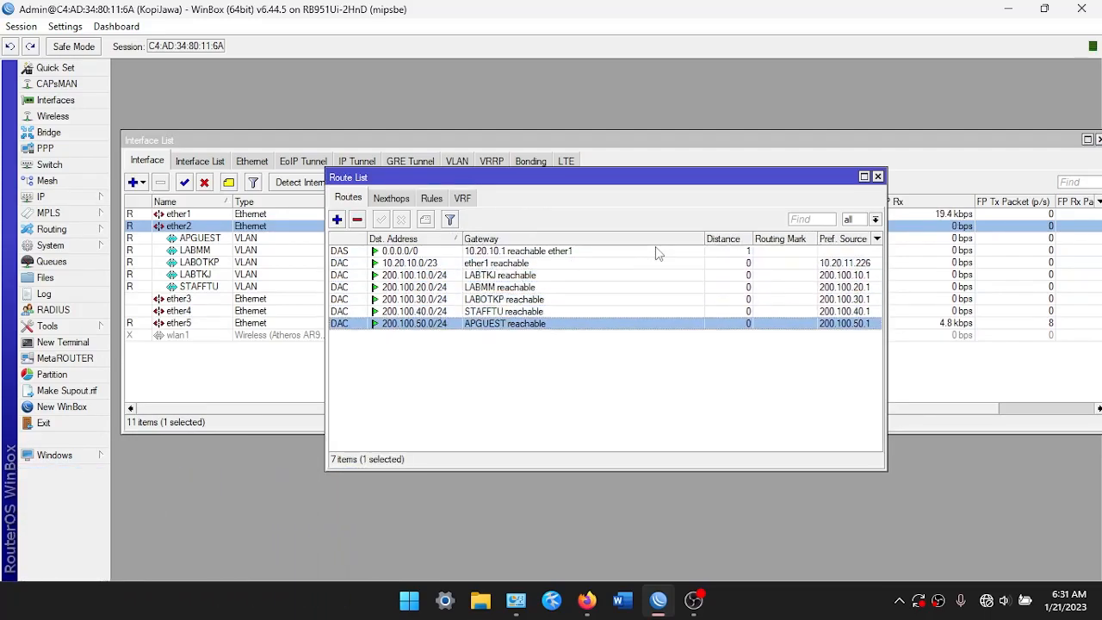
{"action": "left_click", "coordinate": [877, 176]}
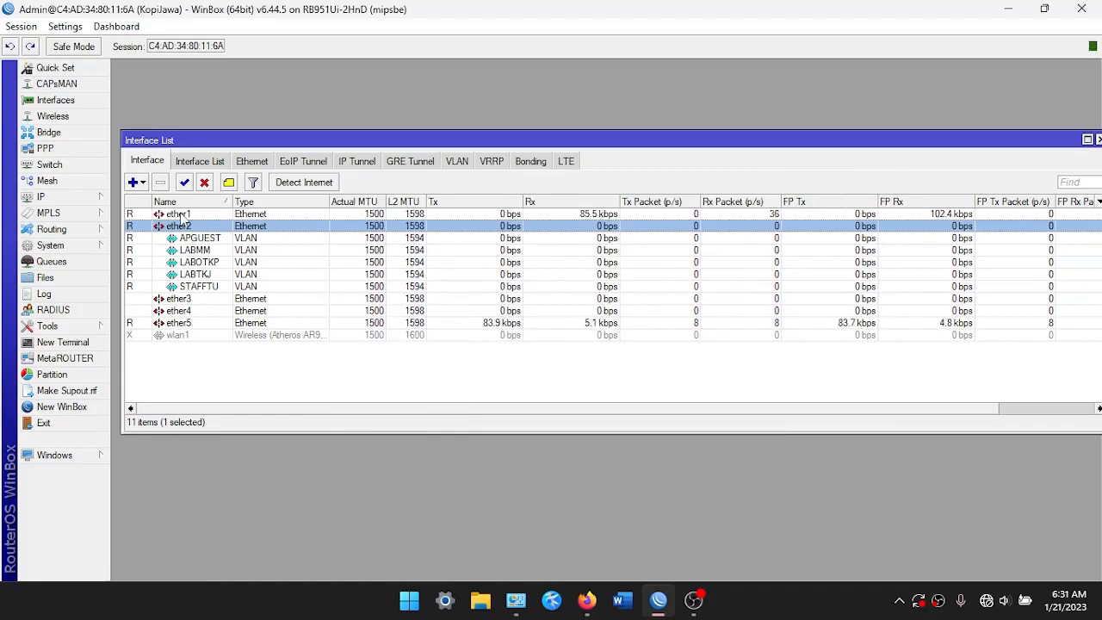
{"action": "left_click_drag", "start_coordinate": [298, 142], "coordinate": [307, 117]}
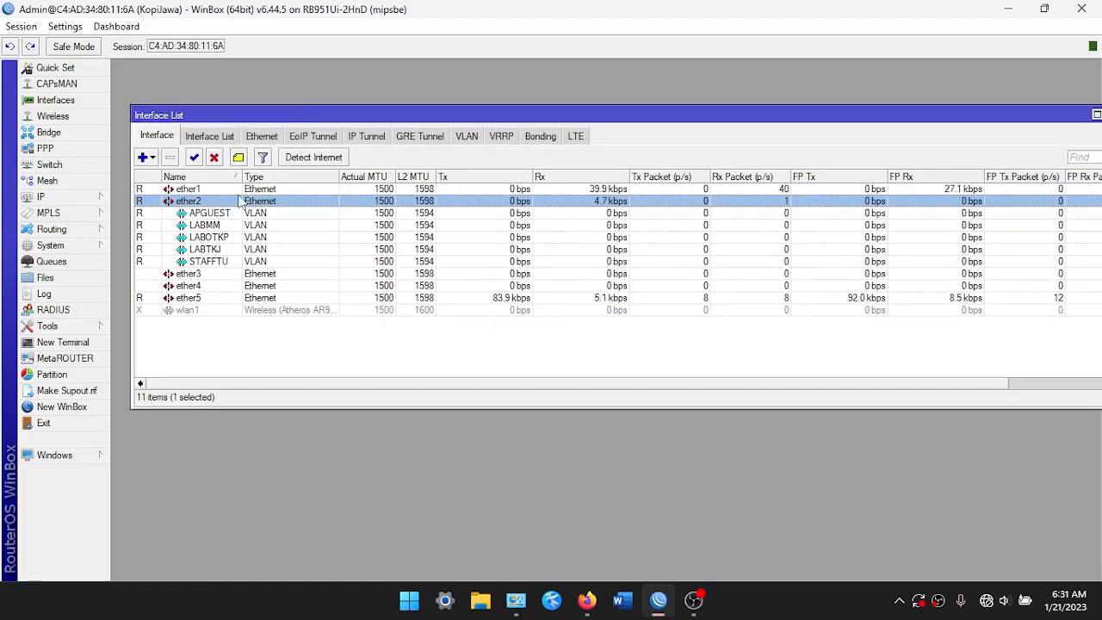
Start a new firewall NAT rule matching out-interface ether1
{"action": "left_click", "coordinate": [99, 200]}
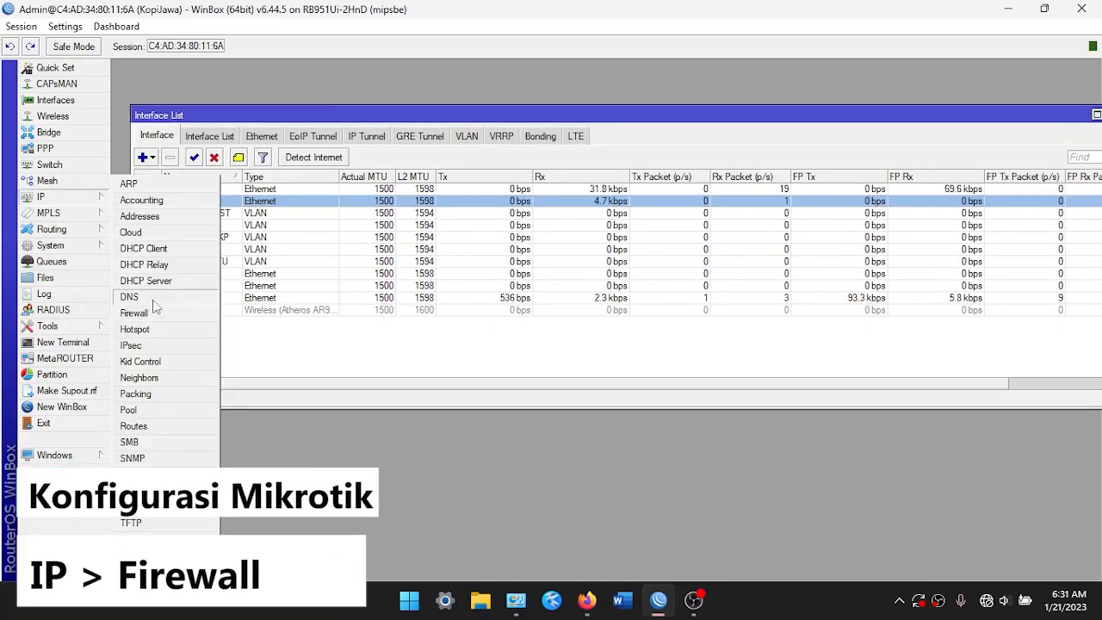
{"action": "left_click", "coordinate": [134, 312]}
{"action": "left_click_drag", "start_coordinate": [378, 176], "coordinate": [382, 135]}
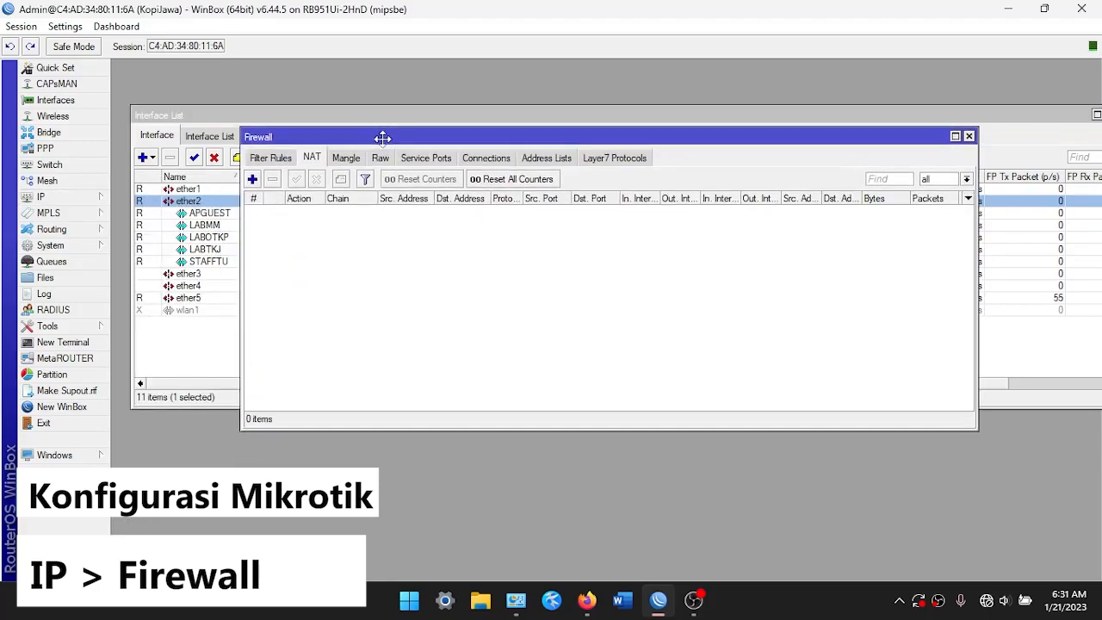
{"action": "left_click", "coordinate": [293, 159]}
{"action": "left_click", "coordinate": [308, 157]}
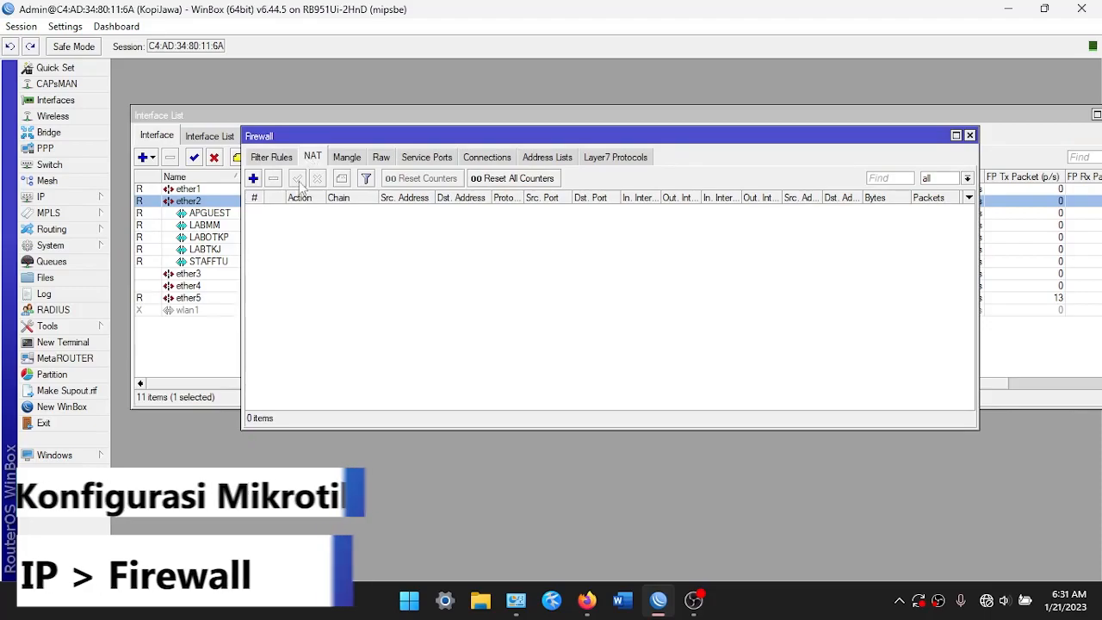
{"action": "left_click", "coordinate": [253, 178]}
{"action": "left_click", "coordinate": [481, 158]}
{"action": "left_click", "coordinate": [479, 159]}
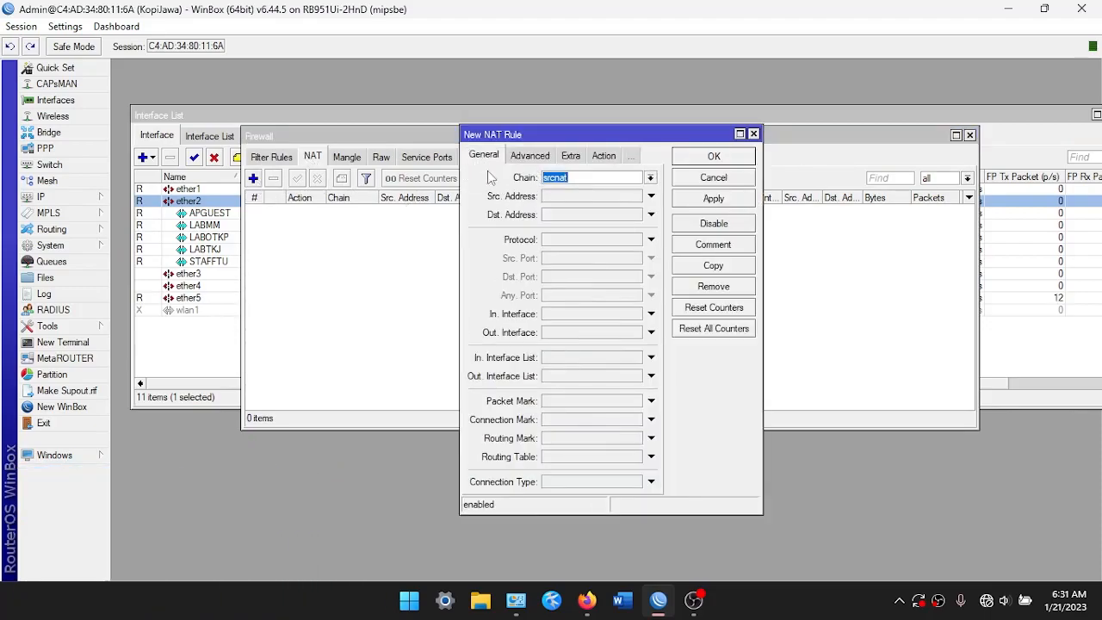
{"action": "left_click", "coordinate": [564, 335]}
{"action": "left_click", "coordinate": [572, 333]}
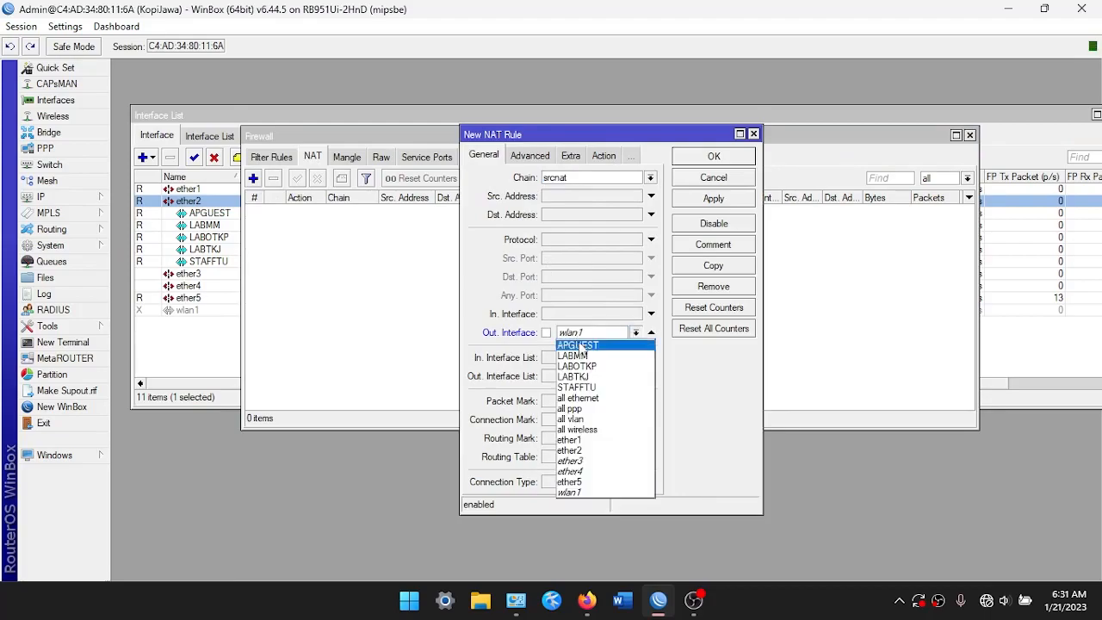
{"action": "left_click", "coordinate": [590, 440]}
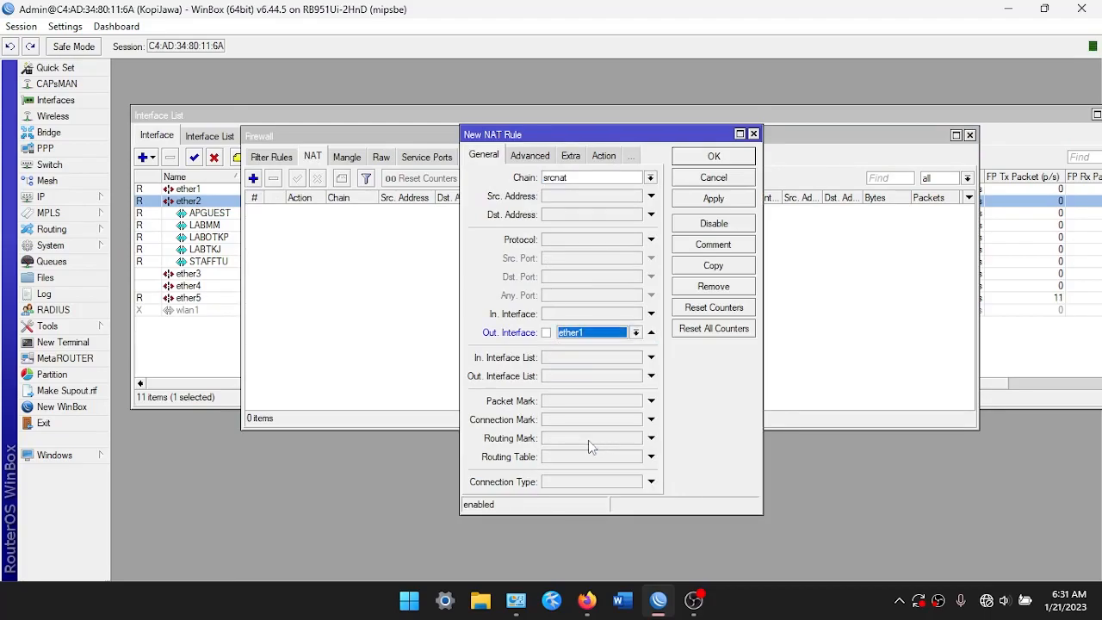
Set the NAT rule's action to masquerade and save it
{"action": "left_click", "coordinate": [603, 156]}
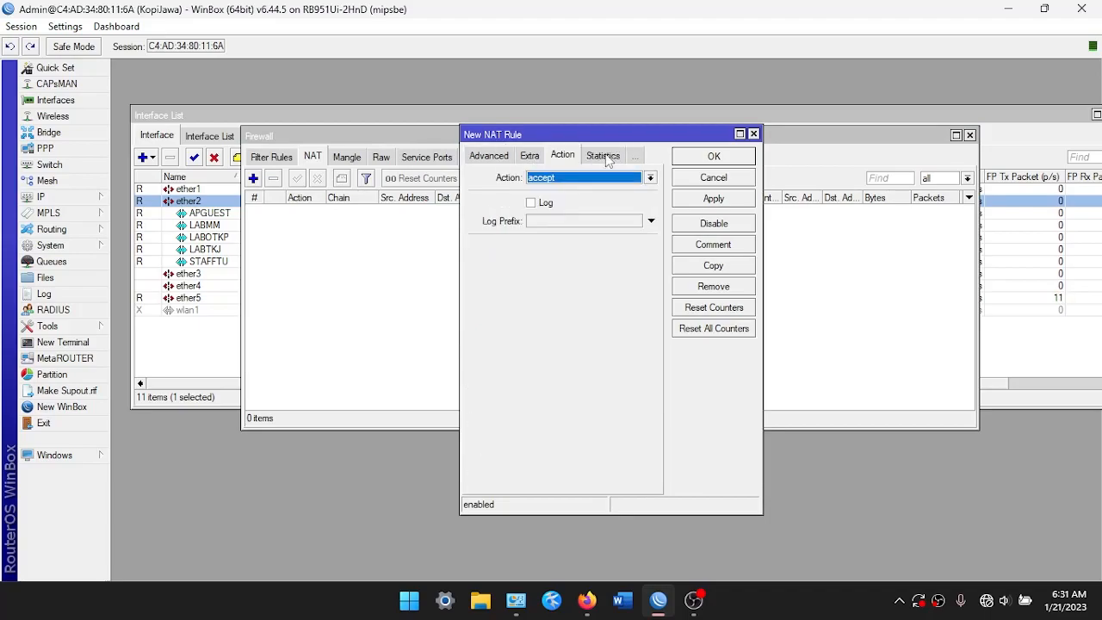
{"action": "left_click", "coordinate": [650, 177]}
{"action": "left_click", "coordinate": [571, 253]}
{"action": "left_click", "coordinate": [689, 200]}
{"action": "left_click", "coordinate": [695, 163]}
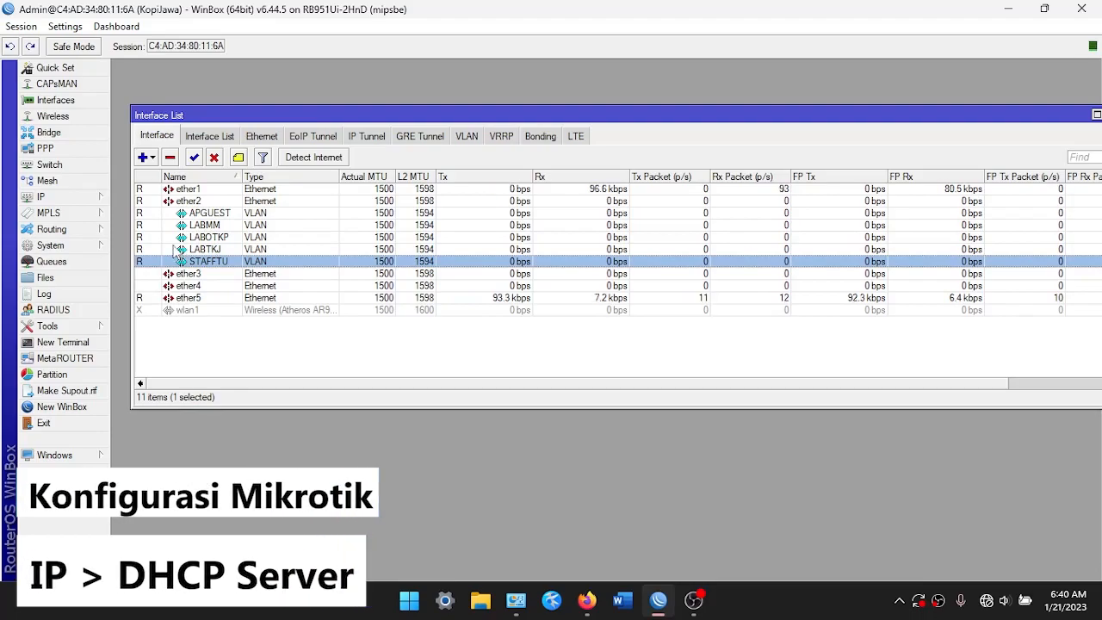
Select the APGUEST, LABMM and LABOTKP VLAN rows and open the IP > DHCP Server list
{"action": "left_click", "coordinate": [204, 214]}
{"action": "left_click", "coordinate": [211, 226]}
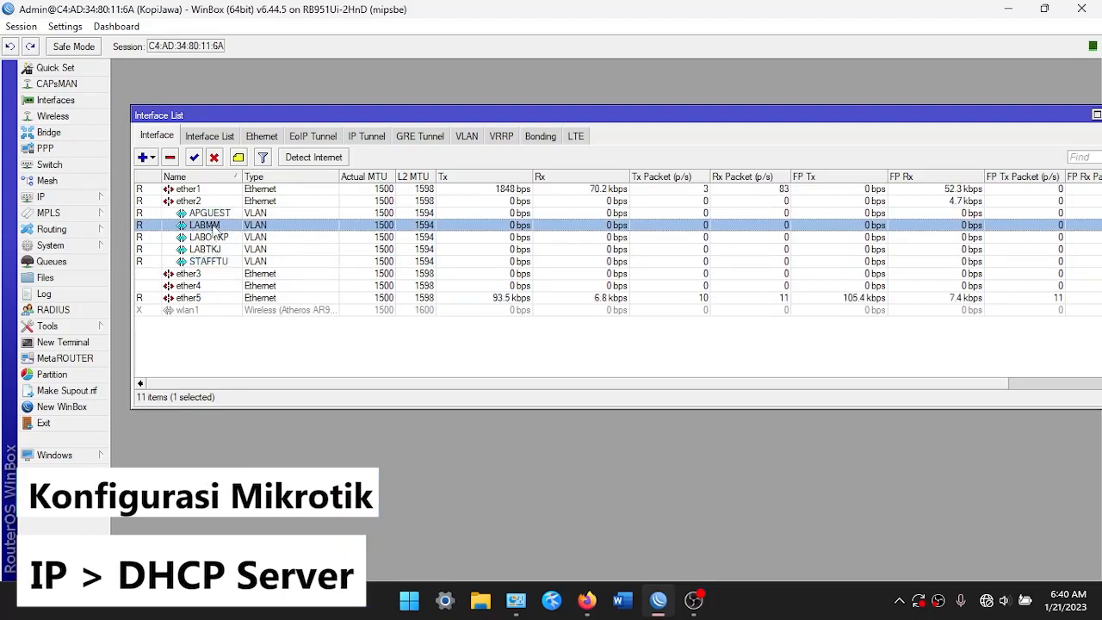
{"action": "left_click", "coordinate": [215, 237]}
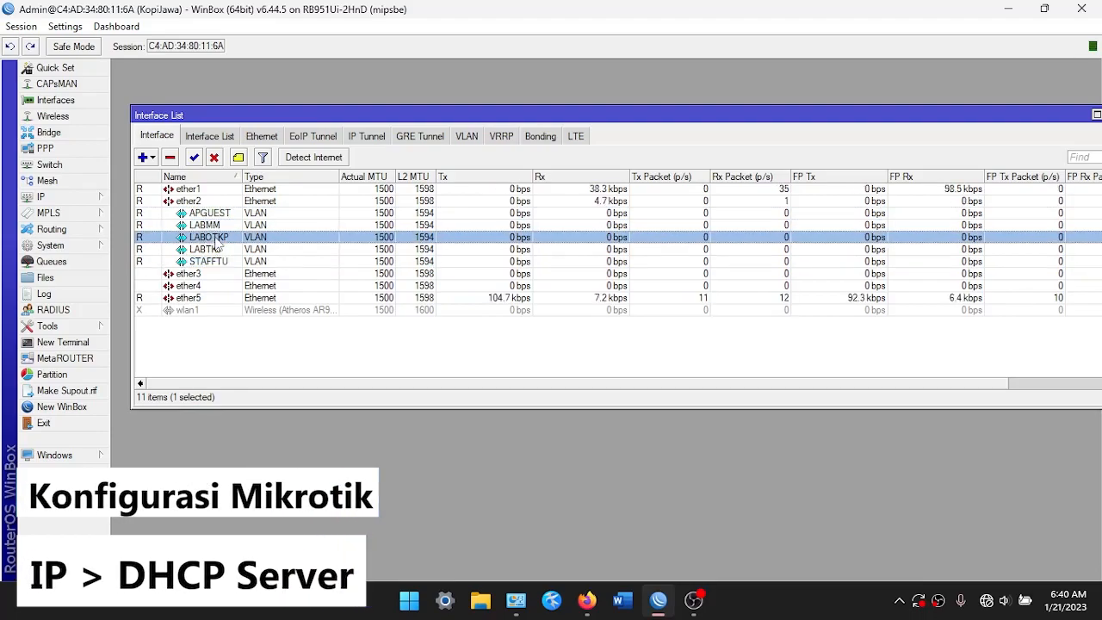
{"action": "left_click", "coordinate": [99, 198]}
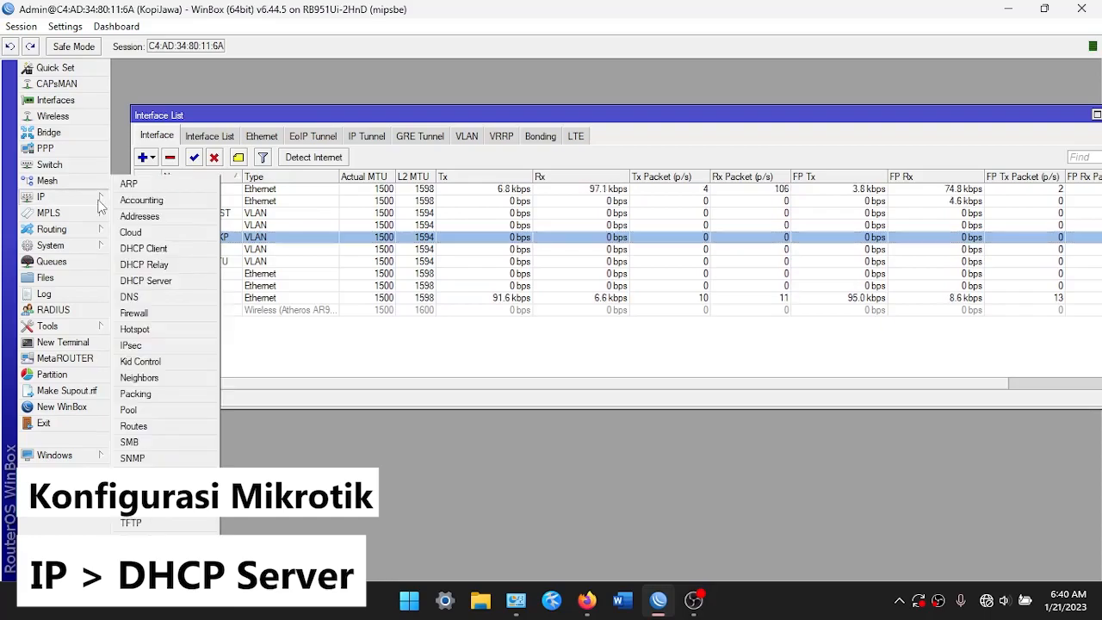
{"action": "left_click", "coordinate": [169, 282]}
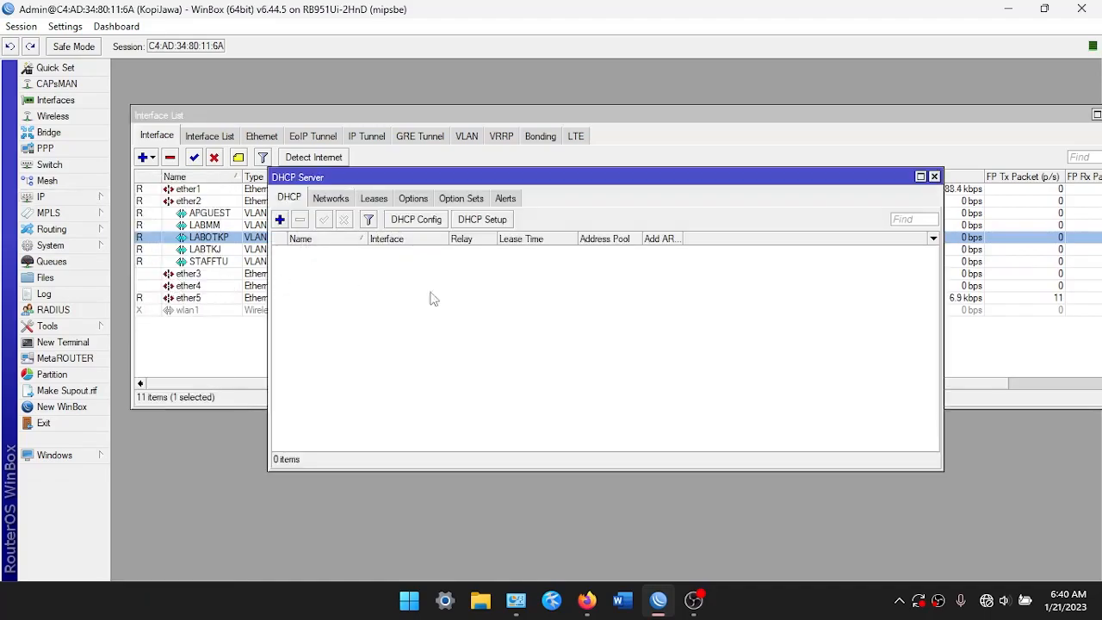
Run the DHCP Setup wizard on the LABTKJ interface, accepting the defaults
{"action": "left_click", "coordinate": [490, 223]}
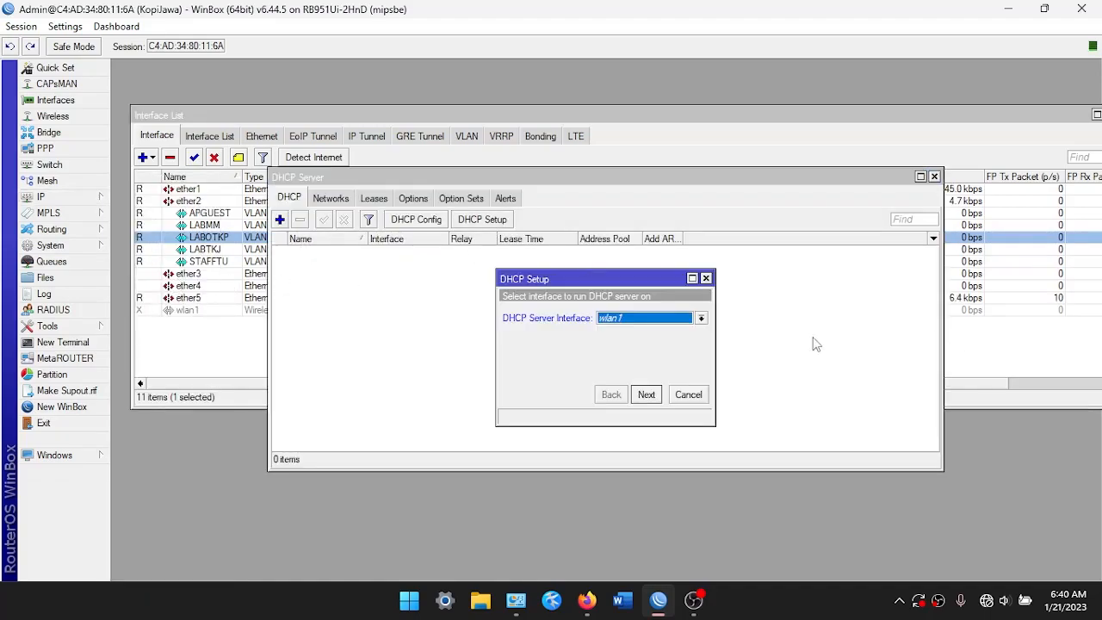
{"action": "left_click", "coordinate": [691, 320]}
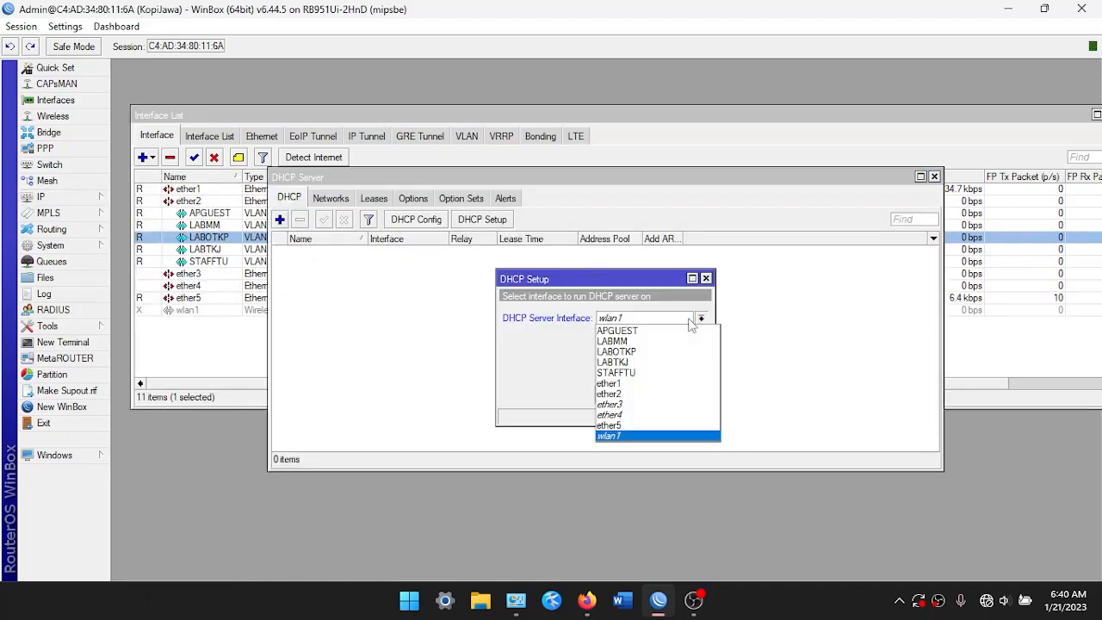
{"action": "left_click", "coordinate": [643, 361]}
{"action": "left_click", "coordinate": [643, 395]}
{"action": "left_click", "coordinate": [644, 395]}
{"action": "left_click", "coordinate": [644, 395]}
{"action": "left_click", "coordinate": [644, 395]}
{"action": "left_click", "coordinate": [644, 395]}
{"action": "left_click", "coordinate": [644, 395]}
{"action": "left_click", "coordinate": [608, 316]}
Run the DHCP Setup wizard again for the LABMM interface
{"action": "left_click", "coordinate": [482, 218]}
{"action": "left_click", "coordinate": [691, 321]}
{"action": "left_click", "coordinate": [641, 337]}
{"action": "left_click", "coordinate": [646, 394]}
{"action": "left_click", "coordinate": [645, 394]}
Create a DHCP server on LABOTKP through the setup wizard
{"action": "left_click", "coordinate": [646, 394]}
{"action": "left_click", "coordinate": [646, 394]}
{"action": "left_click", "coordinate": [645, 394]}
{"action": "left_click", "coordinate": [645, 395]}
{"action": "left_click", "coordinate": [609, 312]}
{"action": "left_click", "coordinate": [482, 218]}
{"action": "left_click", "coordinate": [701, 317]}
{"action": "left_click", "coordinate": [616, 351]}
{"action": "left_click", "coordinate": [646, 394]}
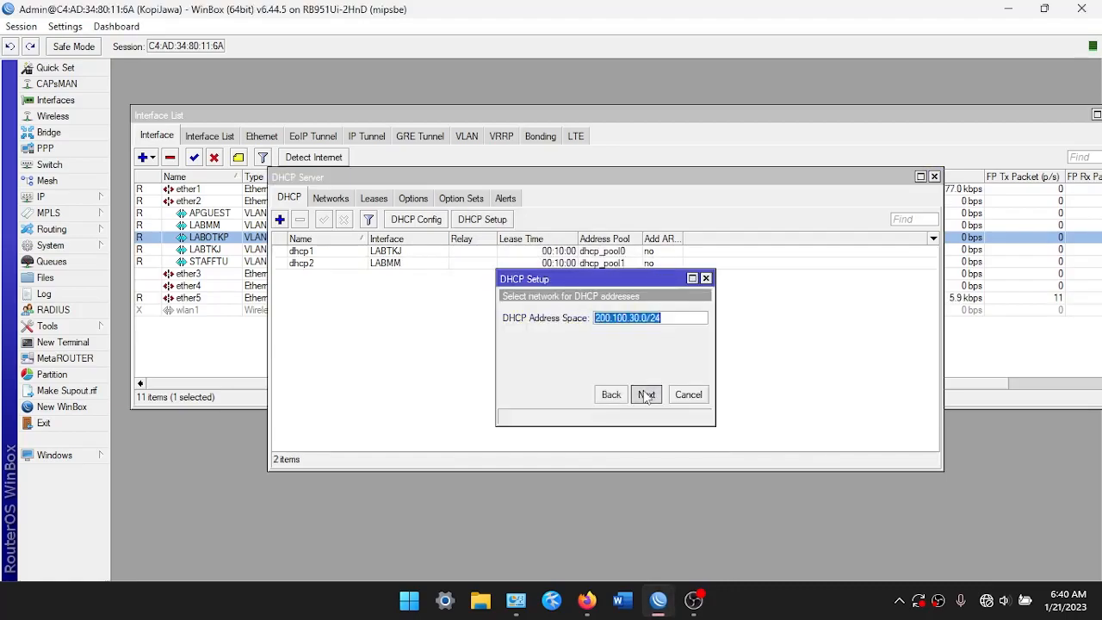
Create a DHCP server on APGUEST through the setup wizard
{"action": "left_click", "coordinate": [646, 394]}
{"action": "left_click", "coordinate": [646, 394]}
Create the last DHCP server on STAFFTU and acknowledge the completed setup
{"action": "left_click", "coordinate": [645, 394]}
{"action": "left_click", "coordinate": [604, 312]}
{"action": "left_click", "coordinate": [481, 219]}
{"action": "left_click", "coordinate": [648, 319]}
{"action": "left_click", "coordinate": [616, 331]}
{"action": "left_click", "coordinate": [646, 394]}
{"action": "left_click", "coordinate": [645, 394]}
{"action": "left_click", "coordinate": [645, 394]}
{"action": "left_click", "coordinate": [645, 394]}
{"action": "left_click", "coordinate": [645, 394]}
{"action": "left_click", "coordinate": [605, 315]}
{"action": "left_click", "coordinate": [482, 219]}
{"action": "left_click", "coordinate": [701, 317]}
{"action": "left_click", "coordinate": [616, 372]}
{"action": "left_click", "coordinate": [646, 394]}
{"action": "left_click", "coordinate": [645, 395]}
{"action": "left_click", "coordinate": [645, 394]}
{"action": "left_click", "coordinate": [646, 395]}
{"action": "left_click", "coordinate": [645, 395]}
{"action": "left_click", "coordinate": [646, 394]}
{"action": "left_click", "coordinate": [605, 315]}
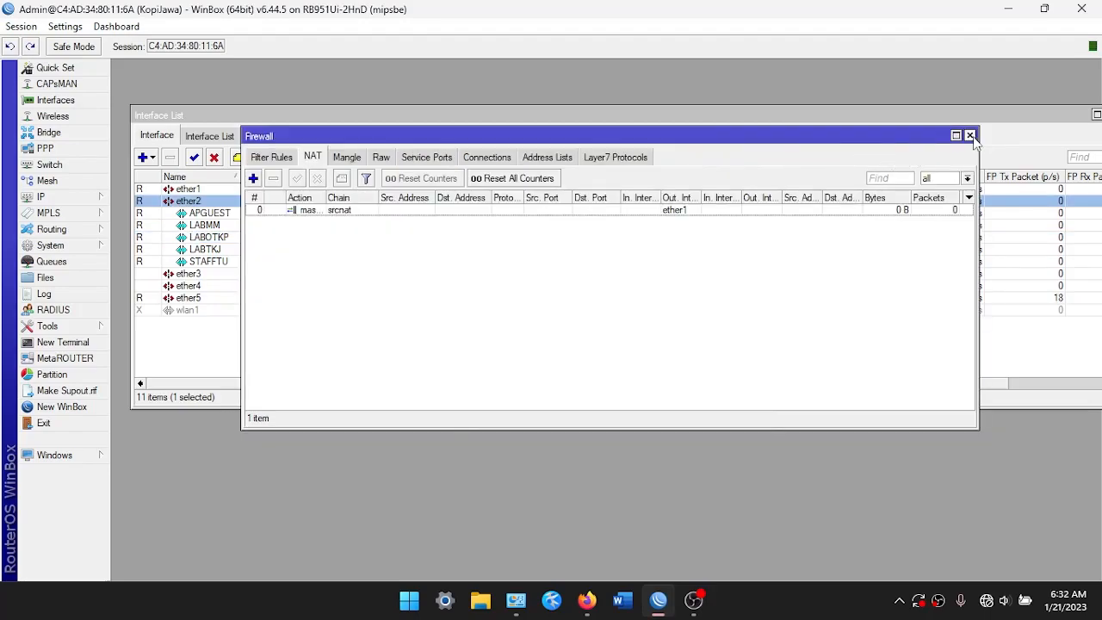
Close the Firewall window, leaving the Interface List with the ether2 VLANs visible
{"action": "left_click", "coordinate": [969, 136]}
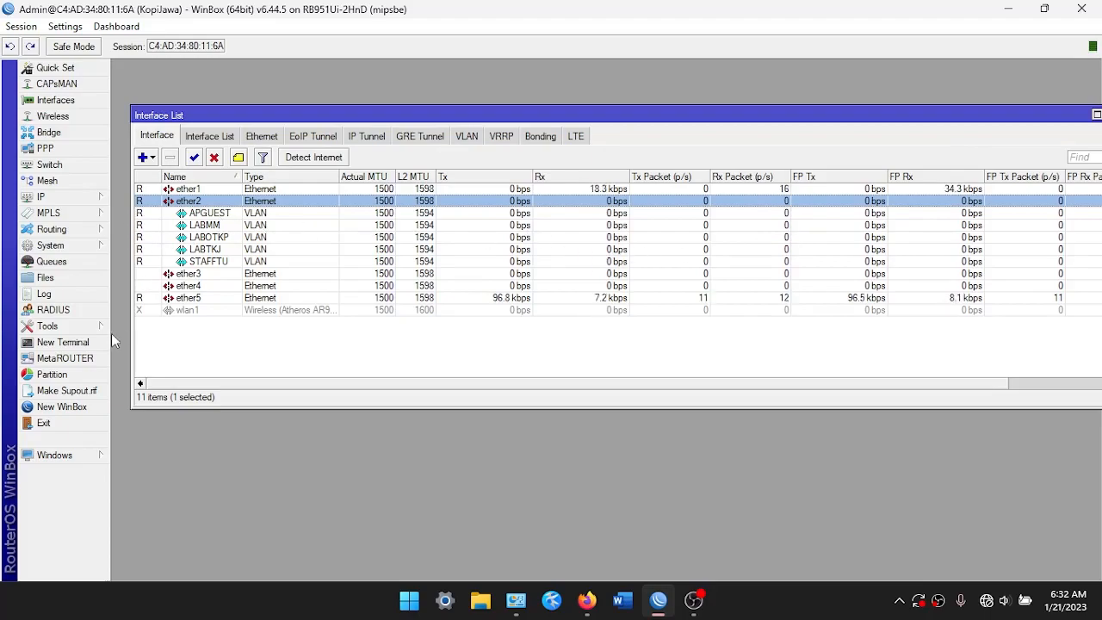
{"action": "left_click", "coordinate": [95, 247]}
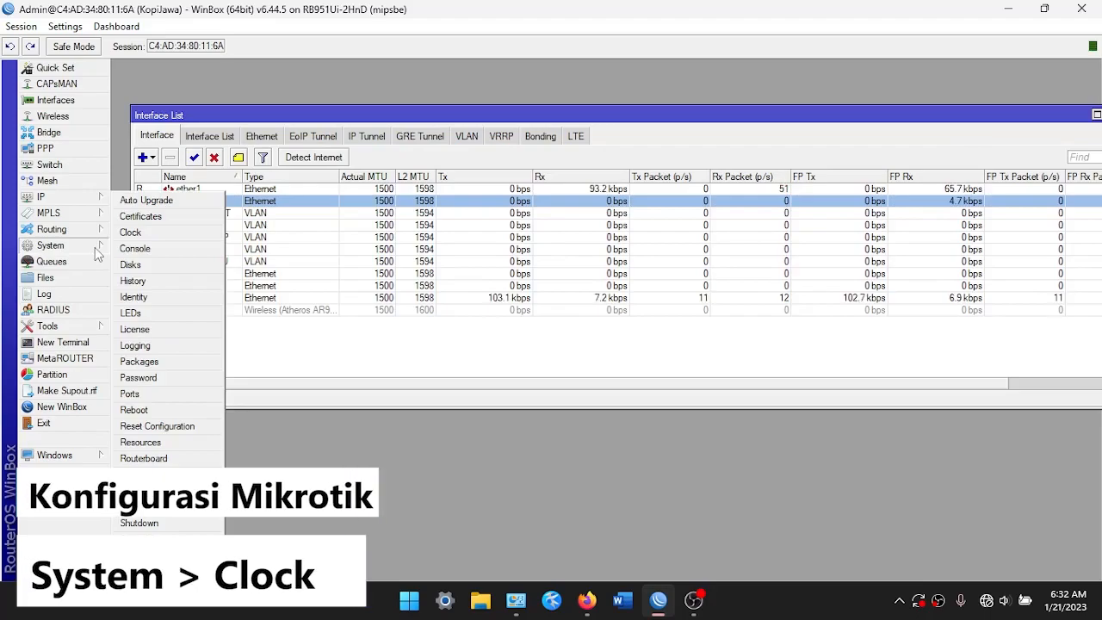
Set the router clock's time zone name to Asia/Jakarta (GMT +07:00) and apply it
{"action": "left_click", "coordinate": [130, 232]}
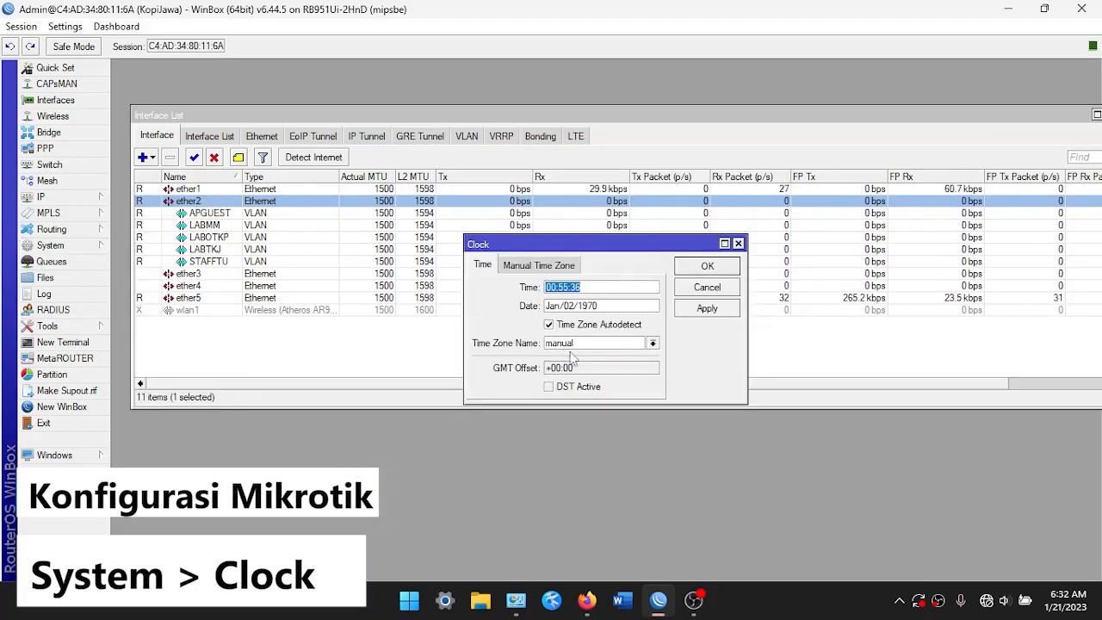
{"action": "left_click", "coordinate": [653, 344]}
{"action": "key", "text": "BackSpace"}
{"action": "type", "text": "Asia"}
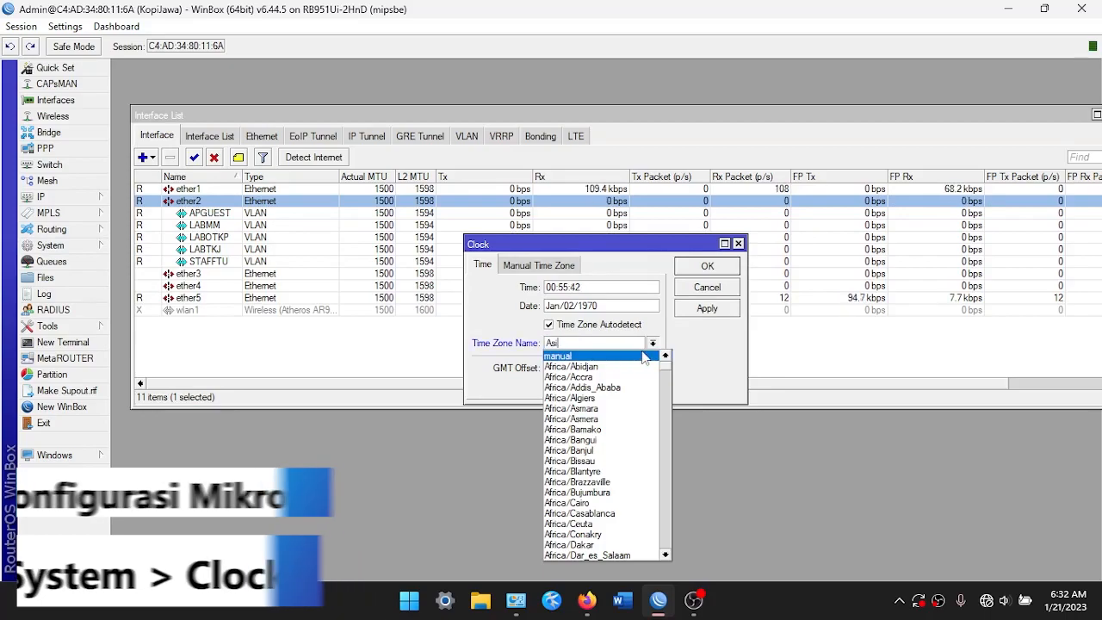
{"action": "type", "text": "/Jakarta"}
{"action": "key", "text": "Return"}
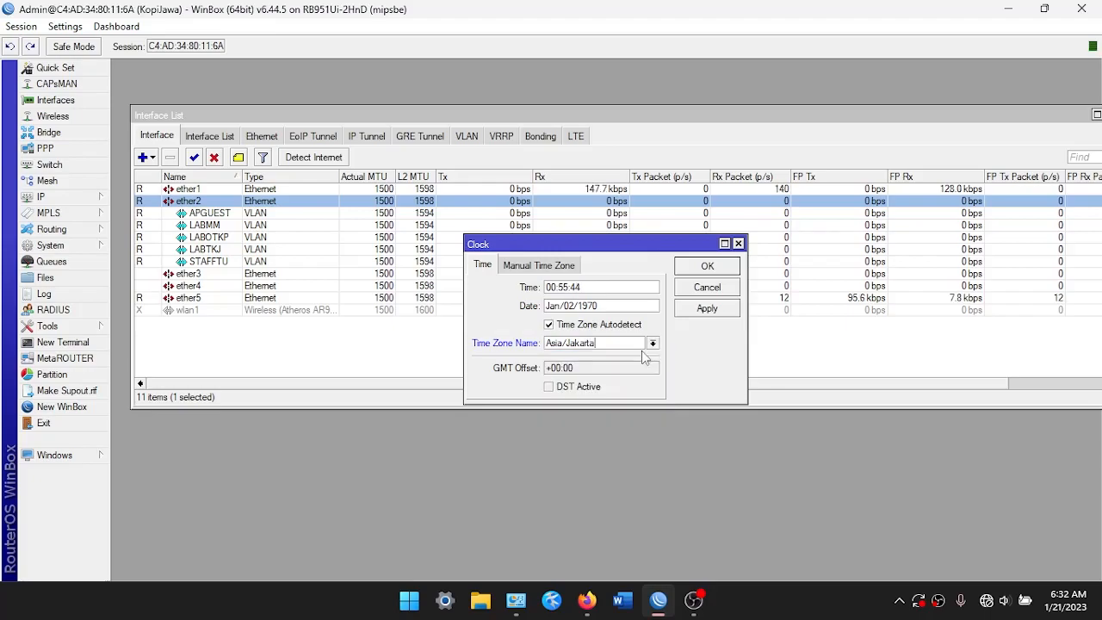
{"action": "left_click", "coordinate": [701, 308]}
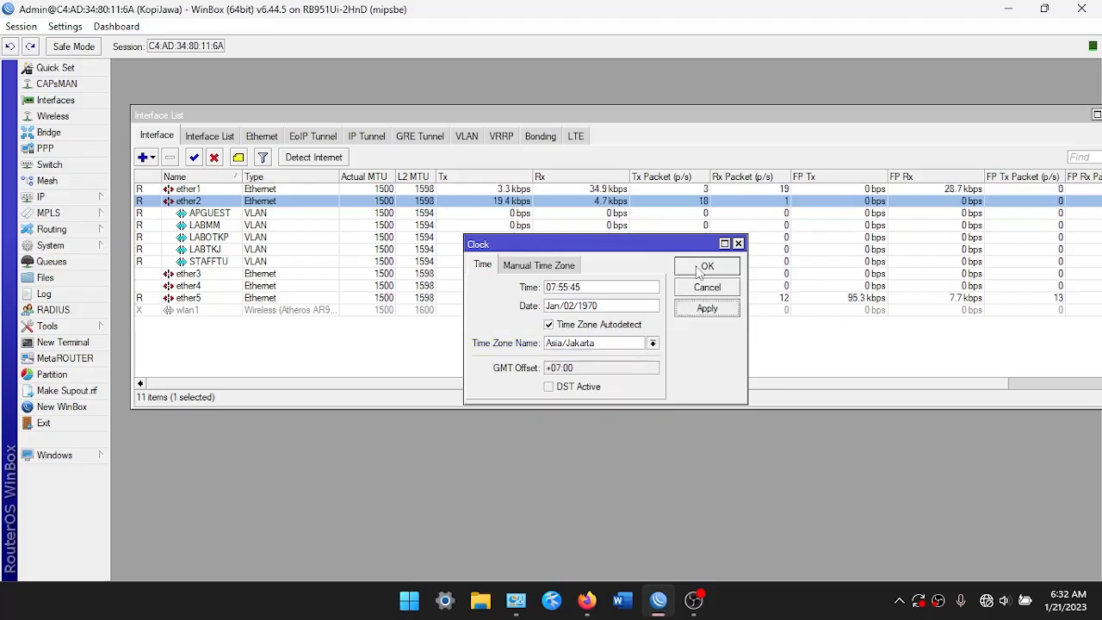
{"action": "left_click", "coordinate": [699, 268]}
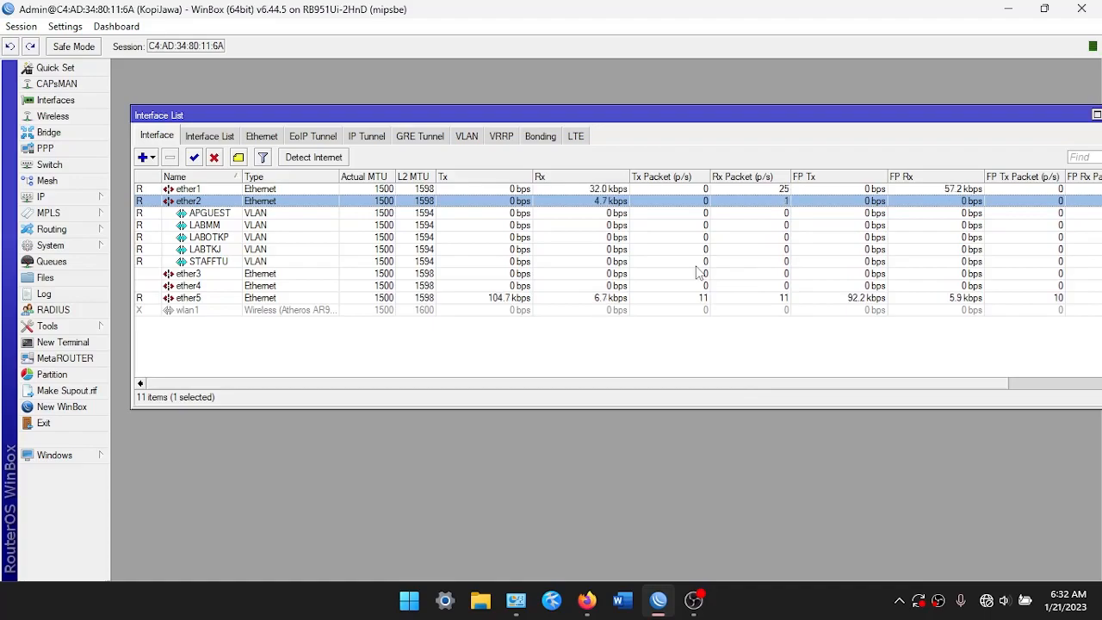
Add a simple queue named 'Limit STAFFTu' targeting the STAFFTU VLAN
{"action": "left_click", "coordinate": [285, 339]}
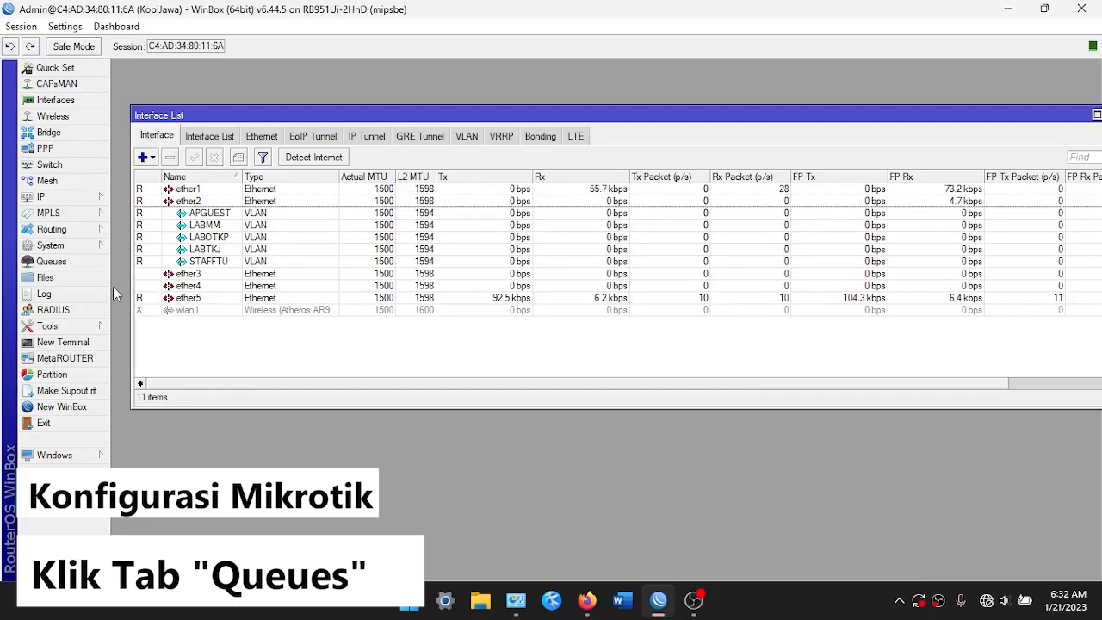
{"action": "left_click", "coordinate": [77, 262]}
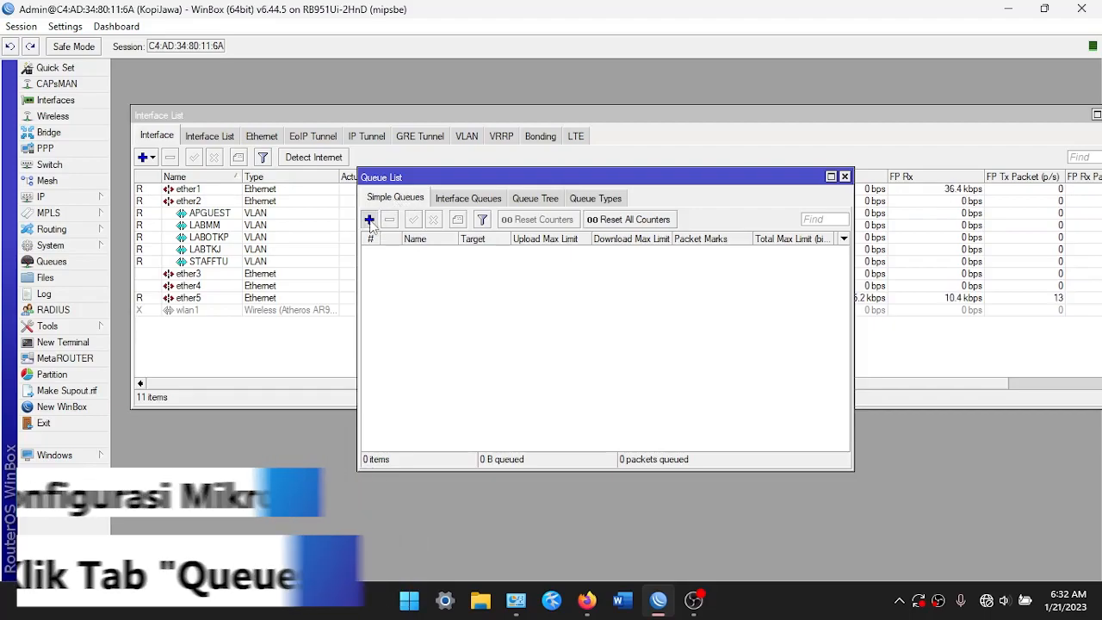
{"action": "left_click", "coordinate": [368, 219]}
{"action": "double_click", "coordinate": [498, 245]}
{"action": "key", "text": "BackSpace"}
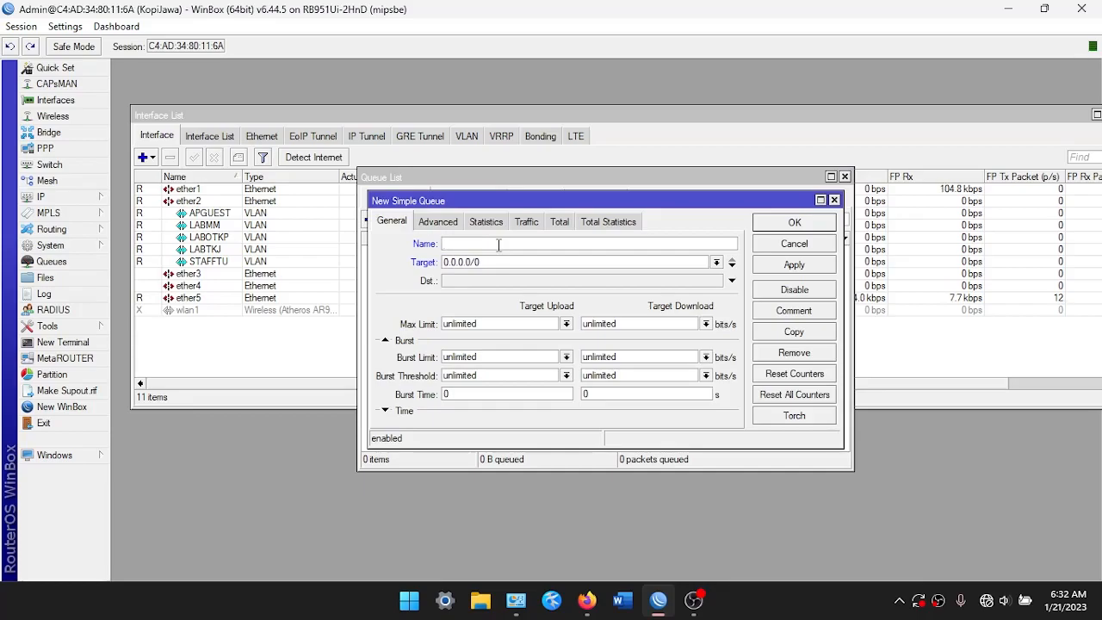
{"action": "type", "text": "Limit STAFFTu"}
{"action": "left_click", "coordinate": [716, 262]}
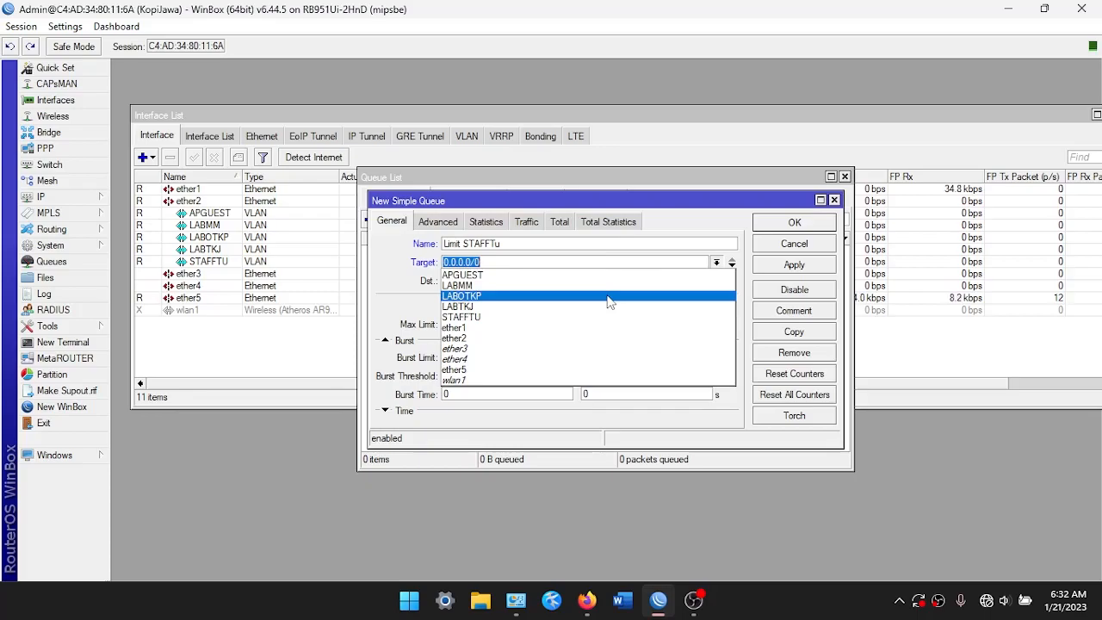
{"action": "left_click", "coordinate": [508, 318]}
Cap its upload and download max limits at 10M and save the queue
{"action": "left_click", "coordinate": [486, 323]}
{"action": "double_click", "coordinate": [543, 329]}
{"action": "key", "text": "BackSpace"}
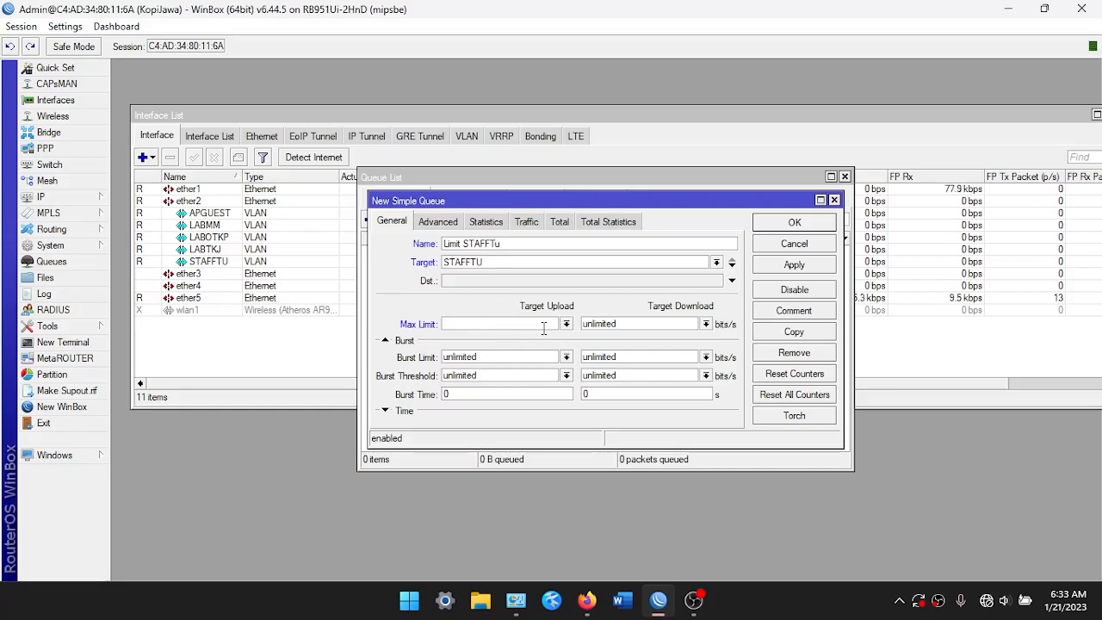
{"action": "double_click", "coordinate": [639, 325]}
{"action": "key", "text": "BackSpace"}
{"action": "type", "text": "10"}
{"action": "left_click", "coordinate": [793, 222]}
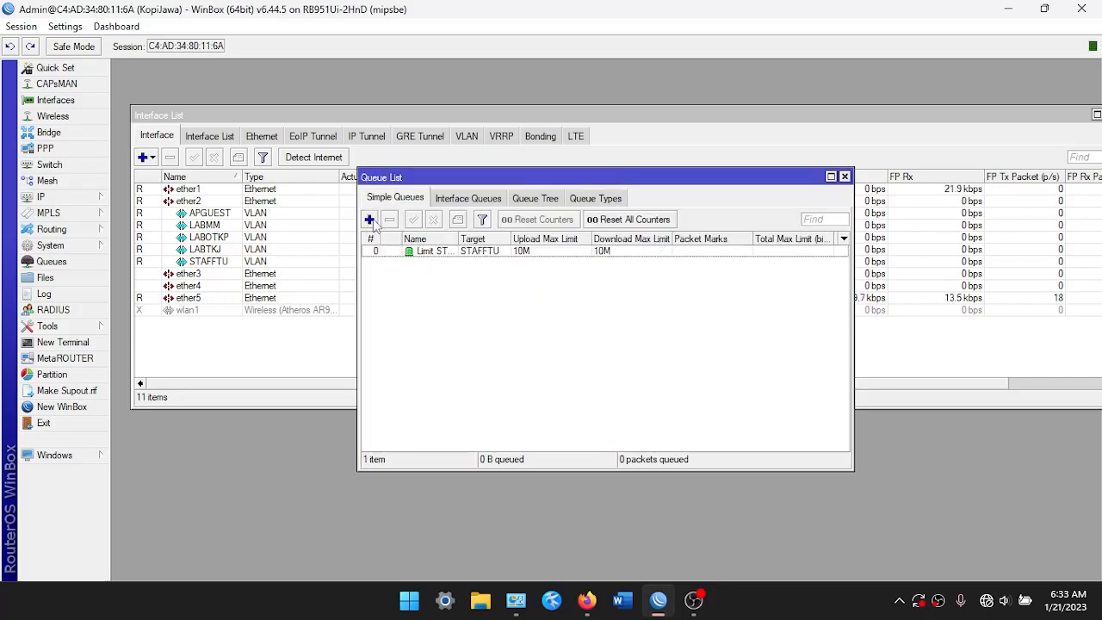
Add a 'Limit APGUEST' simple queue targeting APGUEST with 20M max limits
{"action": "left_click", "coordinate": [369, 219]}
{"action": "type", "text": "Limit APGUE"}
{"action": "left_click", "coordinate": [484, 262]}
{"action": "left_click", "coordinate": [715, 262]}
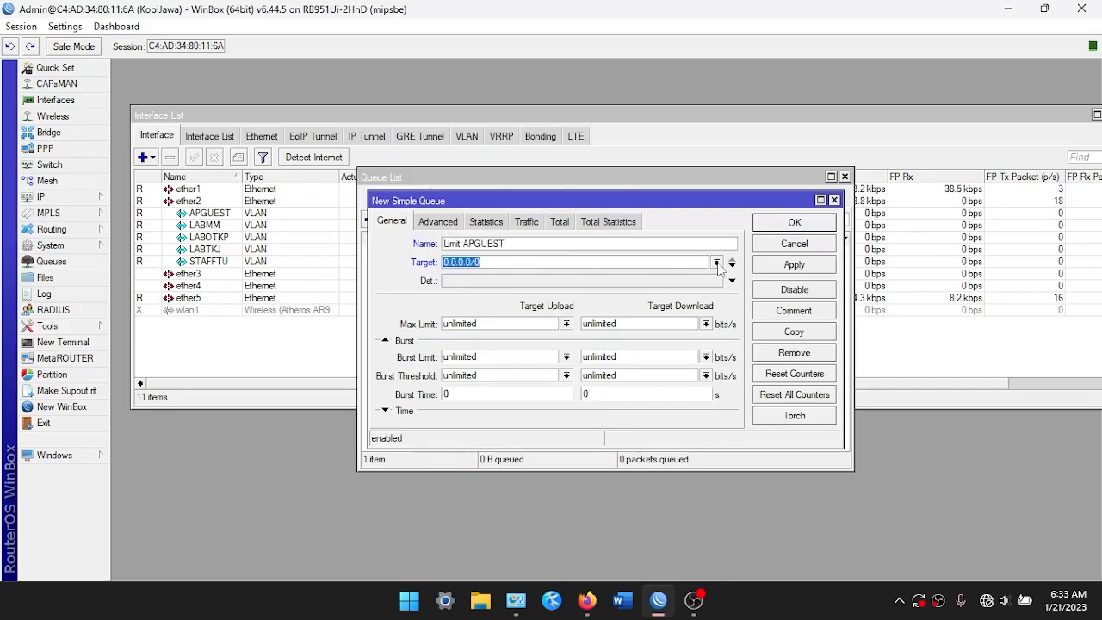
{"action": "left_click", "coordinate": [495, 277]}
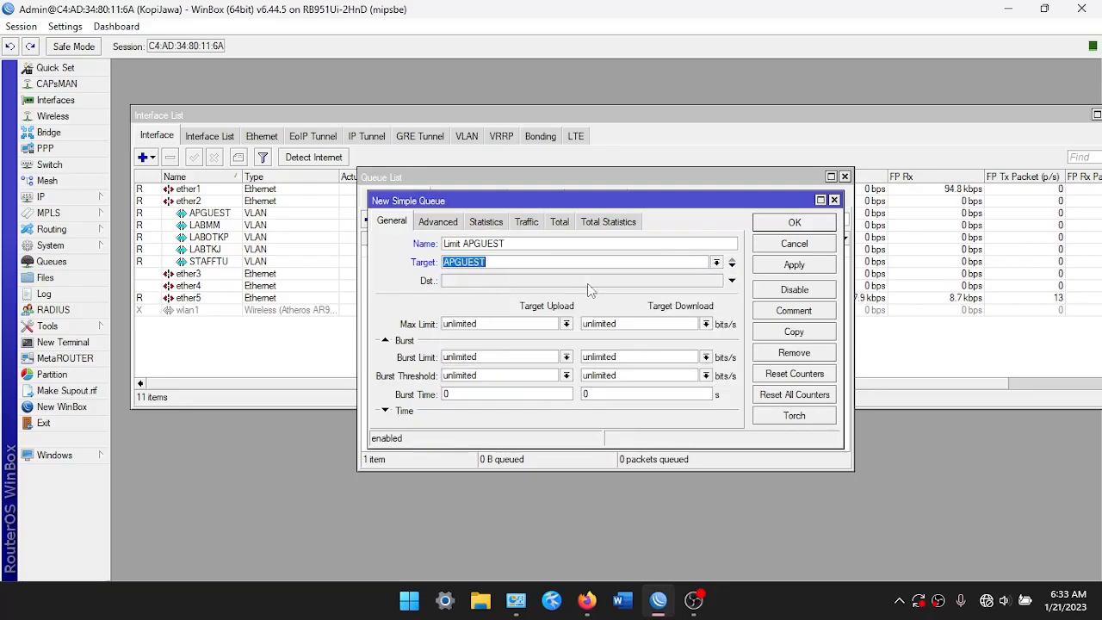
{"action": "double_click", "coordinate": [492, 324]}
{"action": "key", "text": "BackSpace"}
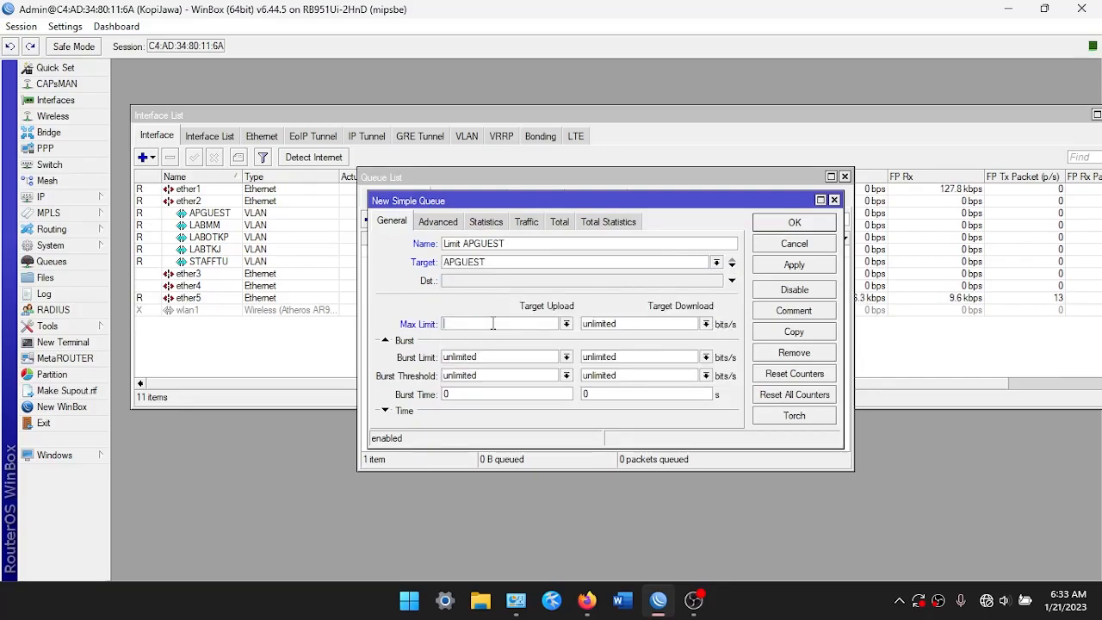
{"action": "double_click", "coordinate": [658, 325]}
{"action": "key", "text": "BackSpace"}
{"action": "type", "text": "20"}
{"action": "left_click", "coordinate": [768, 264]}
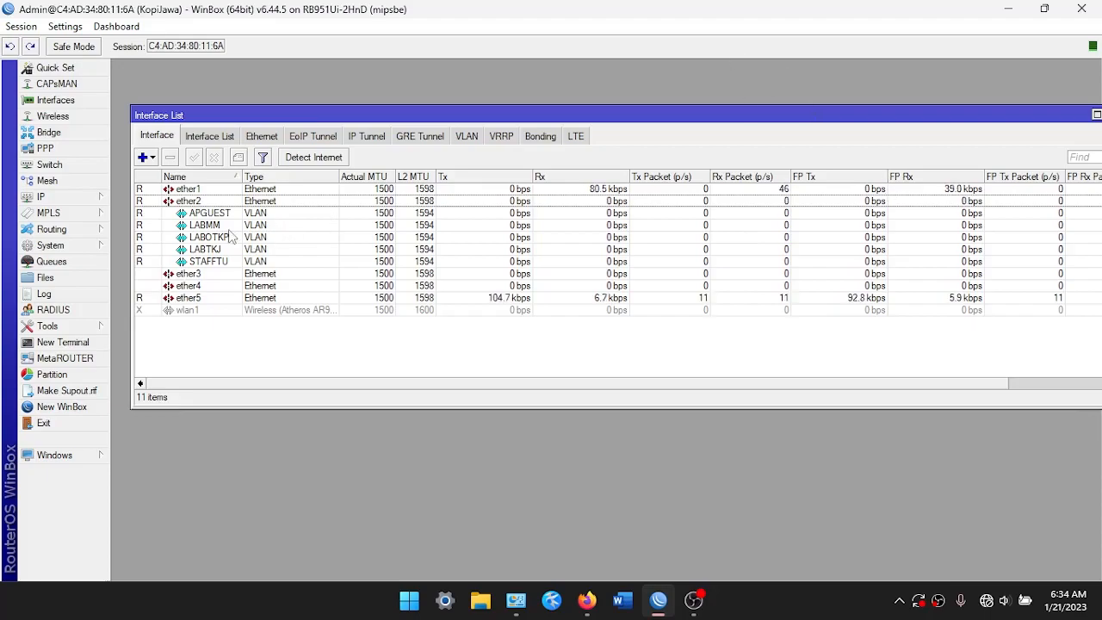
Create an unencrypted router backup named Backup-21-1-2023 from the file list
{"action": "left_click", "coordinate": [93, 281]}
{"action": "left_click_drag", "start_coordinate": [582, 187], "coordinate": [575, 172]}
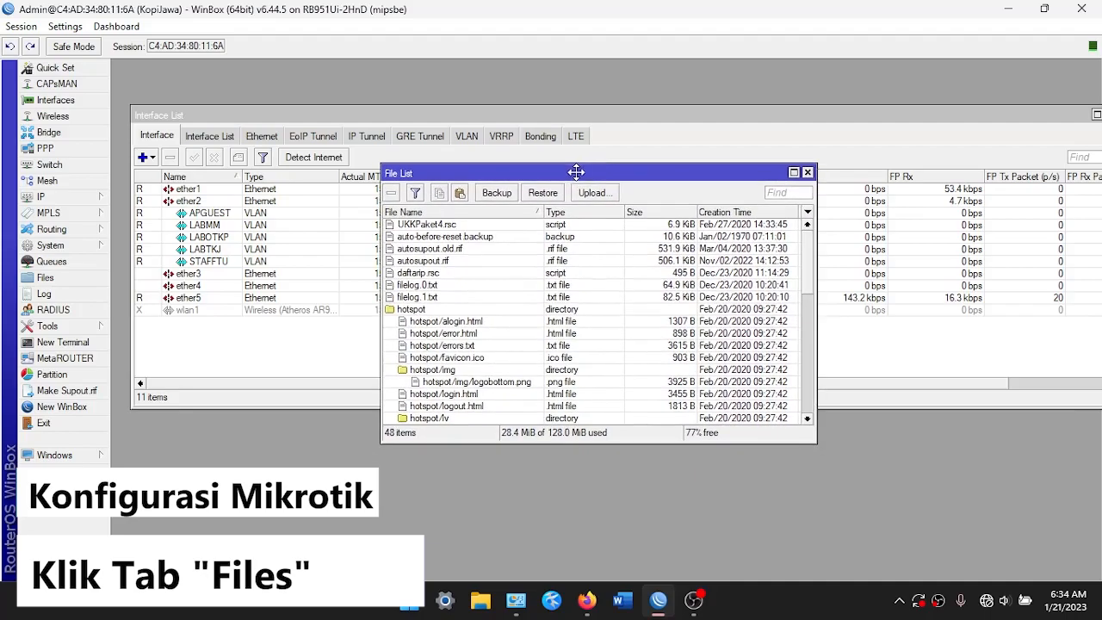
{"action": "left_click", "coordinate": [508, 195]}
{"action": "left_click", "coordinate": [555, 303]}
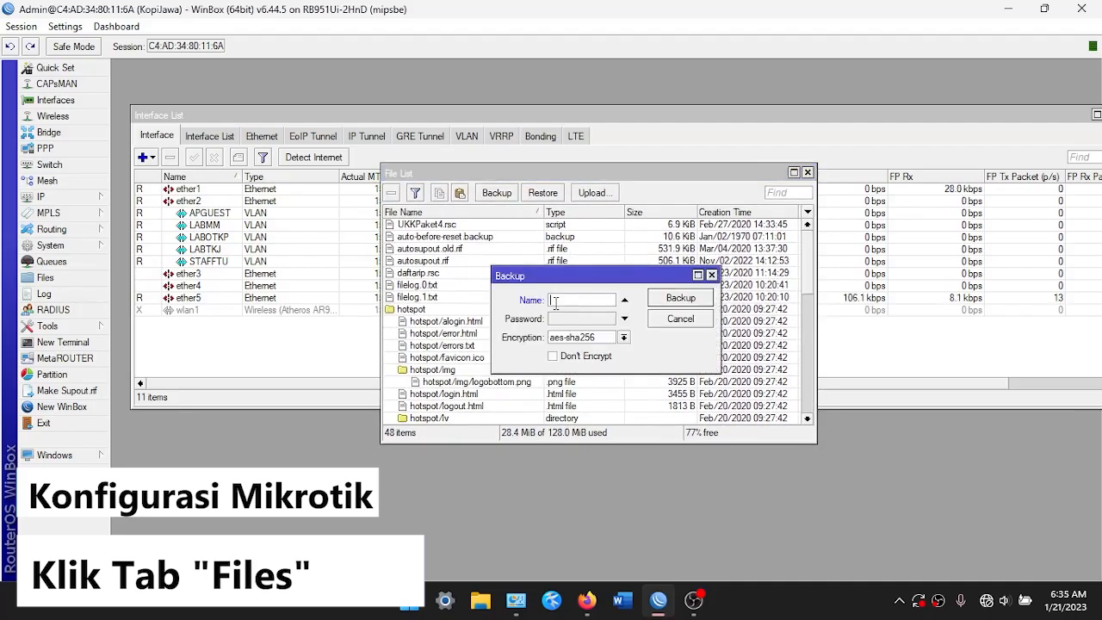
{"action": "type", "text": "Backup"}
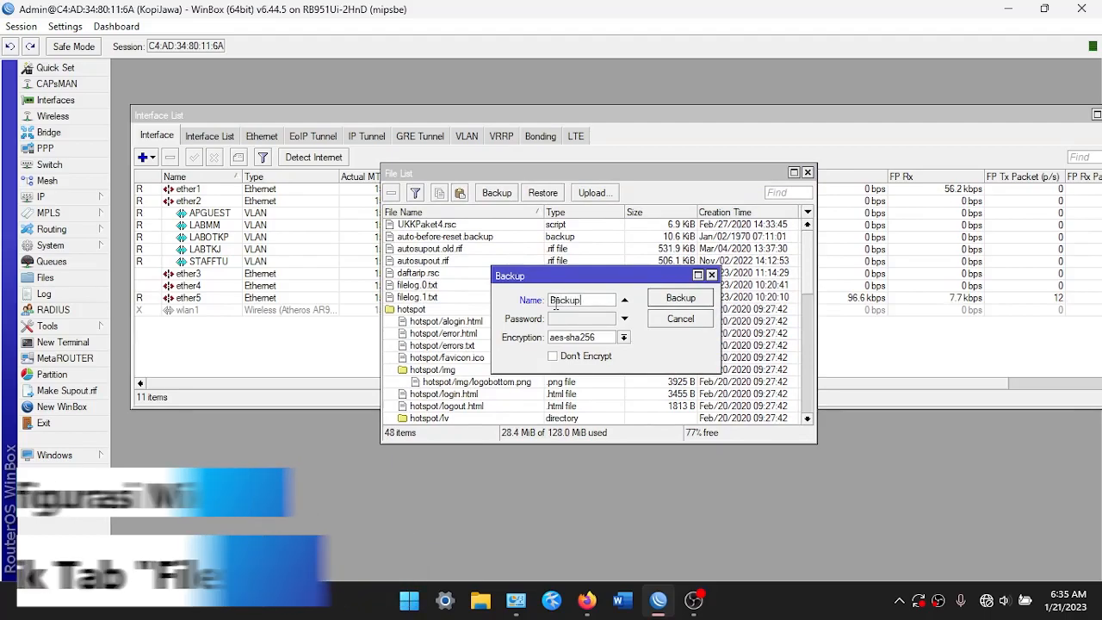
{"action": "type", "text": "-1-"}
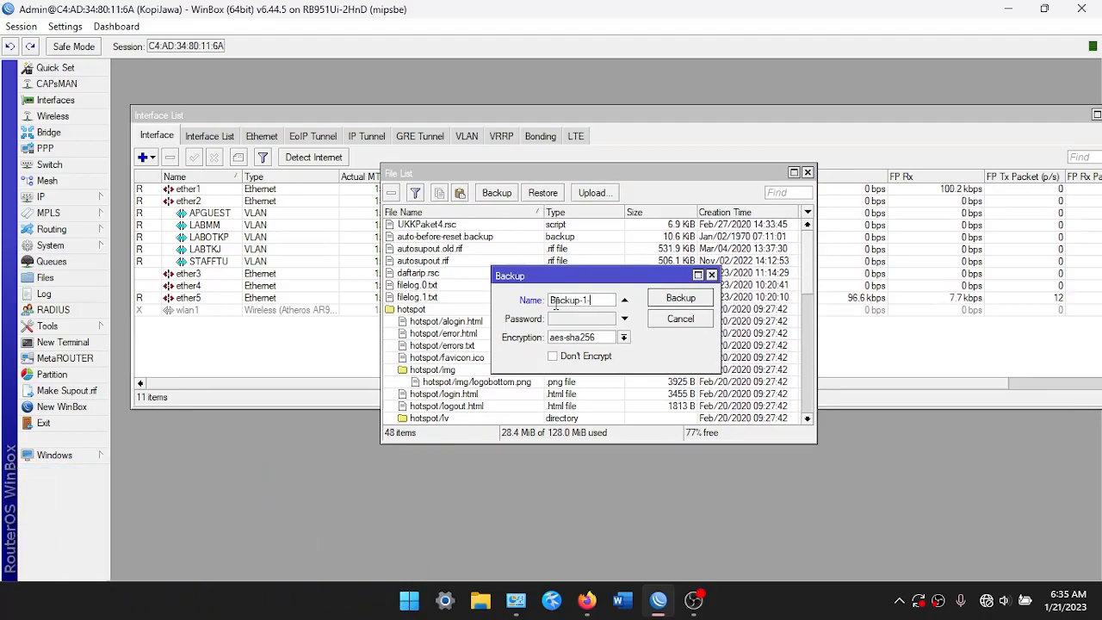
{"action": "key", "text": "BackSpace"}
{"action": "type", "text": "-1-2"}
{"action": "type", "text": "023"}
{"action": "left_click", "coordinate": [587, 357]}
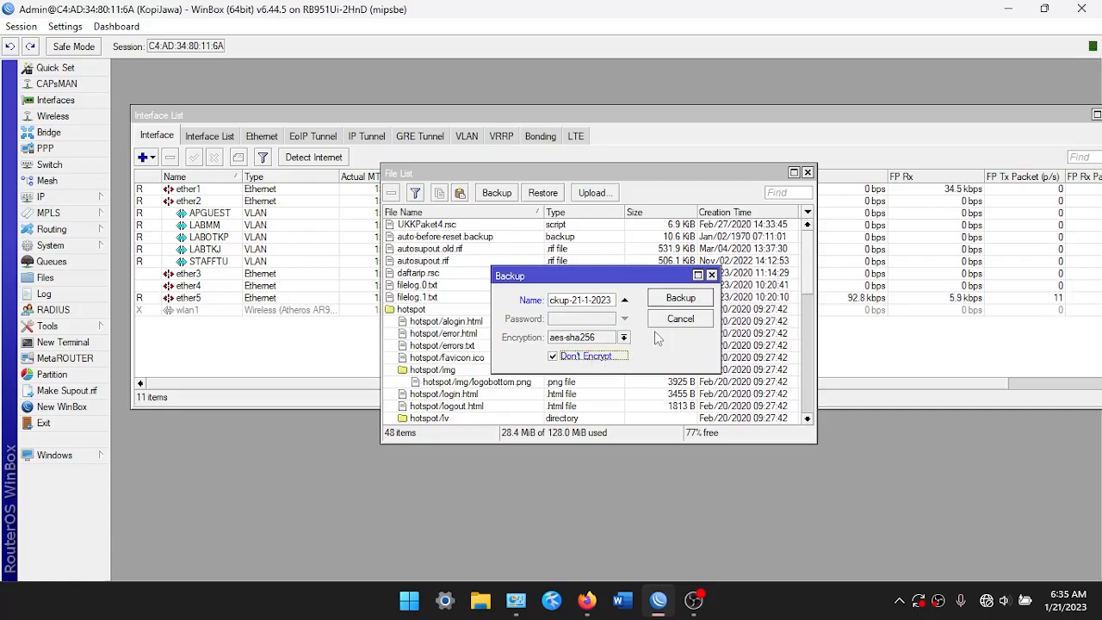
{"action": "left_click", "coordinate": [677, 297]}
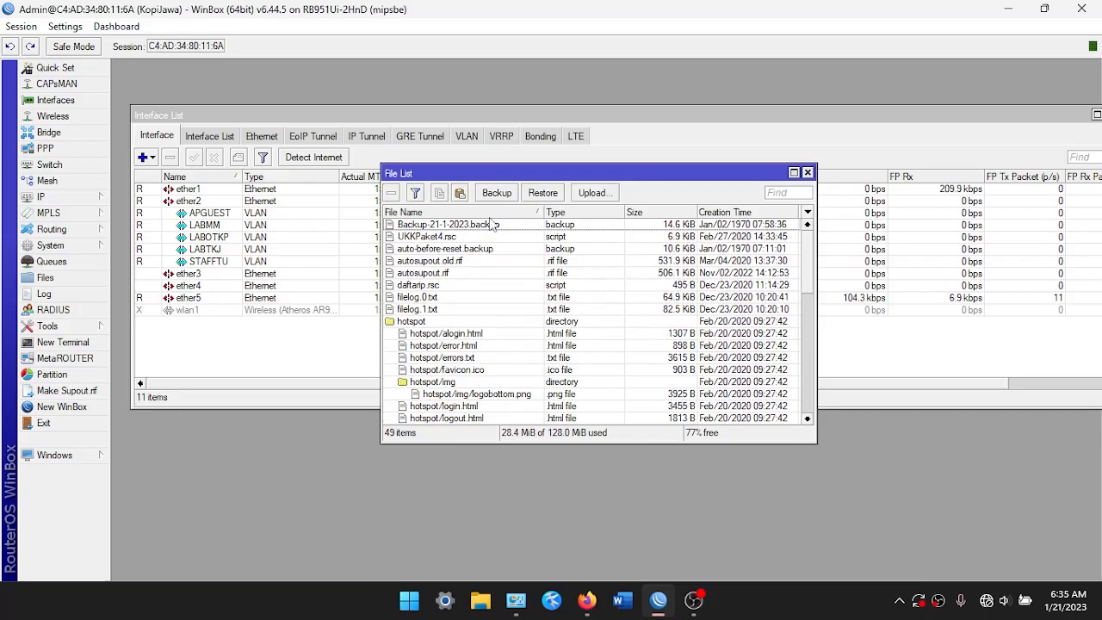
Download Backup-21-1-2023.backup to the PC's home folder and close the file list
{"action": "left_click", "coordinate": [494, 225]}
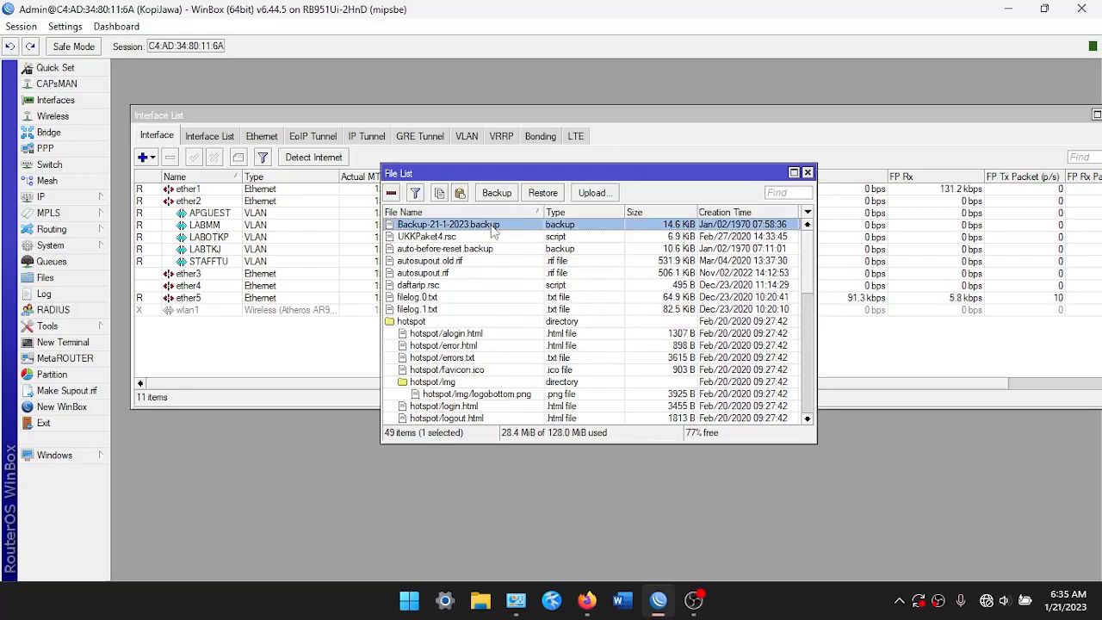
{"action": "right_click", "coordinate": [473, 225]}
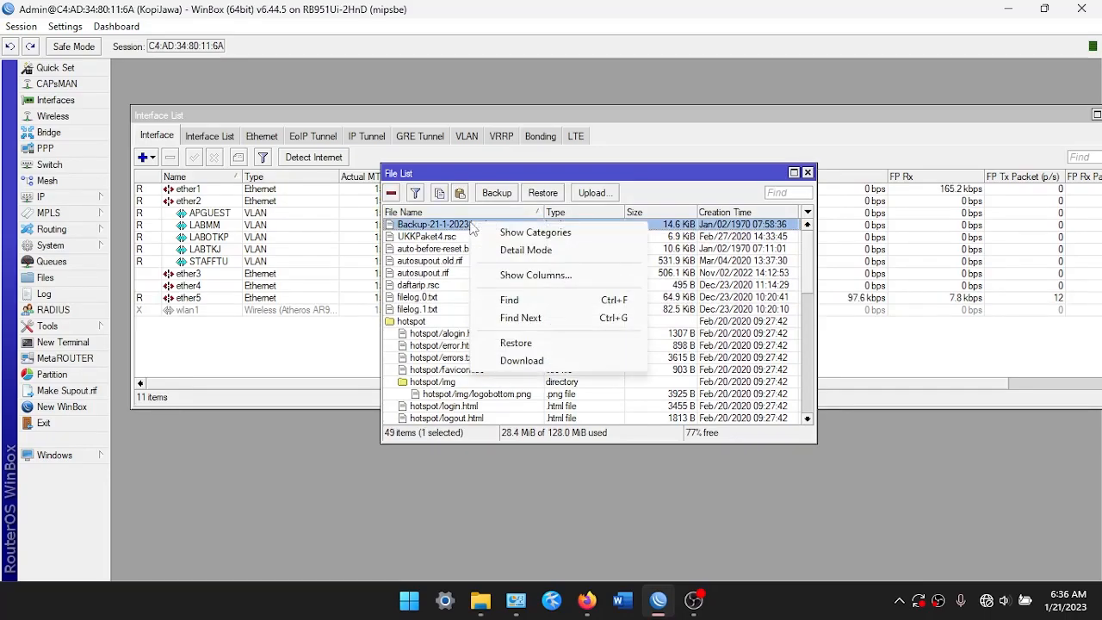
{"action": "left_click", "coordinate": [533, 366]}
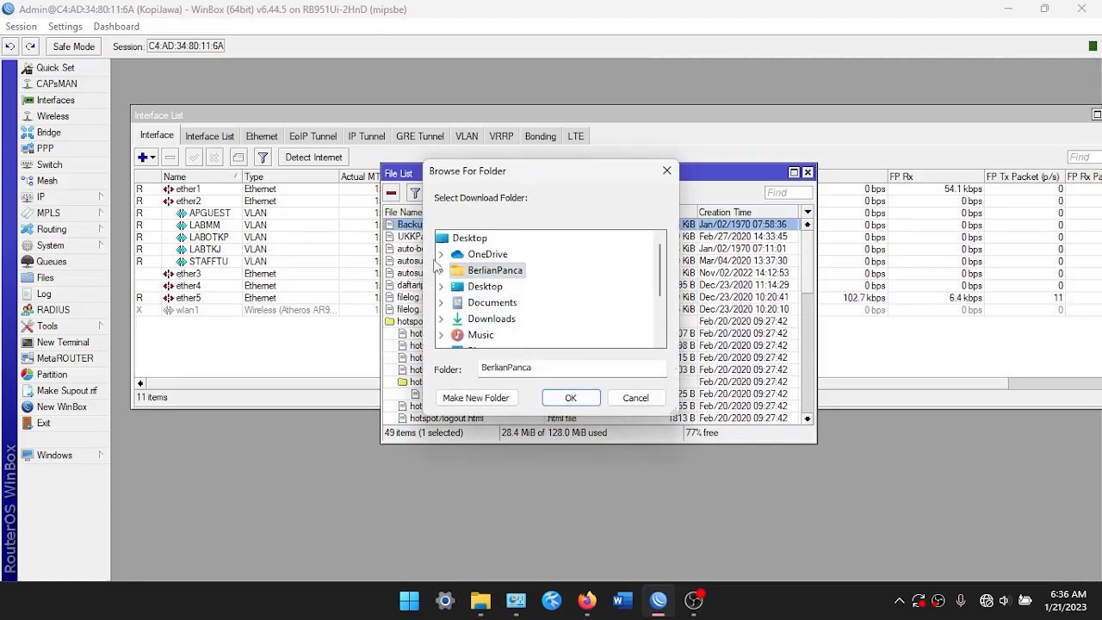
{"action": "left_click", "coordinate": [441, 270]}
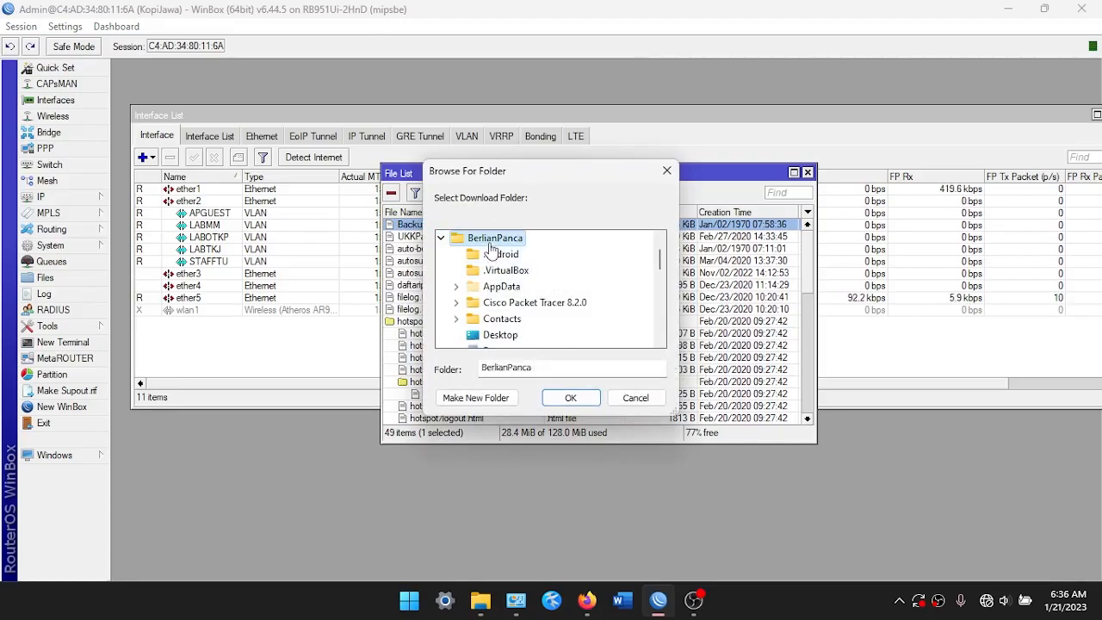
{"action": "left_click", "coordinate": [570, 396]}
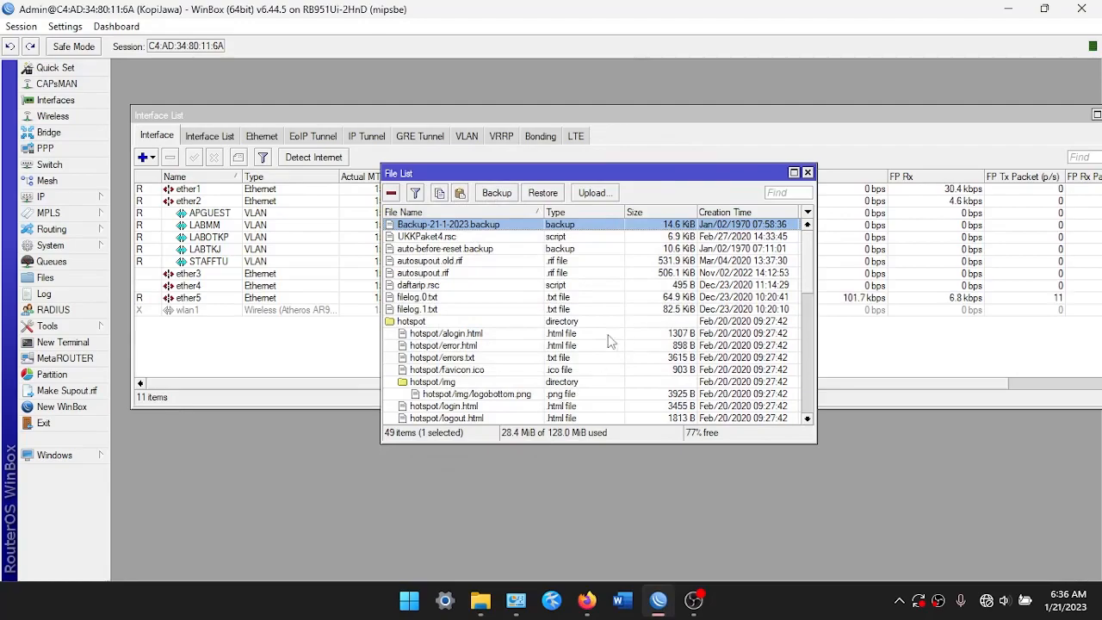
{"action": "left_click", "coordinate": [807, 173]}
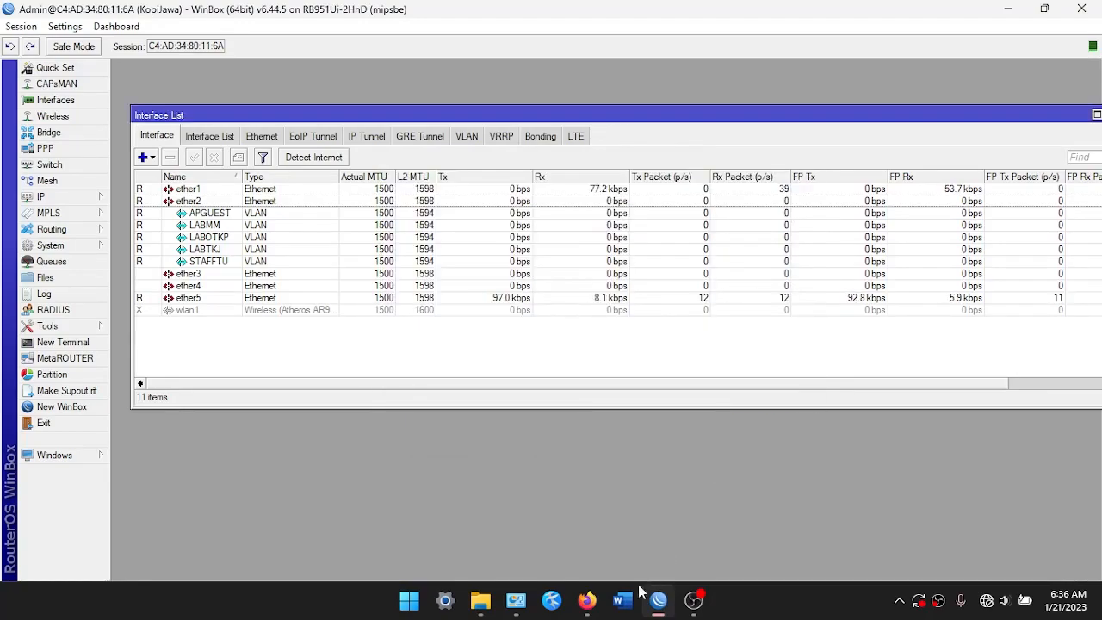
{"action": "left_click", "coordinate": [480, 600]}
Locate Backup-21-1-2023.backup (14.6 KB) in the home folder, then minimise File Explorer
{"action": "left_click", "coordinate": [732, 312]}
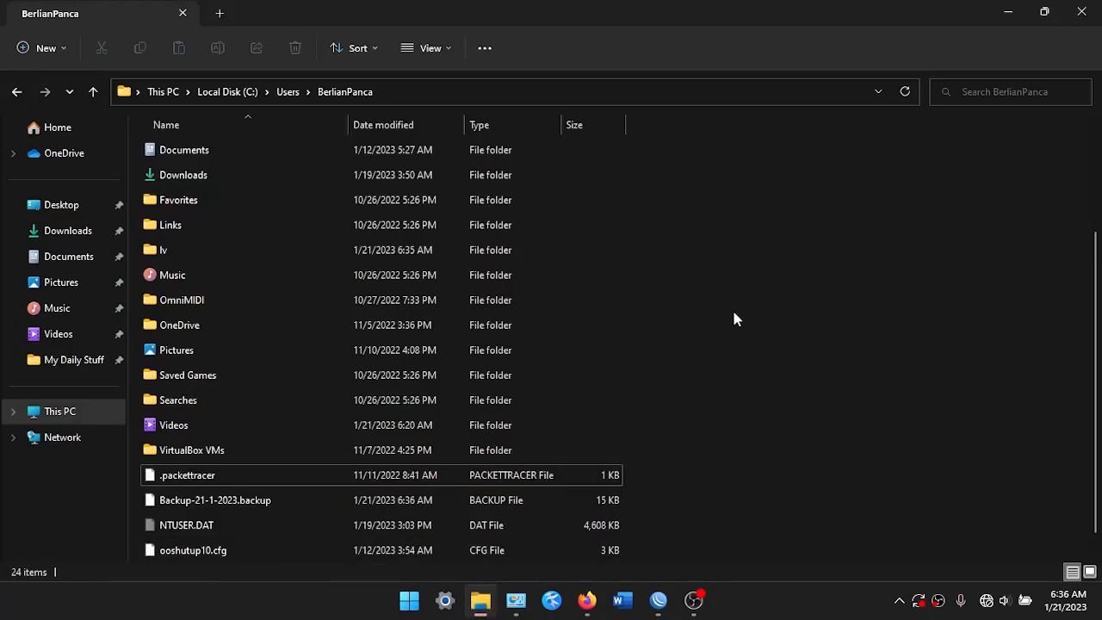
{"action": "scroll", "coordinate": [481, 448], "scroll_direction": "up", "scroll_amount": 2}
{"action": "left_click", "coordinate": [445, 501]}
{"action": "scroll", "coordinate": [430, 482], "scroll_direction": "down", "scroll_amount": 3}
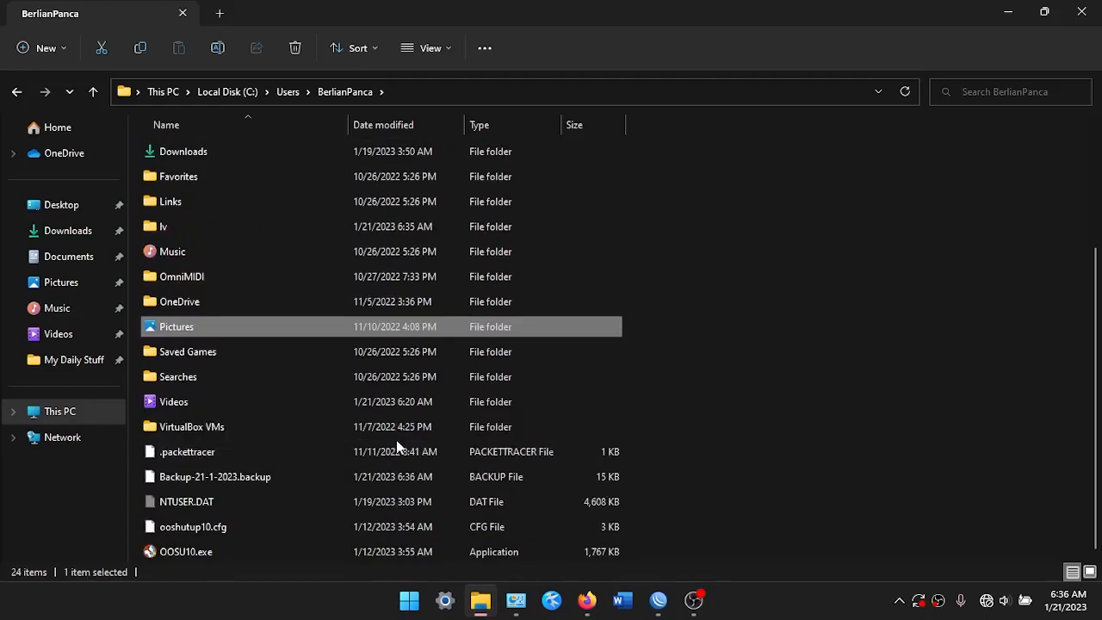
{"action": "left_click", "coordinate": [264, 482]}
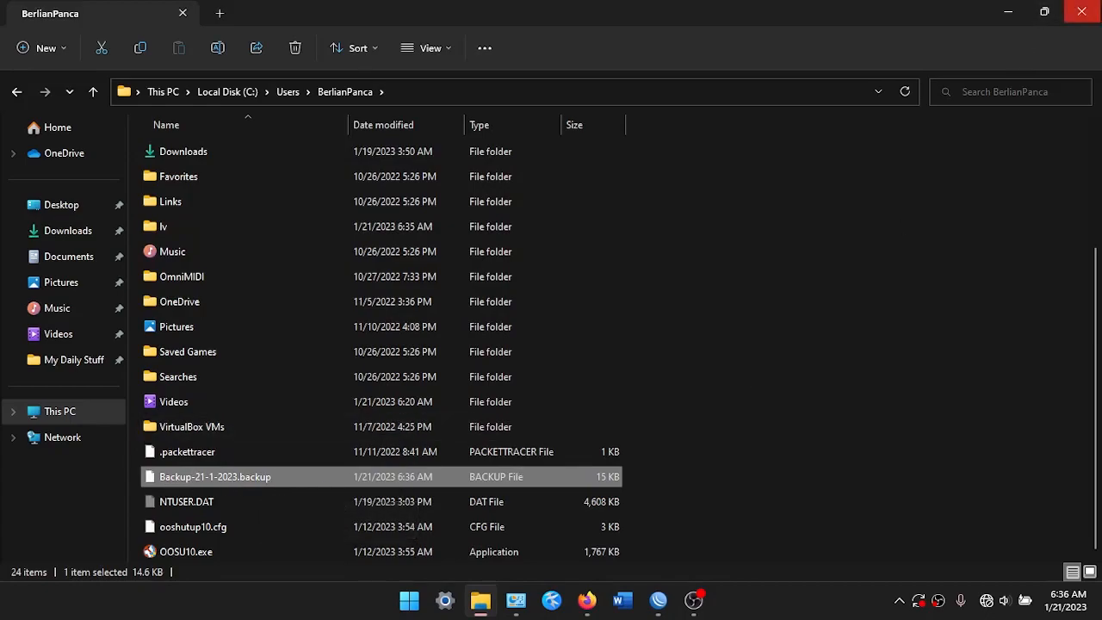
{"action": "left_click", "coordinate": [1006, 16]}
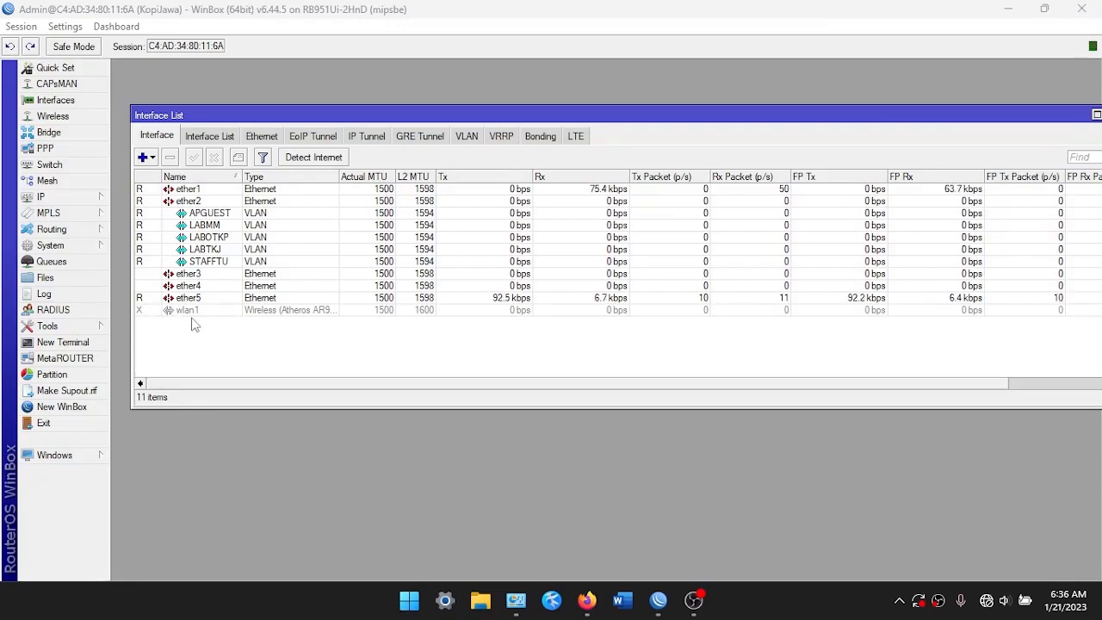
Open a new router terminal and log in with the admin account
{"action": "left_click", "coordinate": [62, 341]}
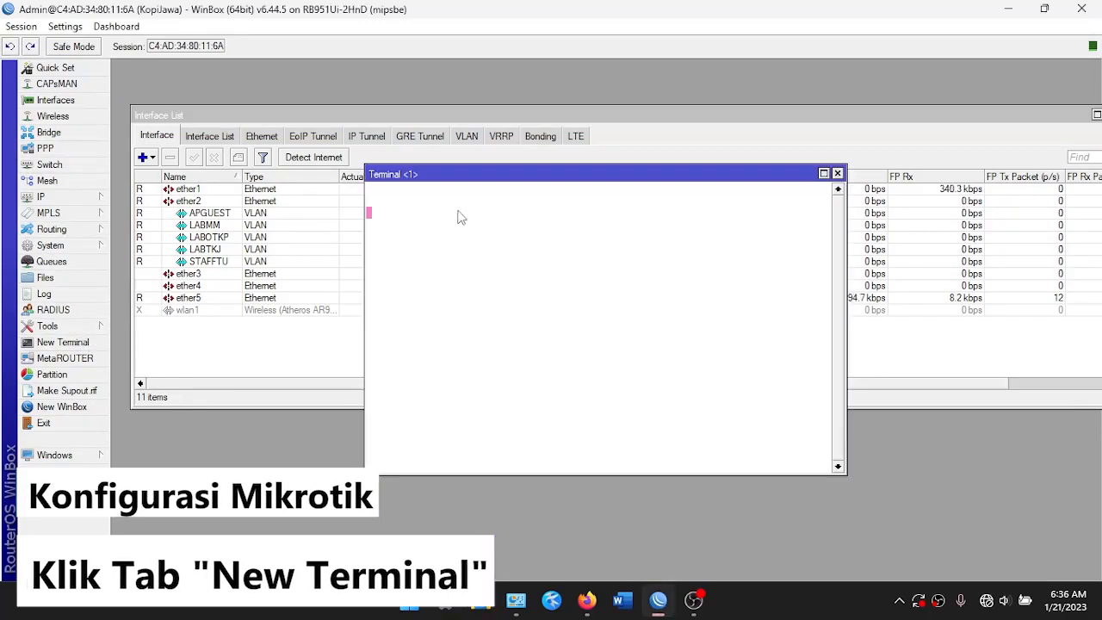
{"action": "left_click_drag", "start_coordinate": [467, 175], "coordinate": [392, 138]}
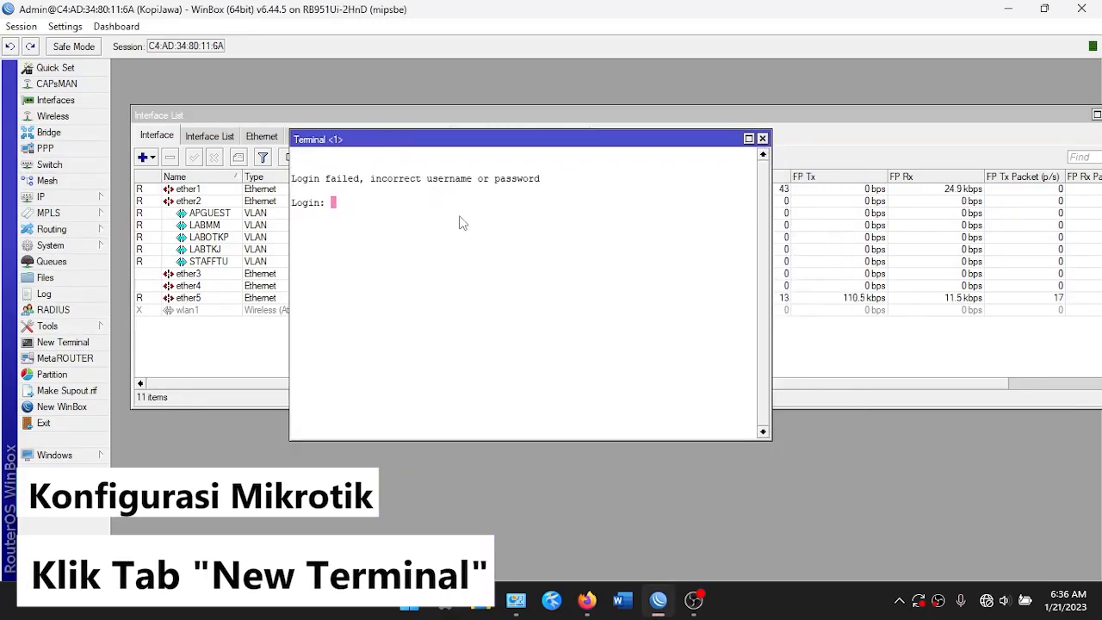
{"action": "type", "text": "Admin"}
{"action": "key", "text": "Return"}
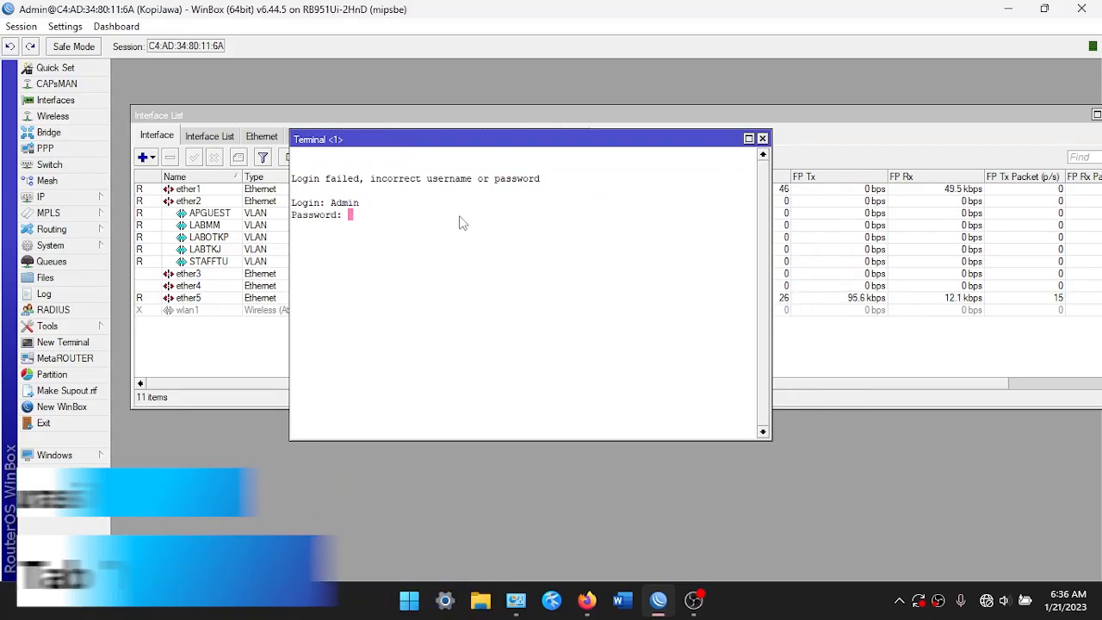
{"action": "key", "text": "Return"}
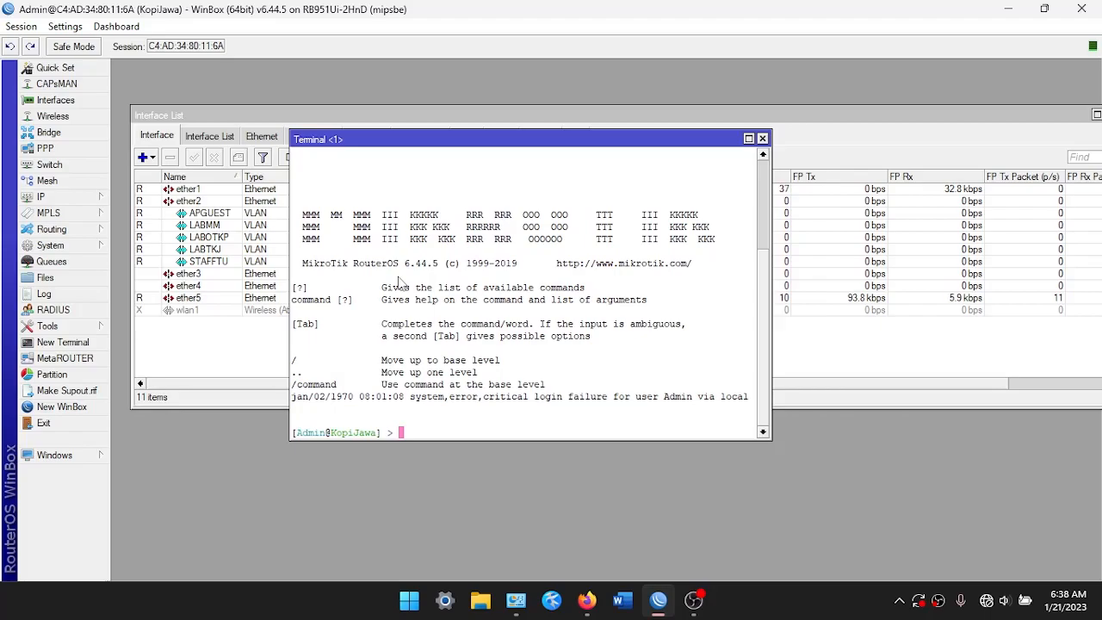
Run export compact file="Backup-Konfigurasi" to save the configuration script
{"action": "type", "text": "export ?"}
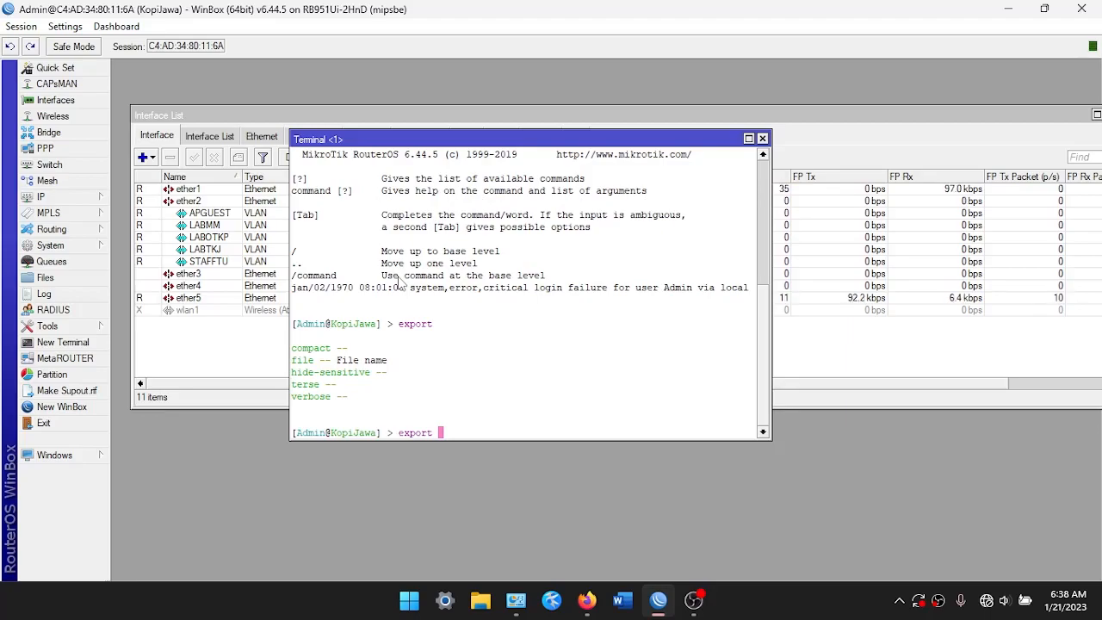
{"action": "key", "text": "Tab"}
{"action": "type", "text": "file=\""}
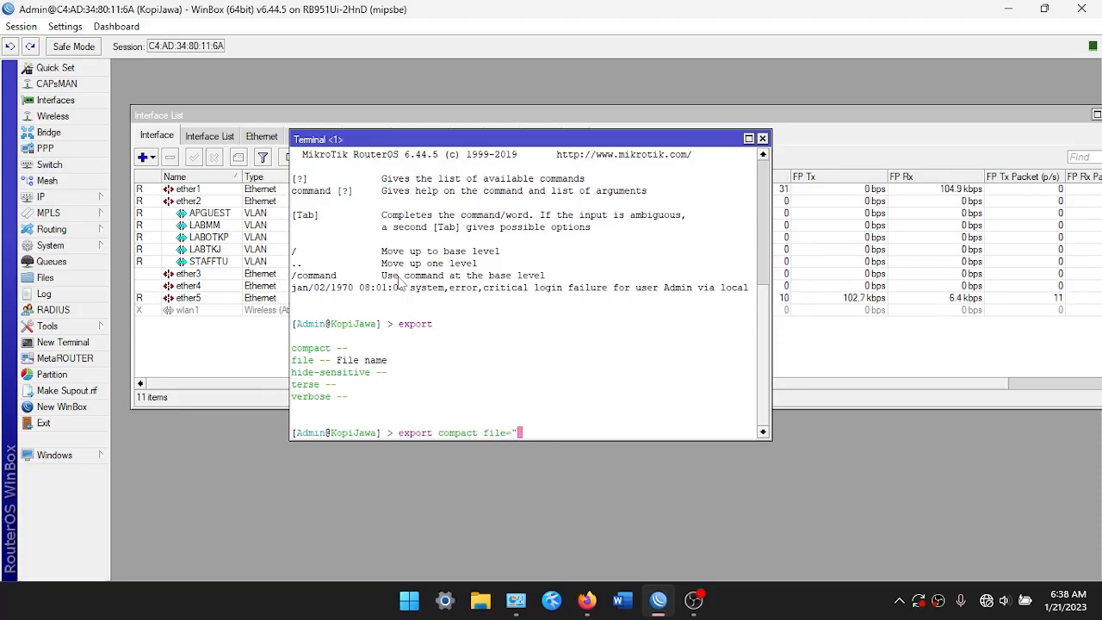
{"action": "type", "text": "Backup-Konfigurasi\""}
{"action": "key", "text": "Return"}
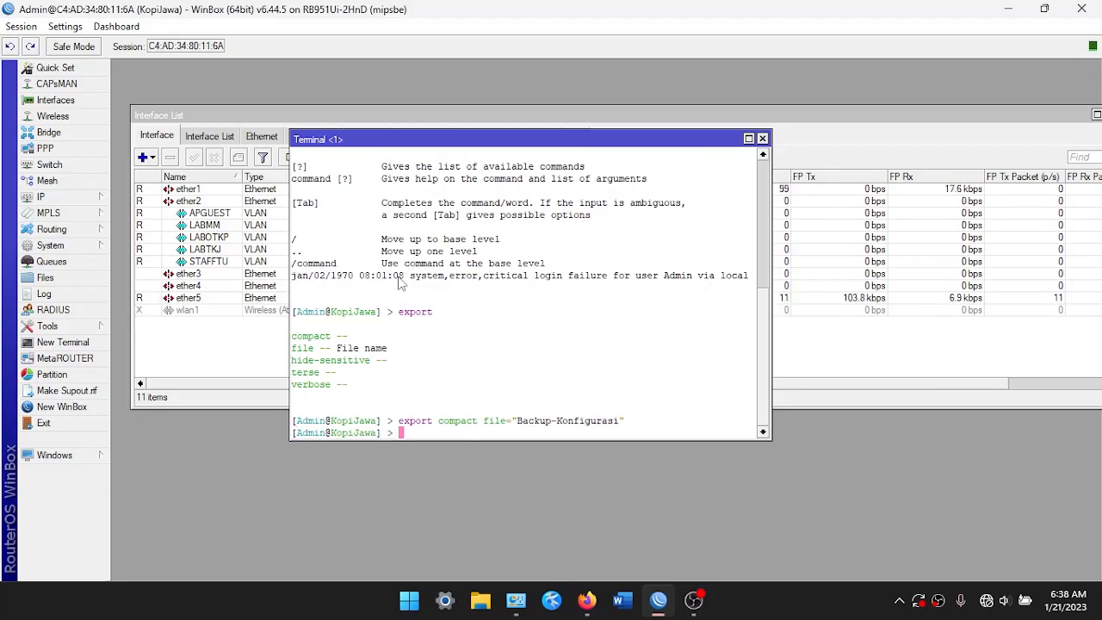
Download the 4650 B Backup-Konfigurasi.rsc script from the router's file list to the PC
{"action": "left_click", "coordinate": [81, 276]}
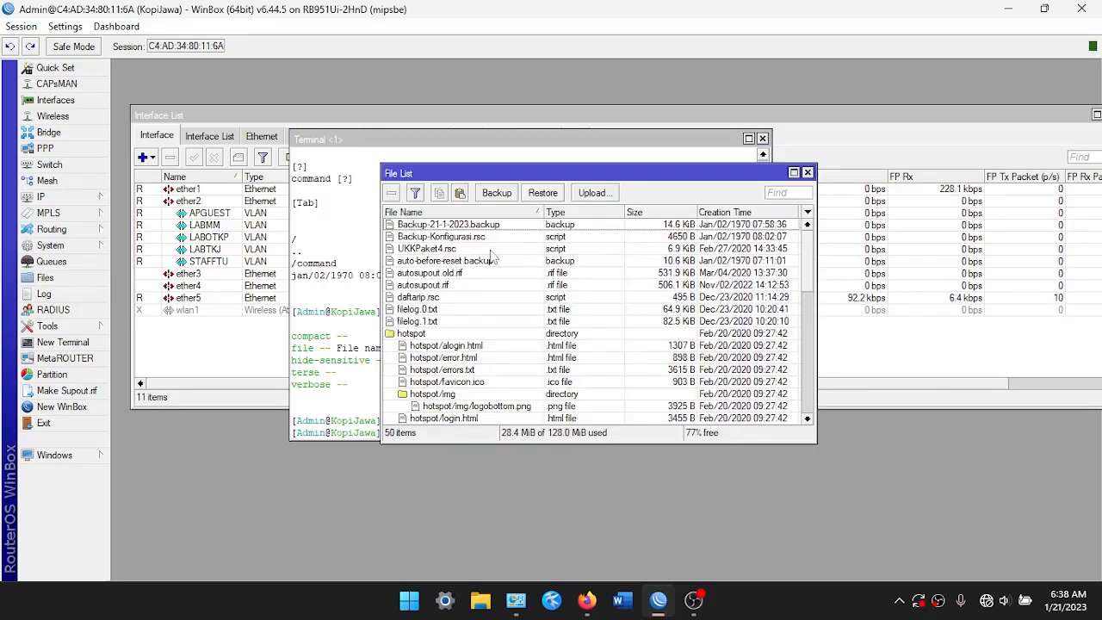
{"action": "left_click", "coordinate": [469, 238]}
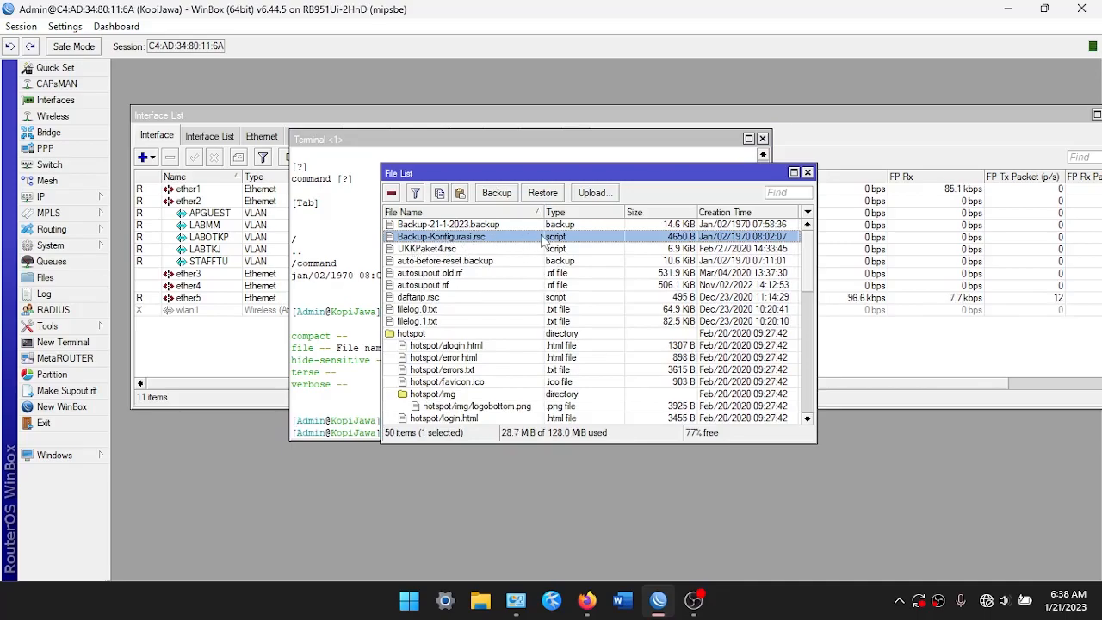
{"action": "right_click", "coordinate": [504, 247]}
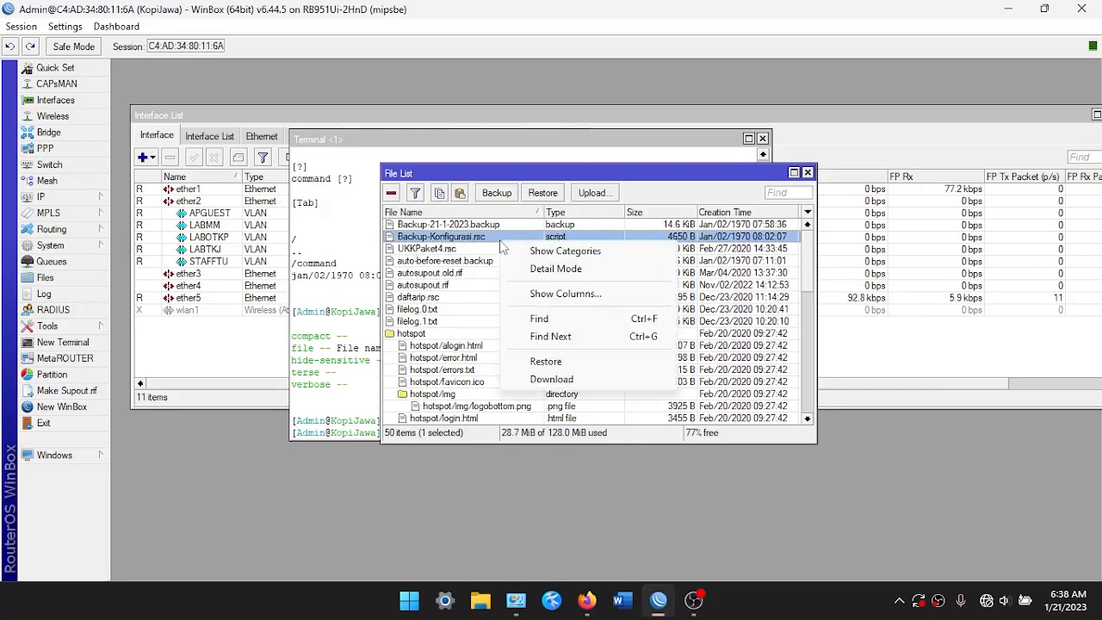
{"action": "left_click", "coordinate": [528, 377]}
{"action": "left_click", "coordinate": [570, 396]}
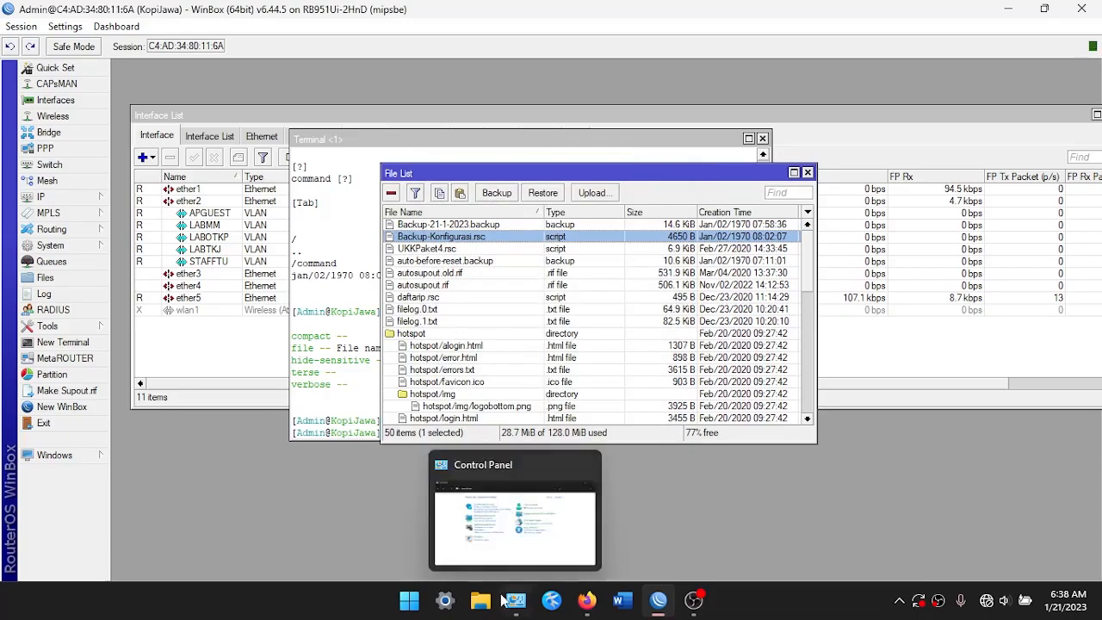
{"action": "left_click", "coordinate": [480, 600]}
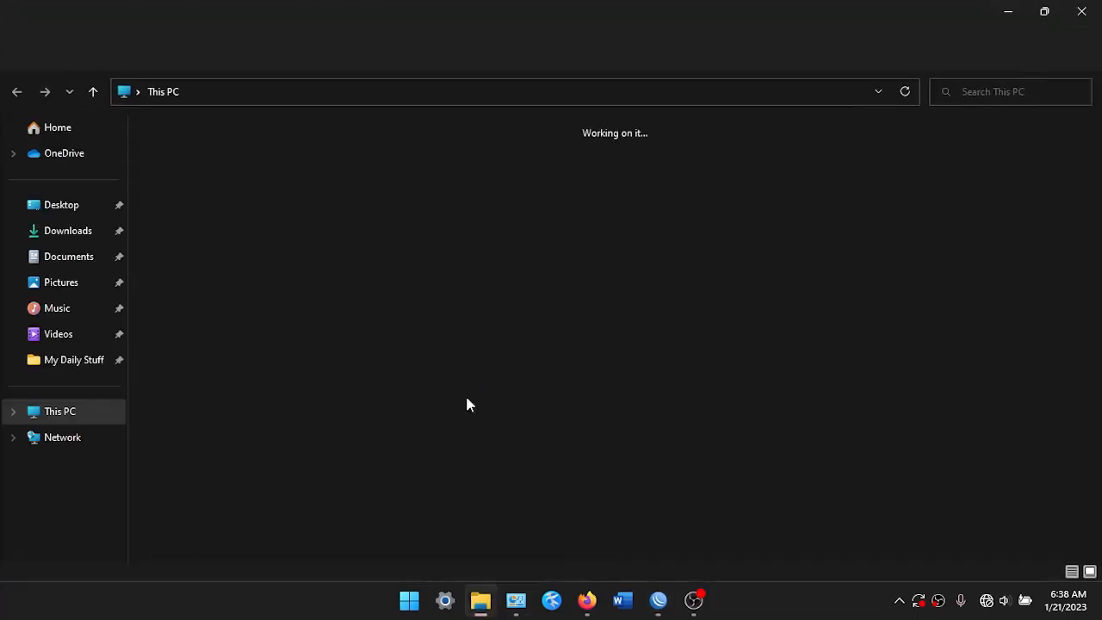
Browse to C:\Users\home folder, select the 5 KB Backup-Konfigurasi.rsc, then minimise File Explorer
{"action": "left_click", "coordinate": [74, 209]}
{"action": "left_click", "coordinate": [82, 364]}
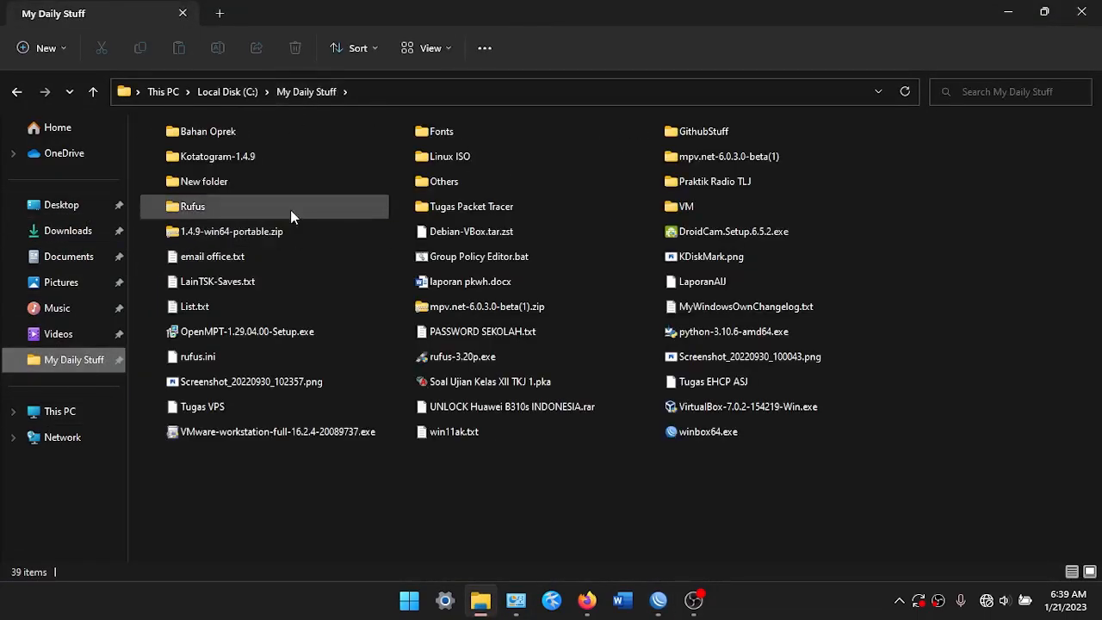
{"action": "left_click", "coordinate": [60, 410]}
{"action": "double_click", "coordinate": [301, 182]}
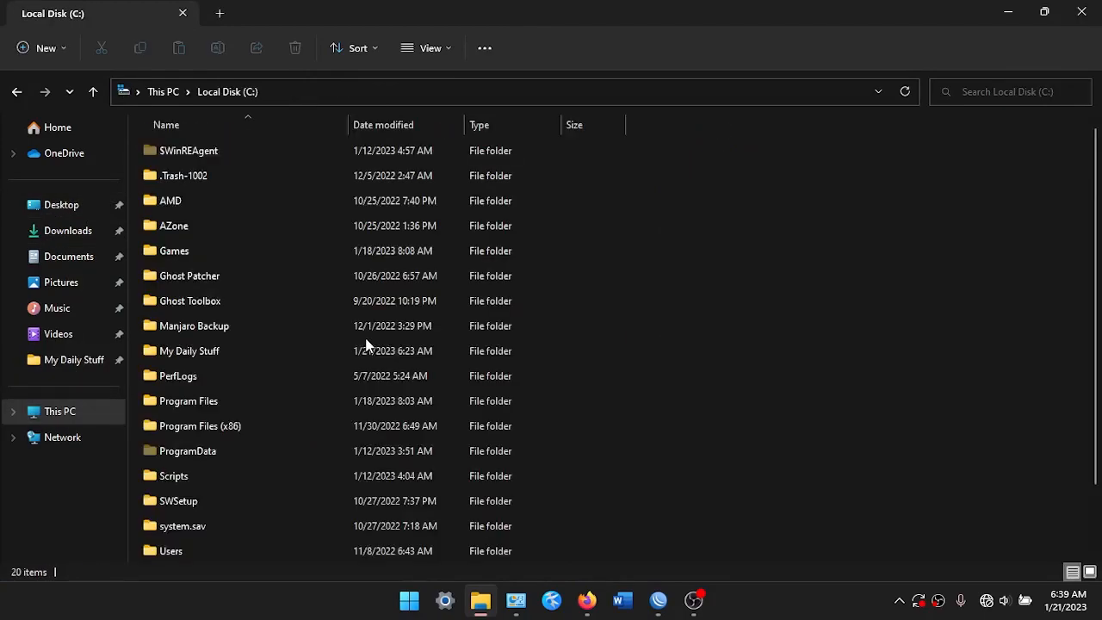
{"action": "scroll", "coordinate": [364, 344], "scroll_direction": "down", "scroll_amount": 2}
{"action": "left_click", "coordinate": [214, 480]}
{"action": "double_click", "coordinate": [214, 480]}
{"action": "left_click", "coordinate": [206, 155]}
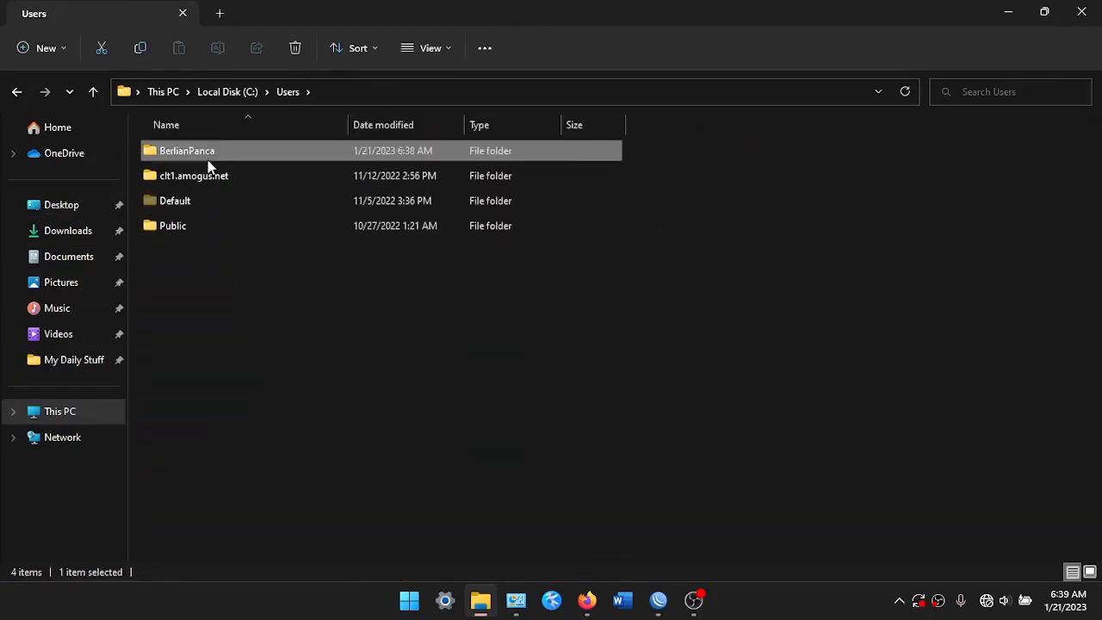
{"action": "double_click", "coordinate": [207, 155]}
{"action": "scroll", "coordinate": [209, 516], "scroll_direction": "down", "scroll_amount": 2}
{"action": "left_click", "coordinate": [213, 477]}
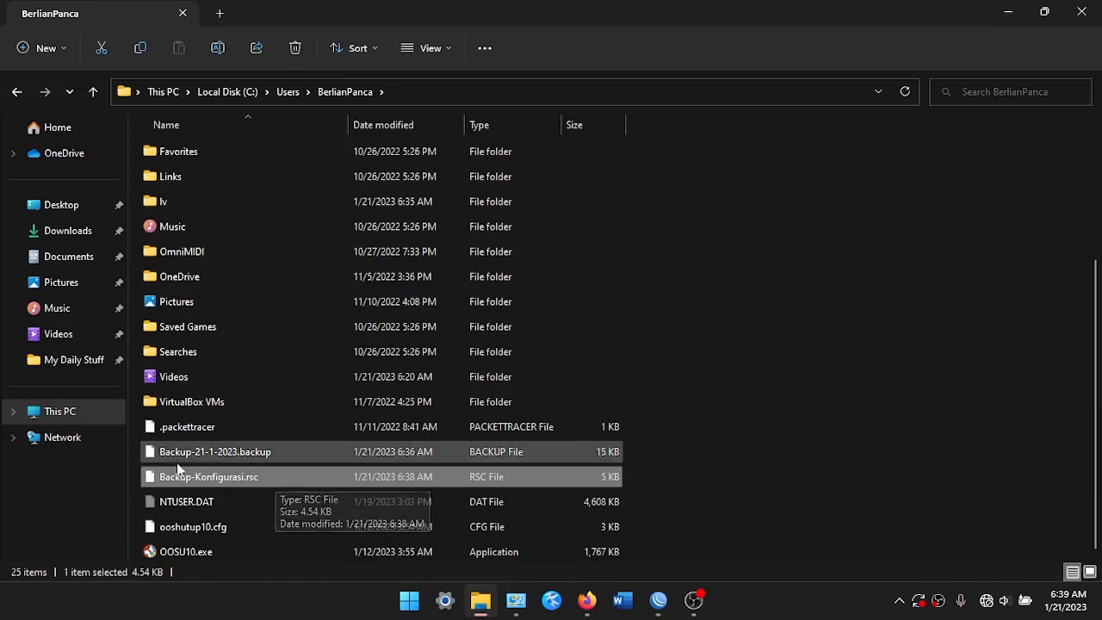
{"action": "left_click", "coordinate": [1081, 12]}
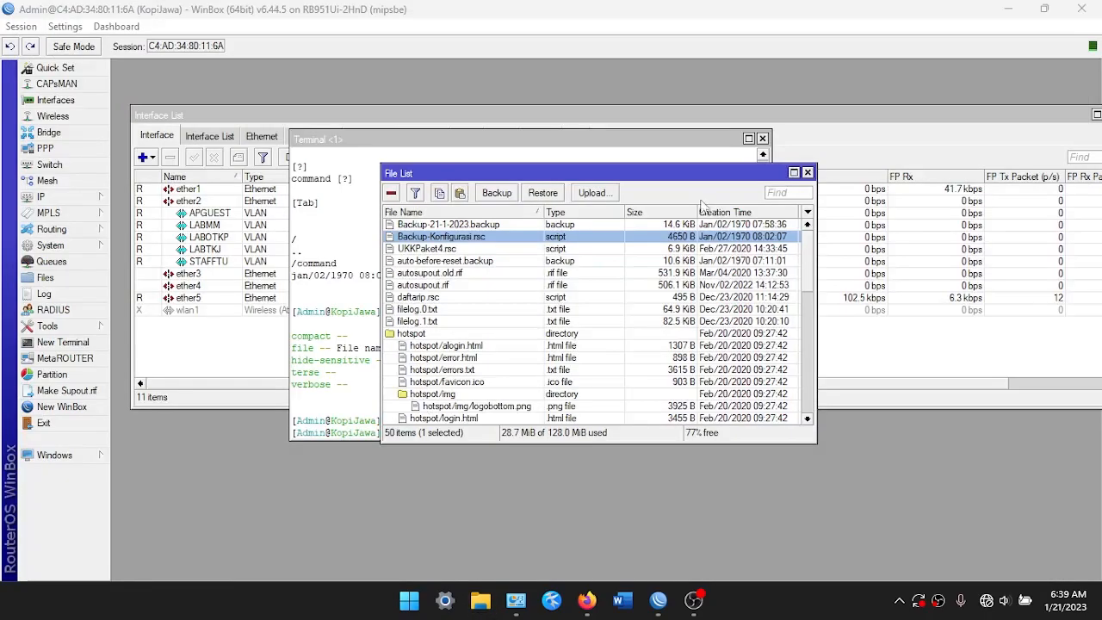
Close the file list and open the router's system Log window
{"action": "left_click", "coordinate": [807, 173]}
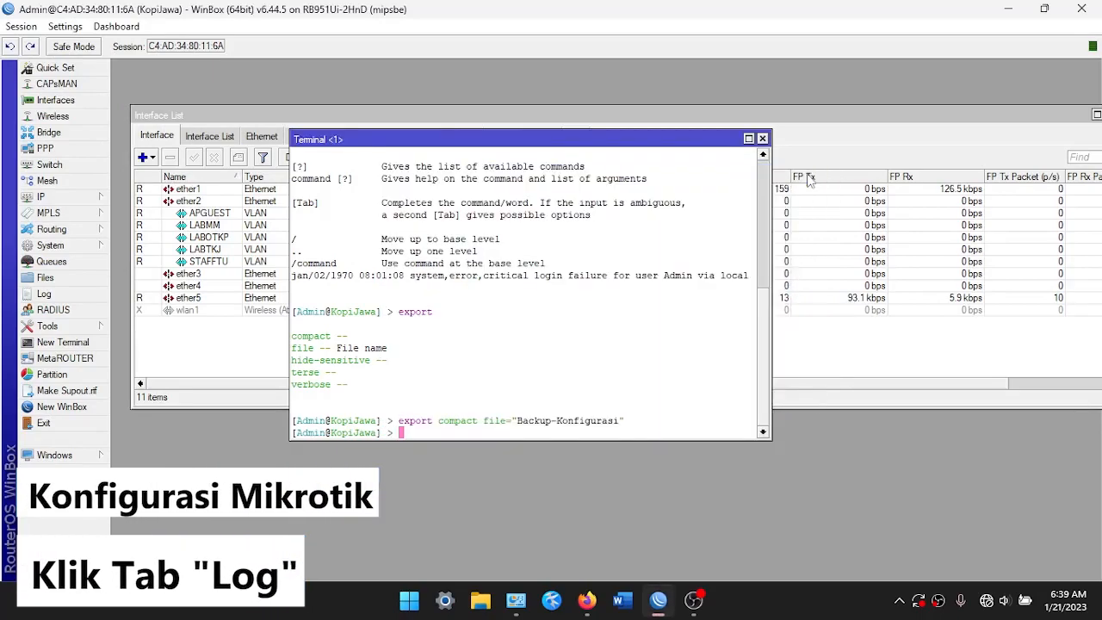
{"action": "left_click", "coordinate": [50, 295]}
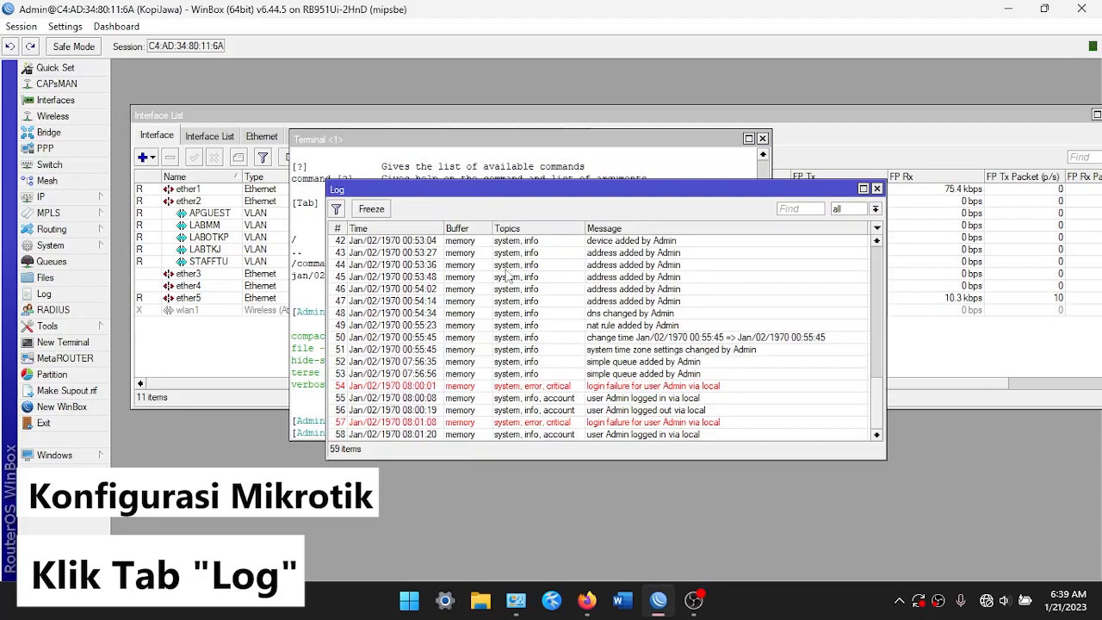
{"action": "left_click_drag", "start_coordinate": [878, 392], "coordinate": [878, 259]}
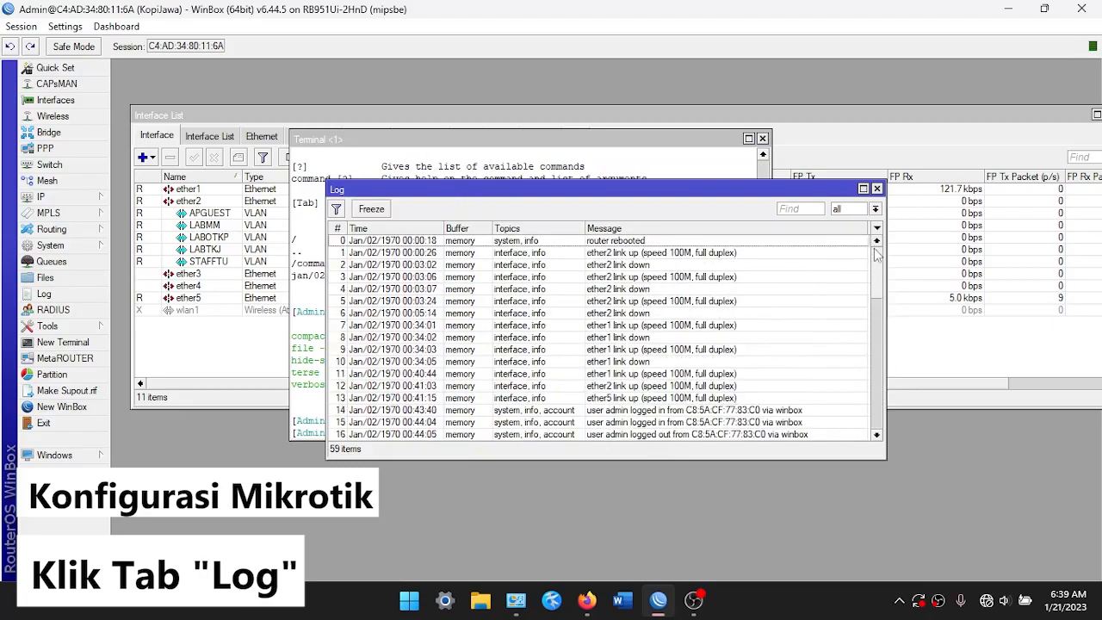
Review log entries, including the login failure and time change, then close the Log
{"action": "left_click", "coordinate": [632, 307]}
{"action": "scroll", "coordinate": [632, 309], "scroll_direction": "down", "scroll_amount": 14}
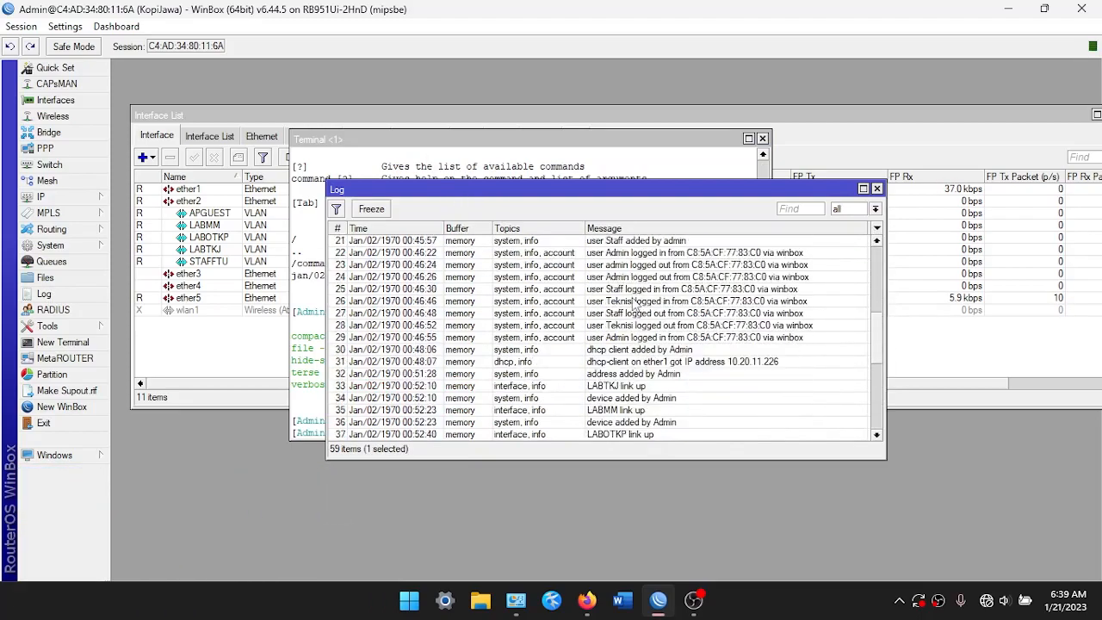
{"action": "scroll", "coordinate": [627, 329], "scroll_direction": "down", "scroll_amount": 1}
{"action": "left_click", "coordinate": [629, 365]}
{"action": "left_click", "coordinate": [621, 387]}
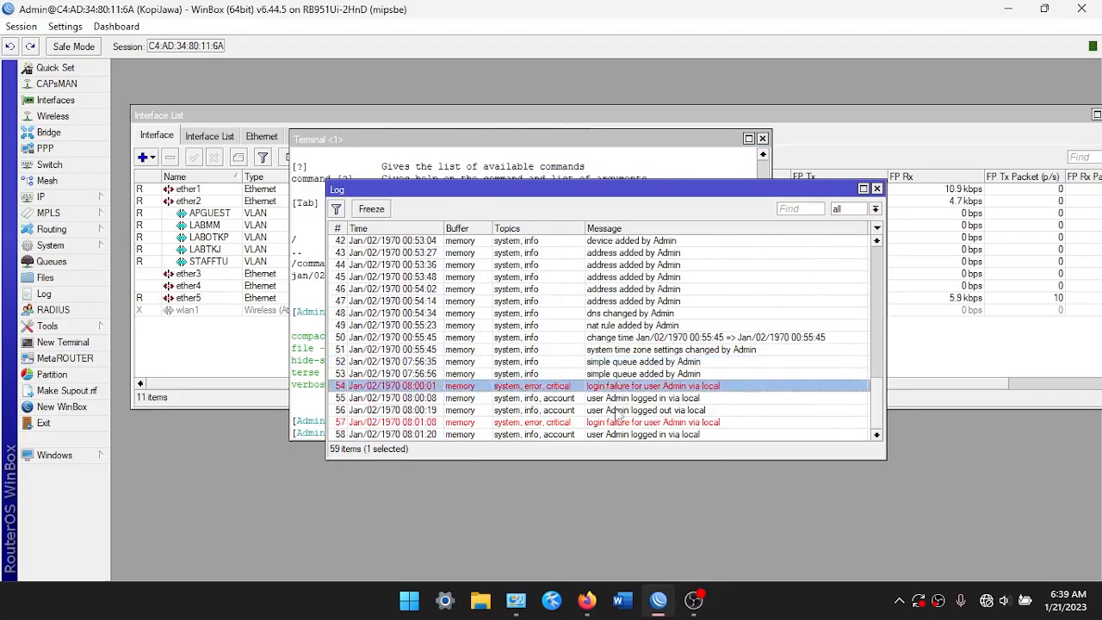
{"action": "left_click", "coordinate": [618, 412]}
{"action": "left_click", "coordinate": [631, 423]}
{"action": "left_click", "coordinate": [681, 339]}
{"action": "scroll", "coordinate": [699, 316], "scroll_direction": "up", "scroll_amount": 2}
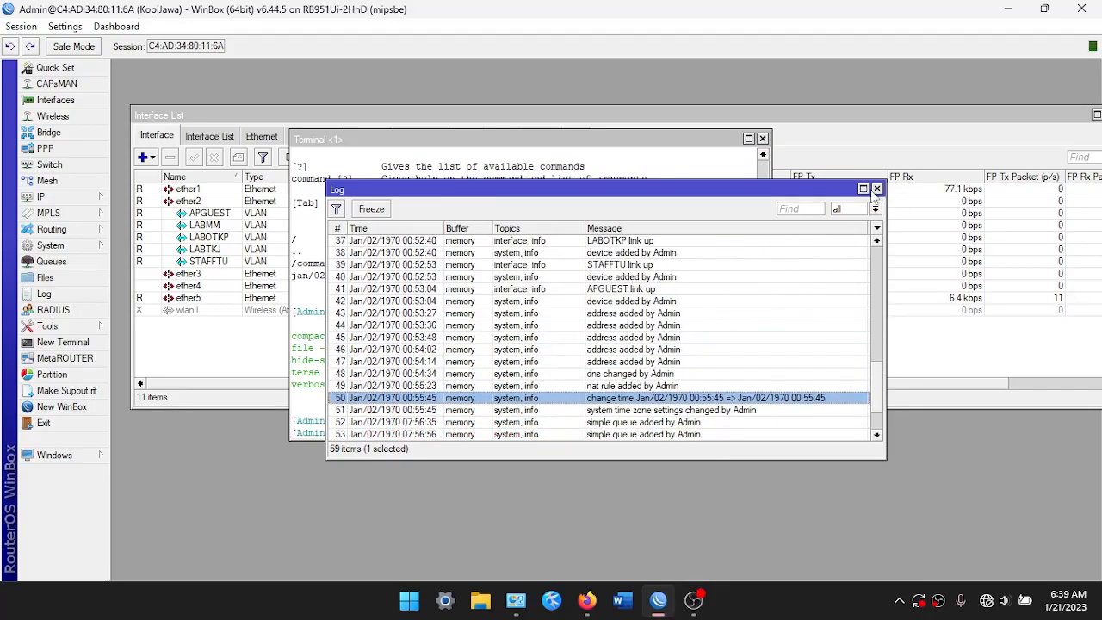
{"action": "left_click", "coordinate": [877, 189]}
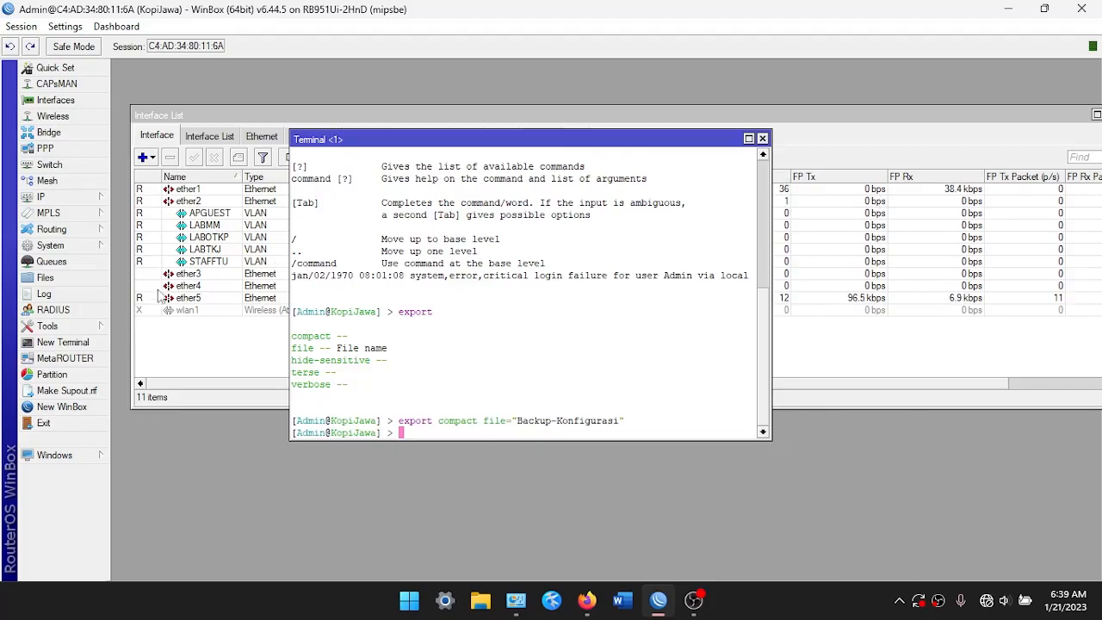
Add an interface graphing rule for all interfaces from 0.0.0.0/0, stored on disk
{"action": "left_click", "coordinate": [47, 326]}
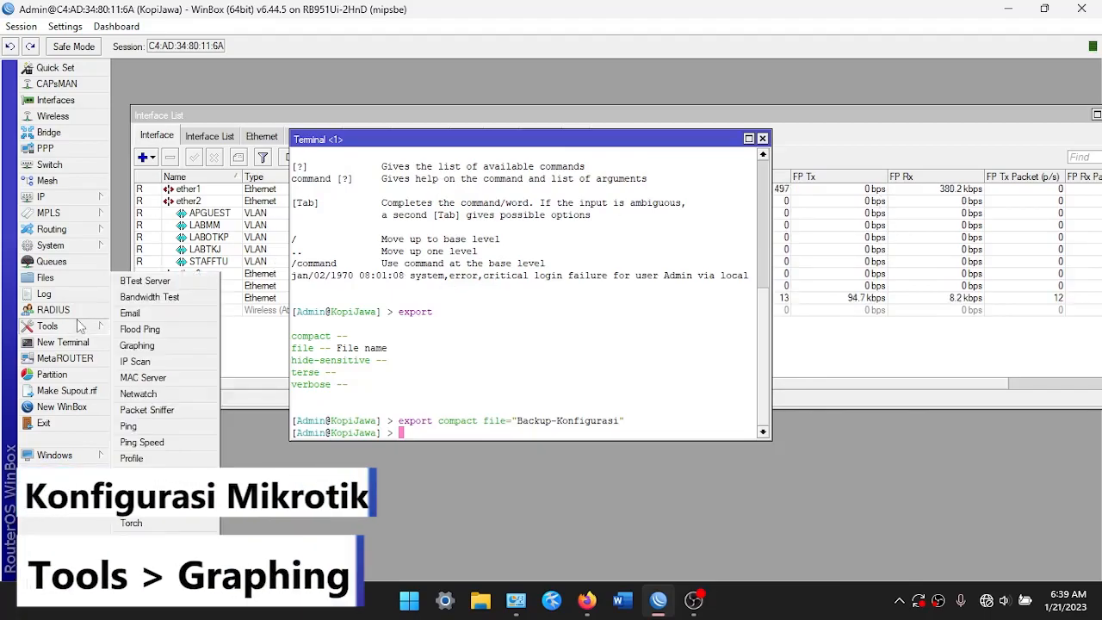
{"action": "left_click", "coordinate": [140, 345]}
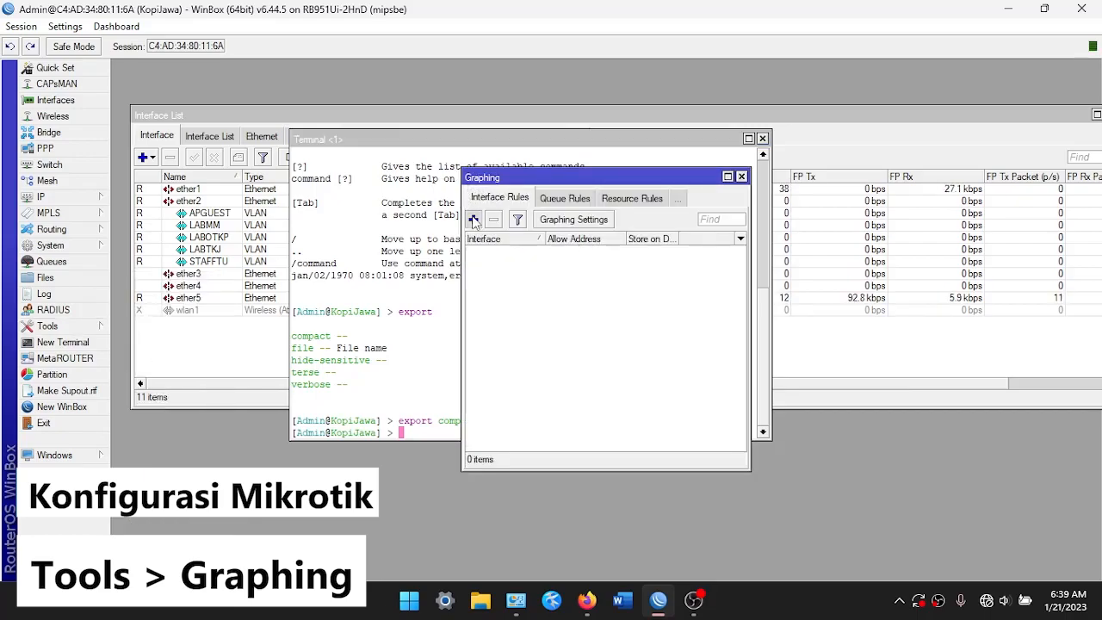
{"action": "left_click", "coordinate": [474, 219]}
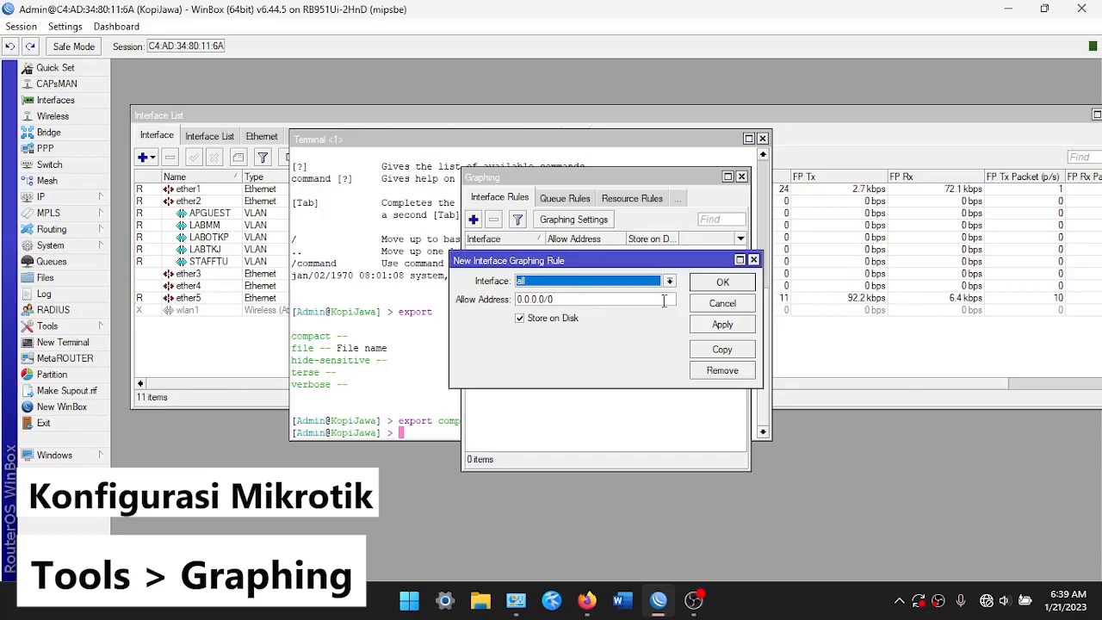
{"action": "left_click", "coordinate": [721, 325]}
{"action": "left_click", "coordinate": [750, 282]}
{"action": "left_click_drag", "start_coordinate": [462, 192], "coordinate": [208, 192]}
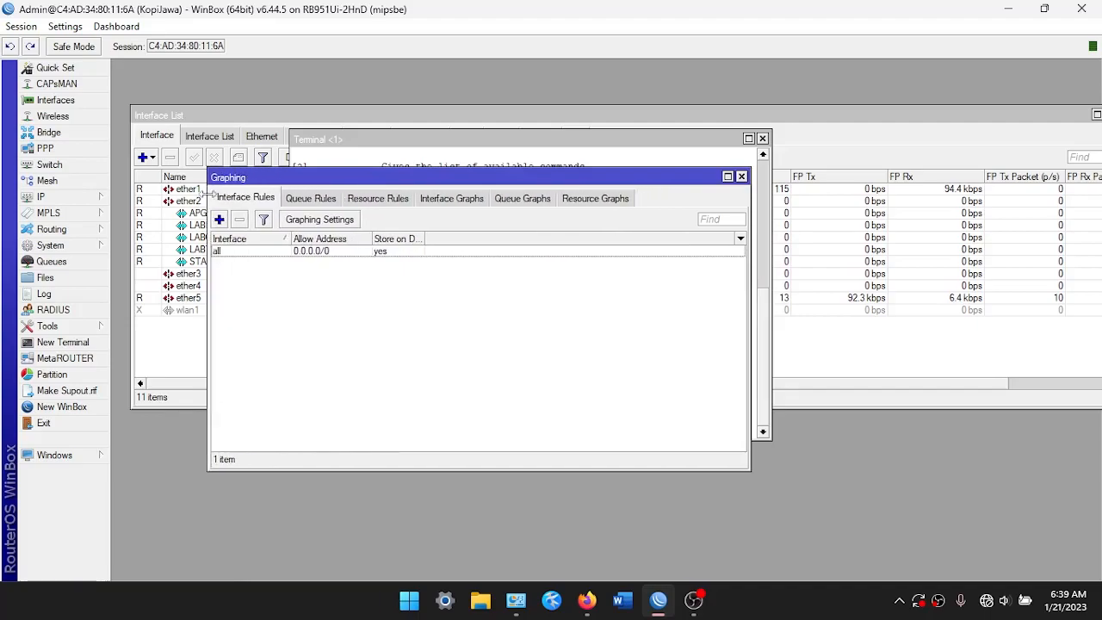
Review the graphing tabs and view the APGUEST traffic graph in Interface Graphs
{"action": "left_click", "coordinate": [327, 255]}
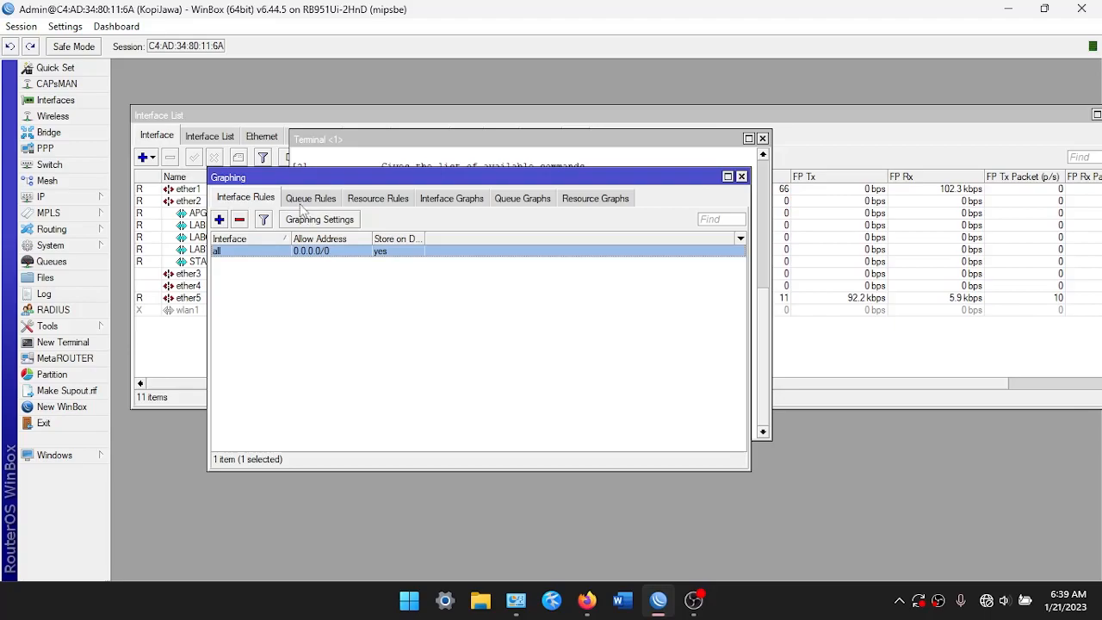
{"action": "left_click", "coordinate": [308, 198]}
{"action": "left_click", "coordinate": [383, 198]}
{"action": "left_click", "coordinate": [262, 199]}
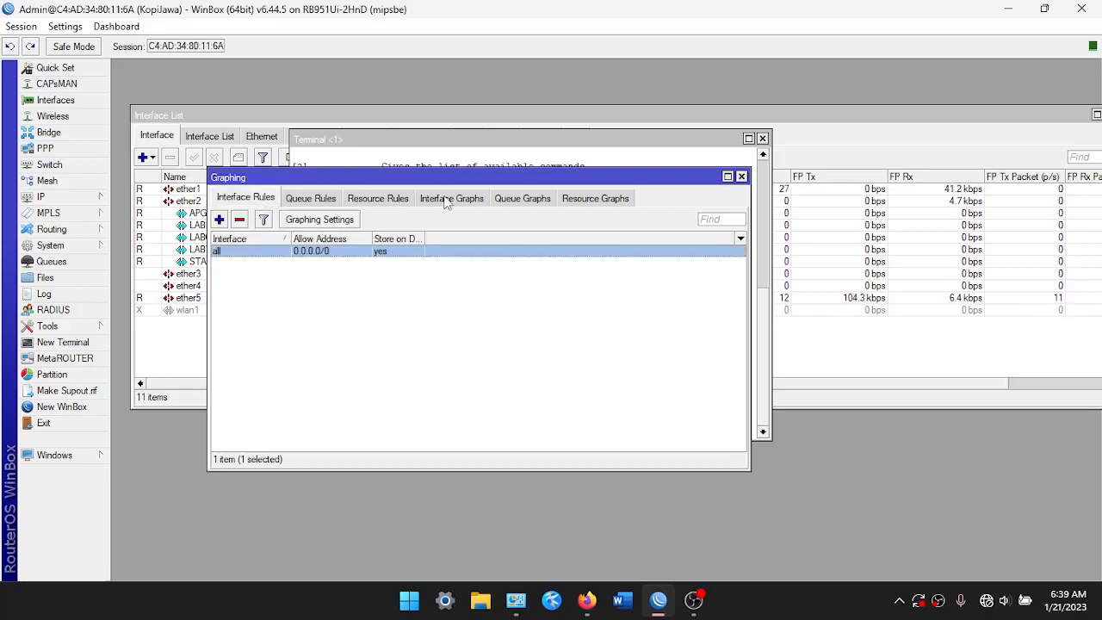
{"action": "left_click", "coordinate": [440, 199]}
{"action": "left_click", "coordinate": [269, 201]}
{"action": "left_click", "coordinate": [432, 207]}
{"action": "double_click", "coordinate": [245, 252]}
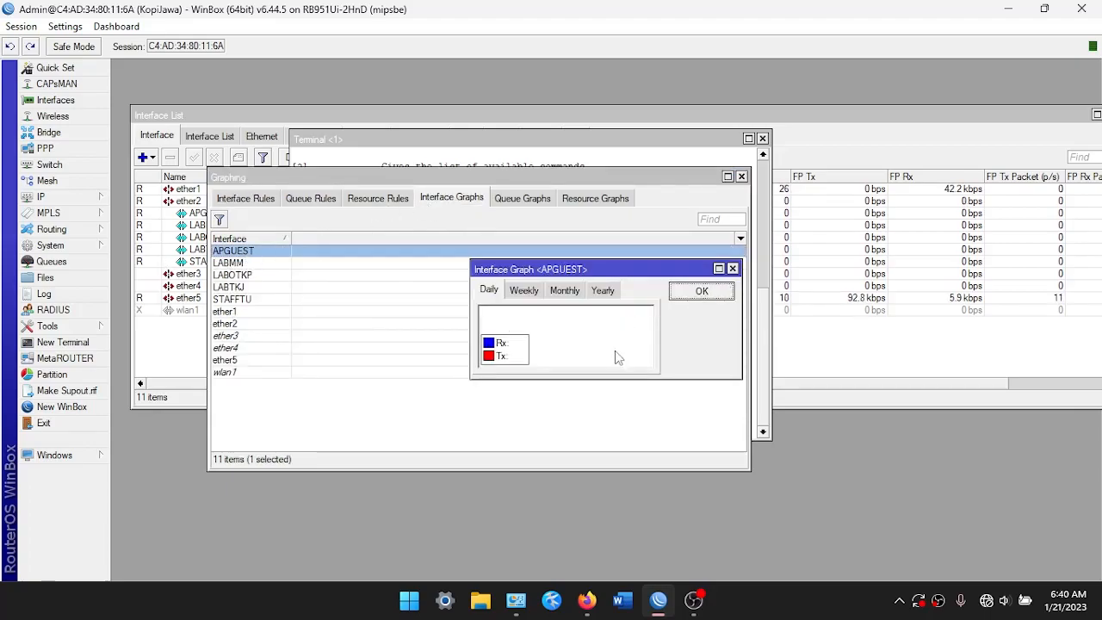
{"action": "left_click", "coordinate": [732, 268]}
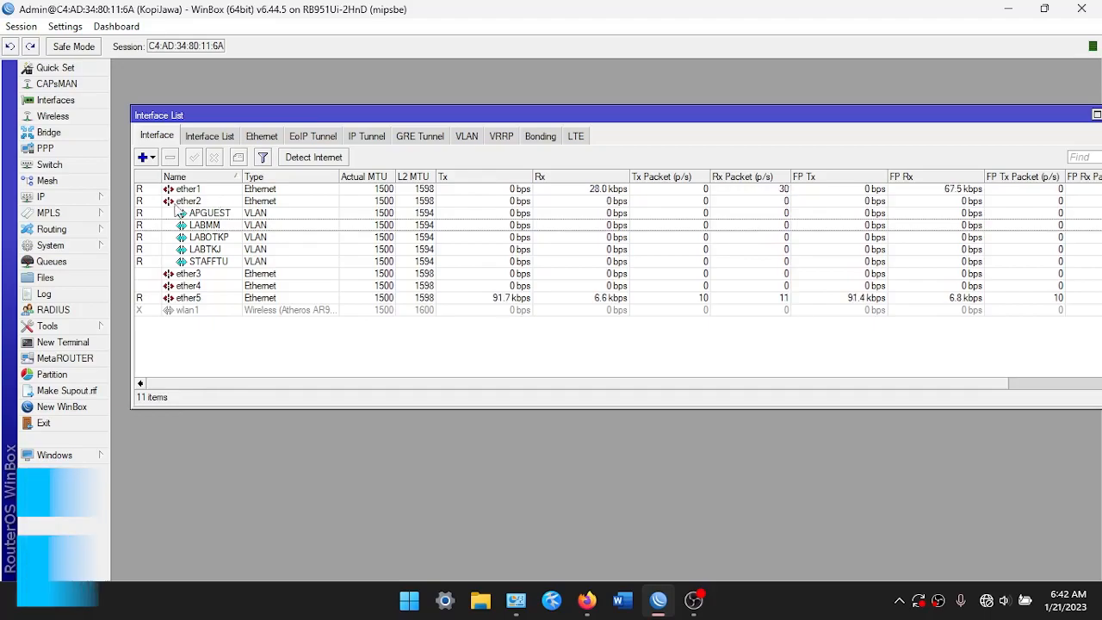
Start a new firewall filter rule matching traffic coming in on the all vlan interface list
{"action": "left_click", "coordinate": [102, 197]}
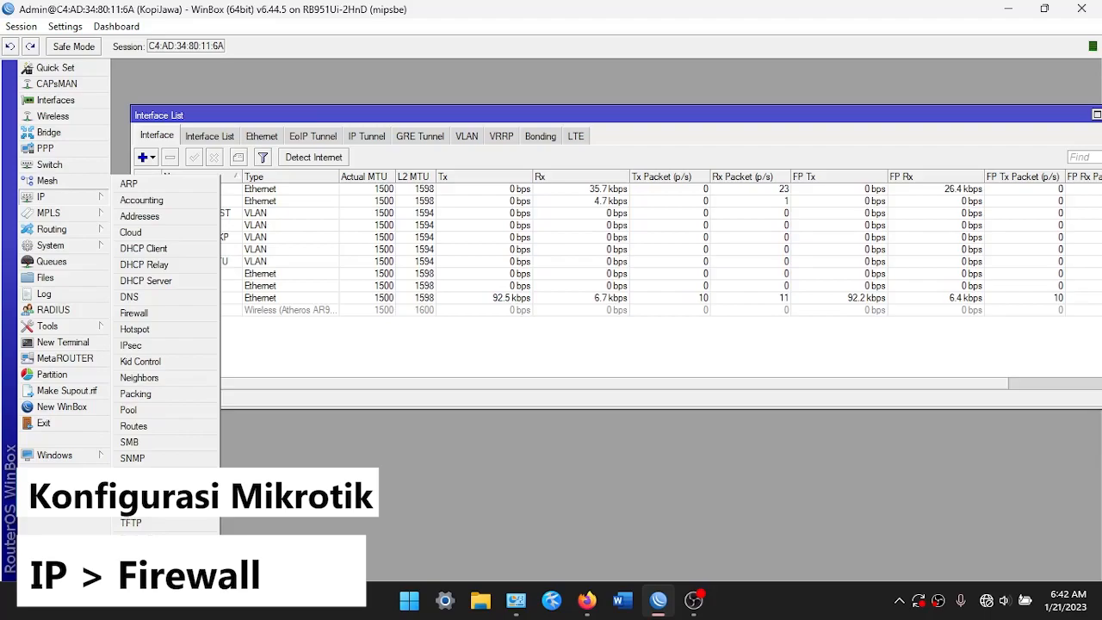
{"action": "left_click", "coordinate": [143, 314]}
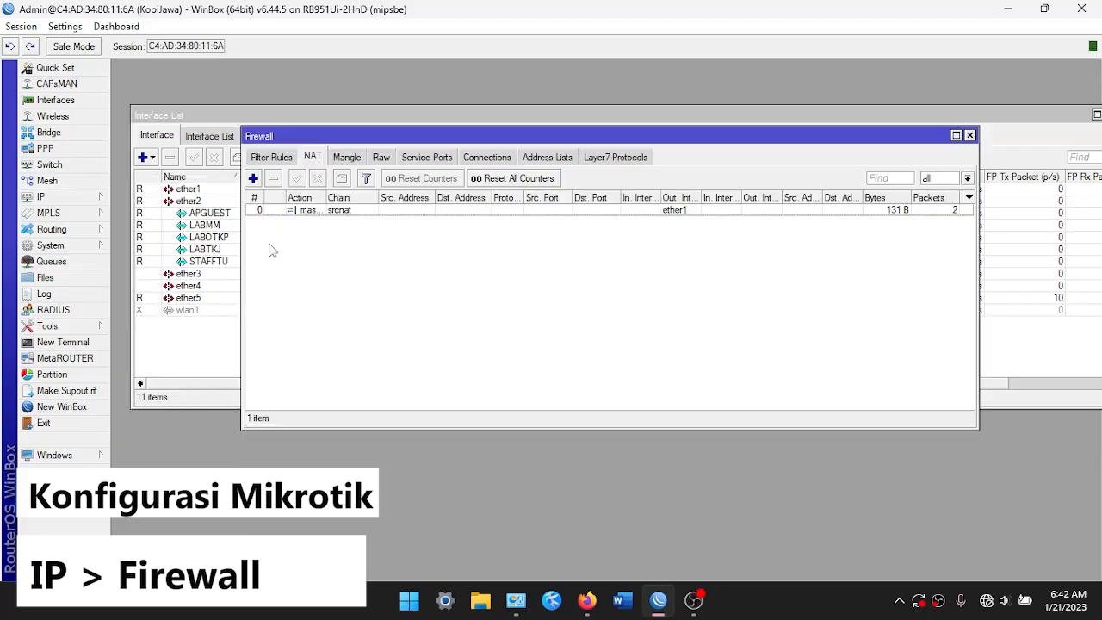
{"action": "left_click", "coordinate": [290, 159]}
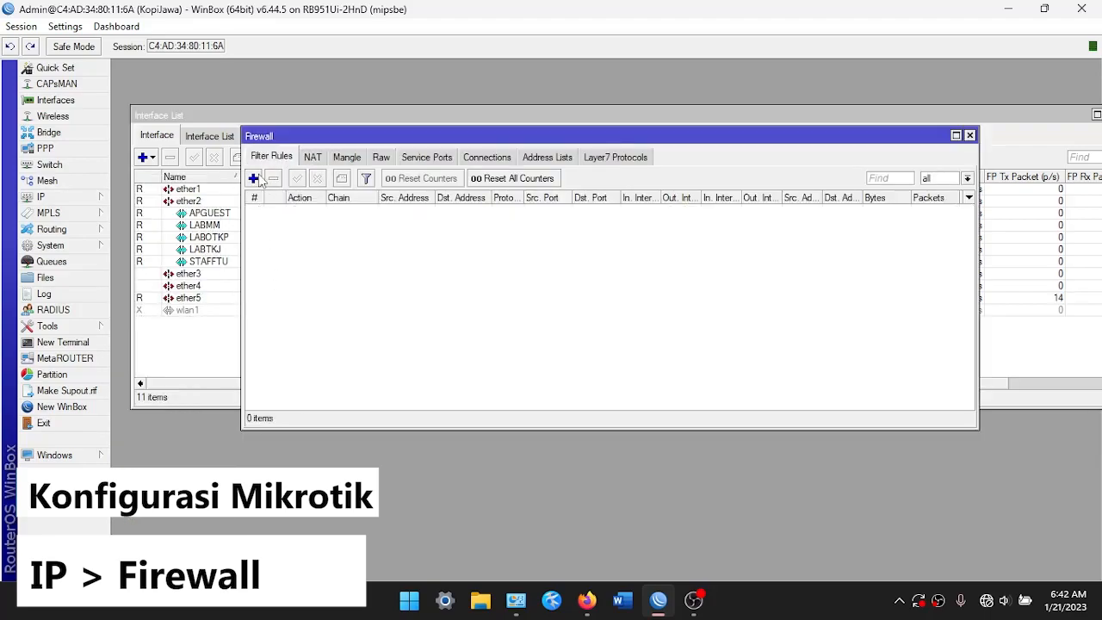
{"action": "left_click", "coordinate": [257, 177]}
{"action": "left_click", "coordinate": [618, 313]}
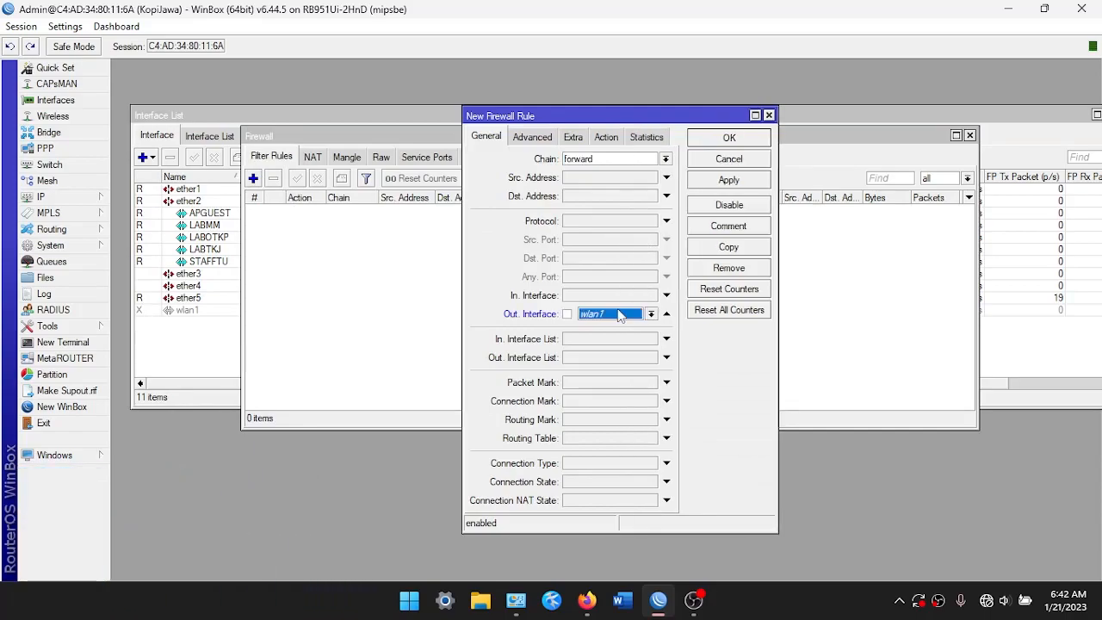
{"action": "left_click", "coordinate": [618, 315]}
{"action": "left_click", "coordinate": [608, 403]}
{"action": "left_click", "coordinate": [666, 313]}
{"action": "left_click", "coordinate": [666, 295]}
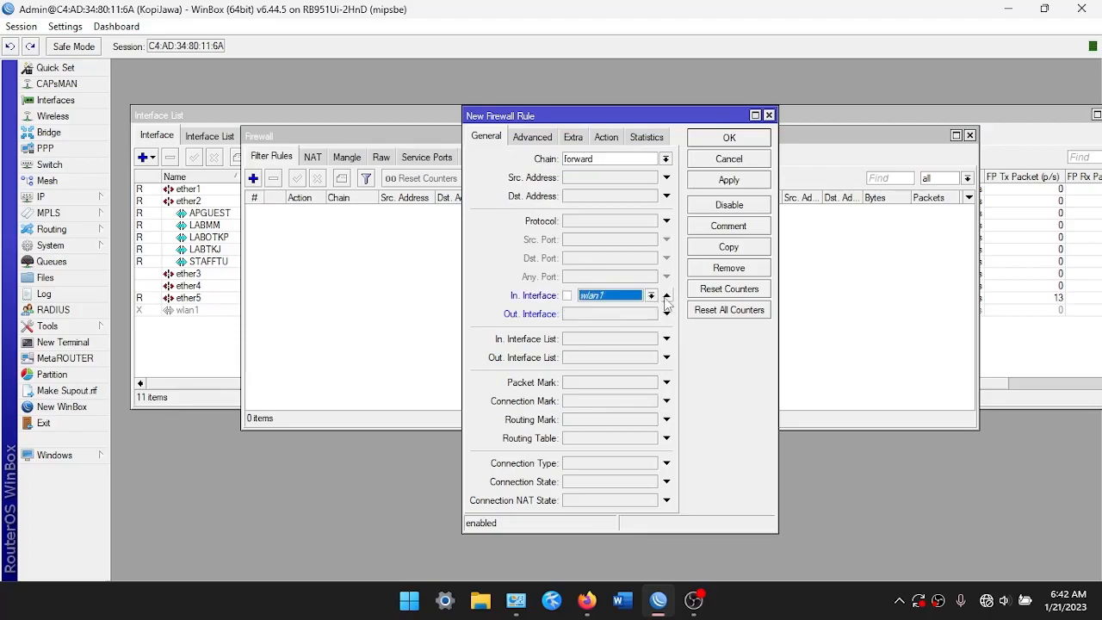
{"action": "left_click", "coordinate": [647, 296]}
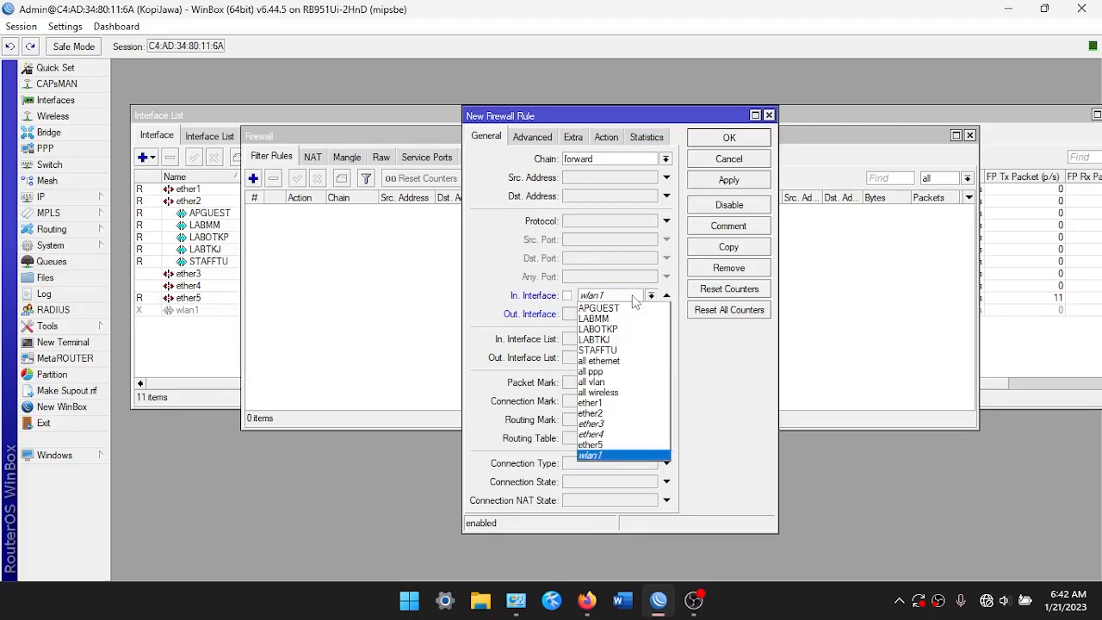
{"action": "left_click", "coordinate": [637, 374]}
Set the rule's action to reject and chain to input, save it, and close Firewall
{"action": "left_click", "coordinate": [605, 137]}
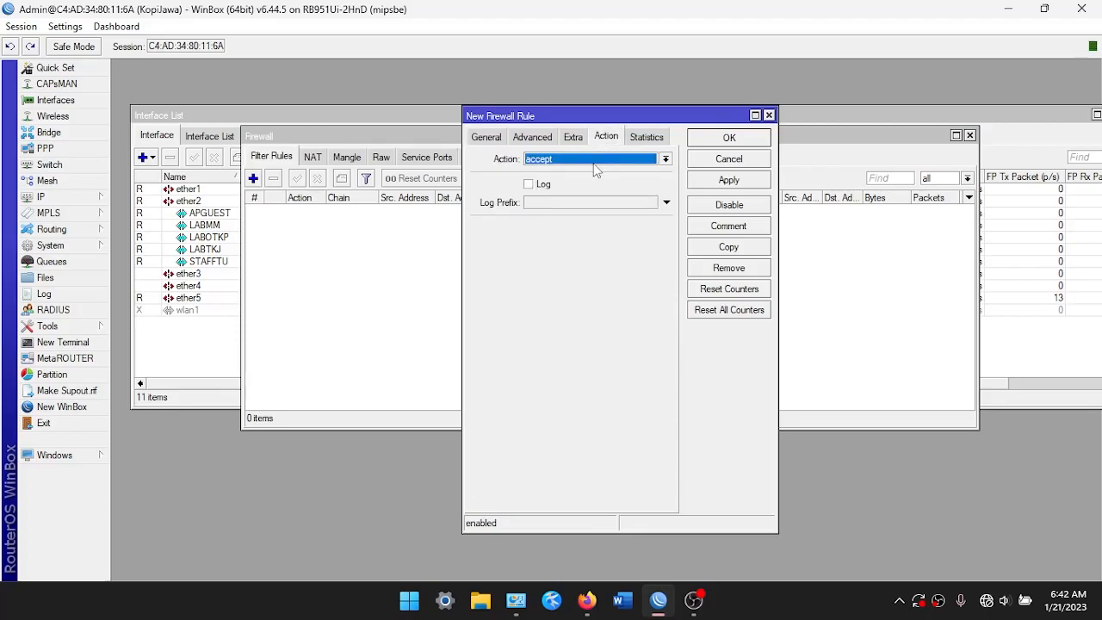
{"action": "left_click", "coordinate": [549, 159]}
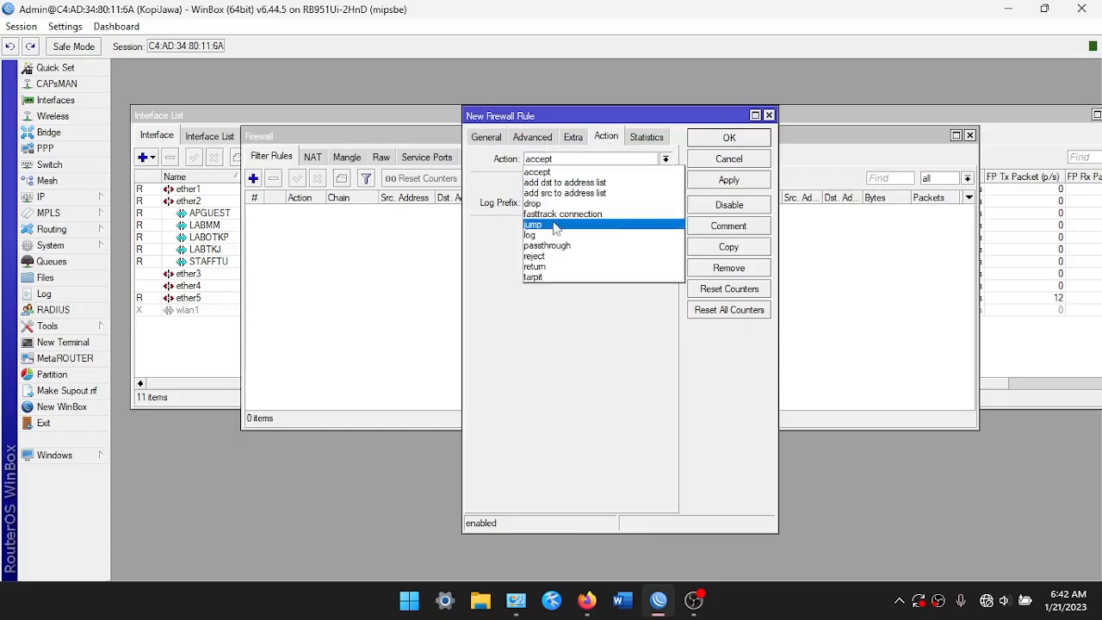
{"action": "left_click", "coordinate": [551, 256]}
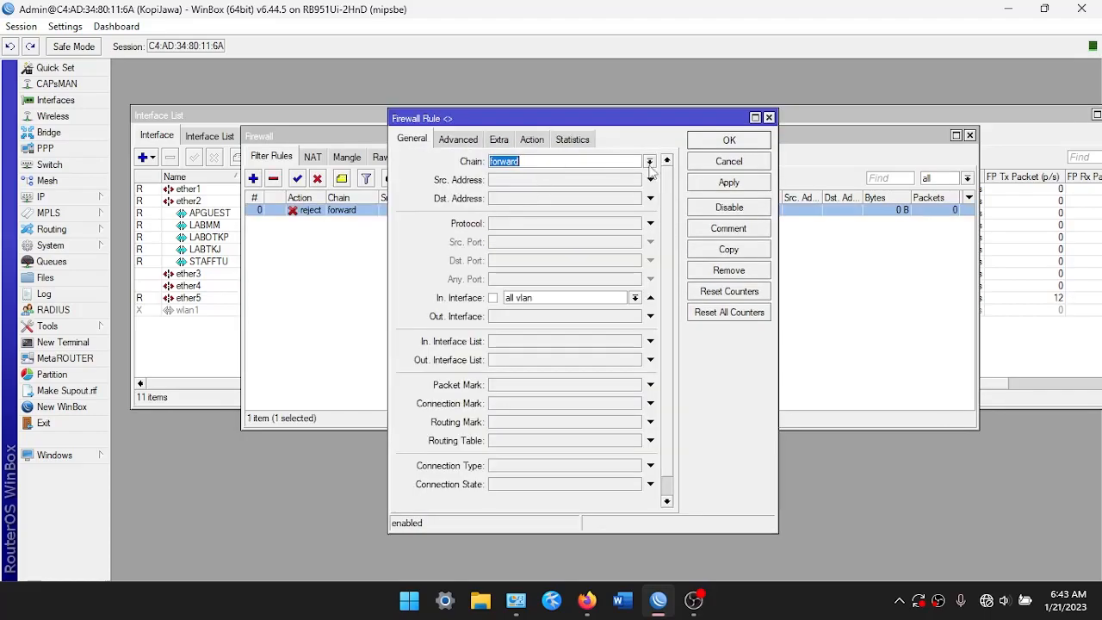
{"action": "left_click", "coordinate": [650, 164]}
{"action": "left_click", "coordinate": [633, 186]}
{"action": "left_click", "coordinate": [709, 183]}
{"action": "left_click", "coordinate": [711, 145]}
{"action": "left_click", "coordinate": [465, 285]}
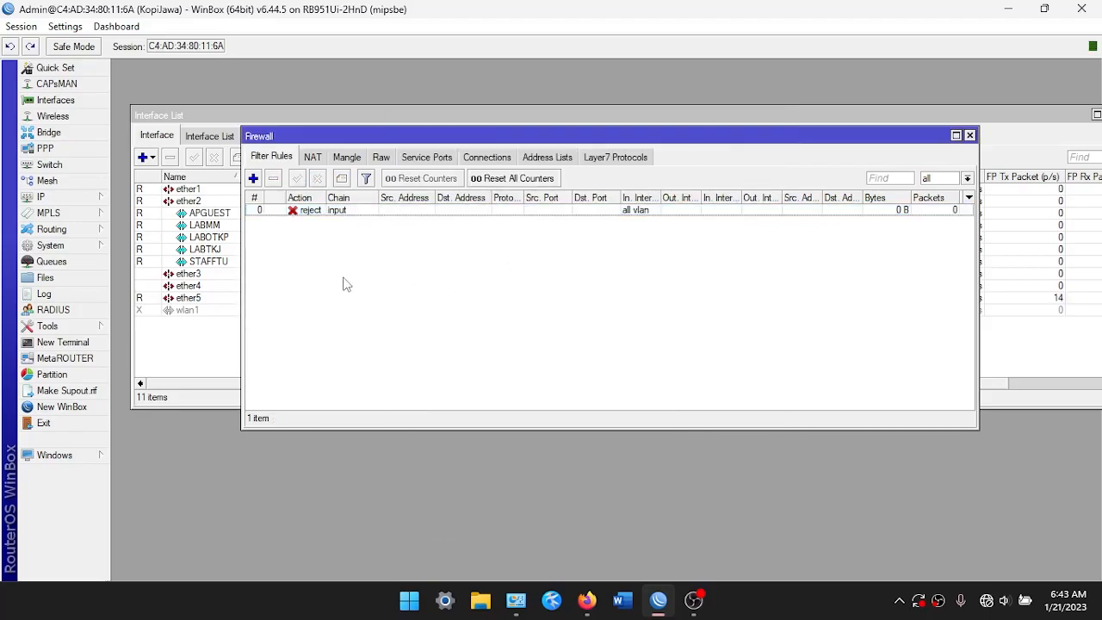
{"action": "key", "text": "Escape"}
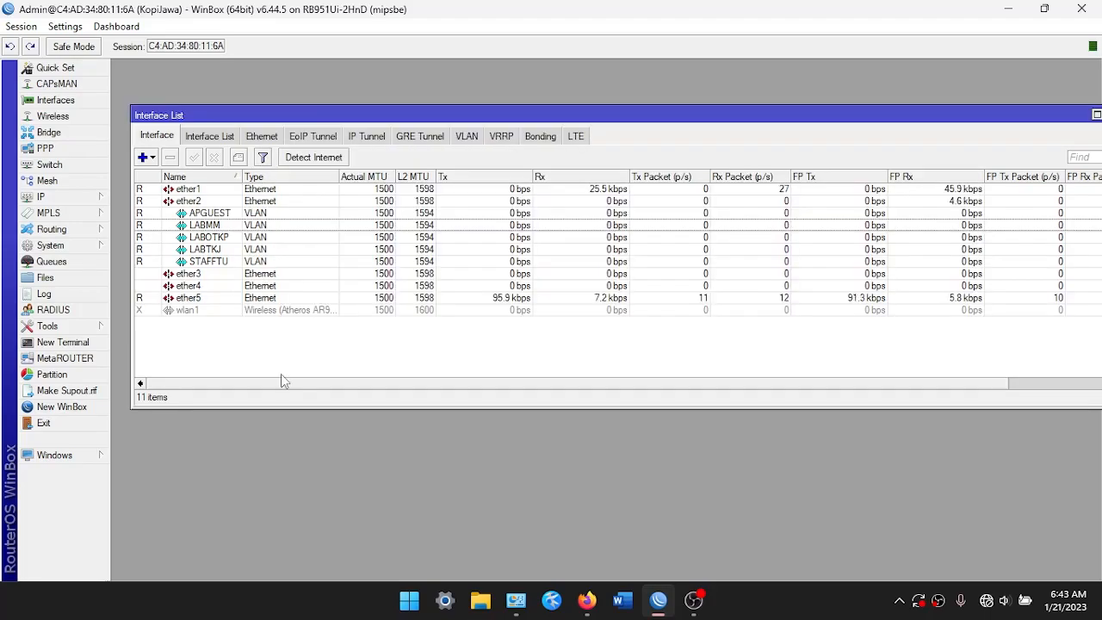
Keep neighbor discovery on dynamic interfaces, then show the empty Interface List memberships tab
{"action": "left_click", "coordinate": [71, 199]}
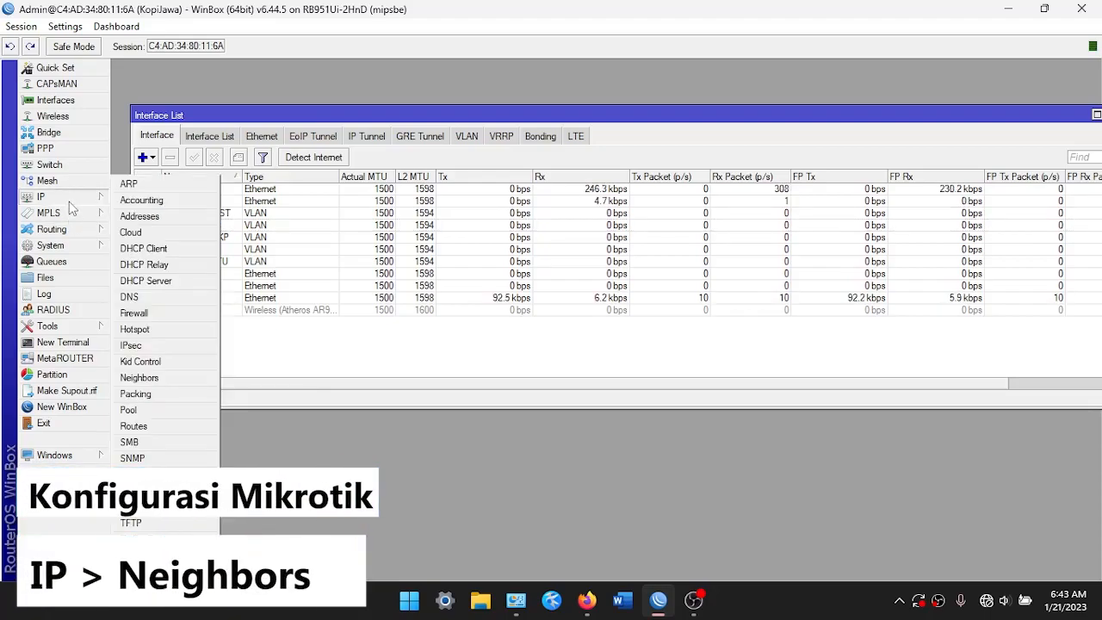
{"action": "left_click", "coordinate": [153, 378]}
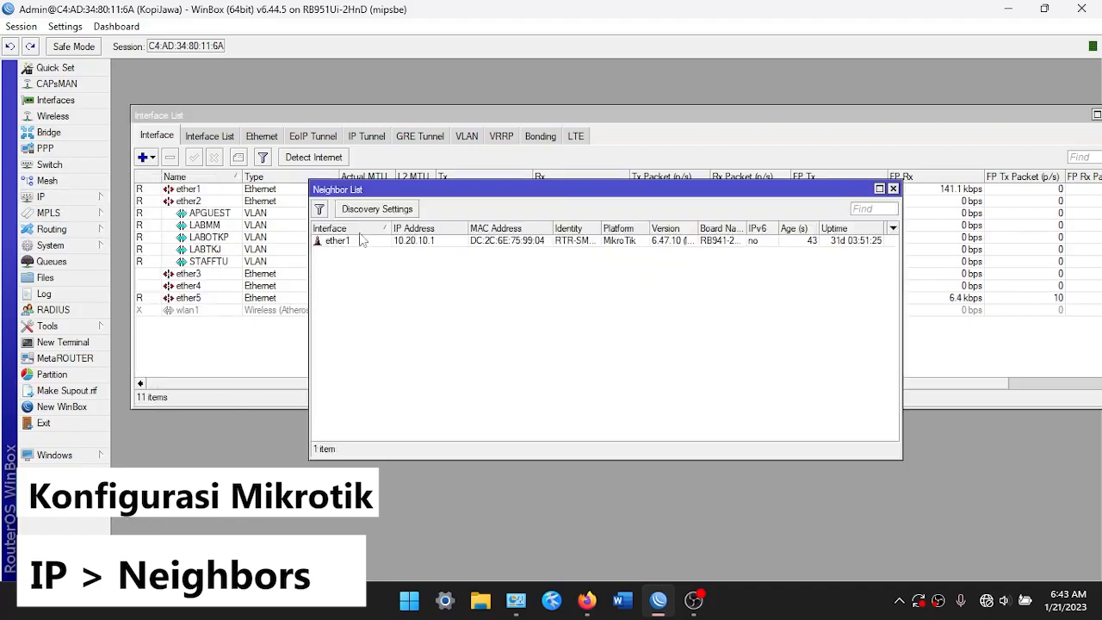
{"action": "left_click", "coordinate": [410, 212]}
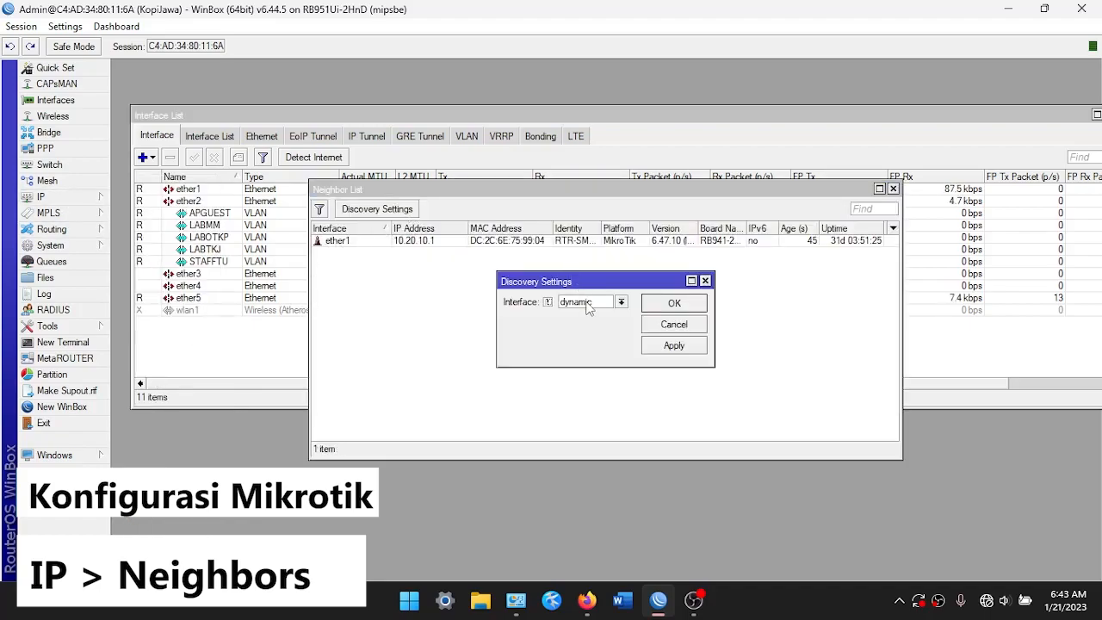
{"action": "left_click", "coordinate": [589, 303]}
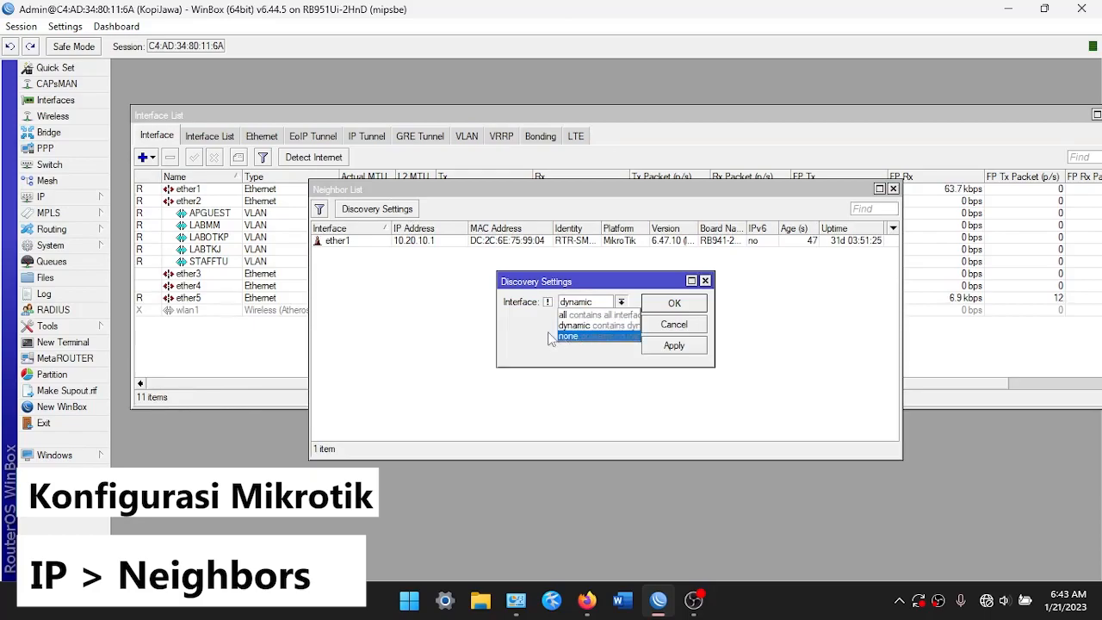
{"action": "left_click", "coordinate": [568, 325]}
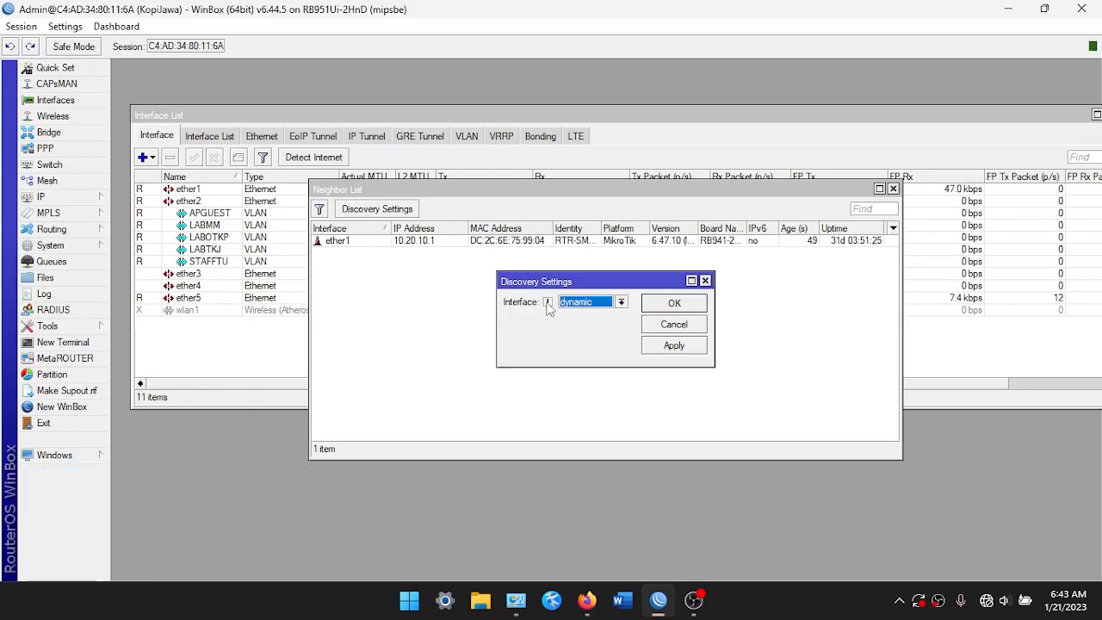
{"action": "left_click", "coordinate": [581, 304]}
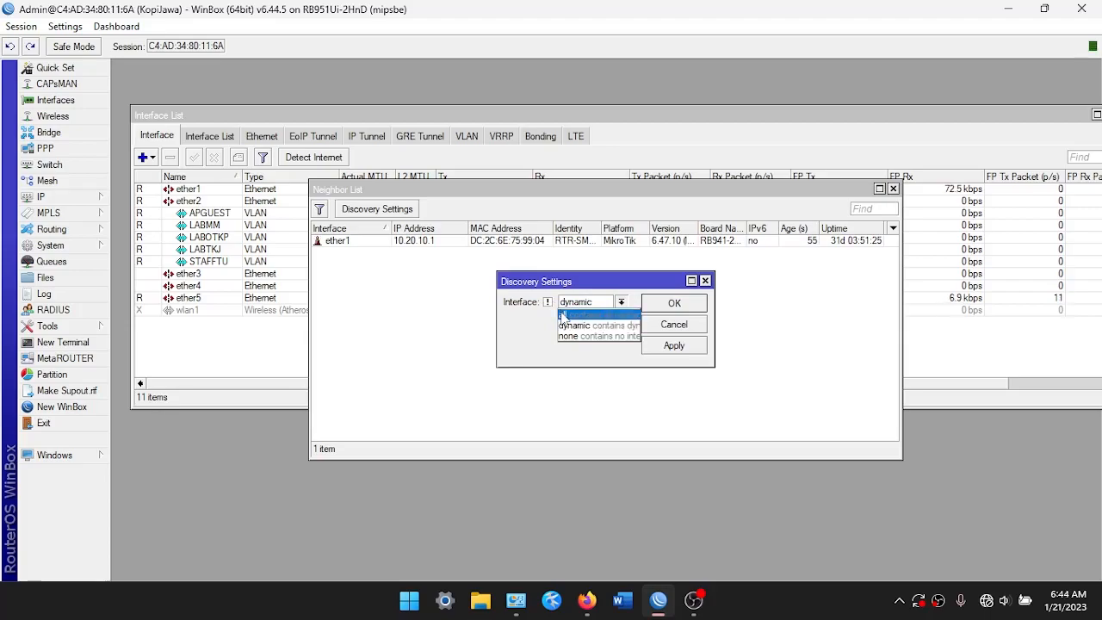
{"action": "left_click", "coordinate": [546, 321]}
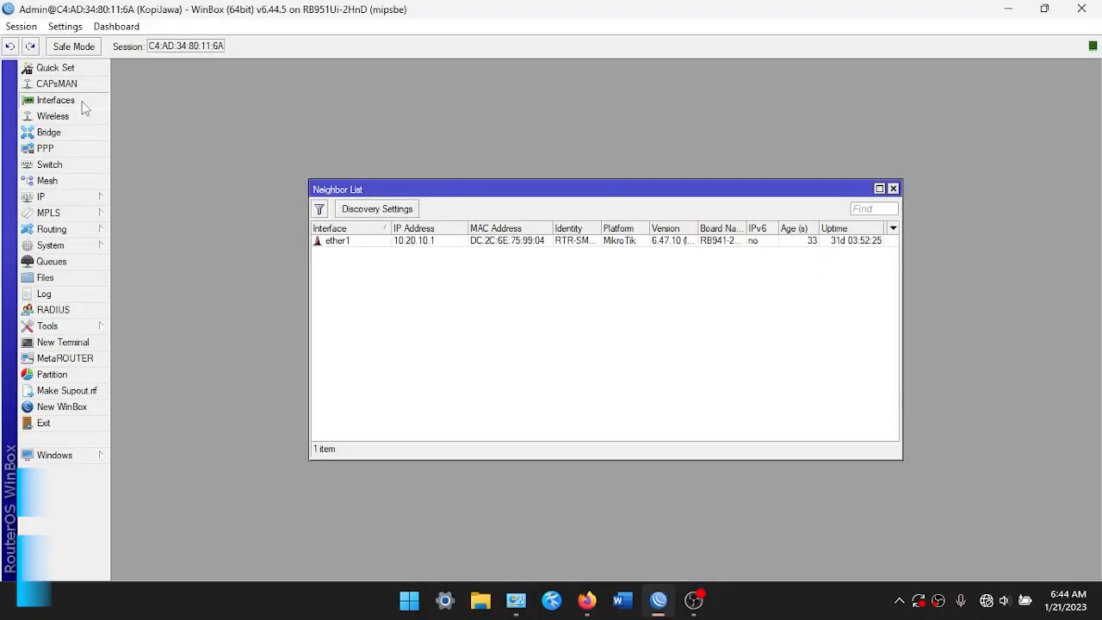
{"action": "left_click", "coordinate": [81, 102]}
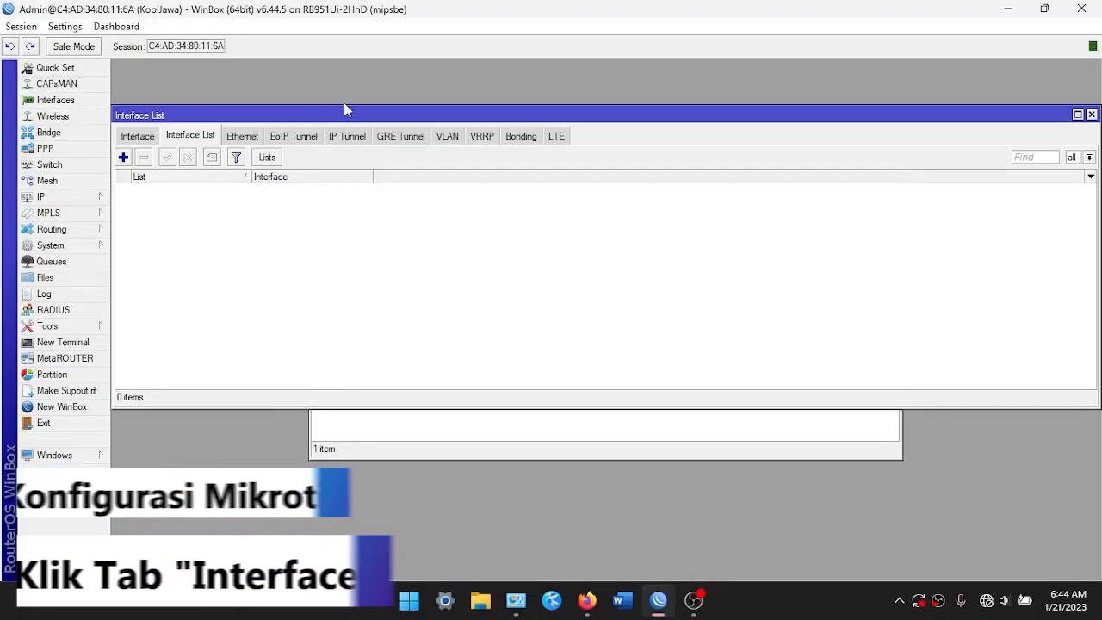
Create a new interface list named 'Block Discovery'
{"action": "left_click", "coordinate": [267, 157]}
{"action": "left_click", "coordinate": [537, 209]}
{"action": "key", "text": "BackSpace"}
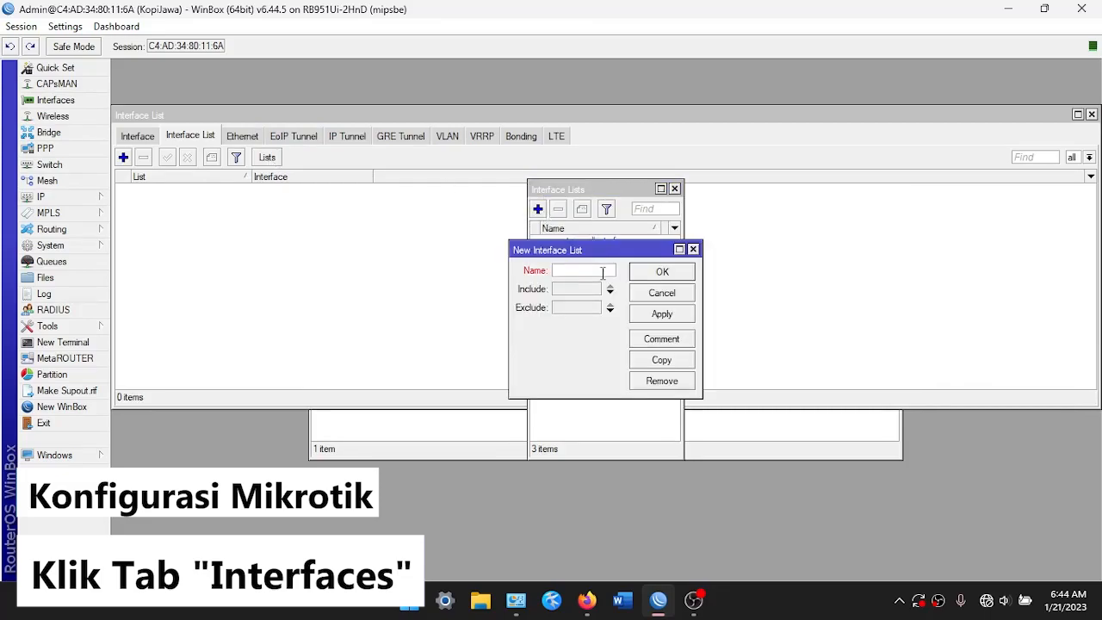
{"action": "type", "text": "Block Discovery"}
{"action": "left_click", "coordinate": [643, 316]}
{"action": "left_click", "coordinate": [693, 250]}
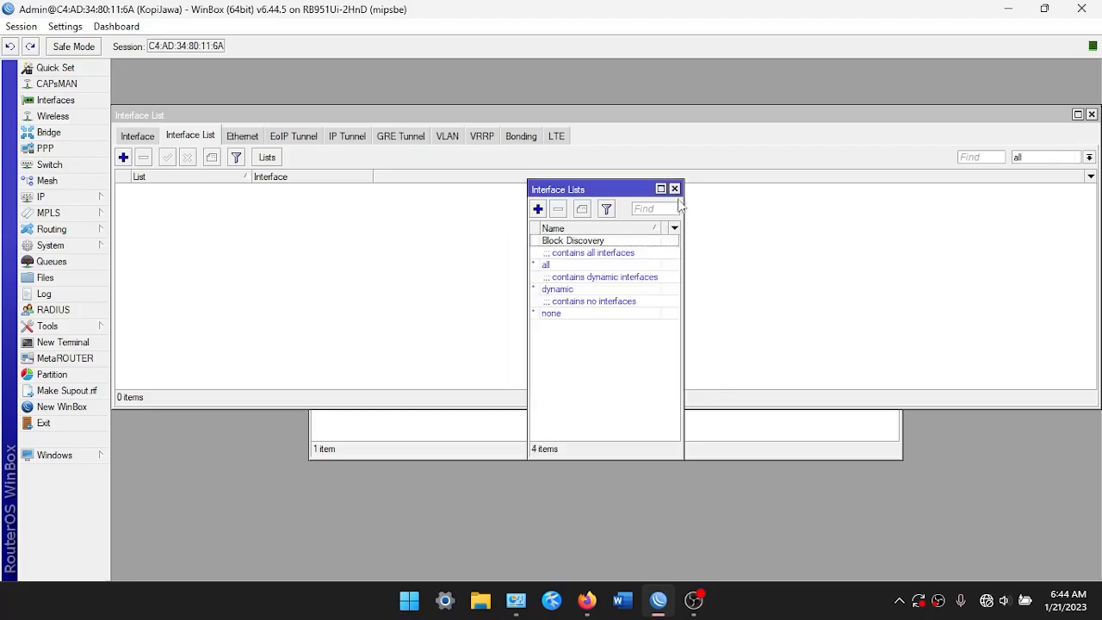
{"action": "left_click", "coordinate": [674, 188]}
Add ether1 and ether2 as members of the Block Discovery list
{"action": "left_click", "coordinate": [123, 156]}
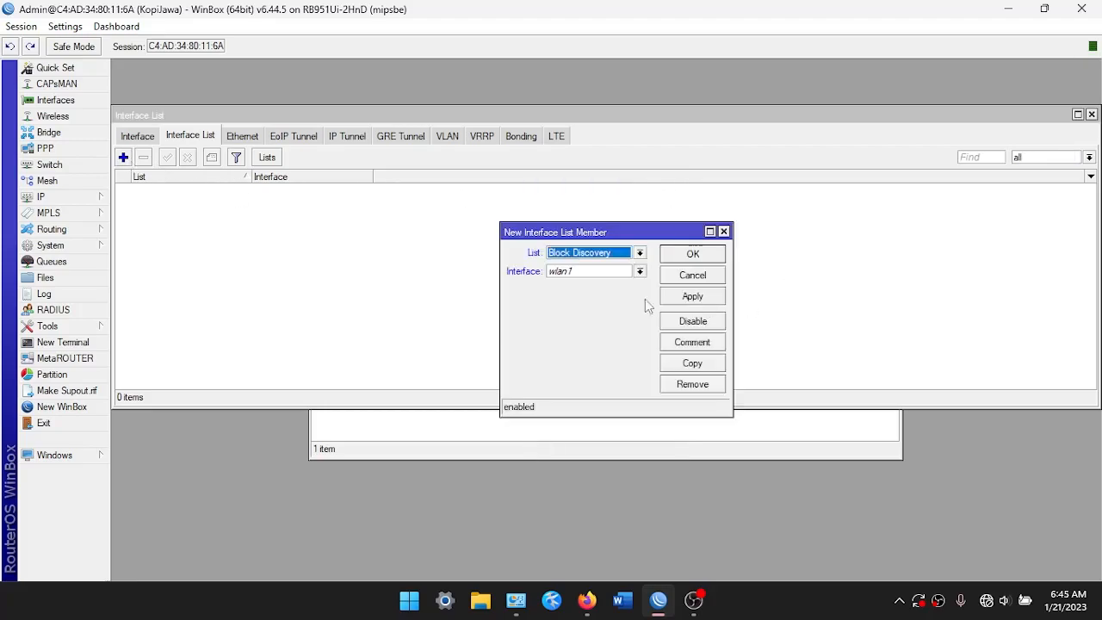
{"action": "left_click", "coordinate": [607, 272]}
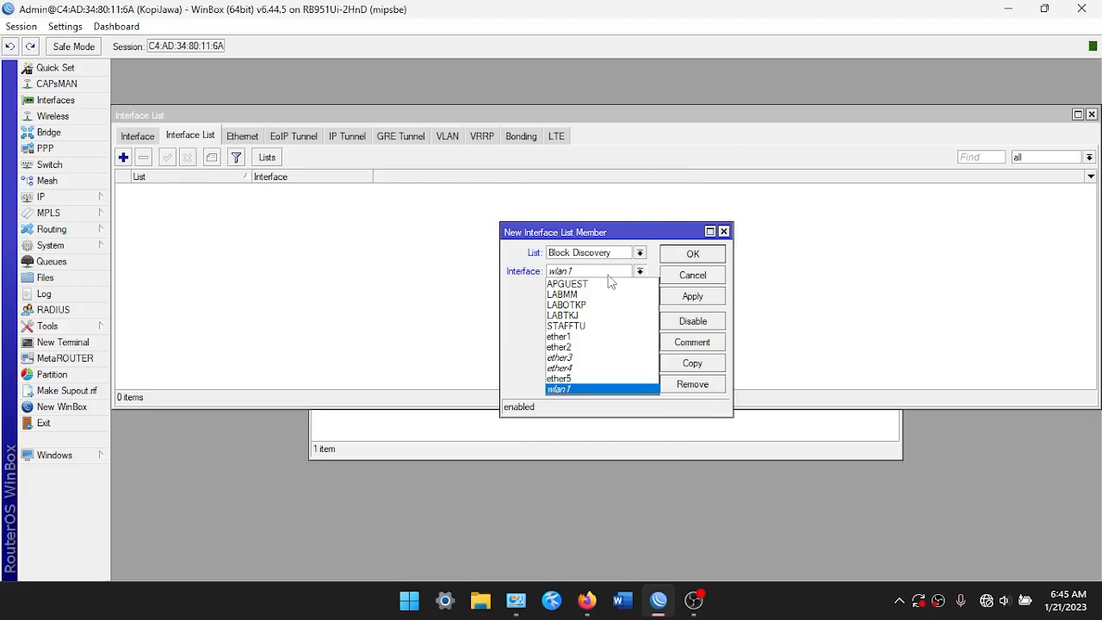
{"action": "left_click", "coordinate": [609, 335]}
{"action": "left_click", "coordinate": [701, 295]}
{"action": "left_click", "coordinate": [700, 274]}
{"action": "left_click", "coordinate": [123, 157]}
{"action": "left_click", "coordinate": [608, 271]}
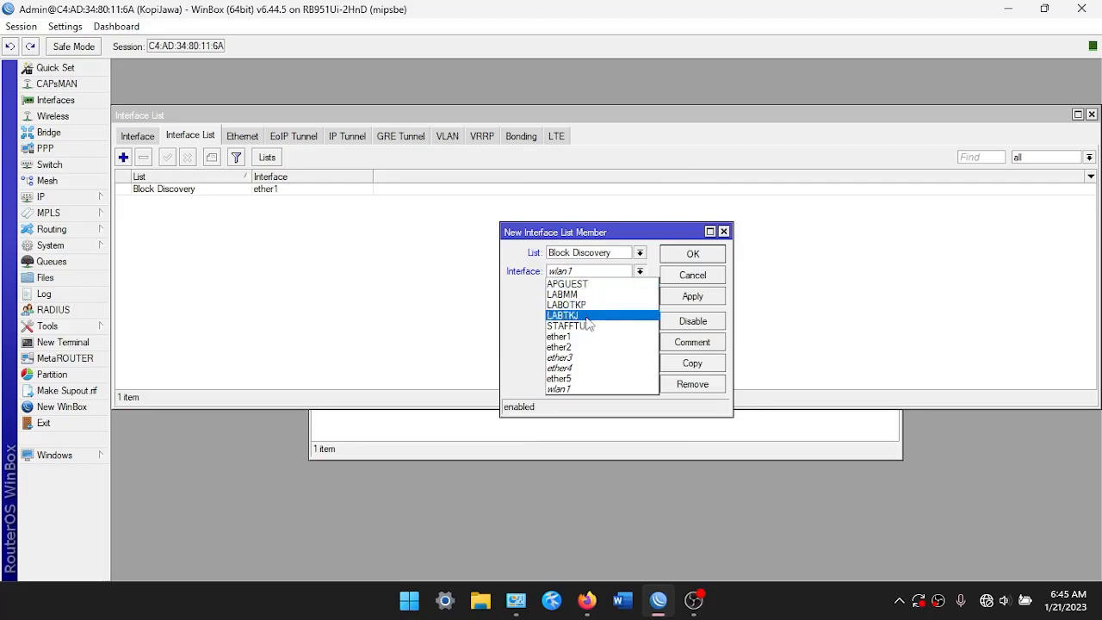
{"action": "left_click", "coordinate": [585, 347]}
{"action": "left_click", "coordinate": [692, 295]}
{"action": "left_click", "coordinate": [694, 258]}
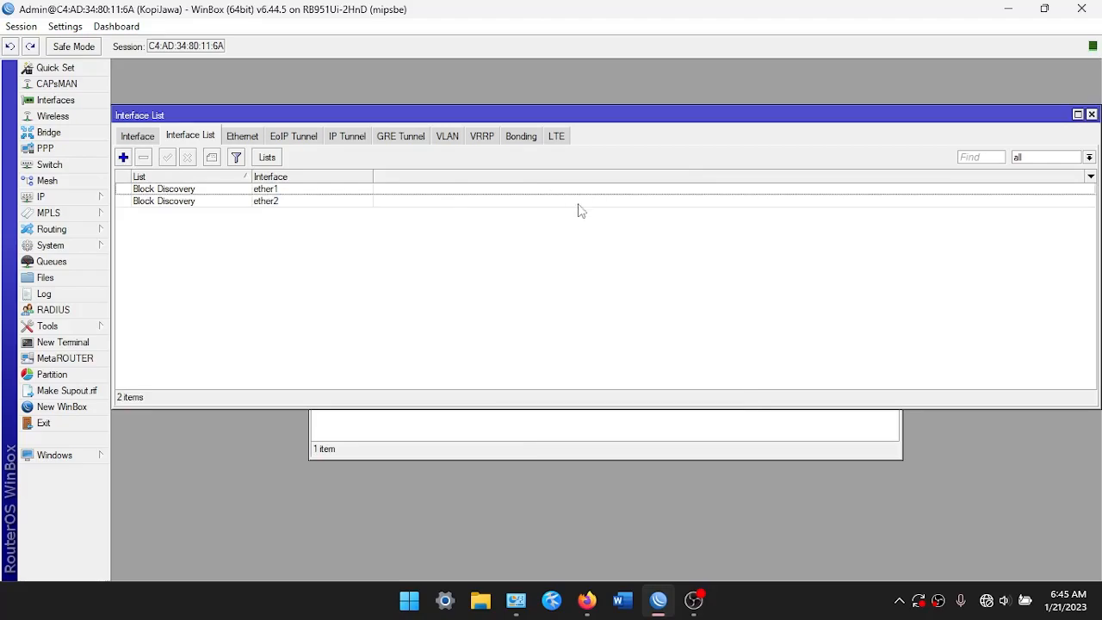
Set the discovery interface to '!Block Discovery' so every other interface is used, and apply
{"action": "left_click", "coordinate": [1090, 113]}
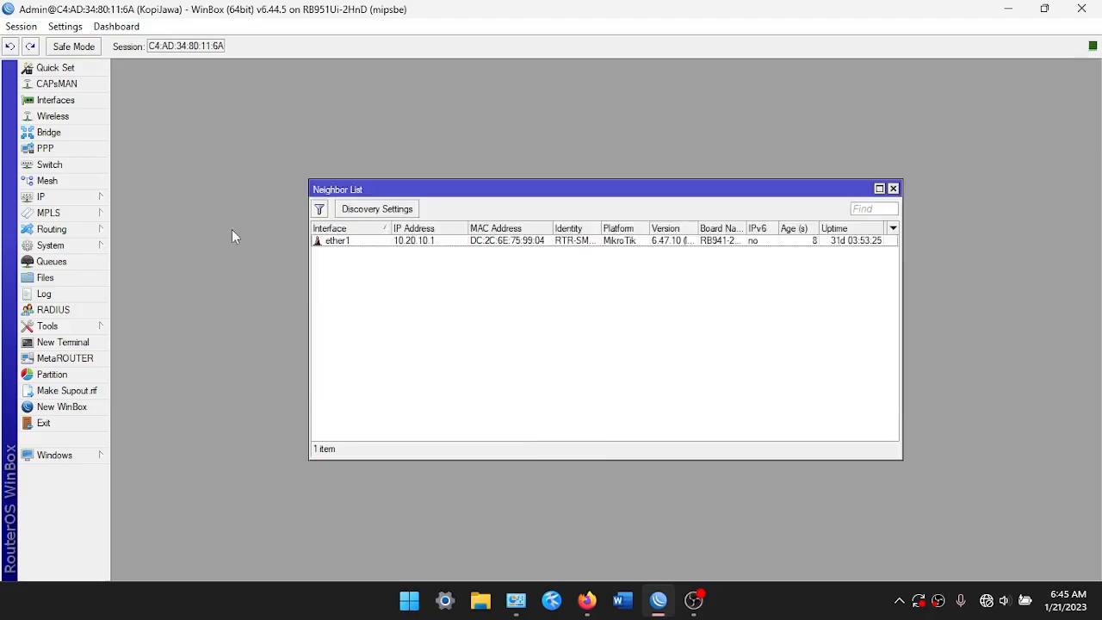
{"action": "left_click_drag", "start_coordinate": [314, 190], "coordinate": [280, 175]}
{"action": "left_click", "coordinate": [318, 197]}
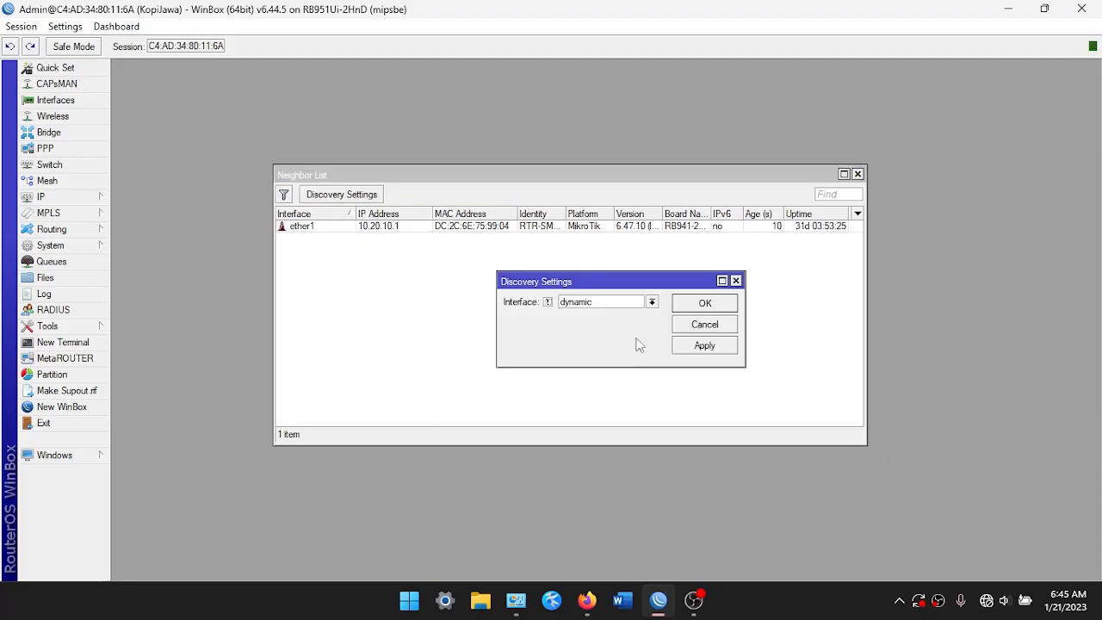
{"action": "left_click", "coordinate": [613, 304]}
{"action": "left_click", "coordinate": [617, 321]}
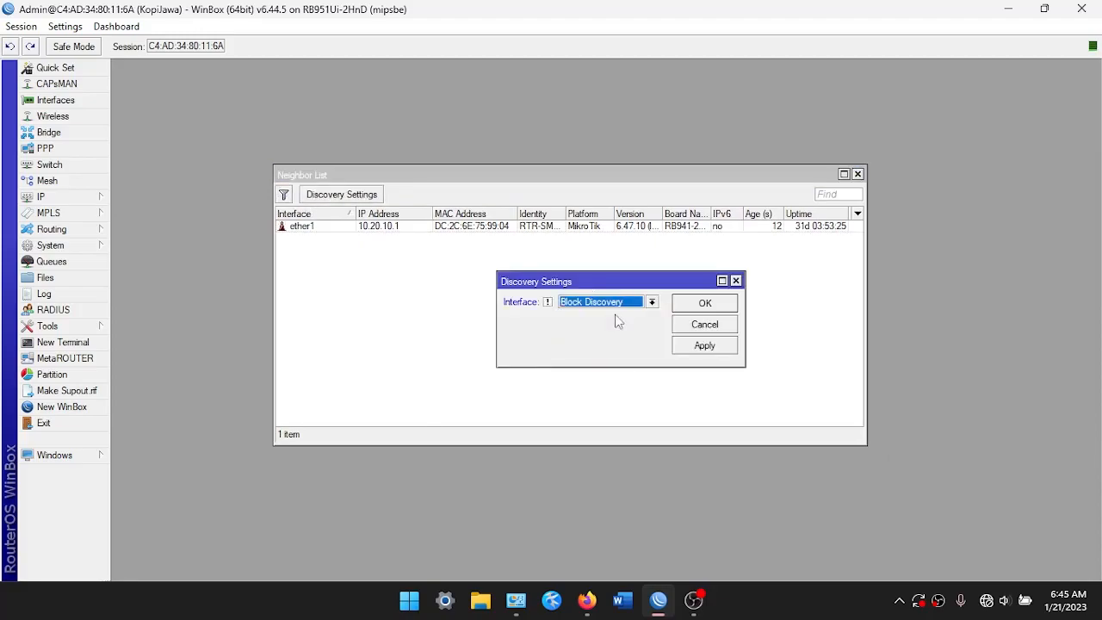
{"action": "left_click", "coordinate": [547, 302]}
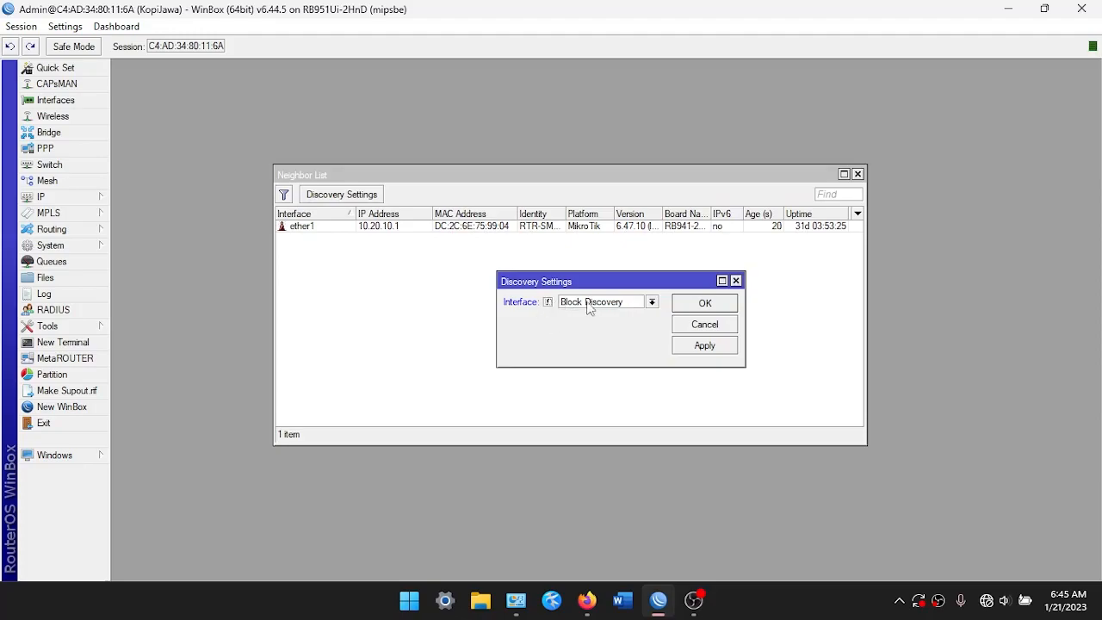
{"action": "left_click", "coordinate": [561, 304]}
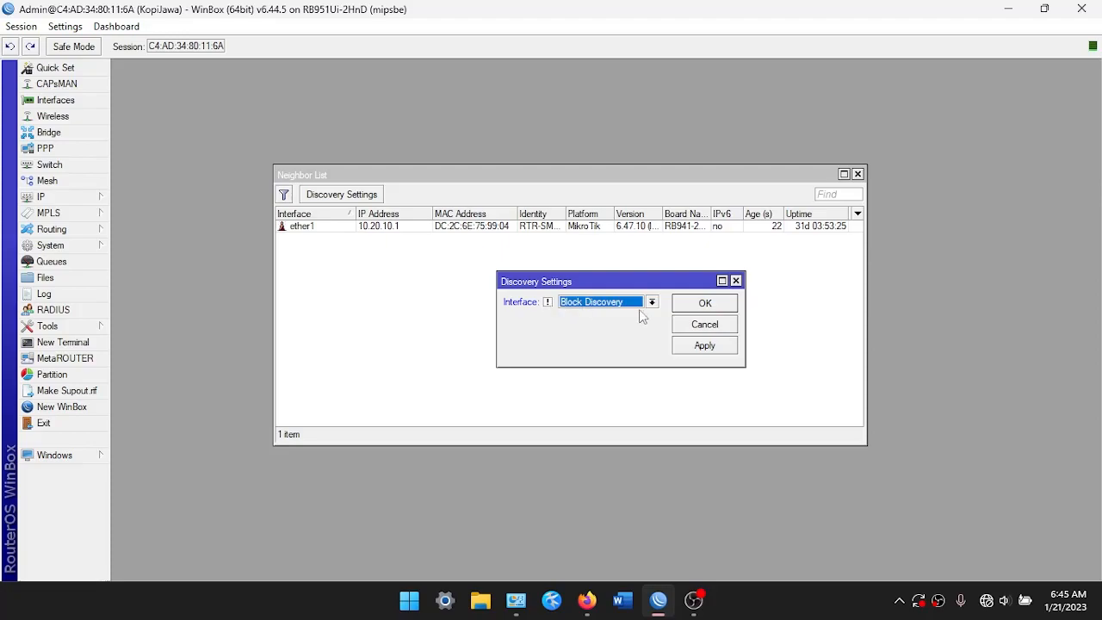
{"action": "left_click", "coordinate": [704, 345]}
{"action": "left_click", "coordinate": [699, 303]}
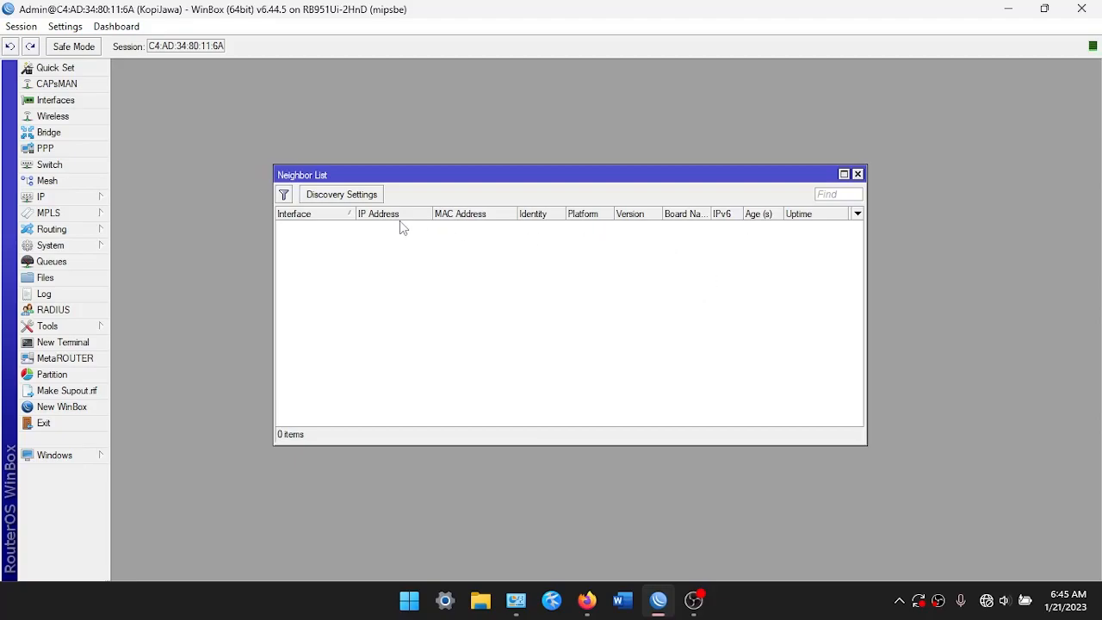
Close the Neighbor List and open the Ethernet adapter's properties via ncpa.cpl
{"action": "left_click", "coordinate": [857, 176]}
{"action": "key", "text": "super+r"}
{"action": "type", "text": "nca"}
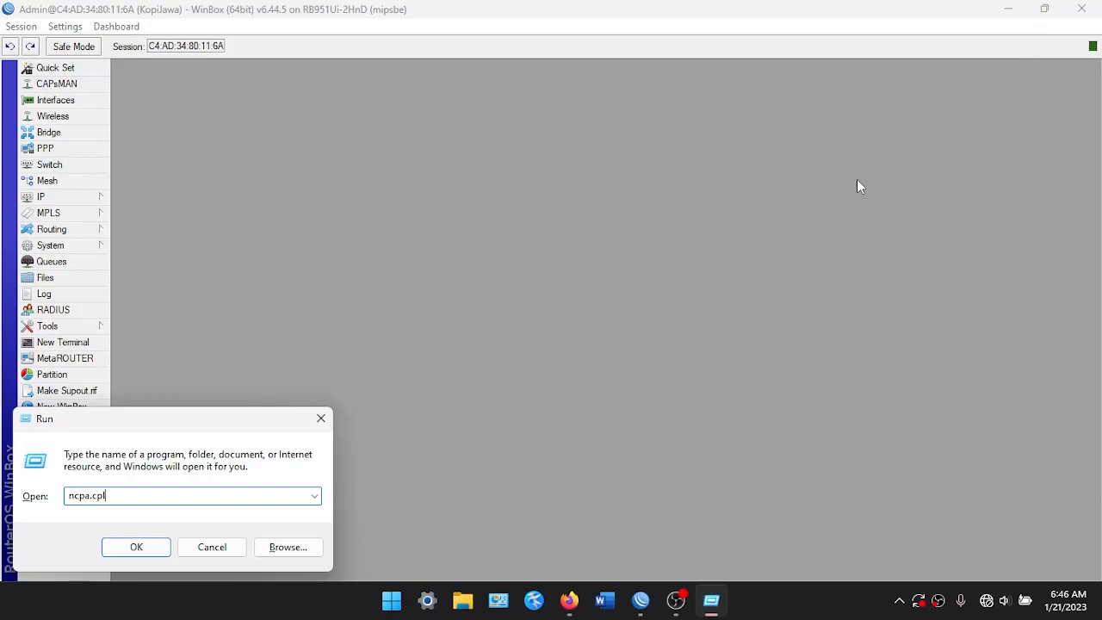
{"action": "key", "text": "Return"}
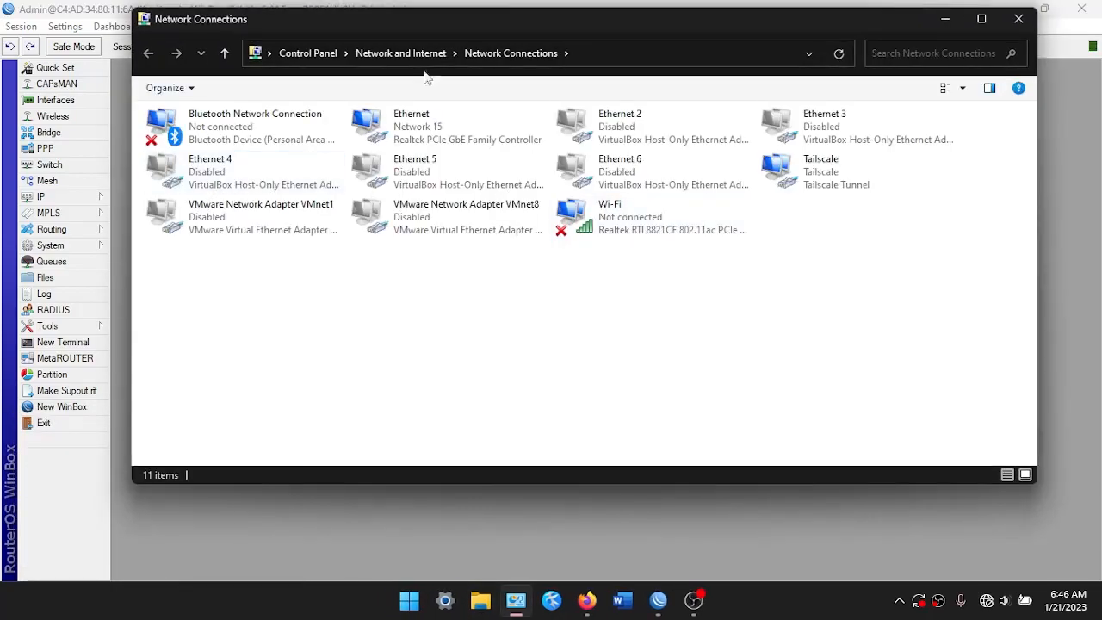
{"action": "left_click_drag", "start_coordinate": [517, 25], "coordinate": [492, 5]}
{"action": "left_click", "coordinate": [343, 136]}
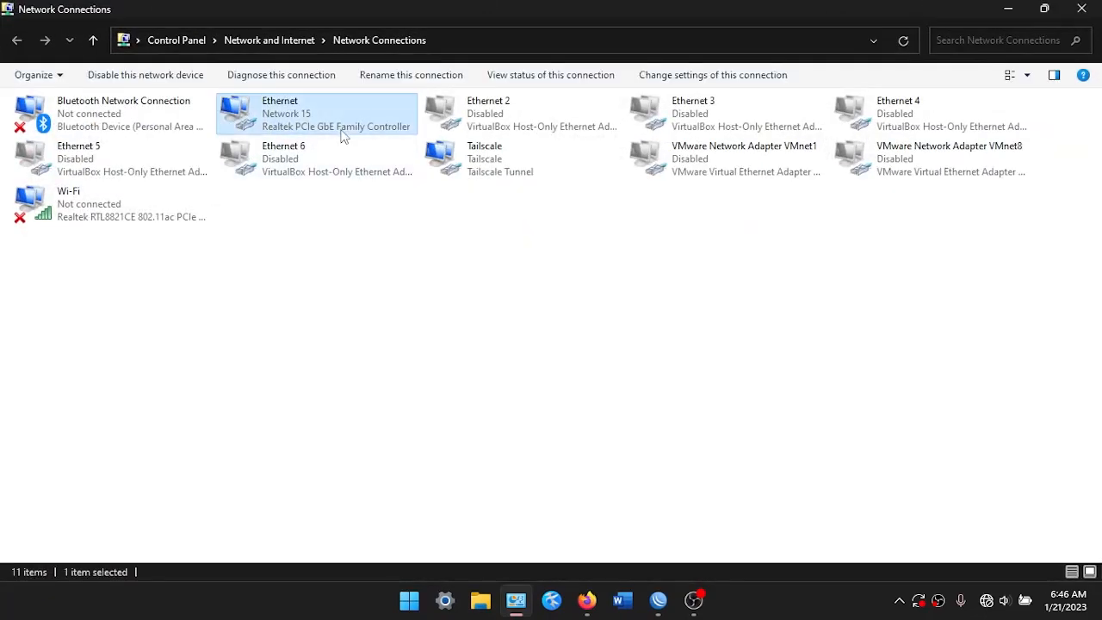
{"action": "double_click", "coordinate": [342, 136]}
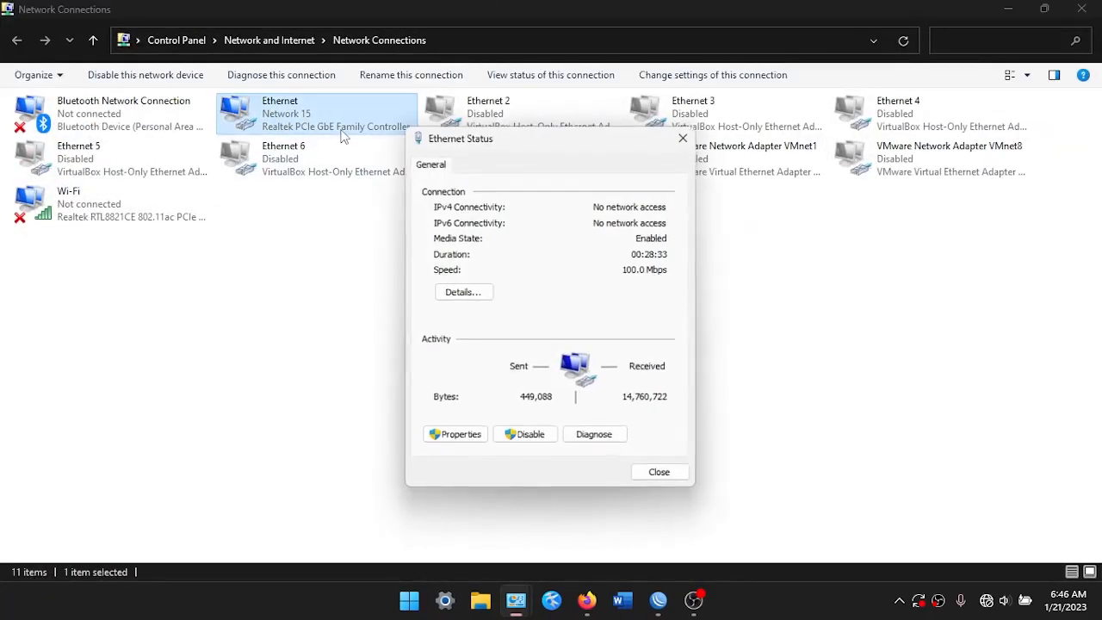
{"action": "left_click", "coordinate": [456, 436]}
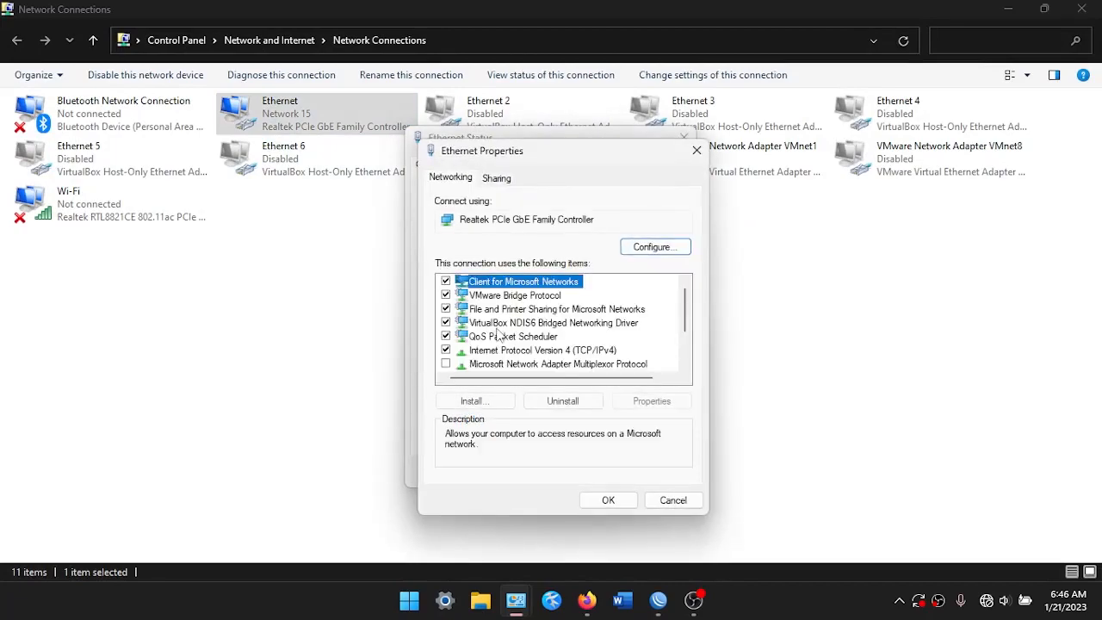
Set IPv4 to static 192.168.0.2, mask 255.255.255.0, gateway and DNS 192.168.0.1
{"action": "double_click", "coordinate": [501, 350]}
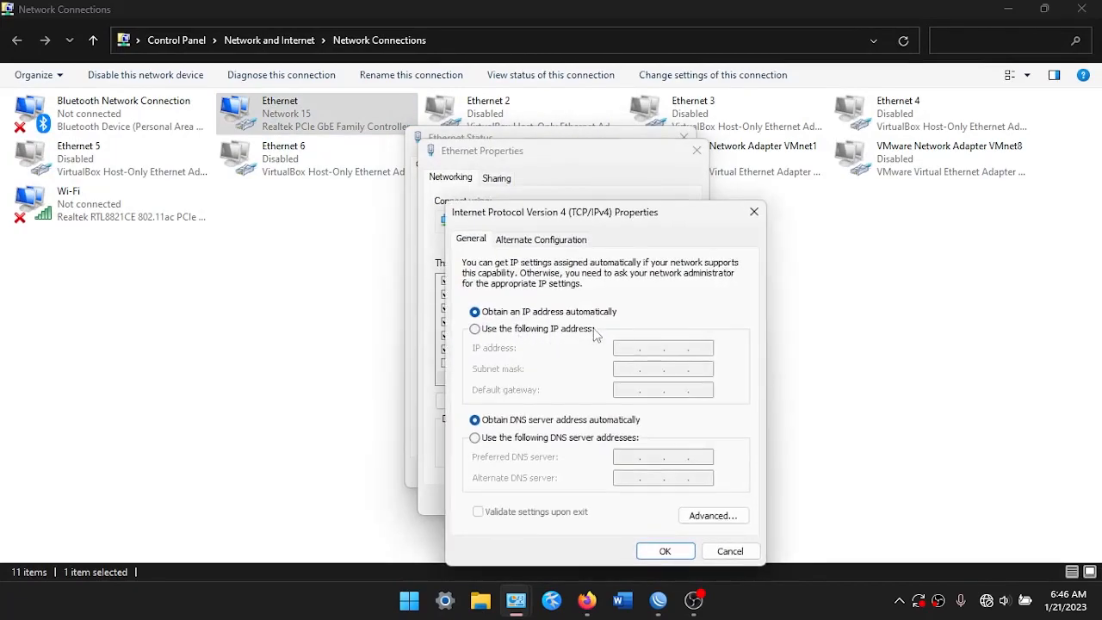
{"action": "left_click", "coordinate": [517, 328]}
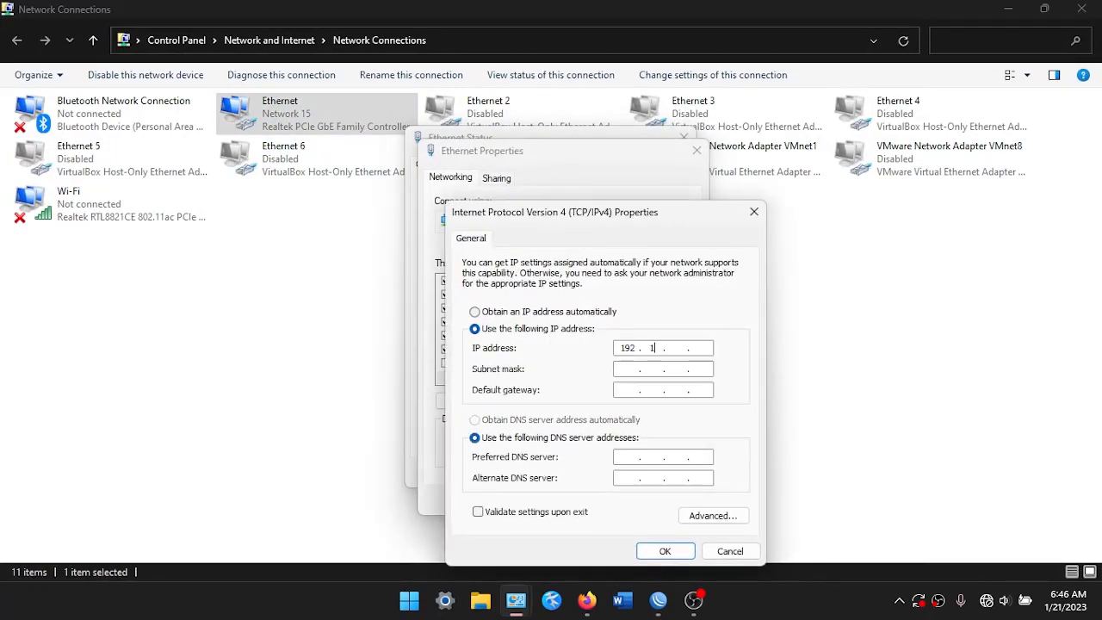
{"action": "key", "text": "Tab"}
{"action": "key", "text": "Tab"}
{"action": "key", "text": "Tab"}
{"action": "type", "text": "19"}
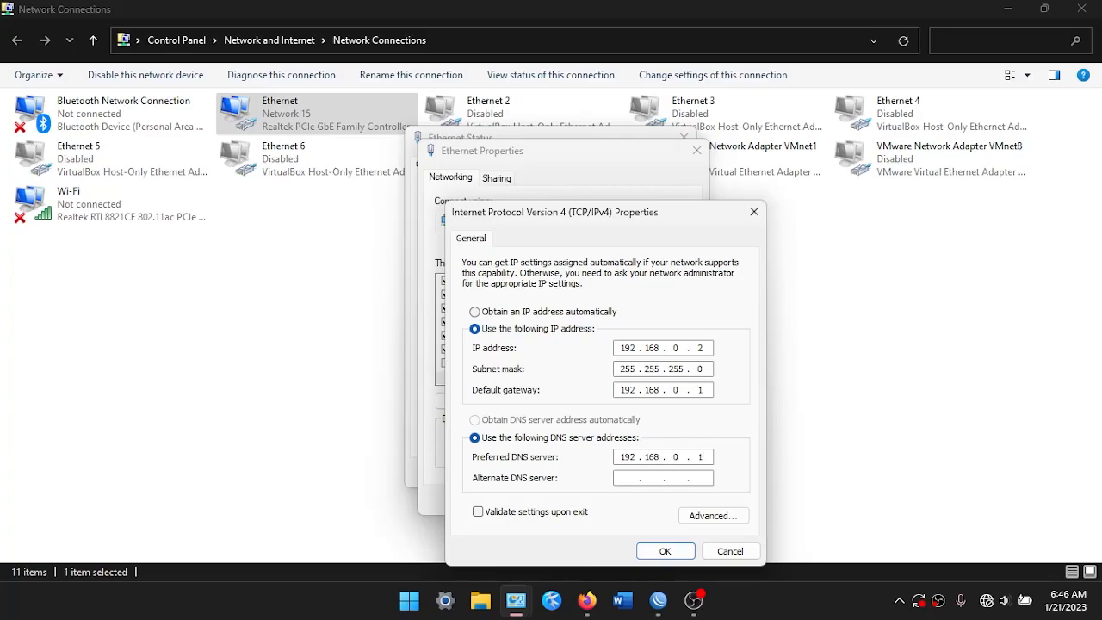
{"action": "left_click", "coordinate": [670, 550]}
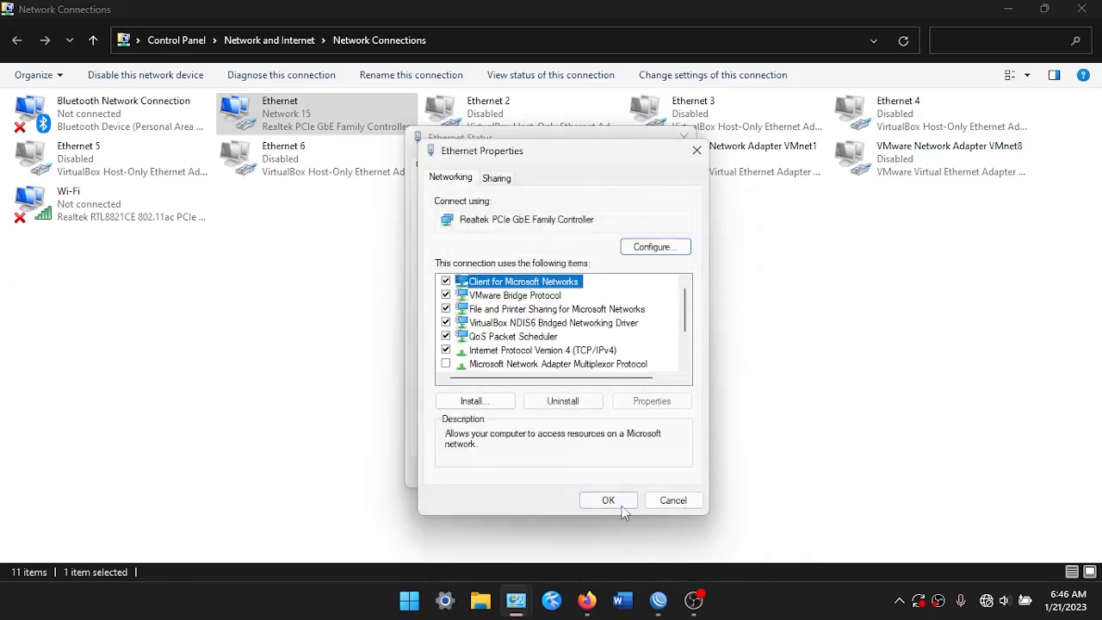
{"action": "left_click", "coordinate": [621, 504]}
{"action": "left_click", "coordinate": [655, 476]}
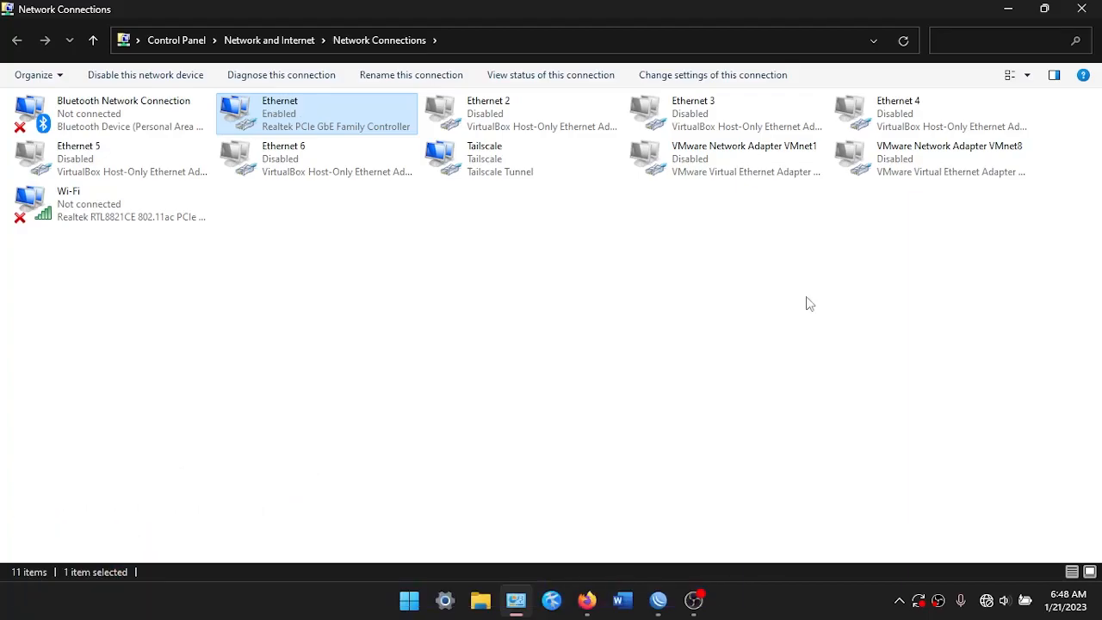
Open a new Firefox window on top of the Network Connections list
{"action": "left_click", "coordinate": [586, 599]}
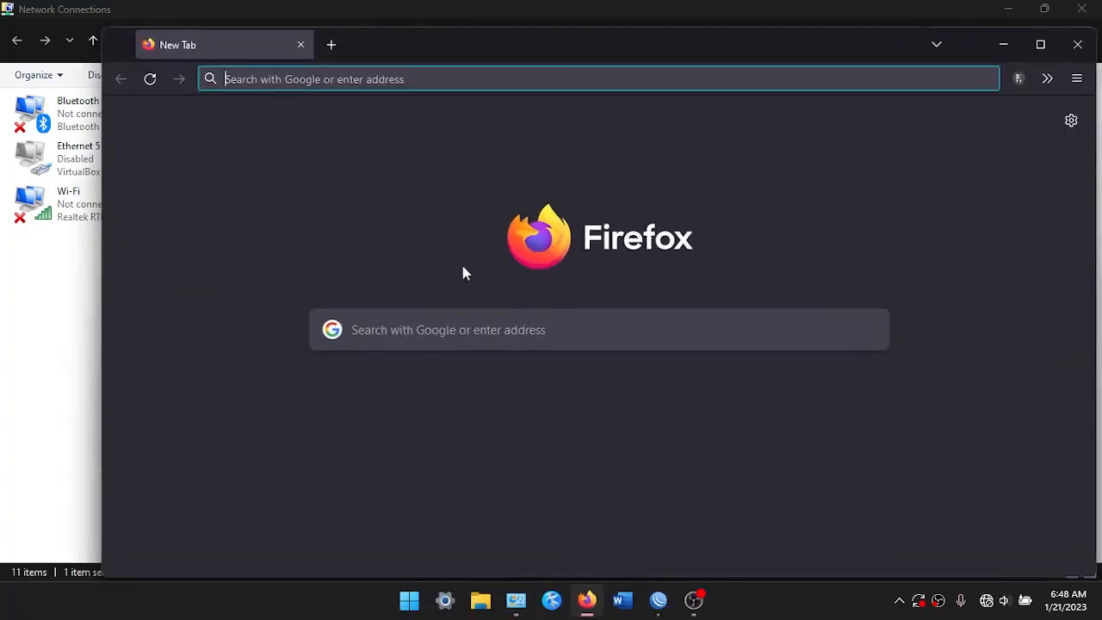
Maximize Firefox and log in to the TL-SL3428 switch at 192.168.0.1 with the admin username and password
{"action": "double_click", "coordinate": [560, 50]}
{"action": "left_click", "coordinate": [555, 50]}
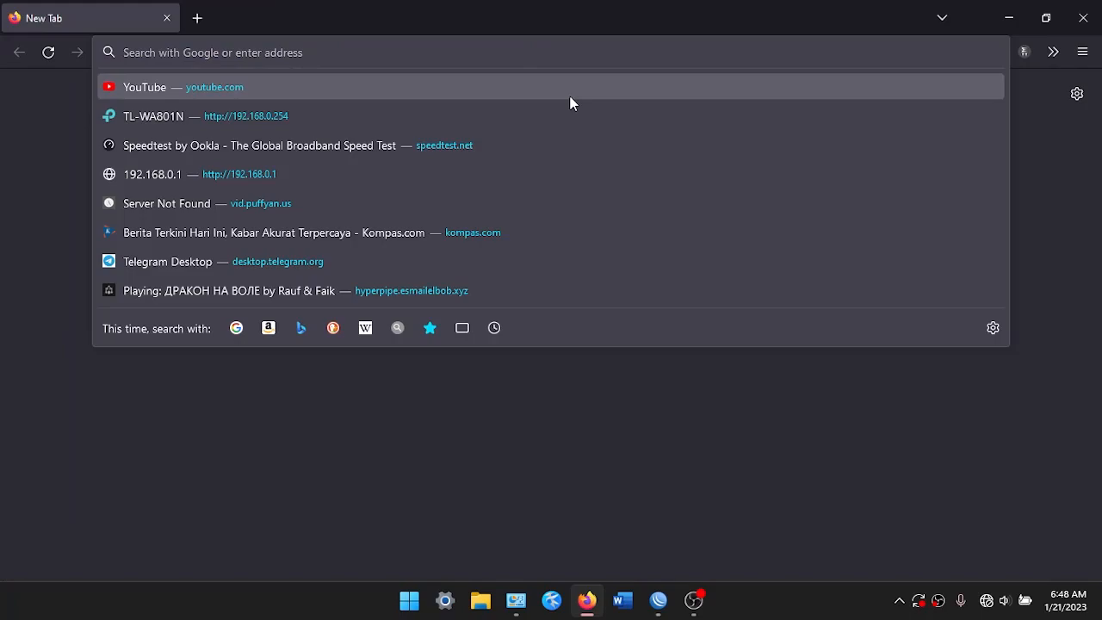
{"action": "type", "text": "192.168.0.21"}
{"action": "key", "text": "Return"}
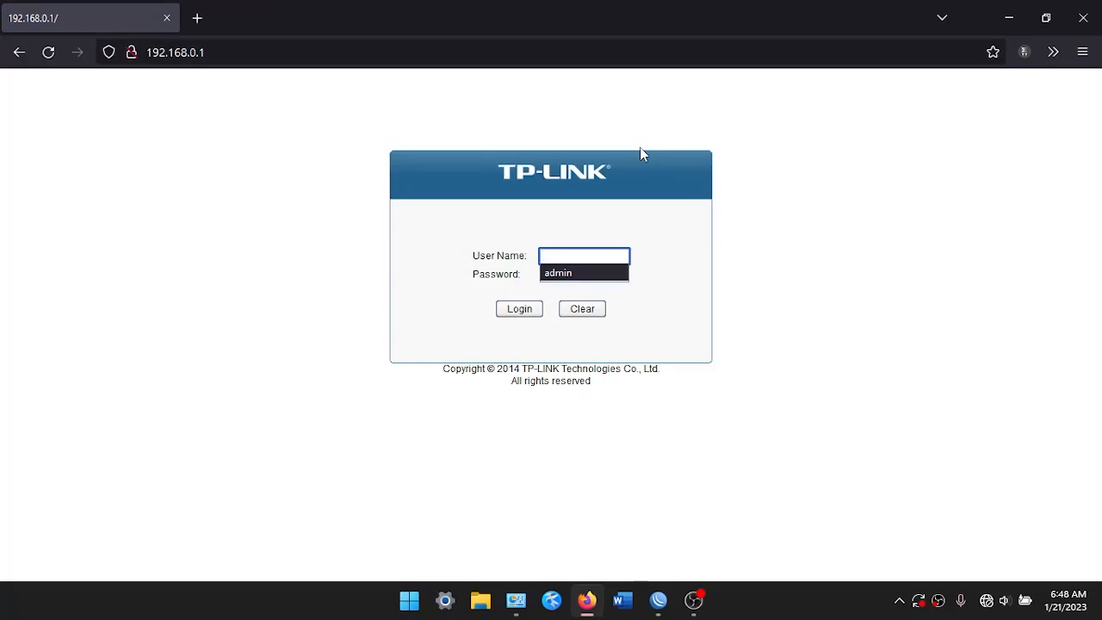
{"action": "type", "text": "admin"}
{"action": "key", "text": "Tab"}
{"action": "type", "text": "admin"}
{"action": "key", "text": "Return"}
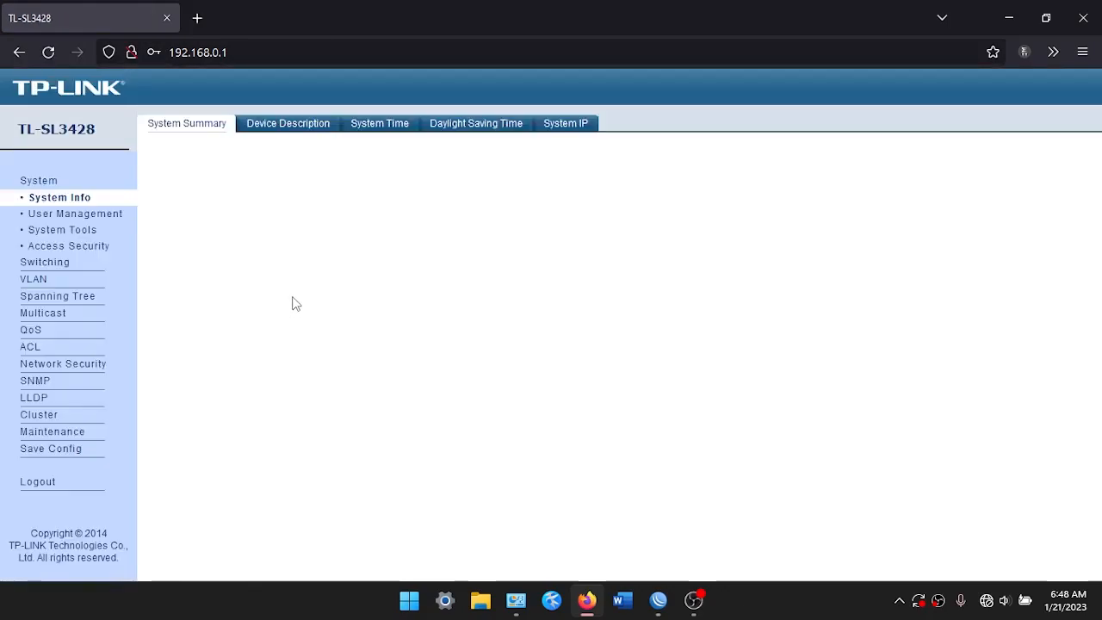
On the 802.1Q VLAN page, create VLAN 10 'LABTKJ' with ports 3–6
{"action": "left_click", "coordinate": [33, 282]}
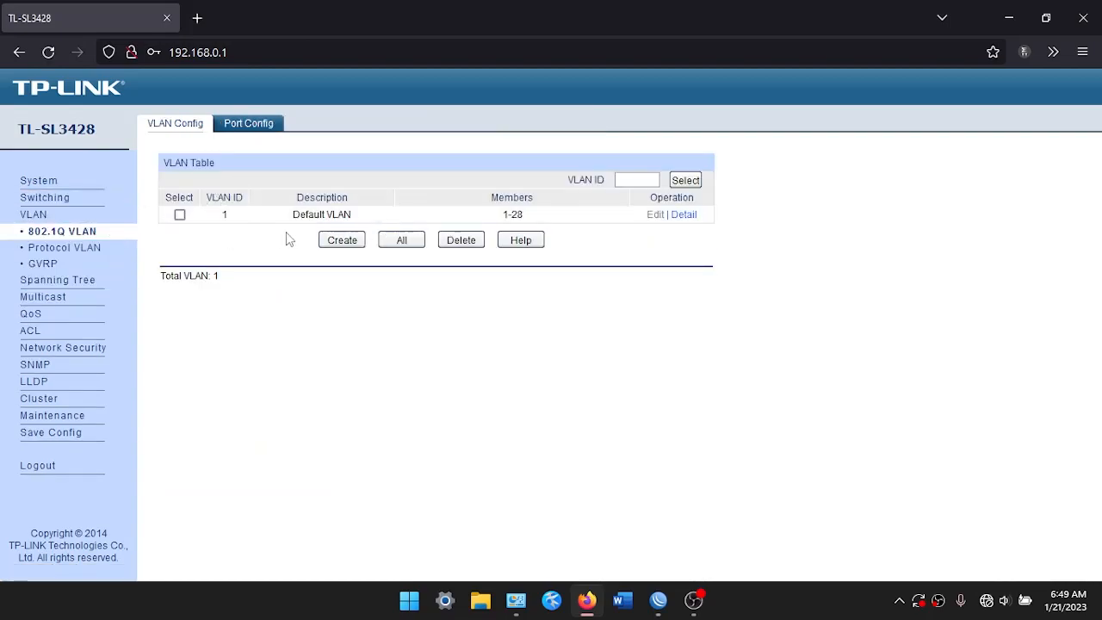
{"action": "left_click", "coordinate": [353, 244]}
{"action": "left_click", "coordinate": [297, 187]}
{"action": "type", "text": "10"}
{"action": "key", "text": "Tab"}
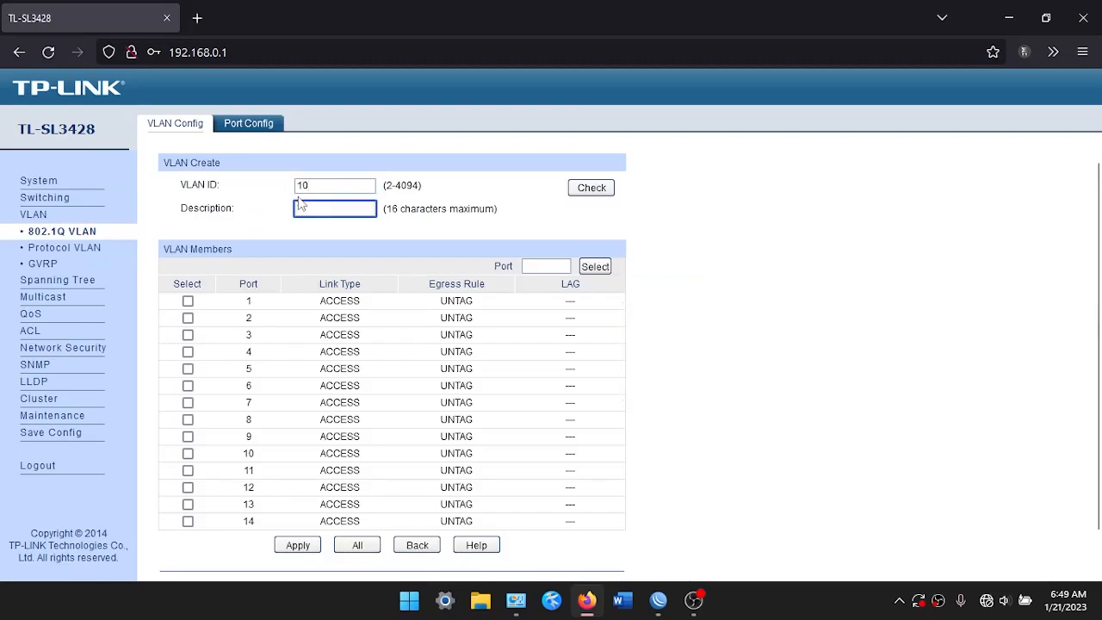
{"action": "type", "text": "LAB"}
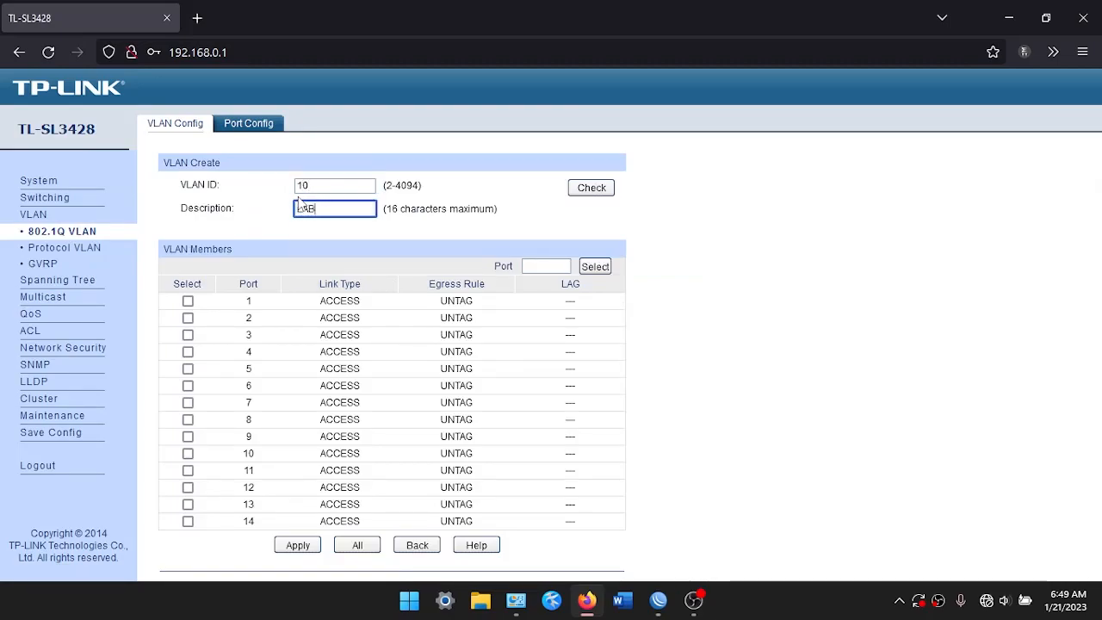
{"action": "type", "text": "TKJ"}
{"action": "key", "text": "Tab"}
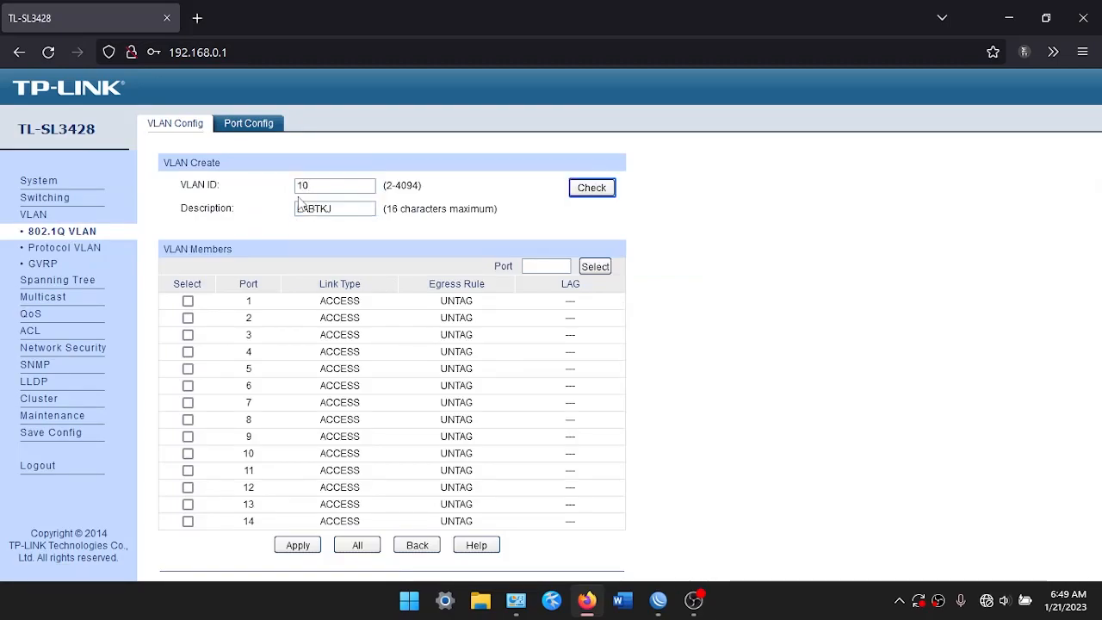
{"action": "left_click", "coordinate": [187, 334]}
{"action": "left_click", "coordinate": [188, 351]}
{"action": "left_click", "coordinate": [188, 368]}
{"action": "left_click", "coordinate": [187, 384]}
{"action": "left_click", "coordinate": [311, 547]}
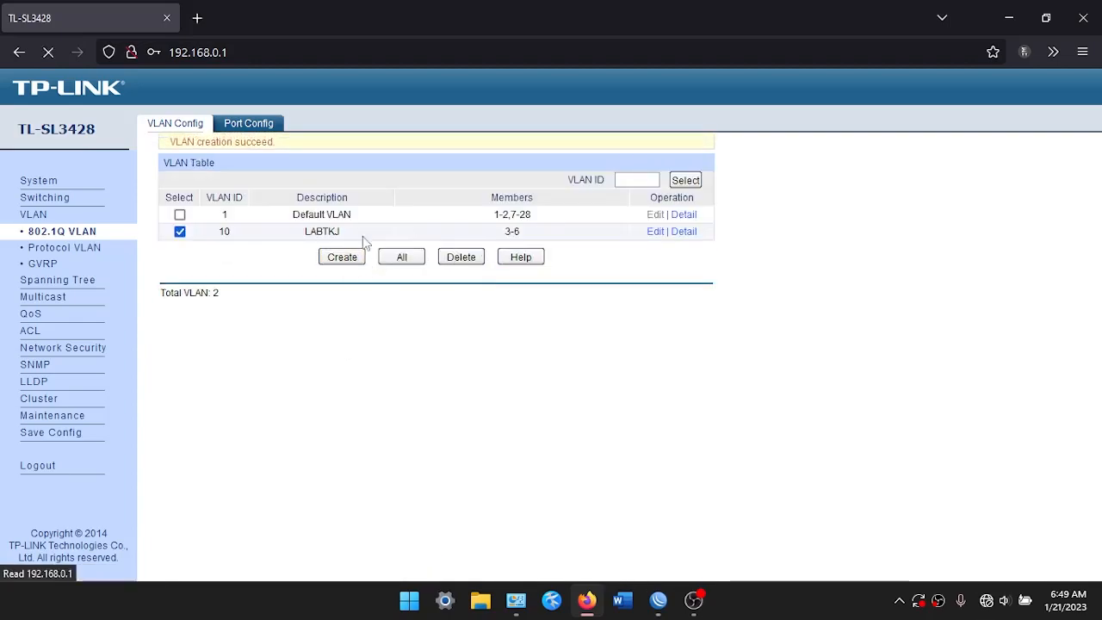
Create VLAN 20 'LABMM' with ports 7–10
{"action": "left_click", "coordinate": [348, 255]}
{"action": "left_click", "coordinate": [341, 185]}
{"action": "type", "text": "20"}
{"action": "key", "text": "Tab"}
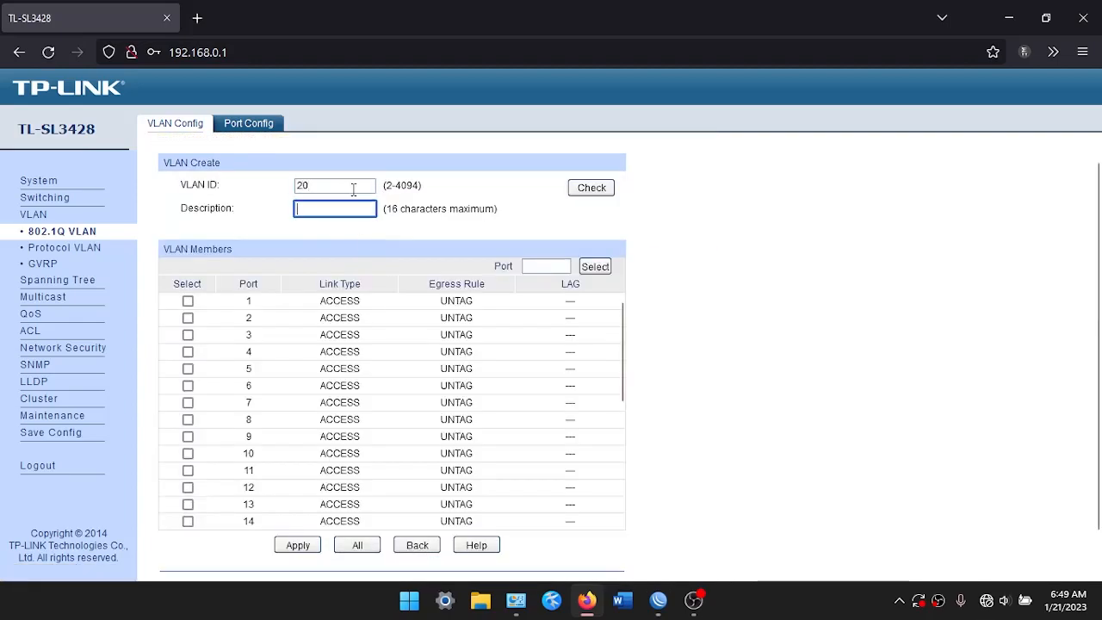
{"action": "type", "text": "LABMM"}
{"action": "double_click", "coordinate": [353, 189]}
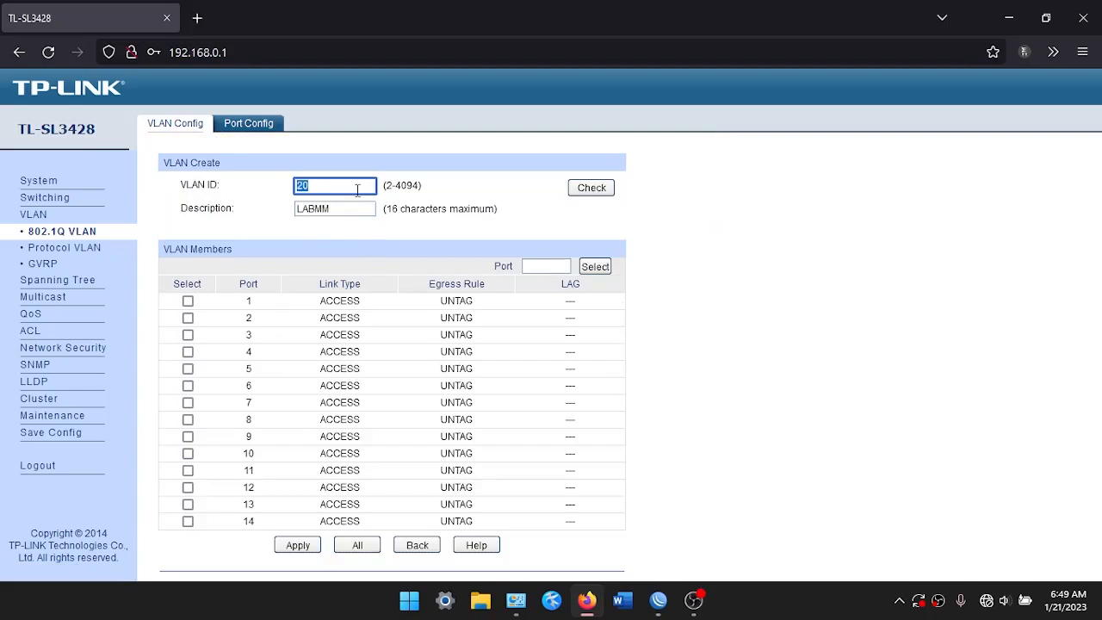
{"action": "left_click", "coordinate": [188, 402]}
{"action": "left_click", "coordinate": [187, 419]}
{"action": "left_click", "coordinate": [188, 436]}
{"action": "left_click", "coordinate": [188, 453]}
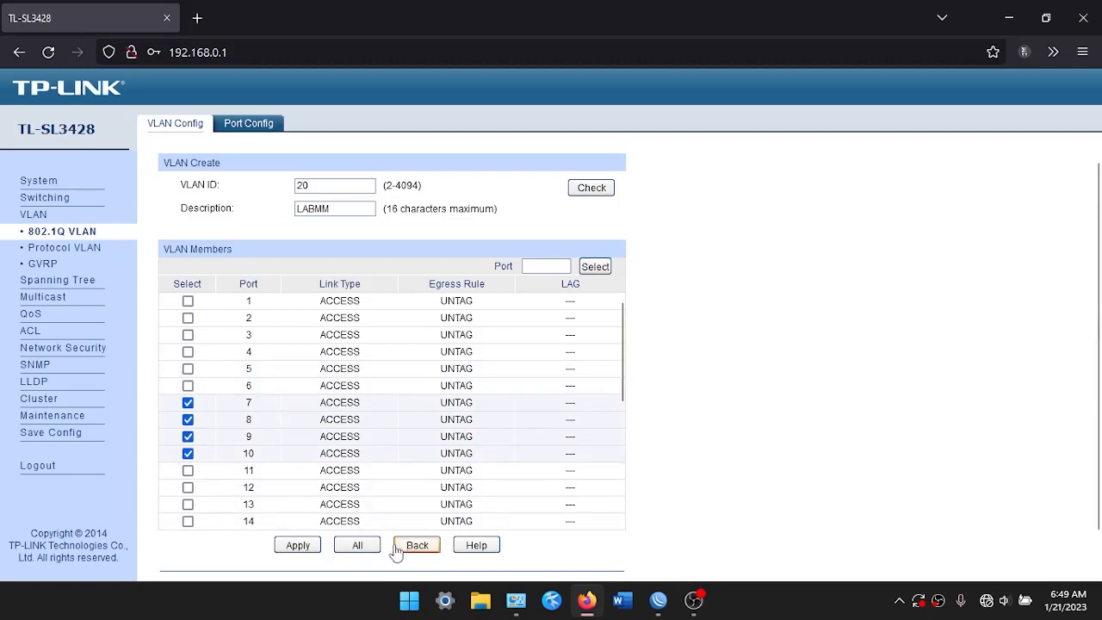
{"action": "left_click", "coordinate": [298, 546]}
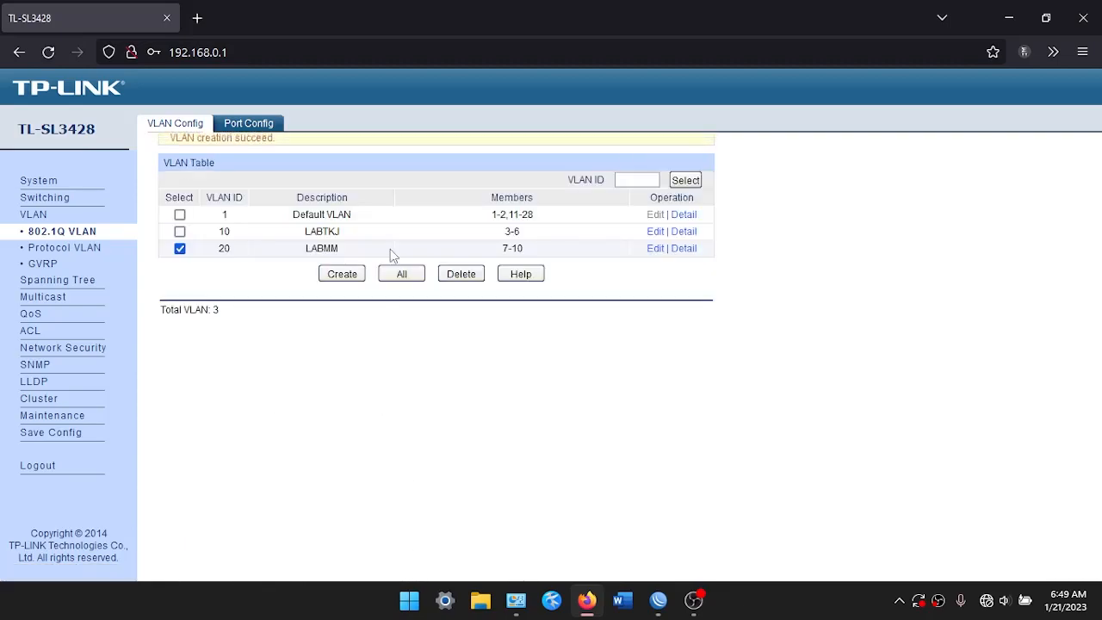
Create VLAN 30 'LABOTKP' with ports 11–14
{"action": "left_click", "coordinate": [341, 275]}
{"action": "left_click", "coordinate": [353, 191]}
{"action": "type", "text": "30"}
{"action": "key", "text": "Tab"}
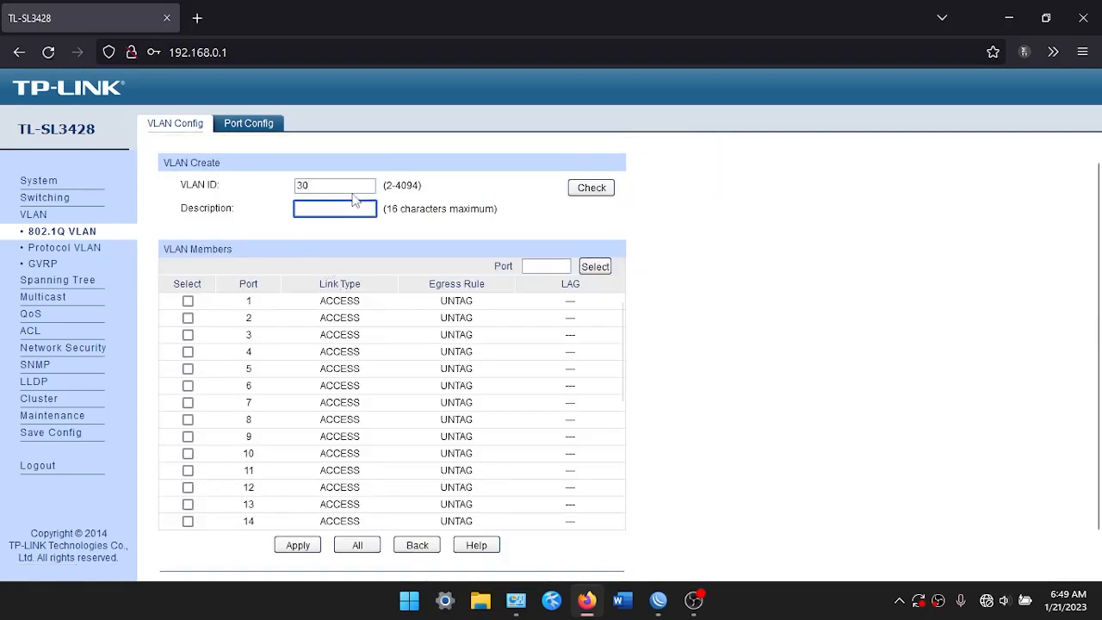
{"action": "type", "text": "LABT"}
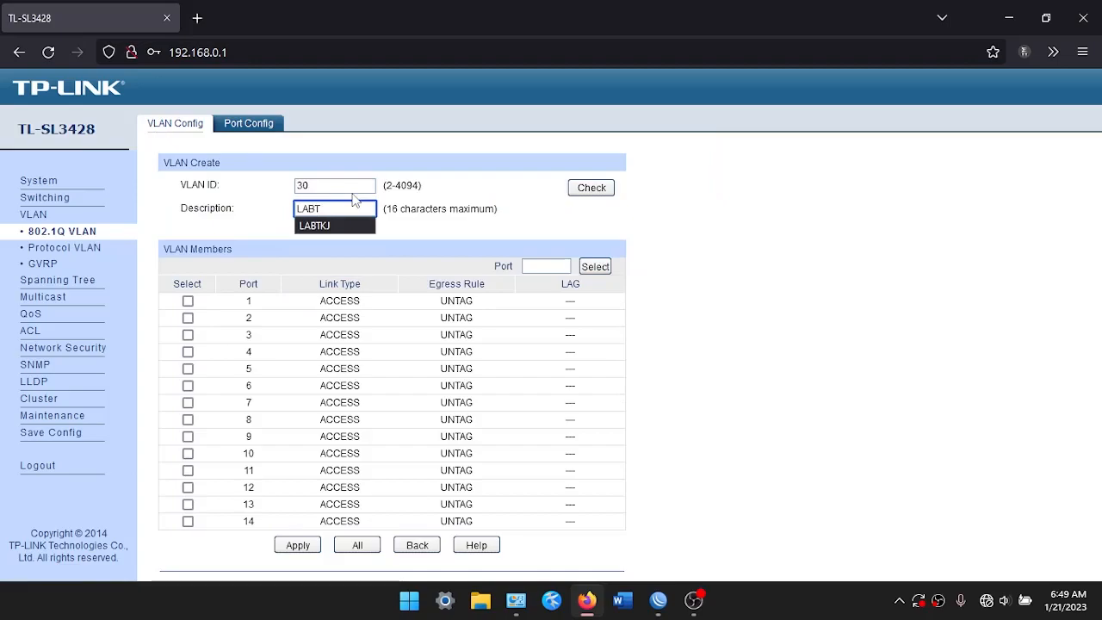
{"action": "key", "text": "BackSpace"}
{"action": "type", "text": "OTKP"}
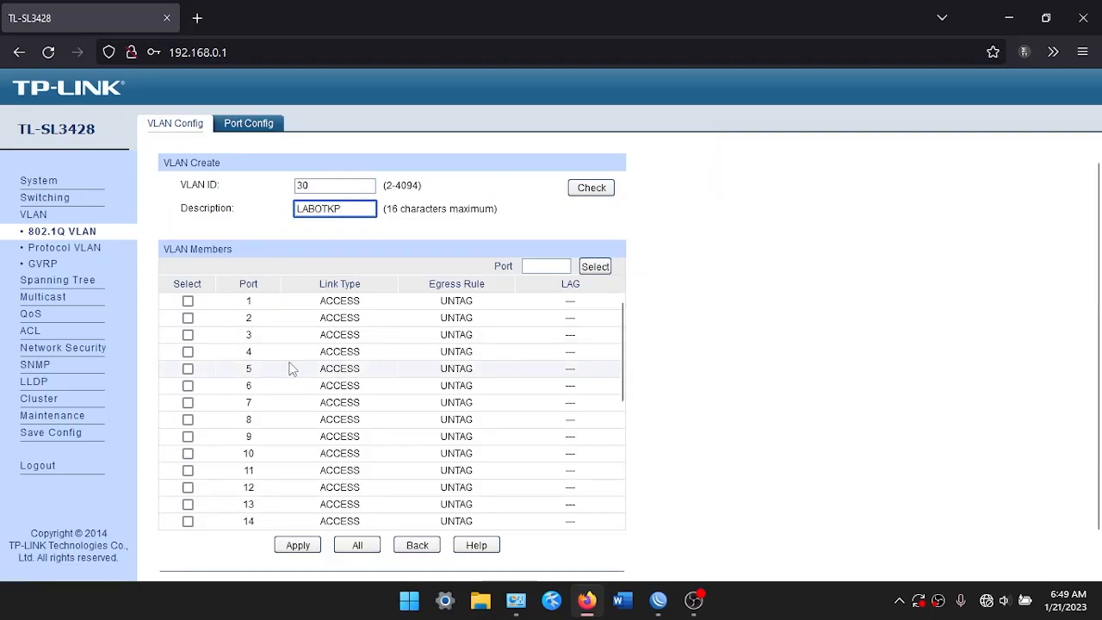
{"action": "scroll", "coordinate": [345, 379], "scroll_direction": "down", "scroll_amount": 2}
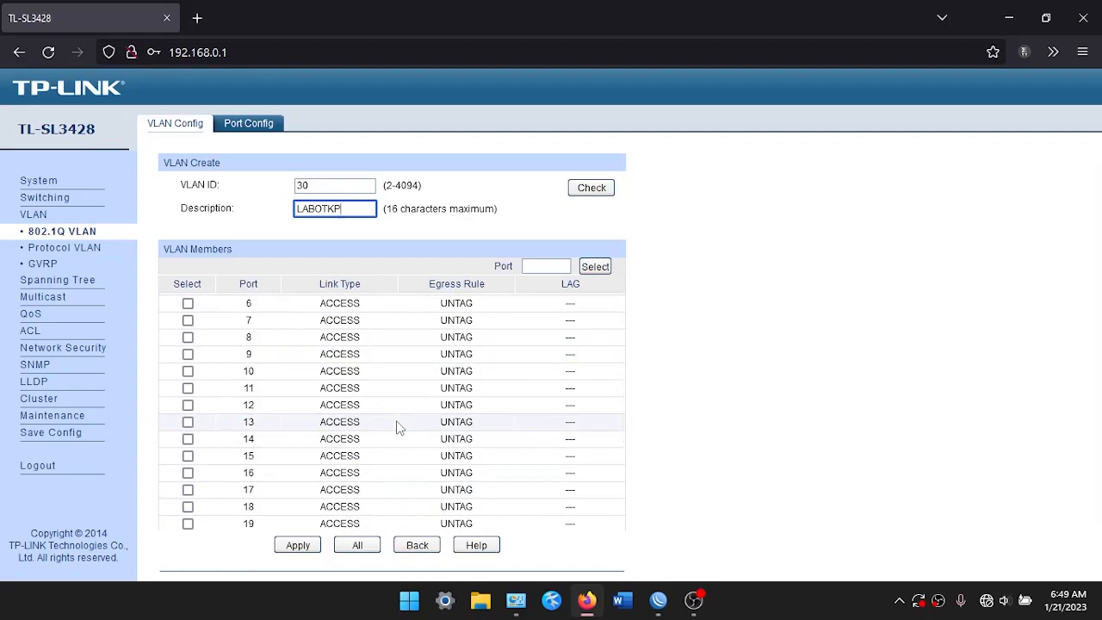
{"action": "left_click", "coordinate": [188, 387]}
{"action": "left_click", "coordinate": [188, 404]}
{"action": "left_click", "coordinate": [188, 422]}
{"action": "left_click", "coordinate": [188, 439]}
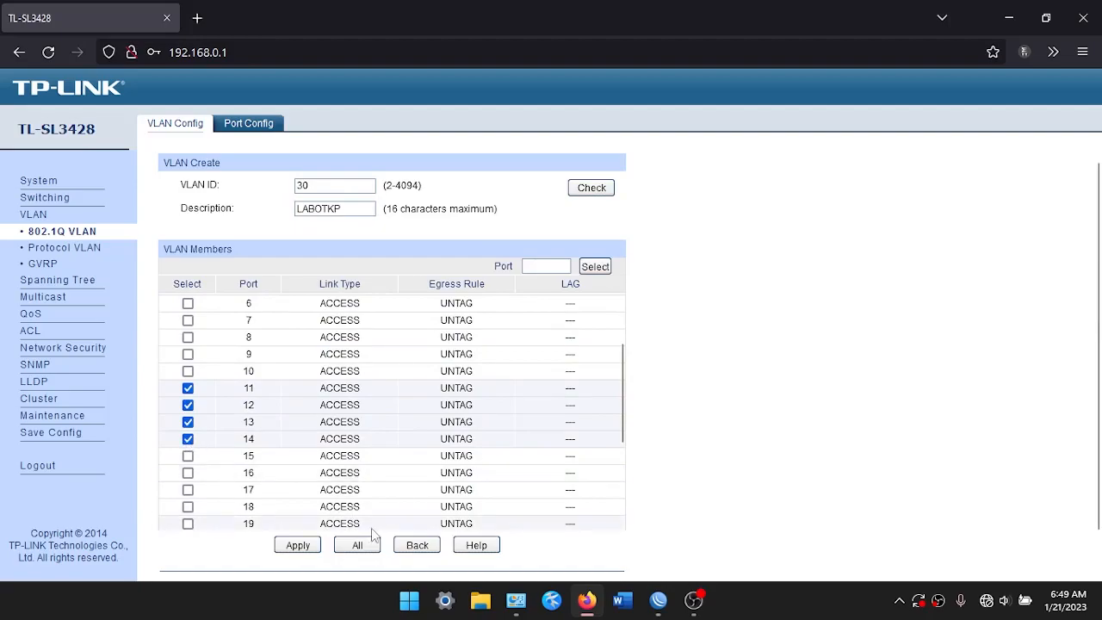
{"action": "left_click", "coordinate": [298, 548]}
Create VLAN 40 'STAFFTU' with ports 15–18
{"action": "left_click", "coordinate": [343, 293]}
{"action": "left_click", "coordinate": [351, 185]}
{"action": "type", "text": "40"}
{"action": "key", "text": "Tab"}
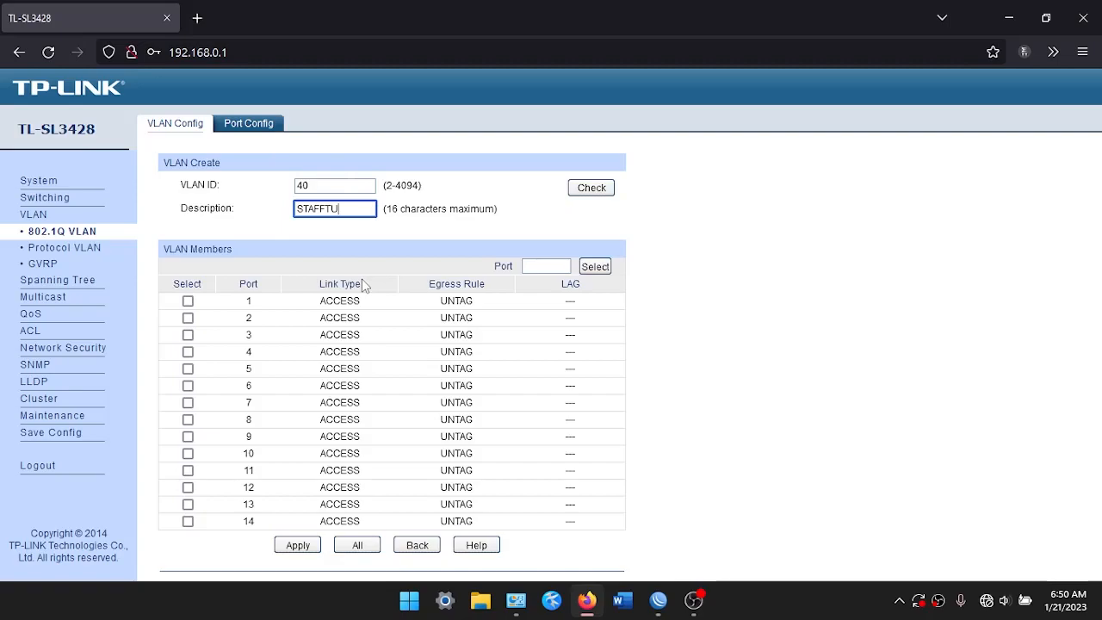
{"action": "scroll", "coordinate": [232, 394], "scroll_direction": "down", "scroll_amount": 1}
{"action": "scroll", "coordinate": [231, 394], "scroll_direction": "down", "scroll_amount": 2}
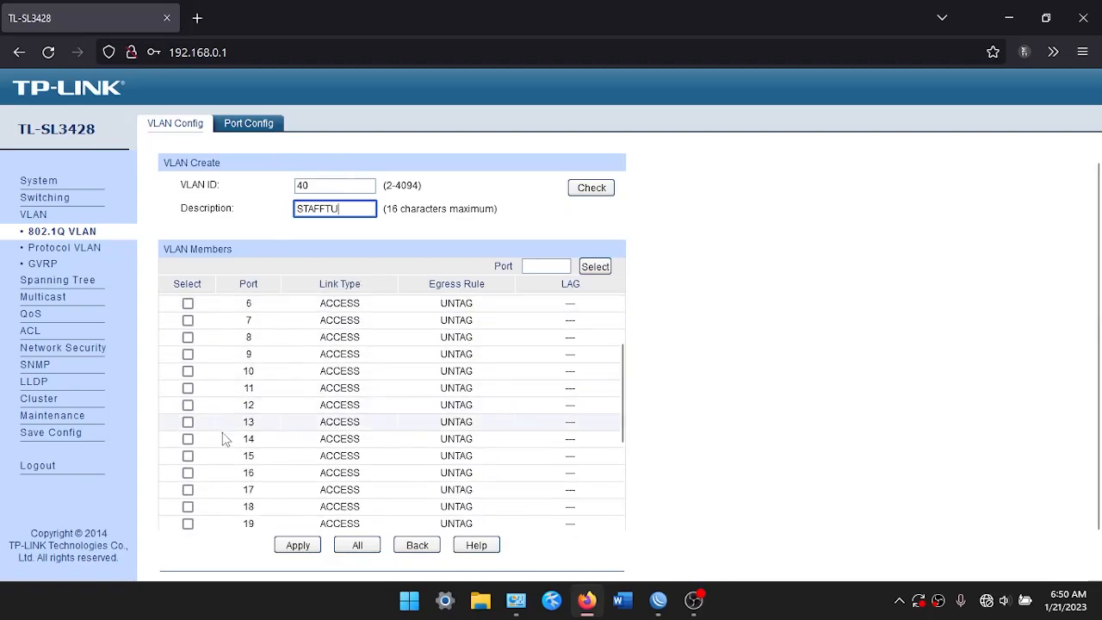
{"action": "left_click", "coordinate": [187, 456]}
{"action": "left_click", "coordinate": [187, 472]}
{"action": "left_click", "coordinate": [187, 488]}
{"action": "left_click", "coordinate": [188, 506]}
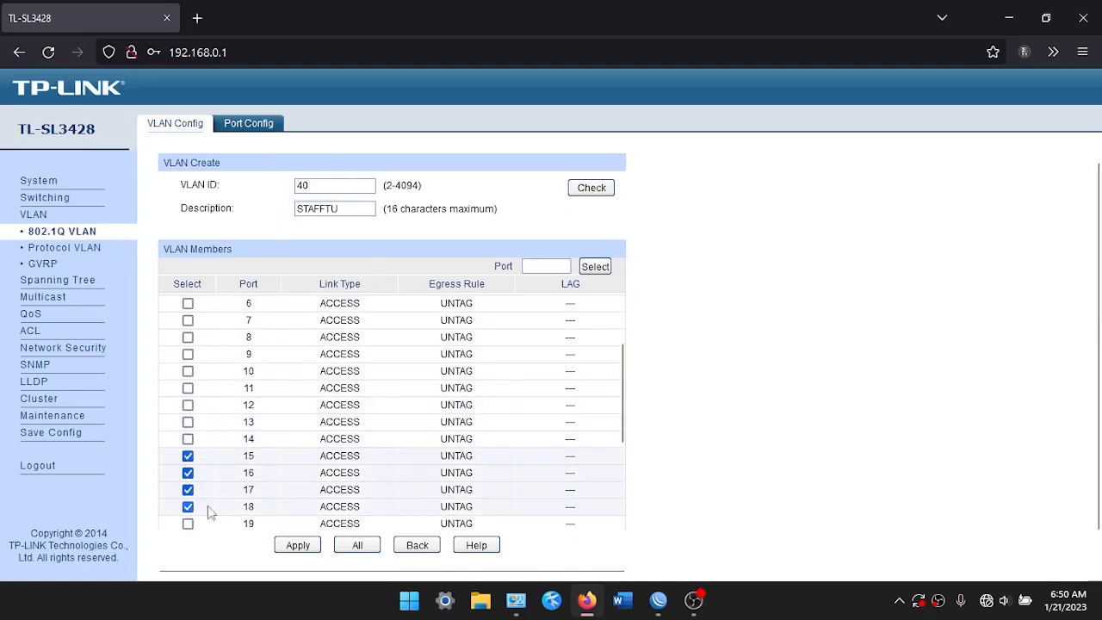
{"action": "left_click", "coordinate": [297, 545]}
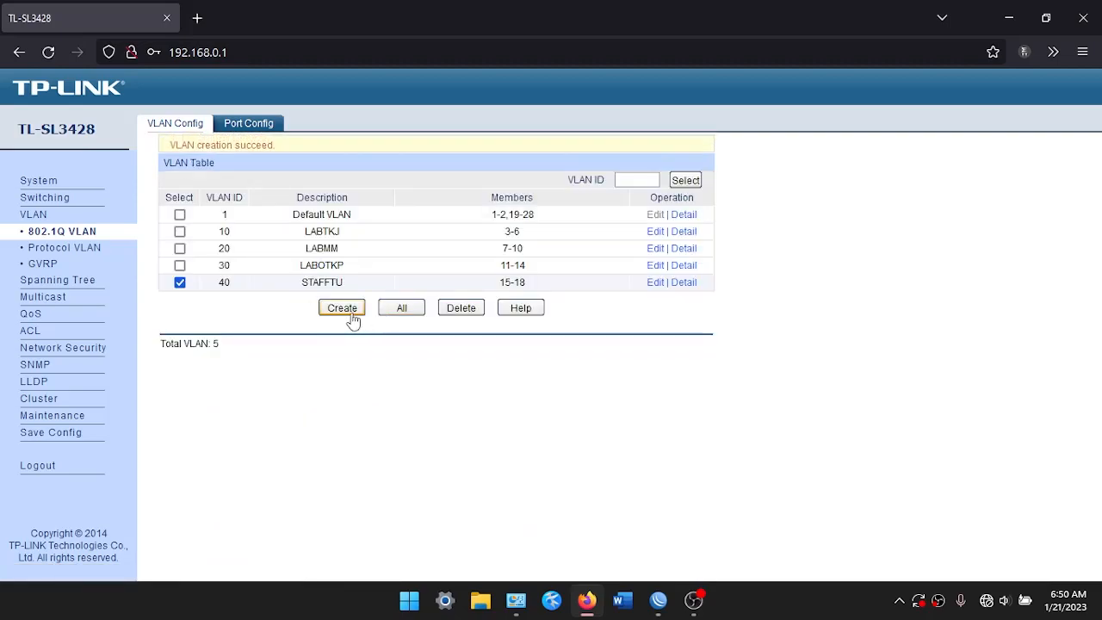
{"action": "left_click", "coordinate": [345, 315]}
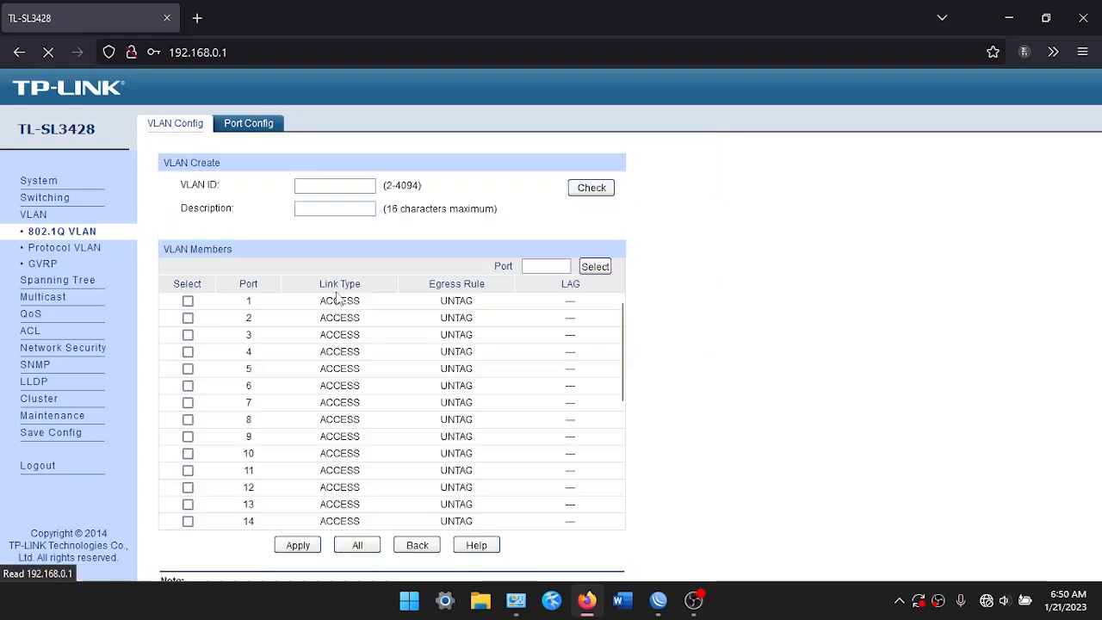
Create guest VLAN 50 'APGUEST' with ports 19–22
{"action": "left_click", "coordinate": [327, 186]}
{"action": "type", "text": "50"}
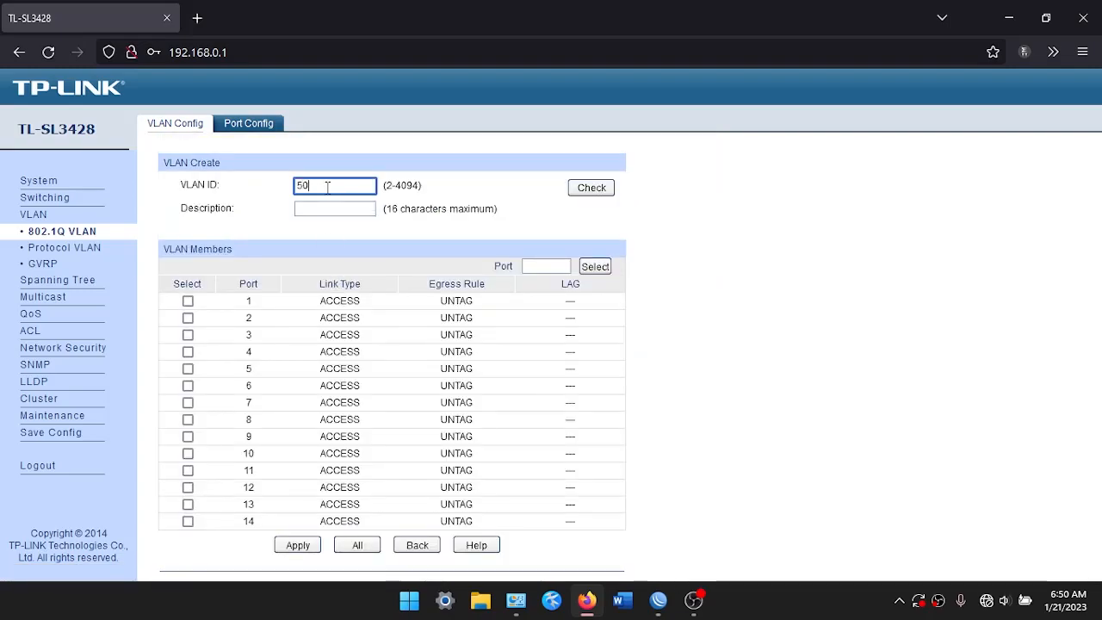
{"action": "key", "text": "Tab"}
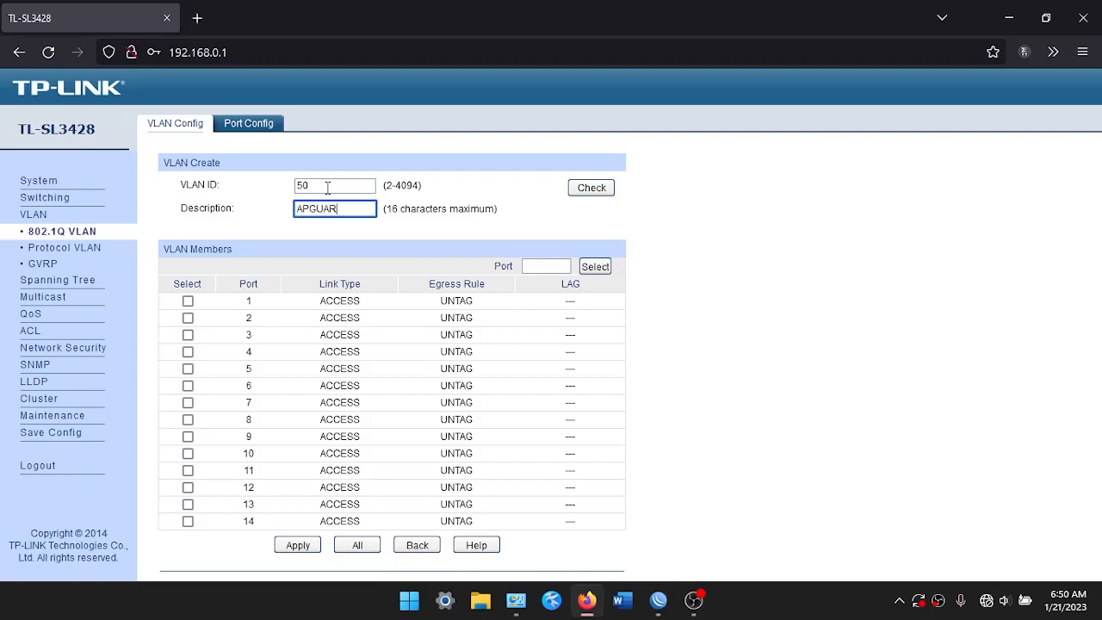
{"action": "type", "text": "APGUS"}
{"action": "key", "text": "BackSpace"}
{"action": "type", "text": "EST"}
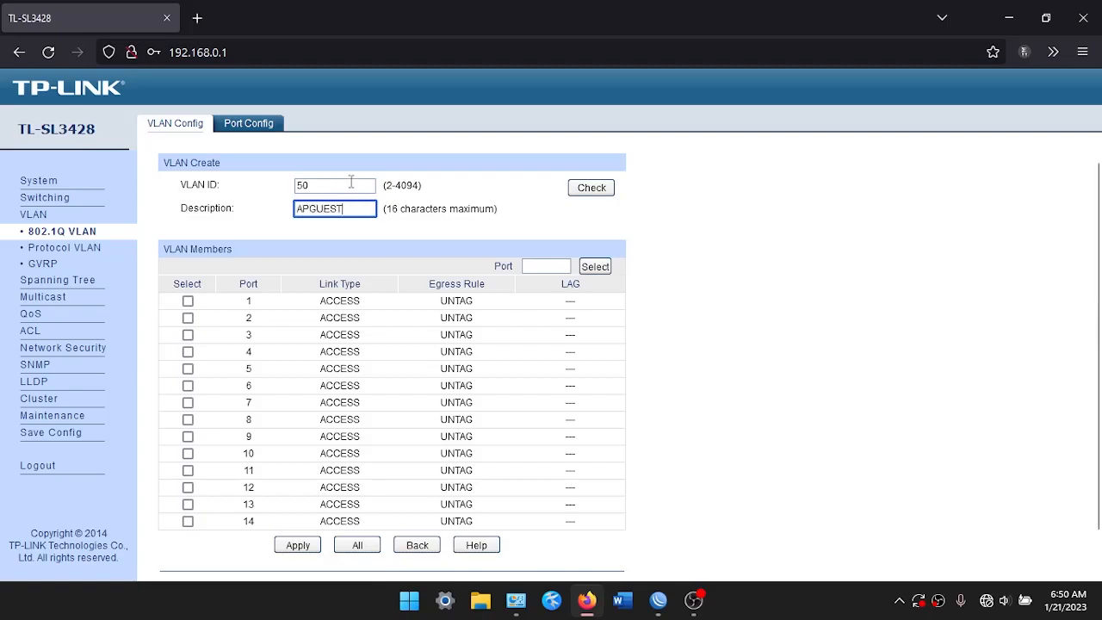
{"action": "scroll", "coordinate": [380, 364], "scroll_direction": "down", "scroll_amount": 2}
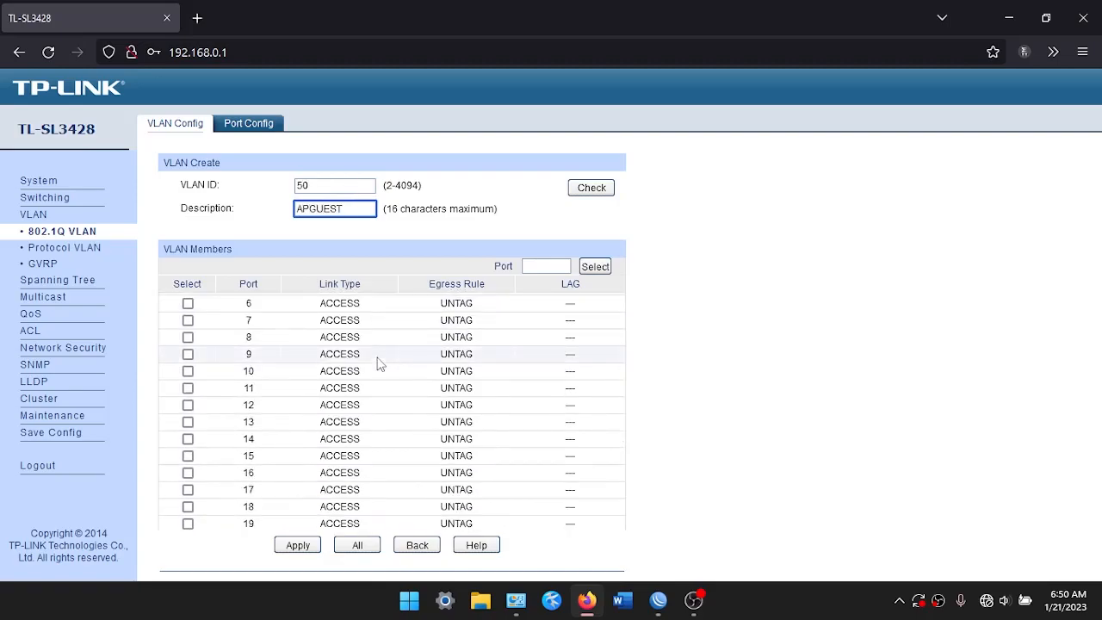
{"action": "scroll", "coordinate": [189, 439], "scroll_direction": "down", "scroll_amount": 2}
{"action": "left_click", "coordinate": [187, 440]}
{"action": "left_click", "coordinate": [187, 457]}
{"action": "left_click", "coordinate": [188, 475]}
{"action": "left_click", "coordinate": [188, 492]}
{"action": "left_click", "coordinate": [298, 545]}
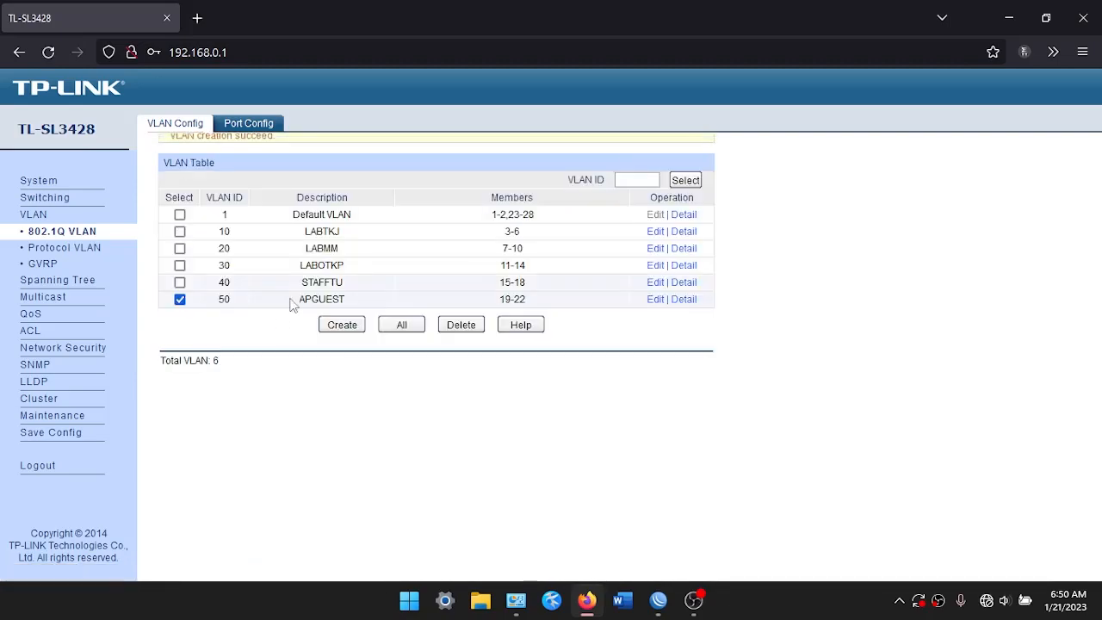
In Port Config, set port 1's link type to TRUNK
{"action": "left_click", "coordinate": [248, 123]}
{"action": "left_click", "coordinate": [183, 233]}
{"action": "left_click", "coordinate": [313, 216]}
{"action": "left_click", "coordinate": [313, 250]}
{"action": "left_click", "coordinate": [358, 477]}
{"action": "left_click", "coordinate": [175, 123]}
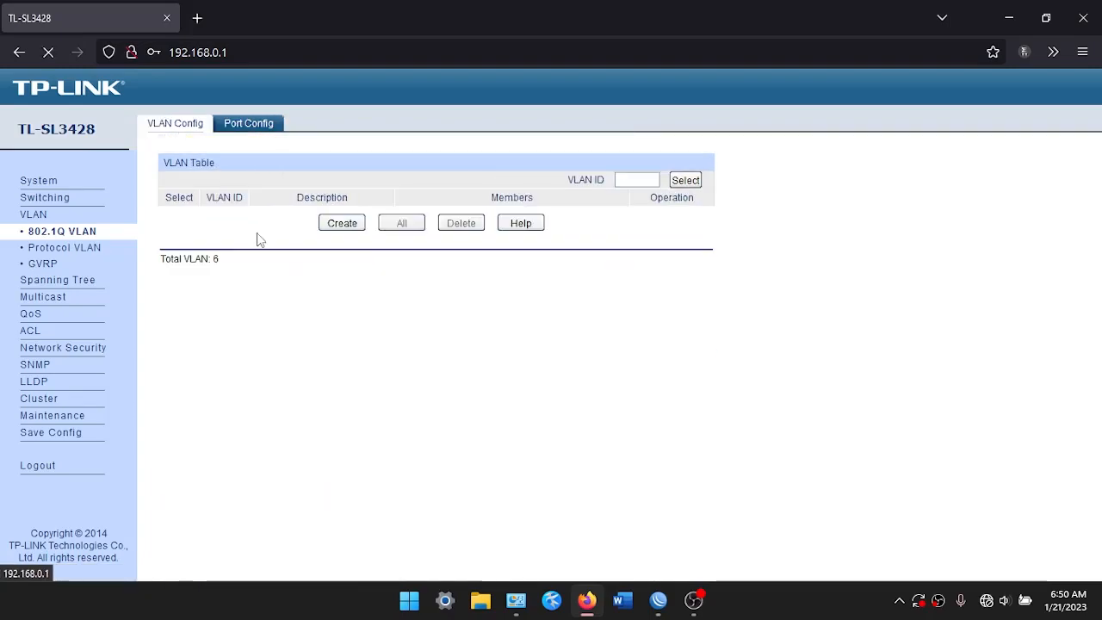
Add port 1 as a member of VLANs 10, 20 and 30
{"action": "left_click", "coordinate": [659, 230]}
{"action": "left_click", "coordinate": [187, 300]}
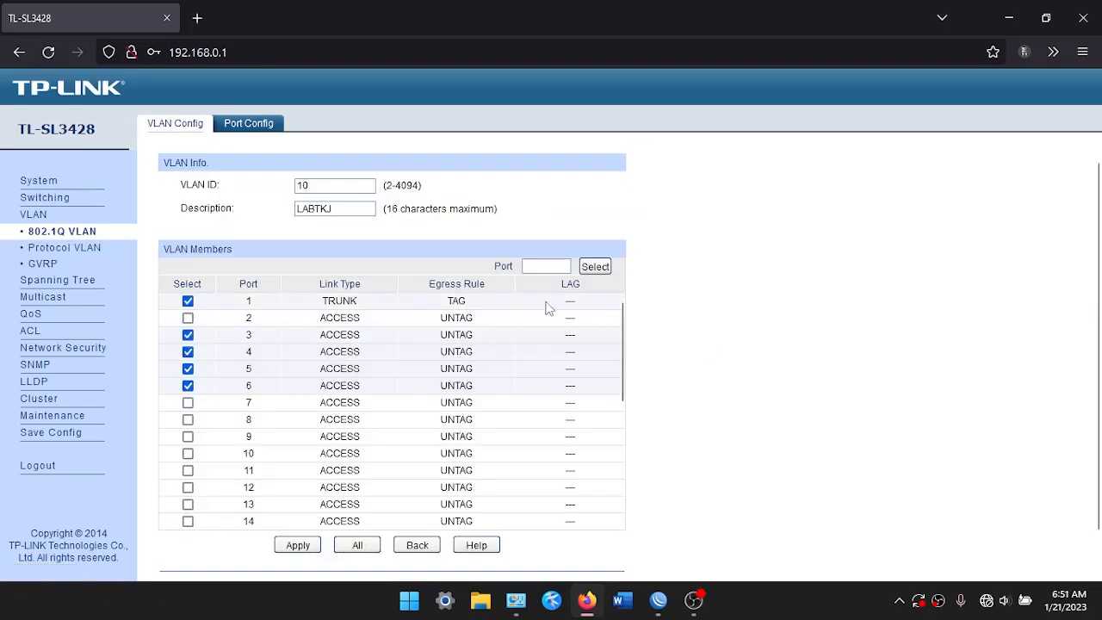
{"action": "left_click", "coordinate": [297, 545]}
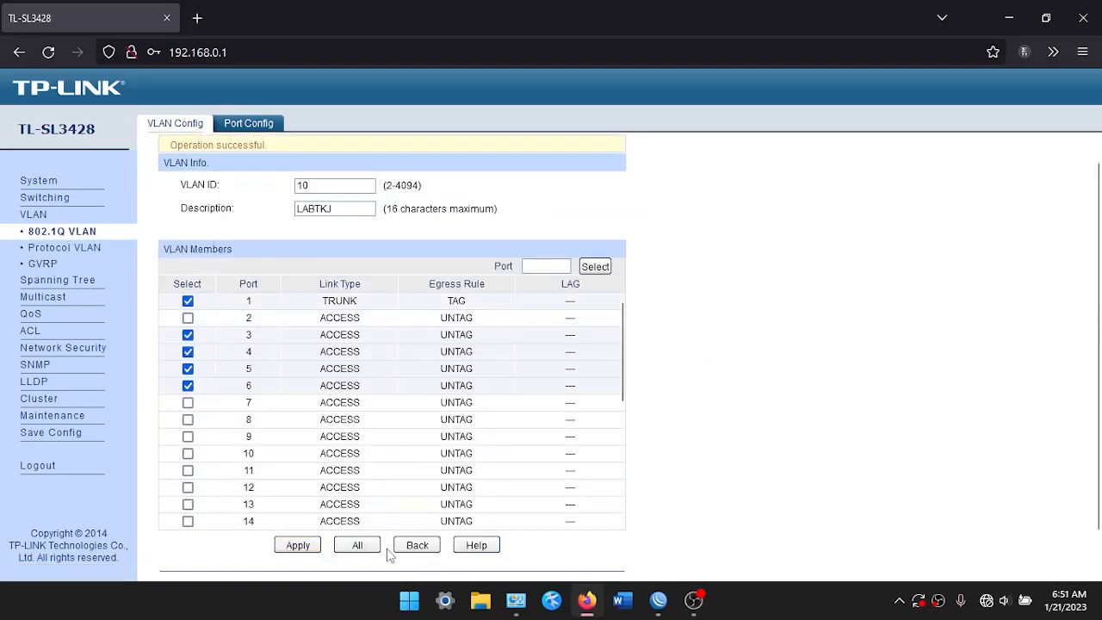
{"action": "left_click", "coordinate": [404, 546]}
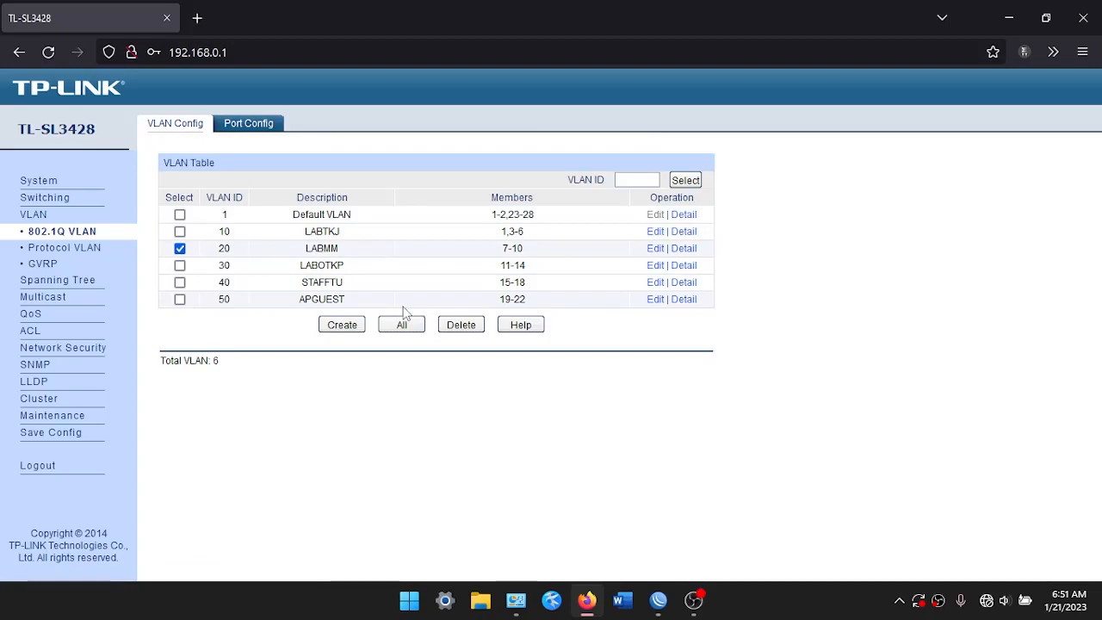
{"action": "left_click", "coordinate": [655, 247]}
{"action": "left_click", "coordinate": [188, 300]}
{"action": "left_click", "coordinate": [315, 545]}
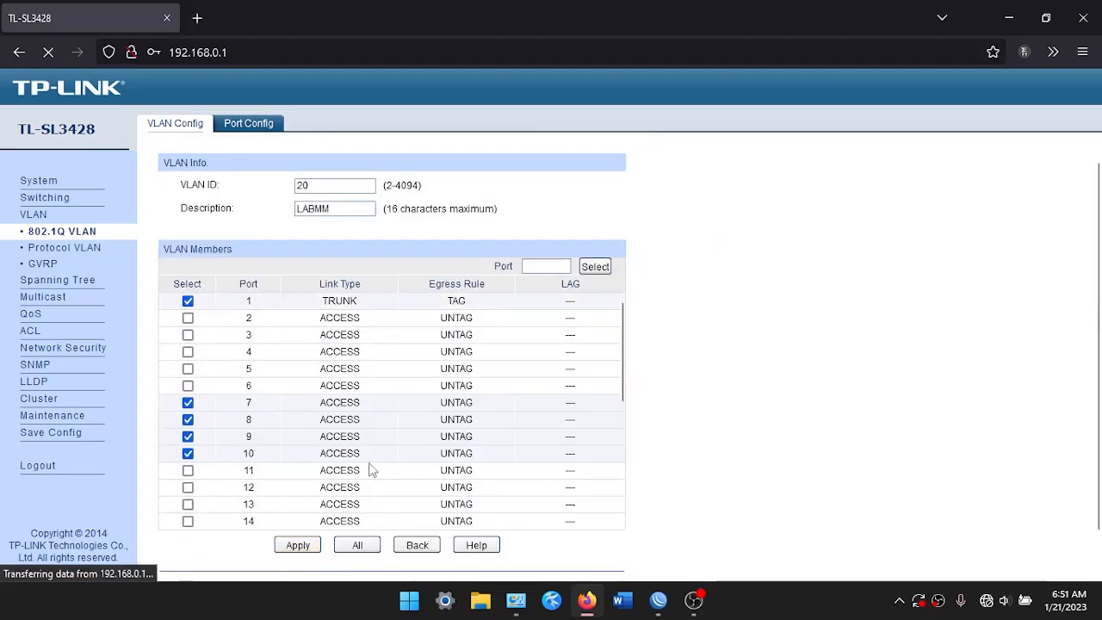
{"action": "left_click", "coordinate": [179, 266]}
{"action": "left_click", "coordinate": [657, 265]}
{"action": "left_click", "coordinate": [188, 300]}
{"action": "left_click", "coordinate": [298, 544]}
Add port 1 as a member of VLANs 40 and 50
{"action": "left_click", "coordinate": [180, 285]}
{"action": "left_click", "coordinate": [660, 289]}
{"action": "left_click", "coordinate": [188, 300]}
{"action": "left_click", "coordinate": [298, 545]}
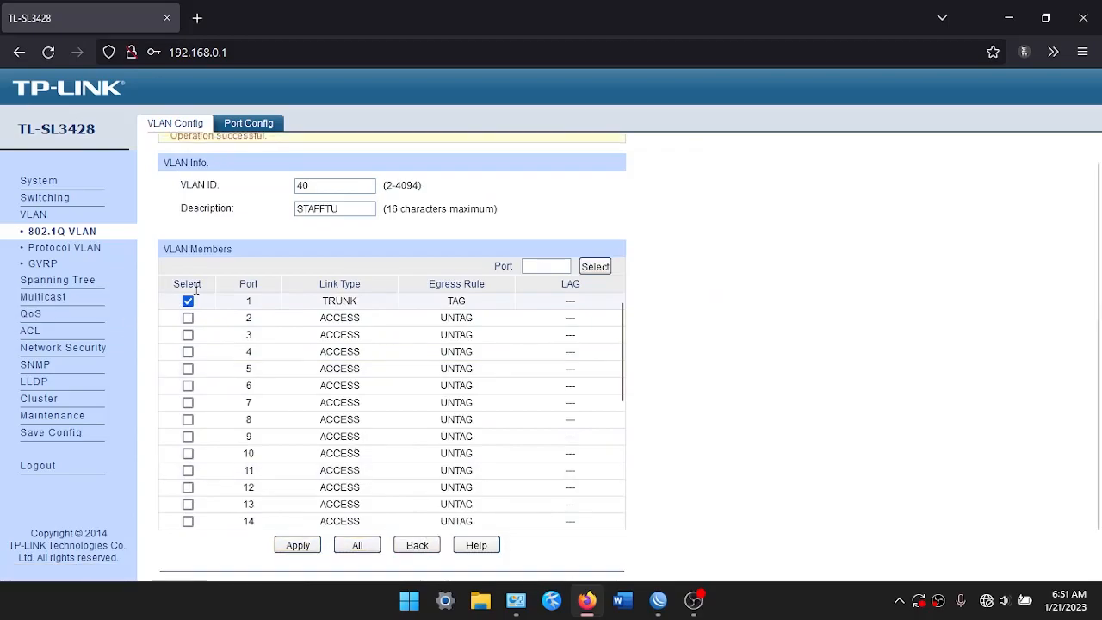
{"action": "left_click", "coordinate": [180, 298]}
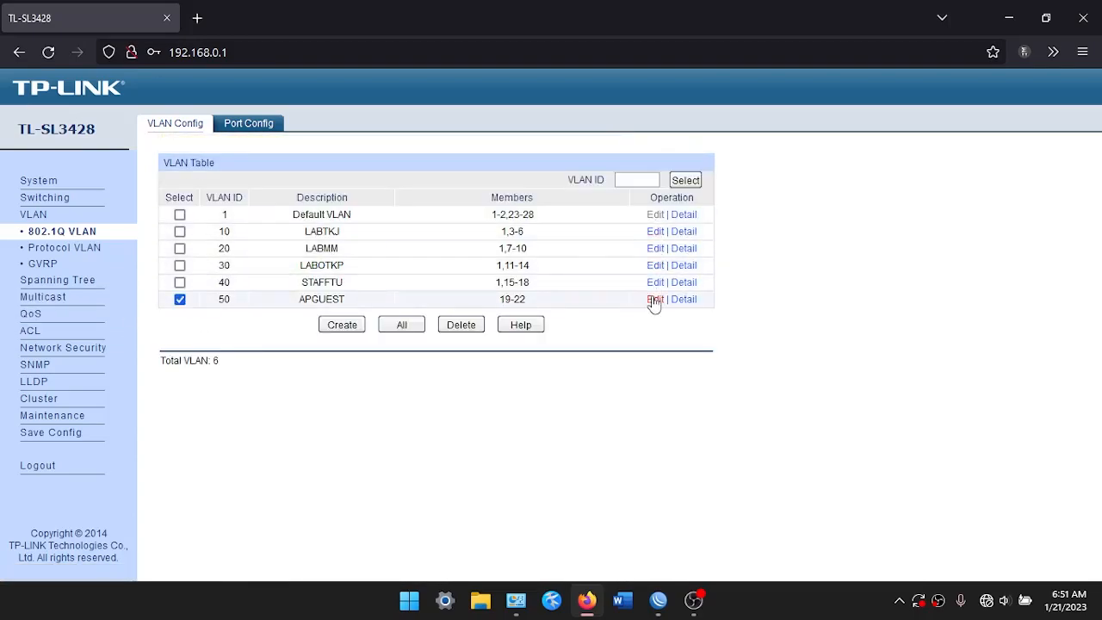
{"action": "left_click", "coordinate": [655, 299]}
{"action": "left_click", "coordinate": [187, 300]}
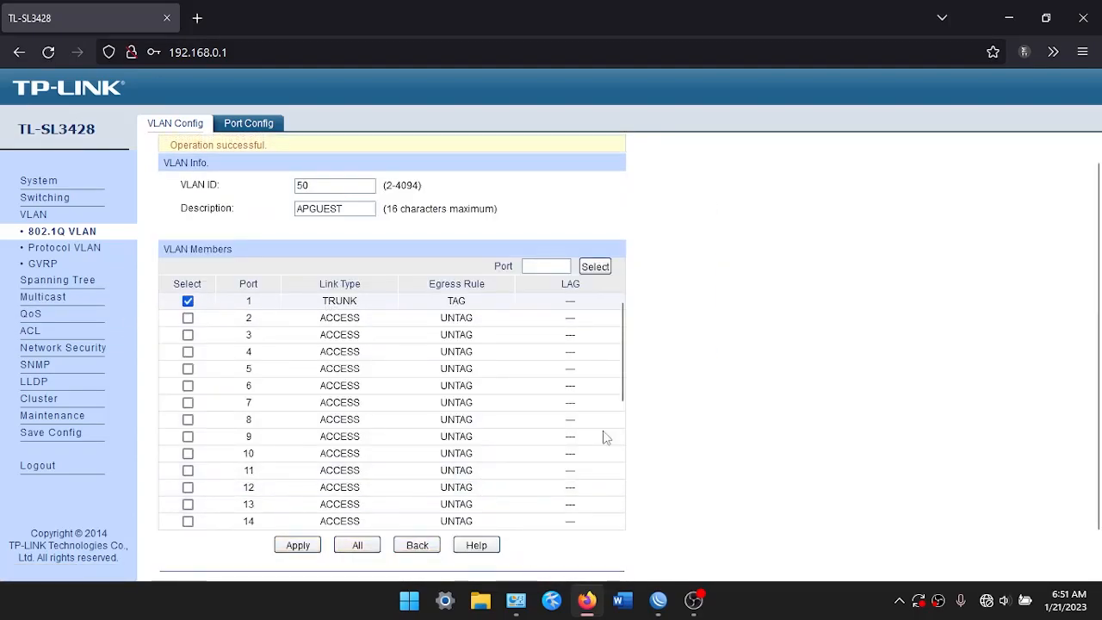
{"action": "left_click_drag", "start_coordinate": [285, 215], "coordinate": [295, 320]}
{"action": "left_click", "coordinate": [293, 336]}
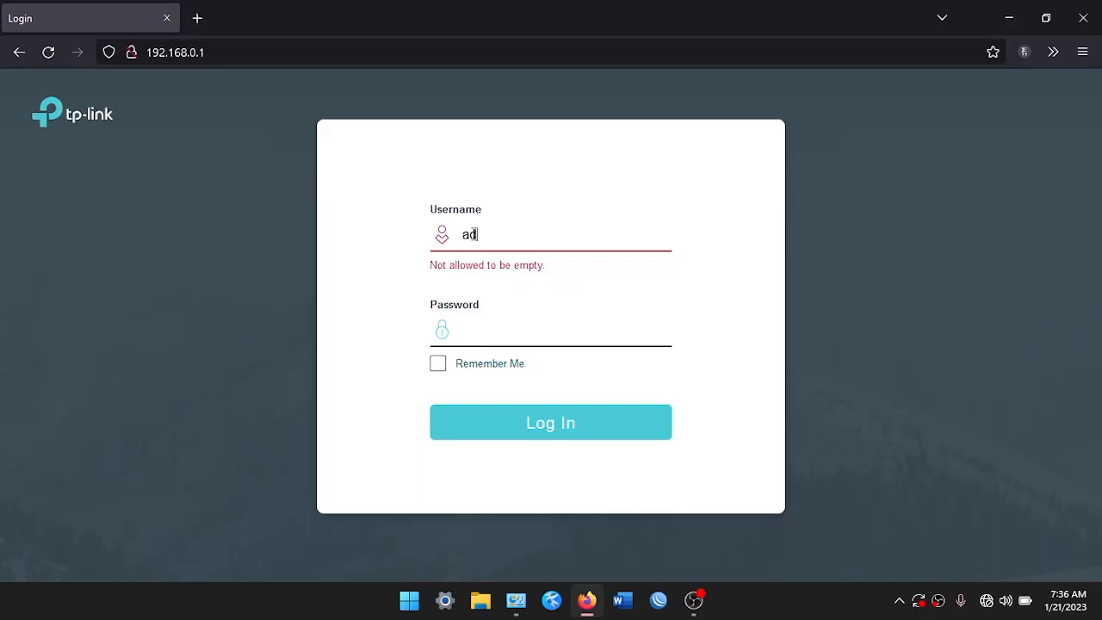
Log in to the TL-SG3428 as admin and replace the default password with a new one
{"action": "key", "text": "Tab"}
{"action": "type", "text": "a"}
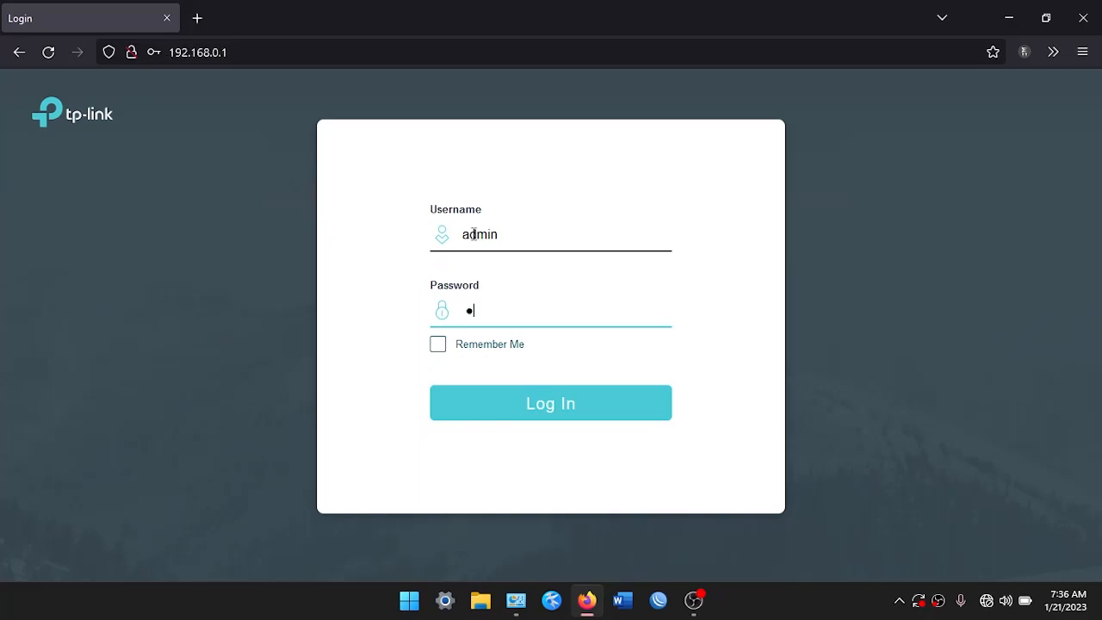
{"action": "key", "text": "Return"}
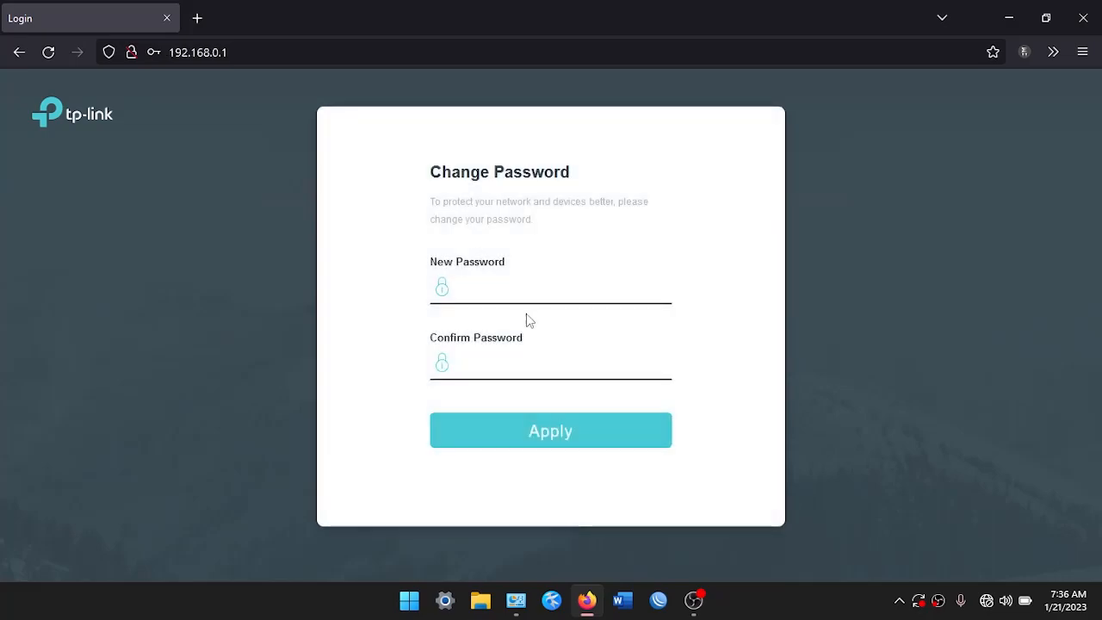
{"action": "left_click", "coordinate": [506, 285]}
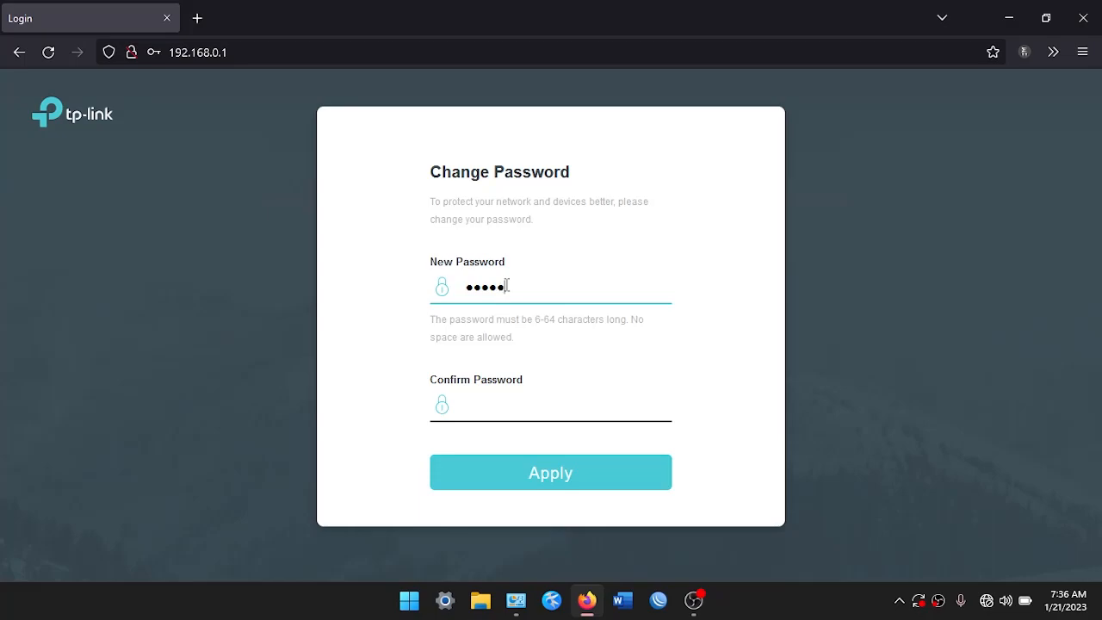
{"action": "key", "text": "Tab"}
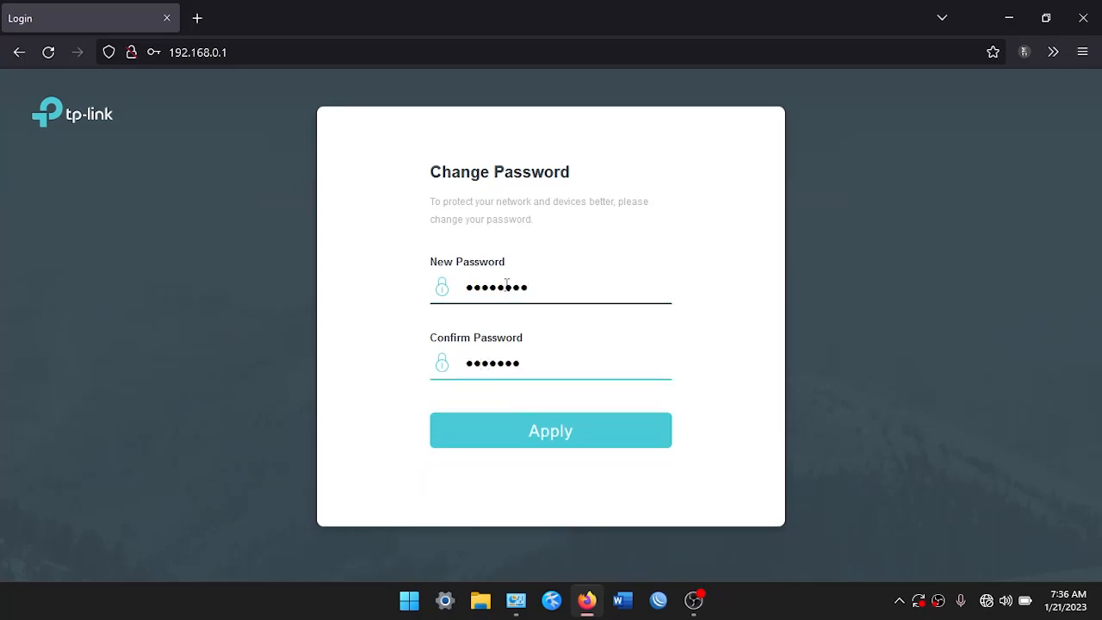
{"action": "key", "text": "Return"}
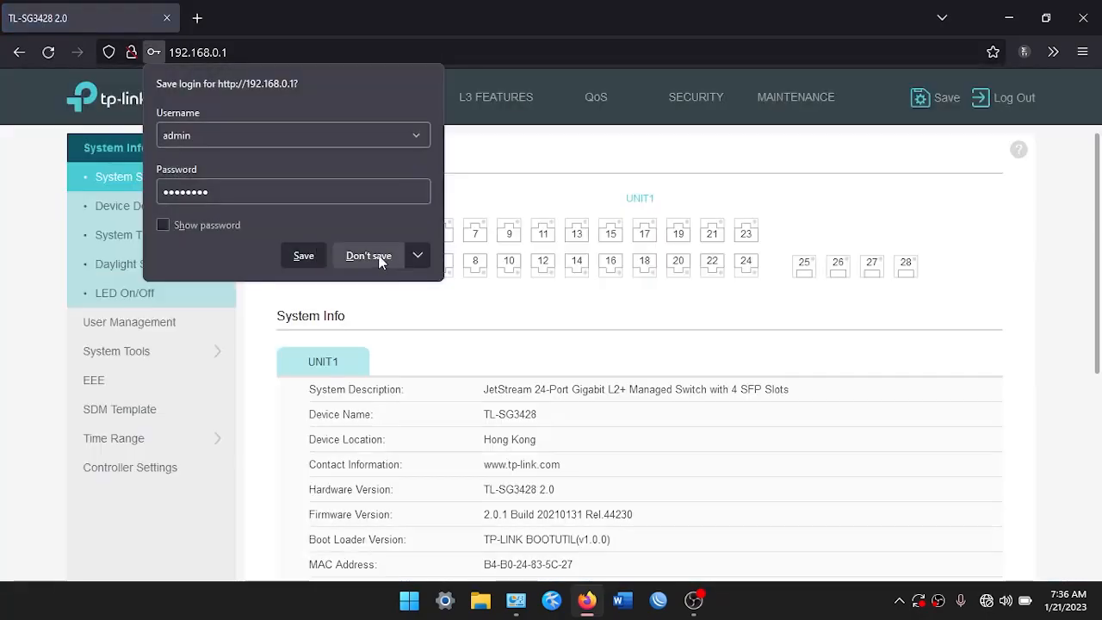
{"action": "left_click", "coordinate": [368, 255]}
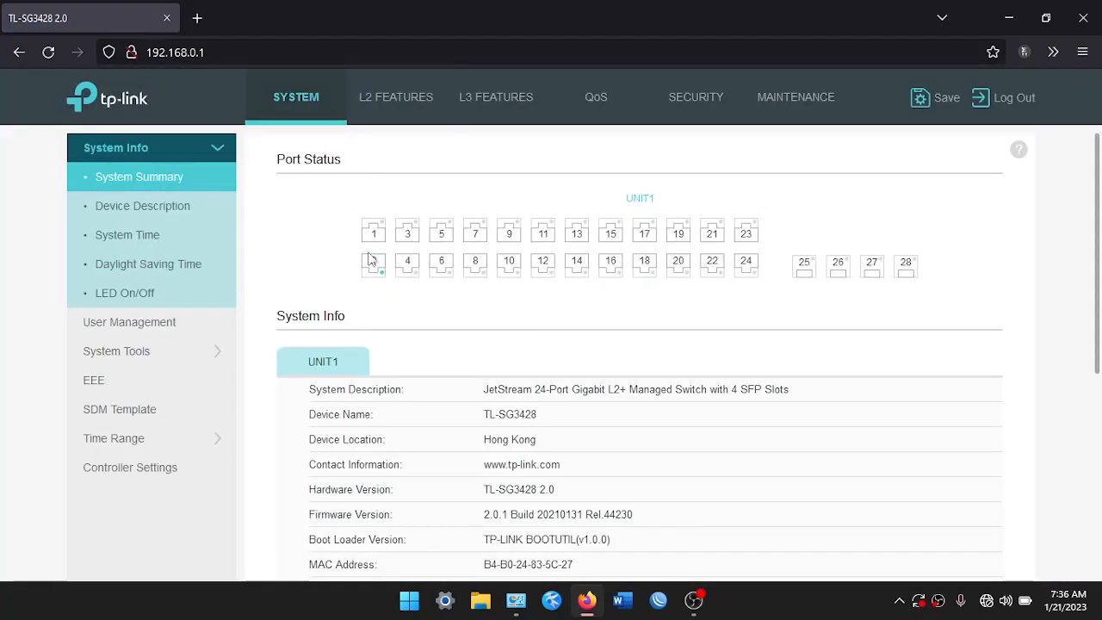
Under L2 Features 802.1Q VLAN, add VLAN 10 'Lab TKJ': ports 3–6 untagged, port 1 tagged
{"action": "left_click", "coordinate": [386, 113]}
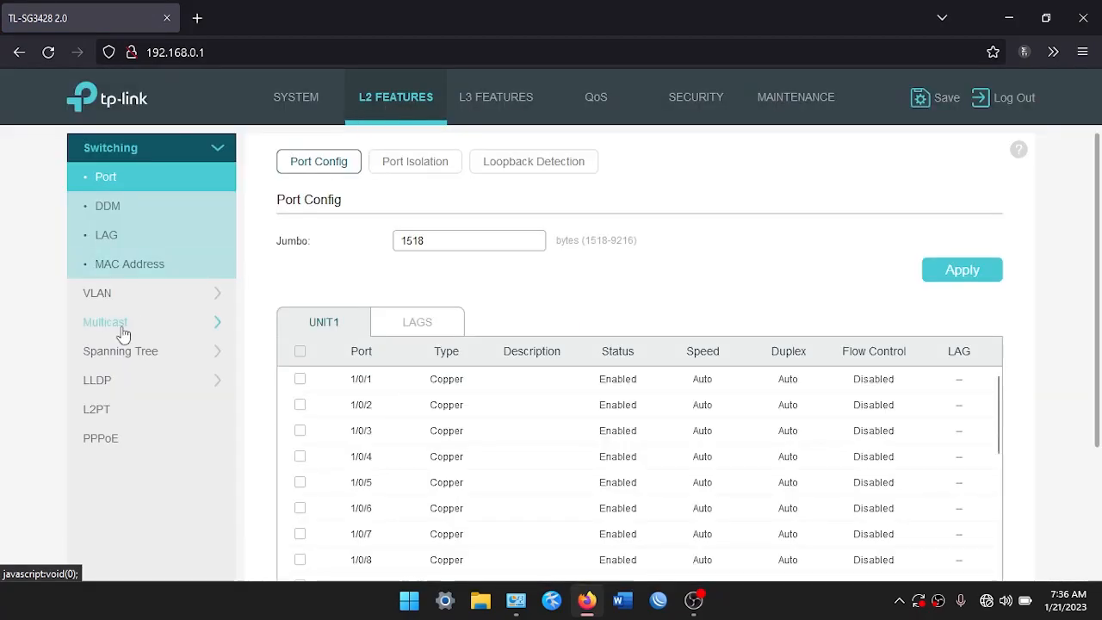
{"action": "left_click", "coordinate": [162, 297]}
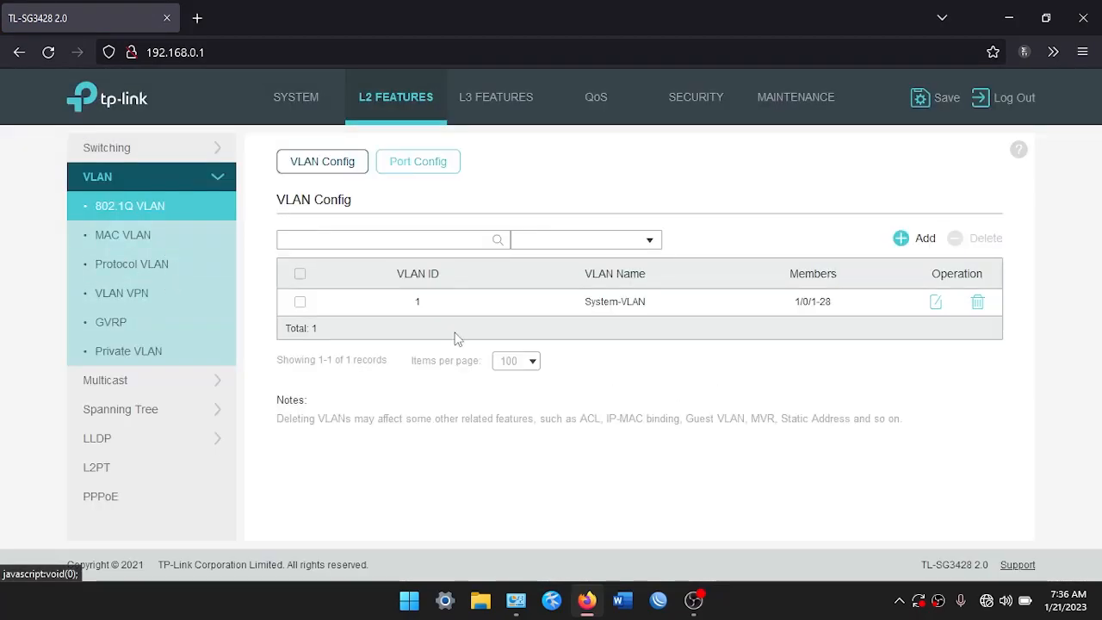
{"action": "left_click", "coordinate": [904, 237]}
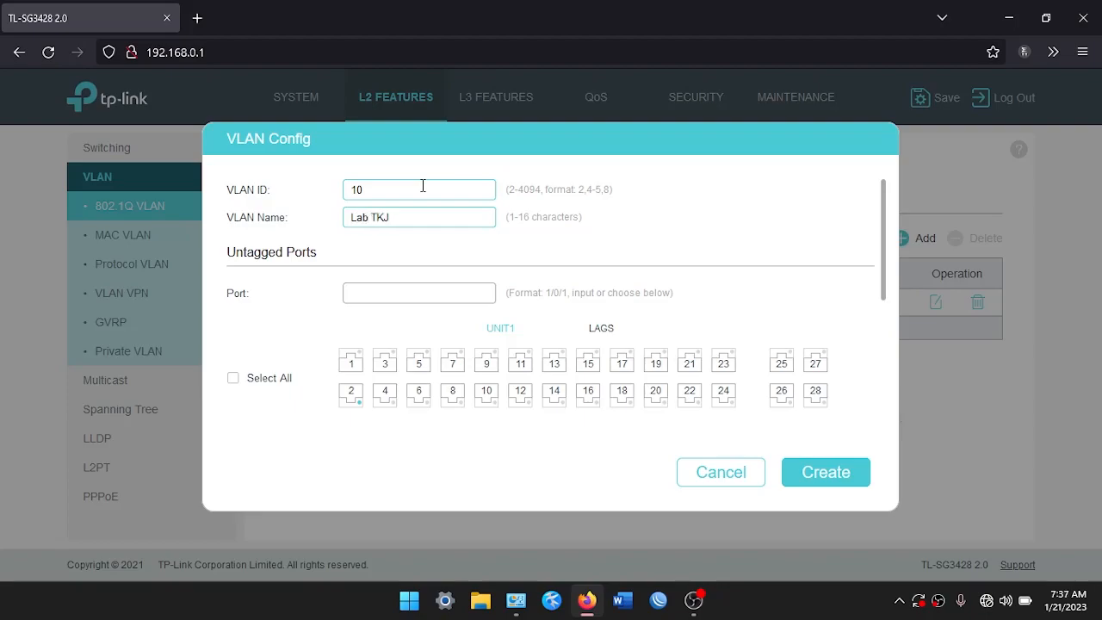
{"action": "scroll", "coordinate": [349, 327], "scroll_direction": "down", "scroll_amount": 3}
{"action": "scroll", "coordinate": [347, 330], "scroll_direction": "up", "scroll_amount": 2}
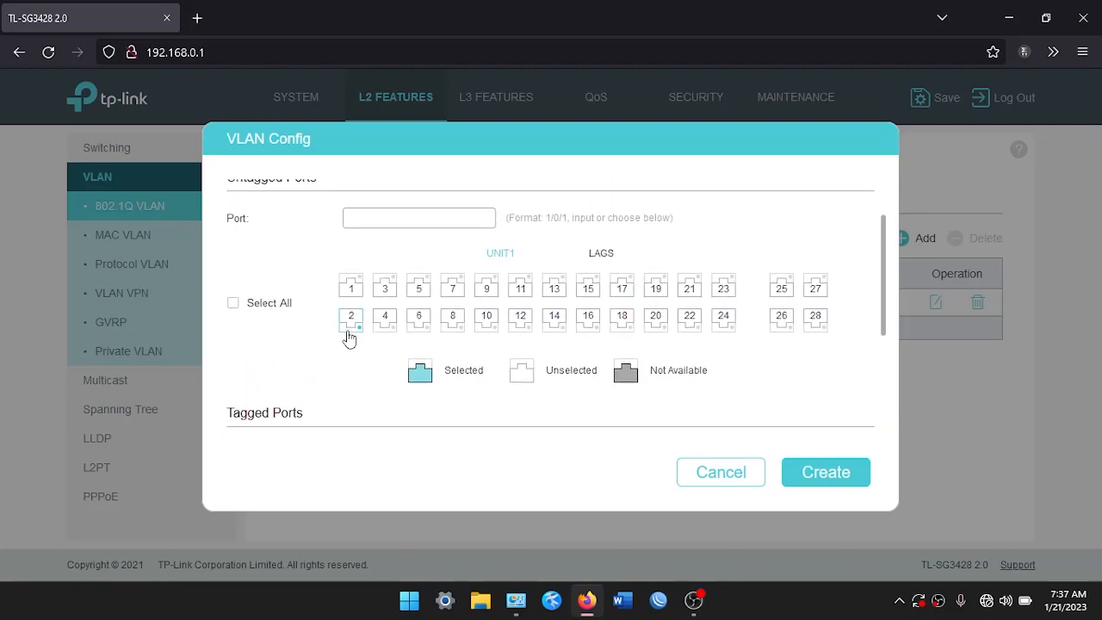
{"action": "left_click", "coordinate": [385, 291]}
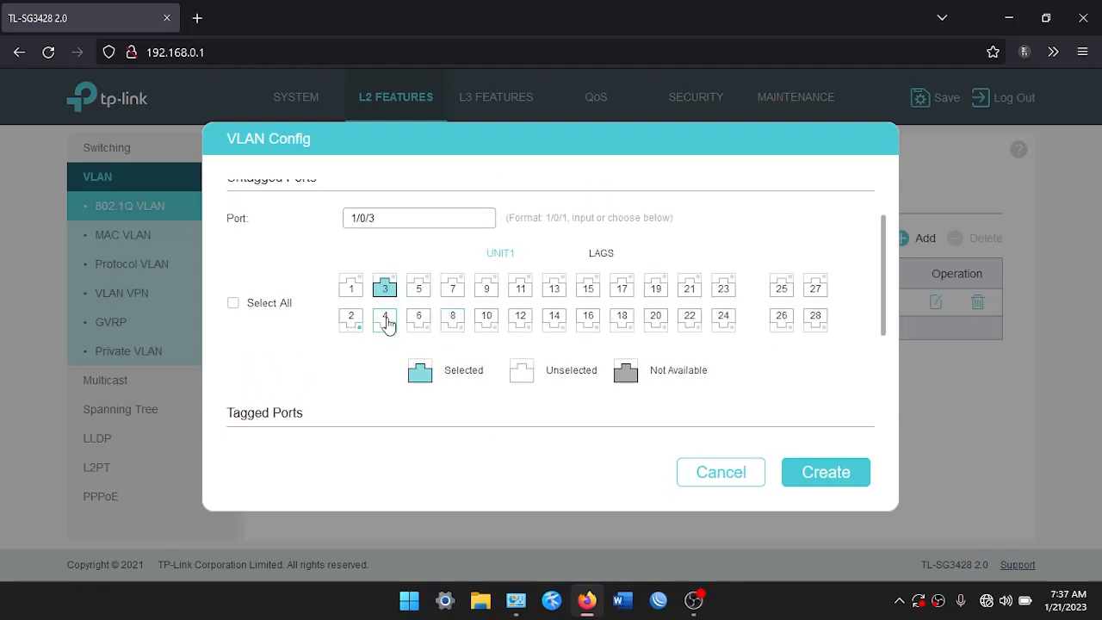
{"action": "left_click", "coordinate": [387, 321]}
{"action": "left_click", "coordinate": [417, 289]}
{"action": "left_click", "coordinate": [418, 317]}
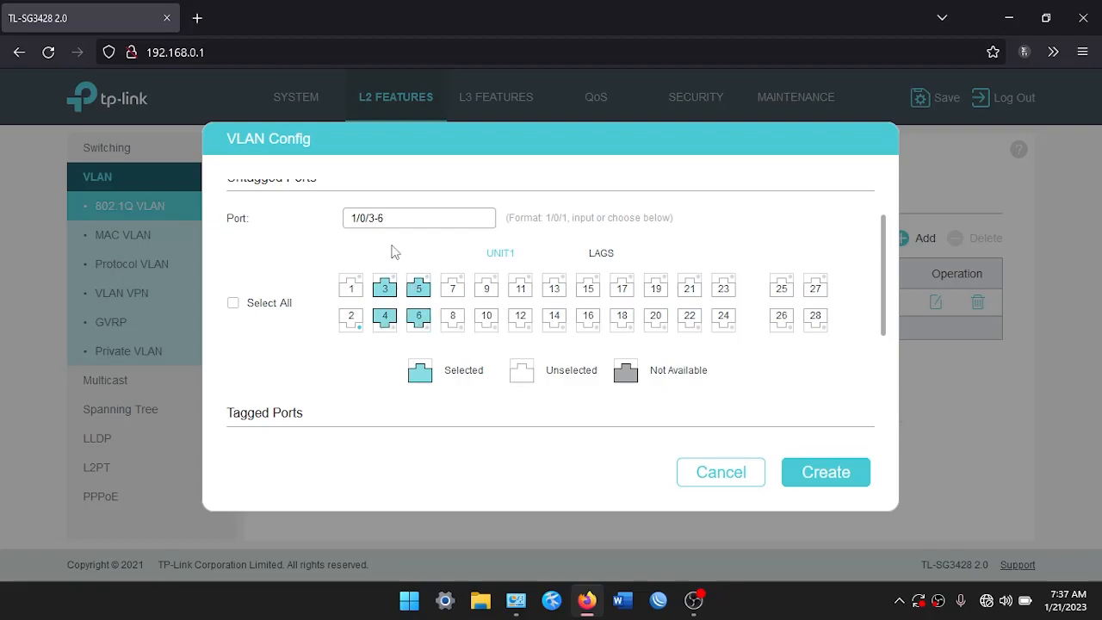
{"action": "scroll", "coordinate": [389, 251], "scroll_direction": "down", "scroll_amount": 2}
{"action": "scroll", "coordinate": [389, 251], "scroll_direction": "down", "scroll_amount": 1}
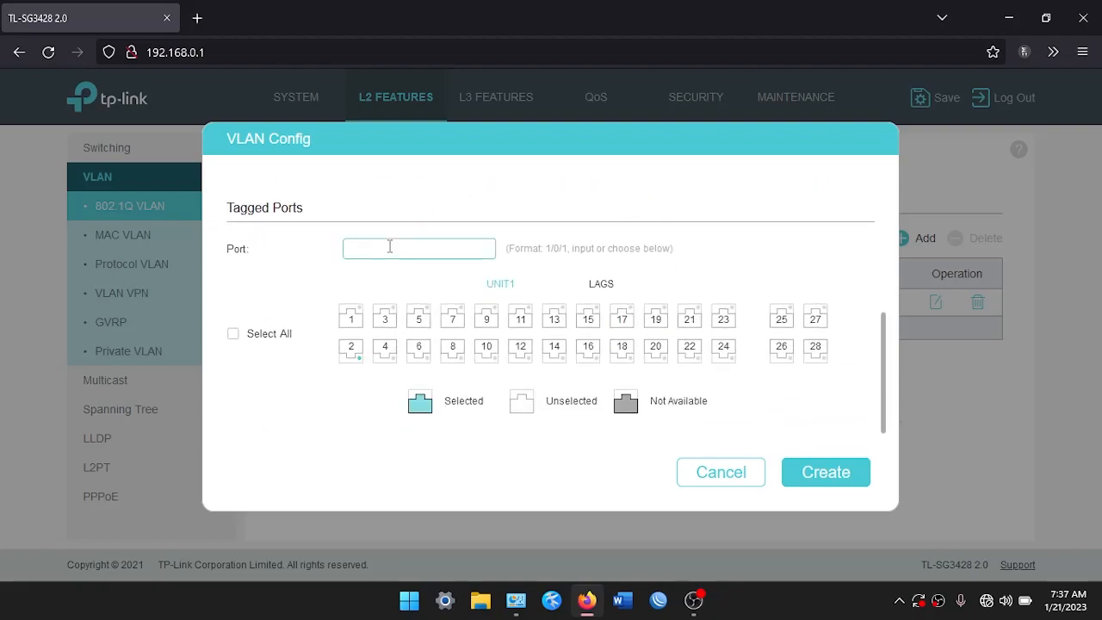
{"action": "left_click", "coordinate": [353, 314]}
{"action": "scroll", "coordinate": [258, 283], "scroll_direction": "up", "scroll_amount": 2}
{"action": "scroll", "coordinate": [258, 283], "scroll_direction": "down", "scroll_amount": 2}
{"action": "left_click", "coordinate": [833, 484]}
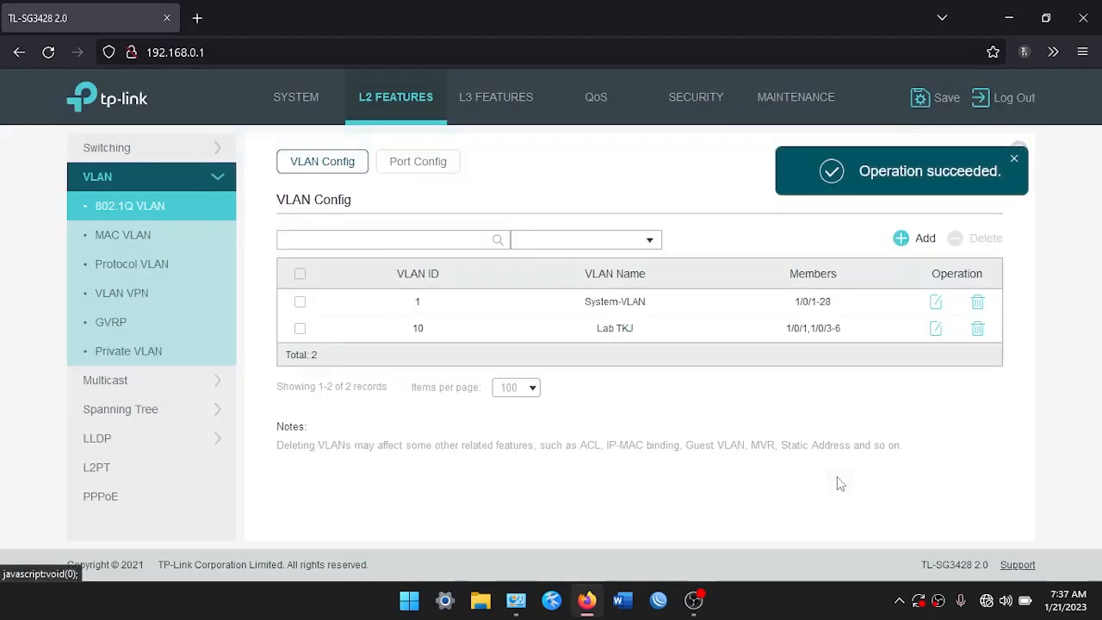
Create VLAN 20 'Lab MM' with ports 7–10 untagged and port 1 tagged
{"action": "left_click", "coordinate": [917, 240]}
{"action": "scroll", "coordinate": [422, 290], "scroll_direction": "up", "scroll_amount": 3}
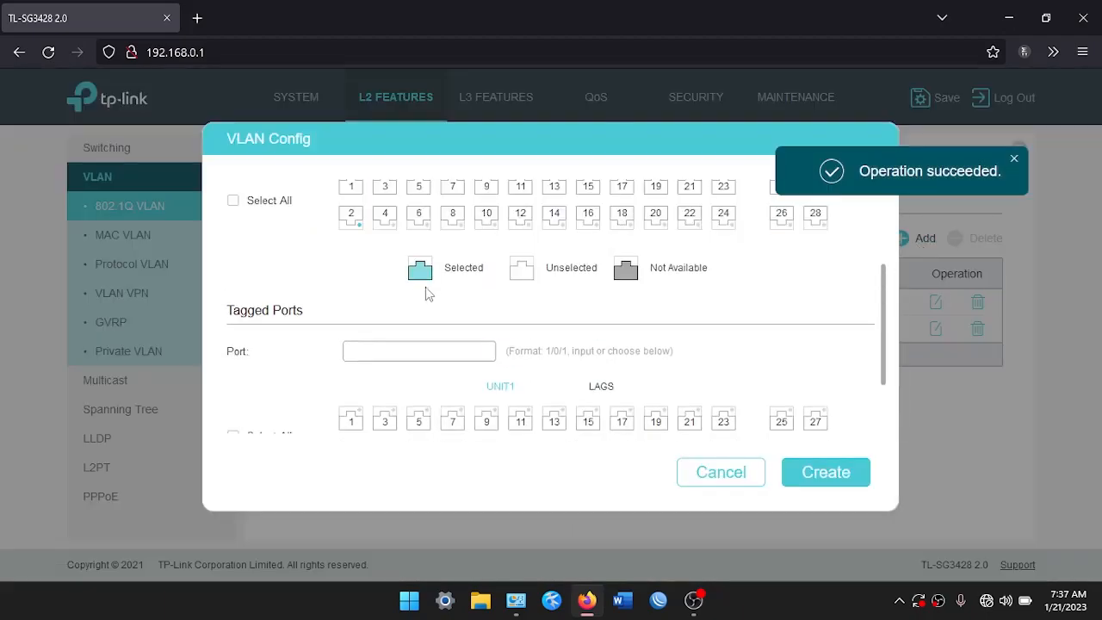
{"action": "left_click", "coordinate": [383, 192]}
{"action": "type", "text": "3"}
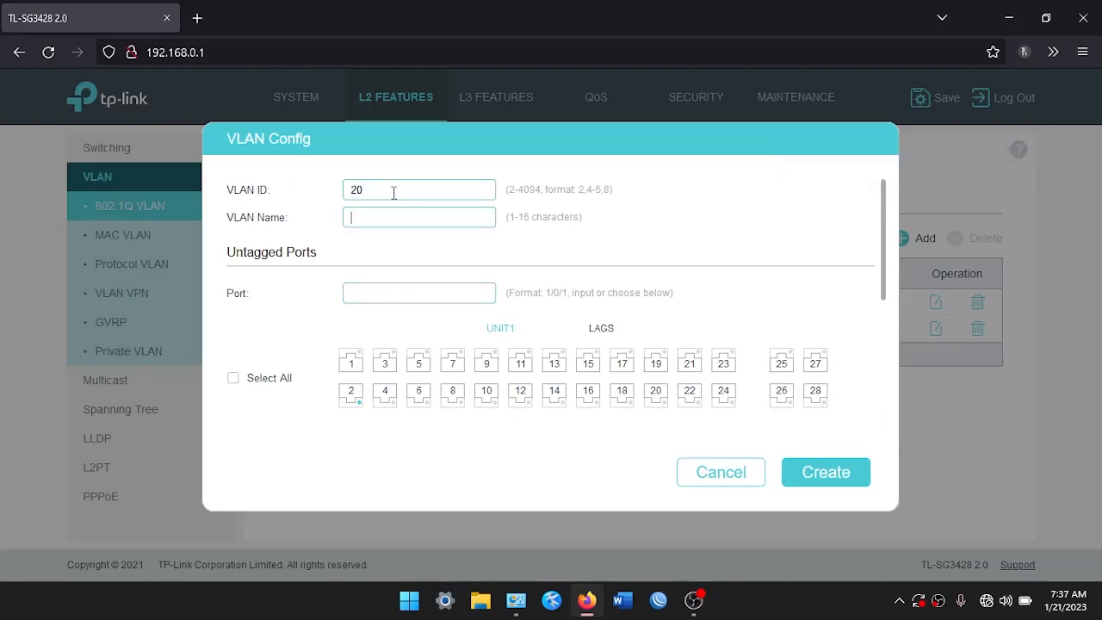
{"action": "key", "text": "BackSpace"}
{"action": "type", "text": "LA"}
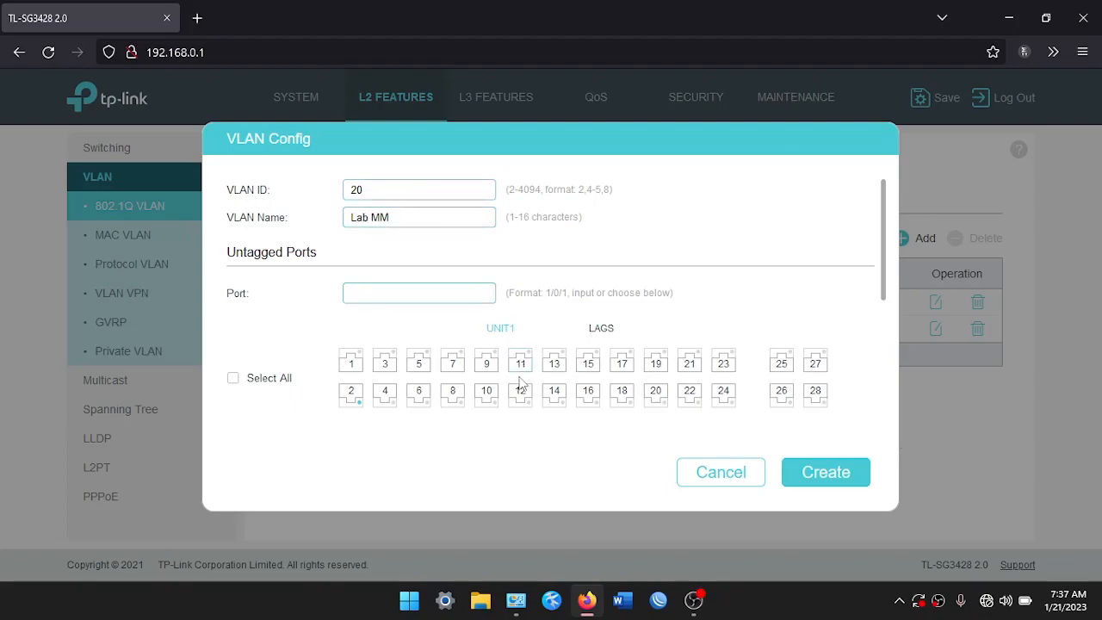
{"action": "left_click", "coordinate": [452, 362]}
{"action": "left_click", "coordinate": [452, 391]}
{"action": "left_click", "coordinate": [486, 361]}
{"action": "left_click", "coordinate": [486, 392]}
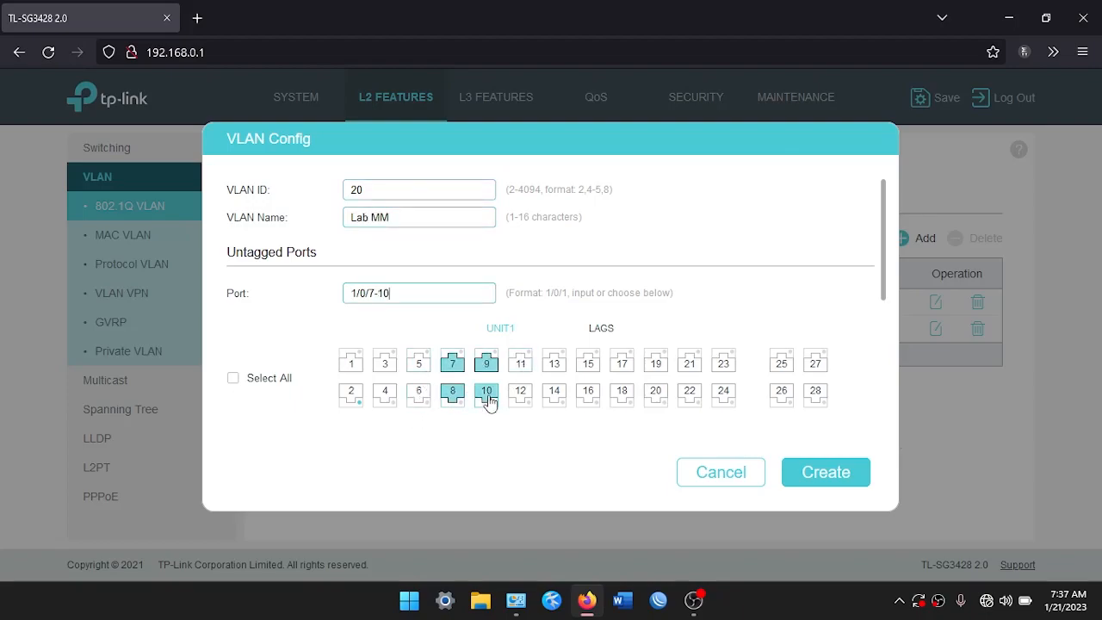
{"action": "scroll", "coordinate": [425, 337], "scroll_direction": "down", "scroll_amount": 4}
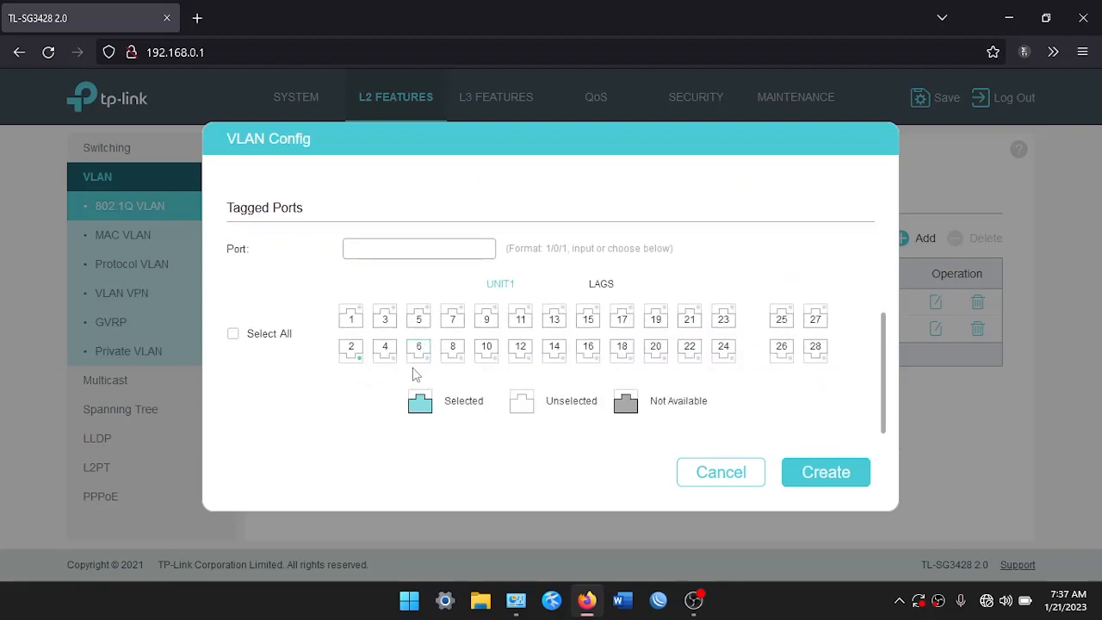
{"action": "left_click", "coordinate": [352, 321]}
{"action": "left_click", "coordinate": [824, 473]}
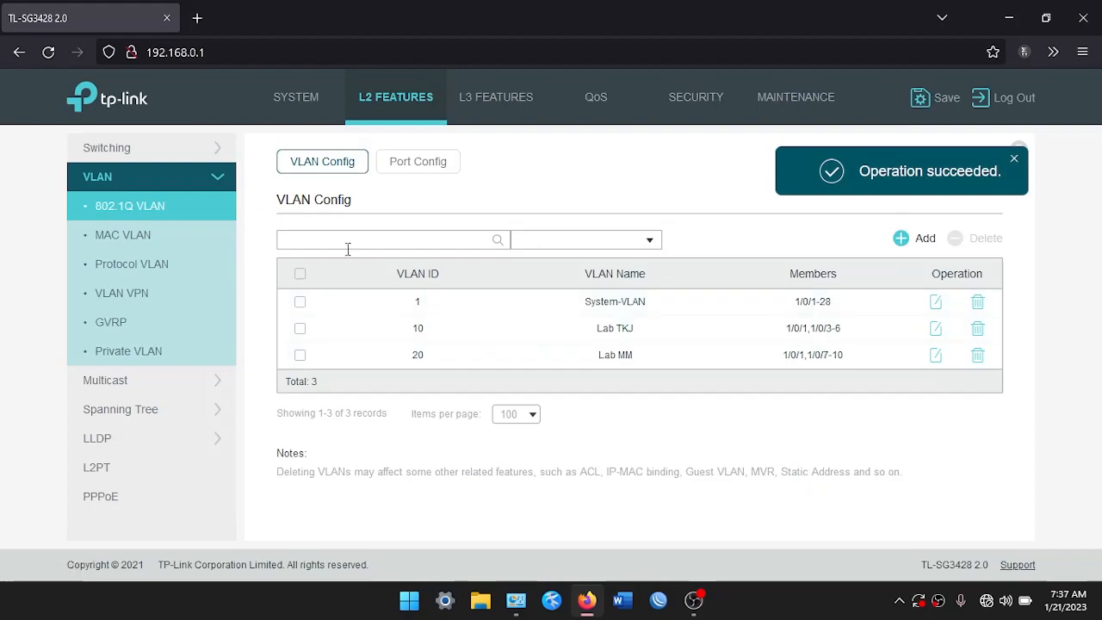
Start a new VLAN entry with ID 30 and the name 'Lab OTKP'
{"action": "left_click", "coordinate": [918, 240]}
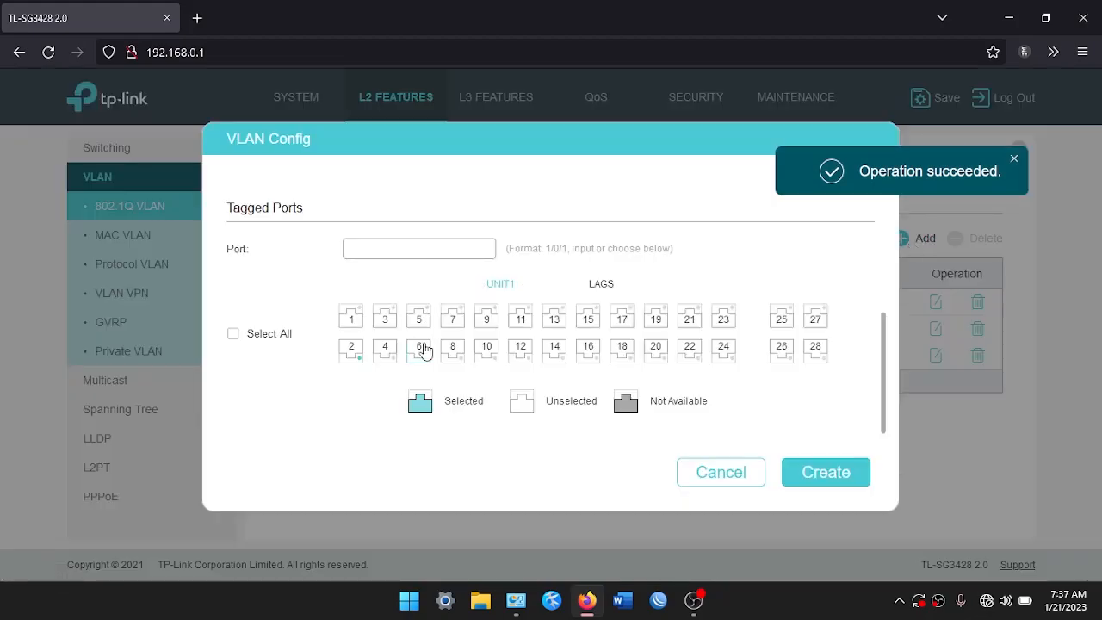
{"action": "scroll", "coordinate": [404, 292], "scroll_direction": "up", "scroll_amount": 5}
{"action": "left_click", "coordinate": [396, 187]}
{"action": "type", "text": "LAB"}
{"action": "key", "text": "BackSpace"}
{"action": "key", "text": "BackSpace"}
{"action": "type", "text": "ab"}
{"action": "key", "text": "BackSpace"}
{"action": "key", "text": "BackSpace"}
{"action": "key", "text": "BackSpace"}
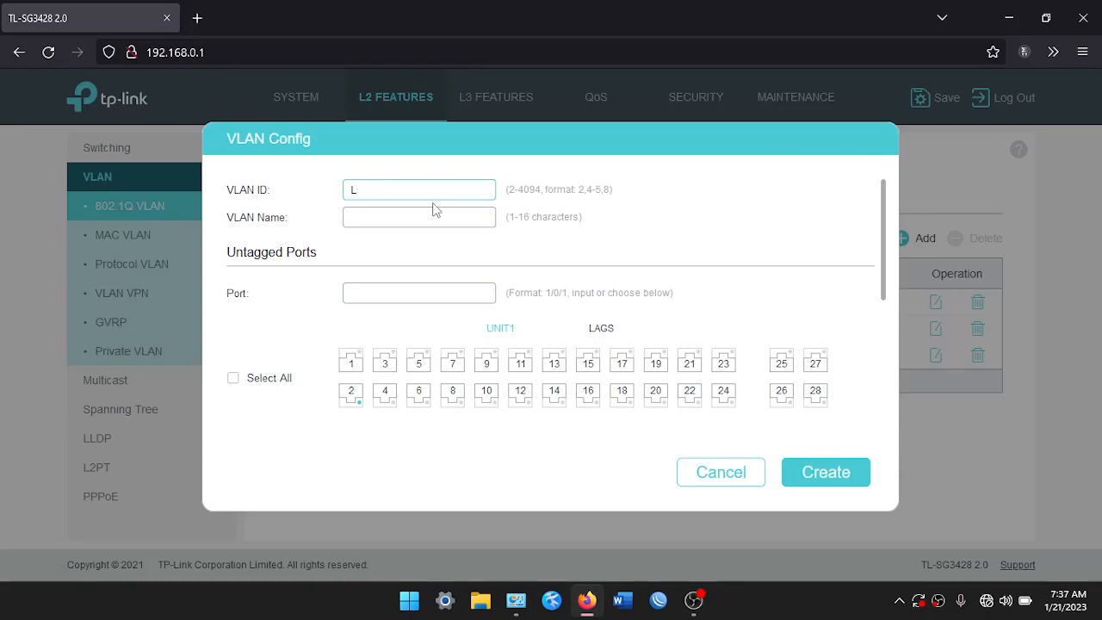
{"action": "type", "text": "30"}
Make ports 11–14 untagged and port 1 tagged members of VLAN 30, then create it
{"action": "scroll", "coordinate": [415, 236], "scroll_direction": "down", "scroll_amount": 2}
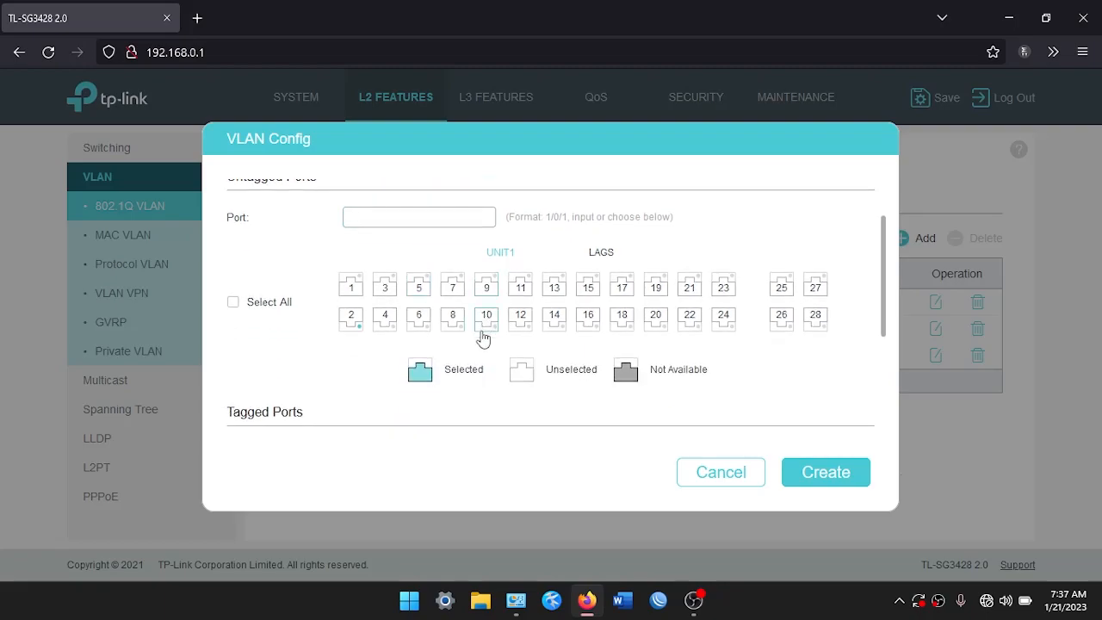
{"action": "left_click", "coordinate": [519, 287]}
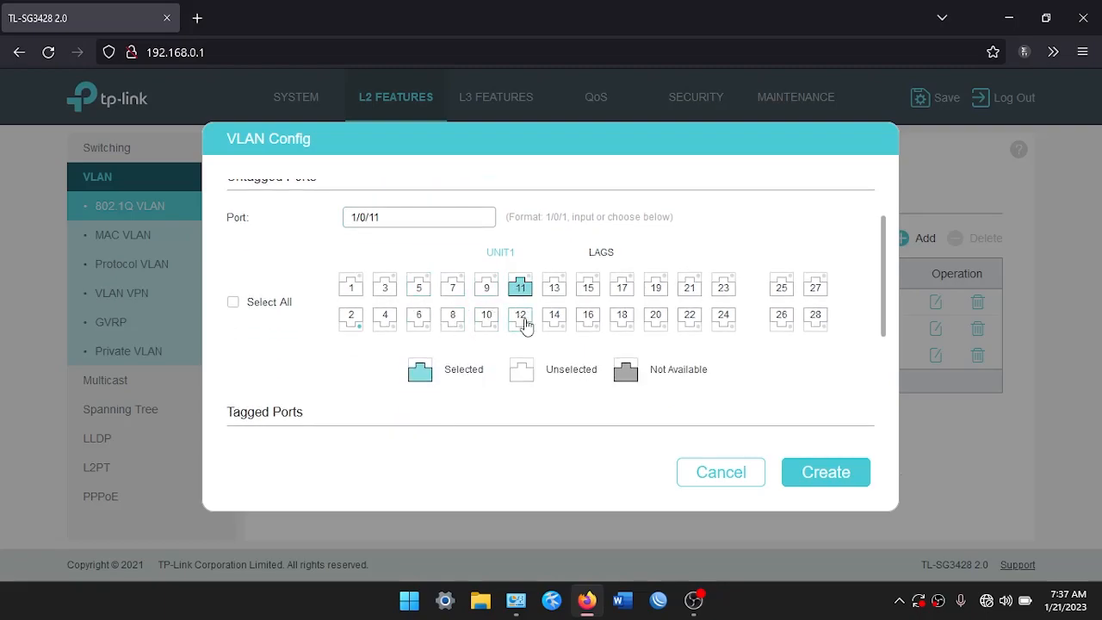
{"action": "left_click", "coordinate": [520, 318]}
{"action": "left_click", "coordinate": [554, 288]}
{"action": "left_click", "coordinate": [554, 317]}
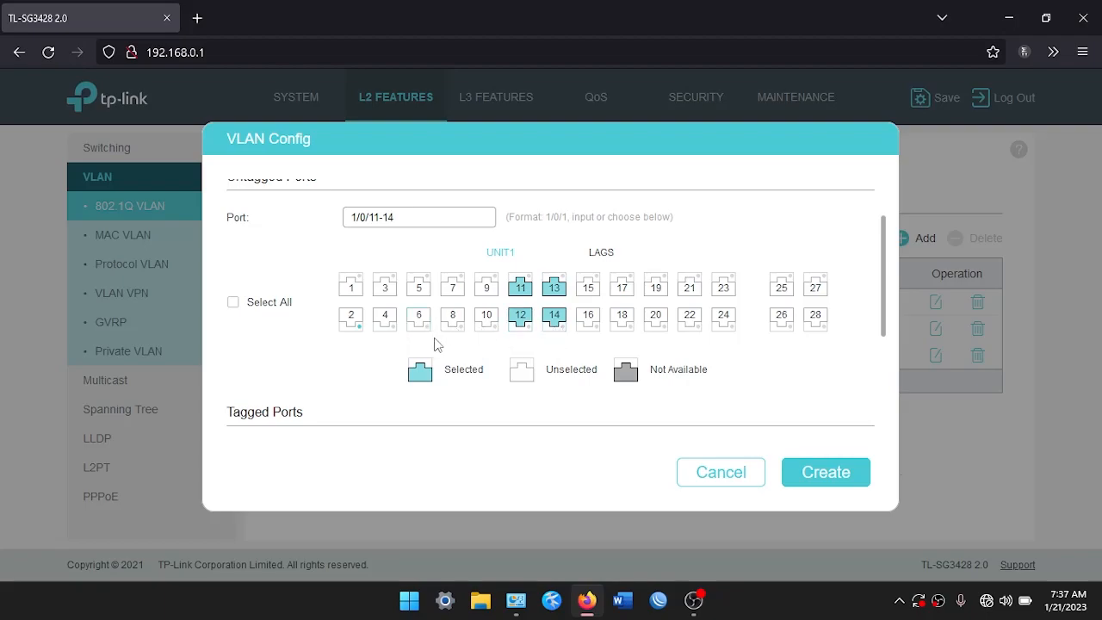
{"action": "scroll", "coordinate": [435, 344], "scroll_direction": "down", "scroll_amount": 3}
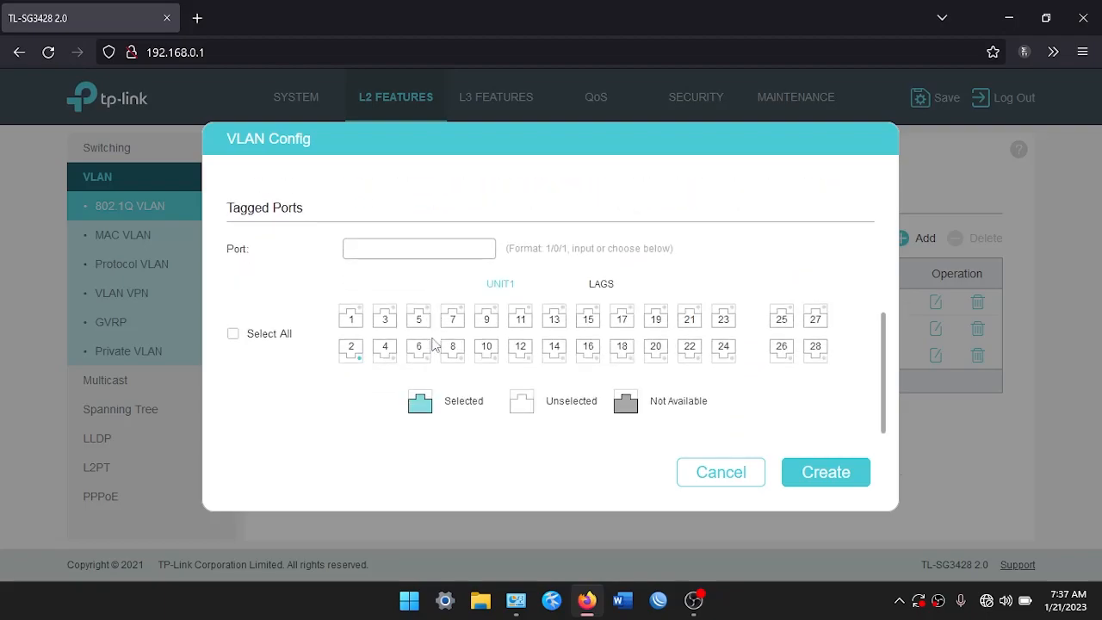
{"action": "left_click", "coordinate": [351, 316]}
{"action": "left_click", "coordinate": [809, 472]}
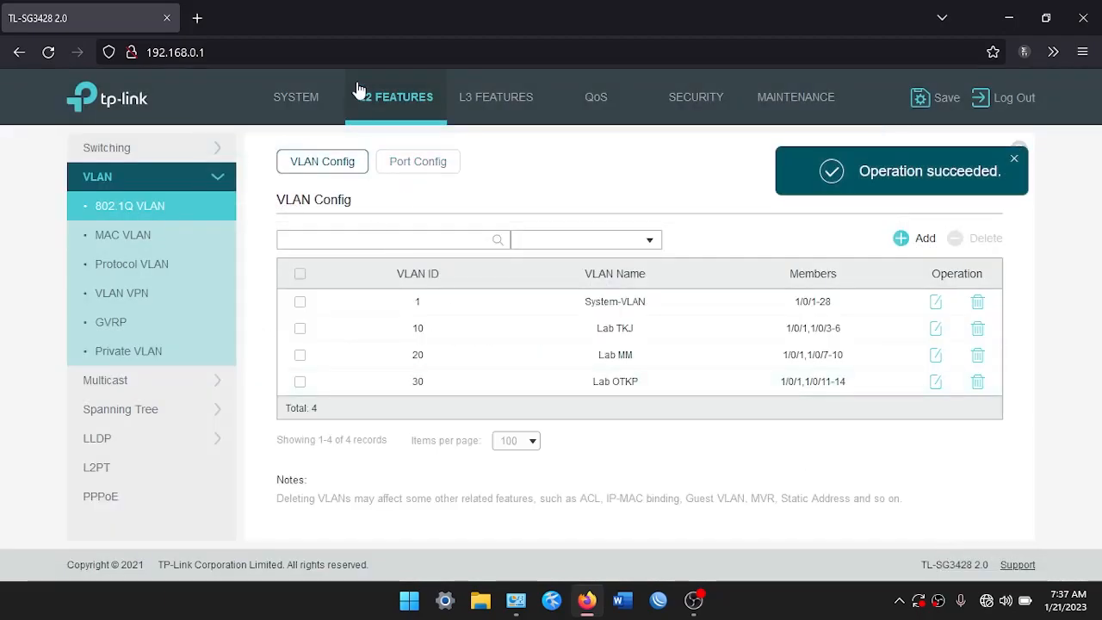
Create VLAN 40 'Staff TU' with ports 15–18 untagged and port 1 tagged
{"action": "left_click", "coordinate": [902, 238]}
{"action": "scroll", "coordinate": [388, 319], "scroll_direction": "up", "scroll_amount": 3}
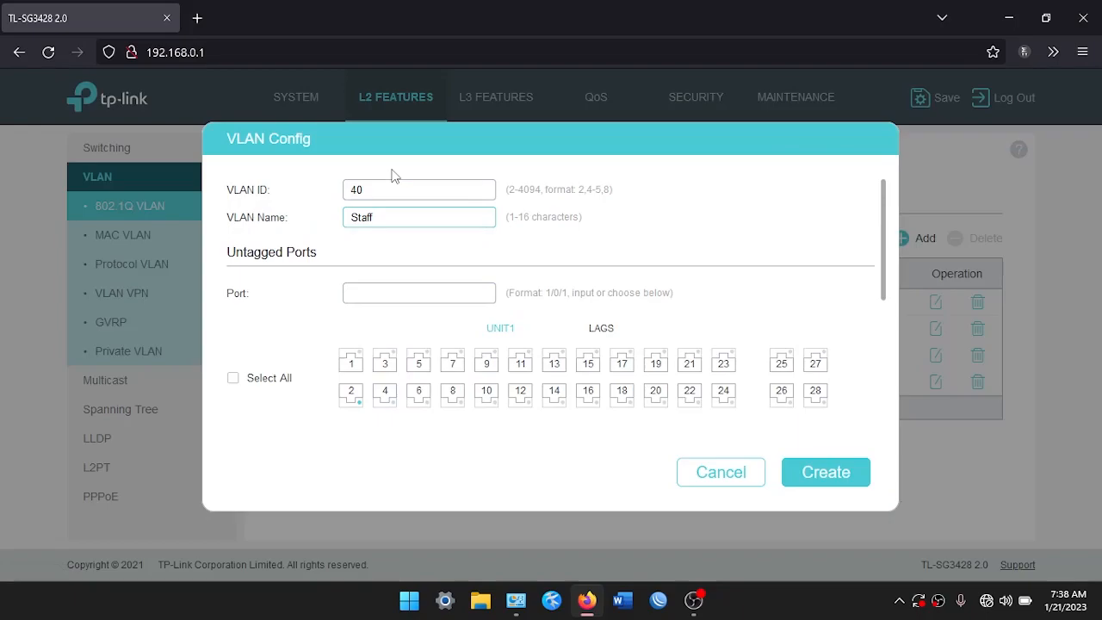
{"action": "scroll", "coordinate": [422, 332], "scroll_direction": "down", "scroll_amount": 5}
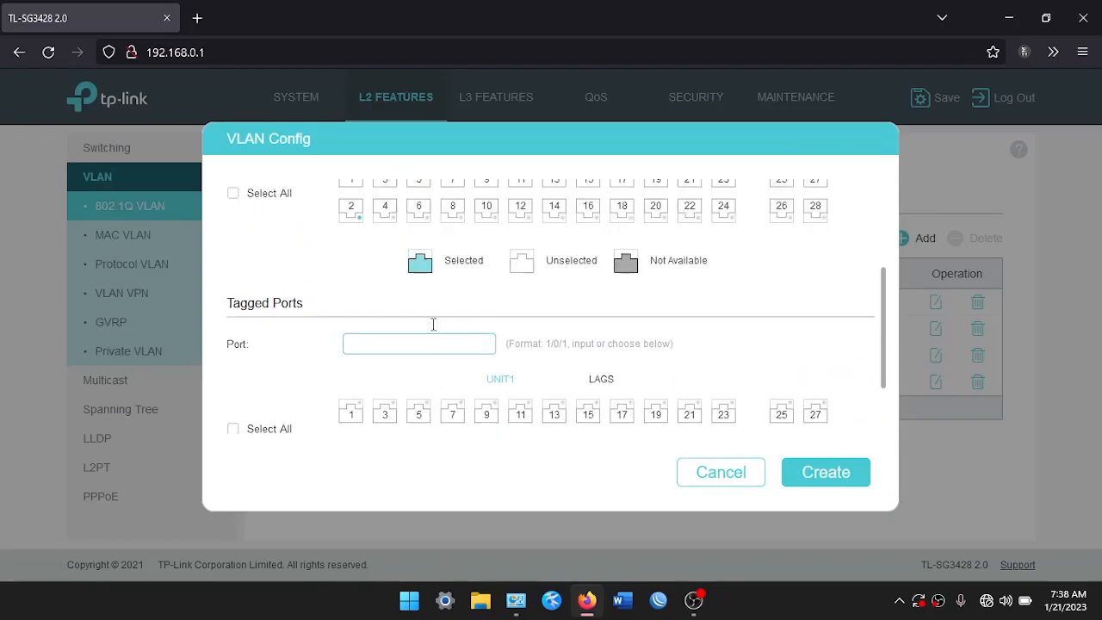
{"action": "scroll", "coordinate": [433, 322], "scroll_direction": "up", "scroll_amount": 2}
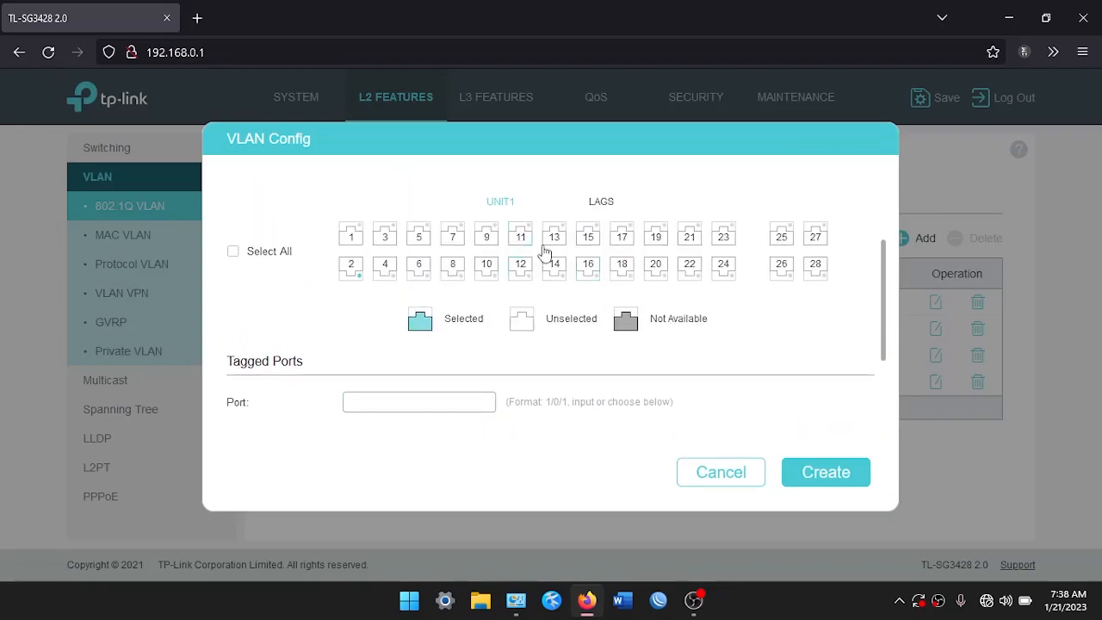
{"action": "left_click", "coordinate": [593, 242]}
{"action": "left_click", "coordinate": [590, 268]}
{"action": "left_click", "coordinate": [622, 239]}
{"action": "left_click", "coordinate": [623, 266]}
{"action": "scroll", "coordinate": [531, 382], "scroll_direction": "down", "scroll_amount": 2}
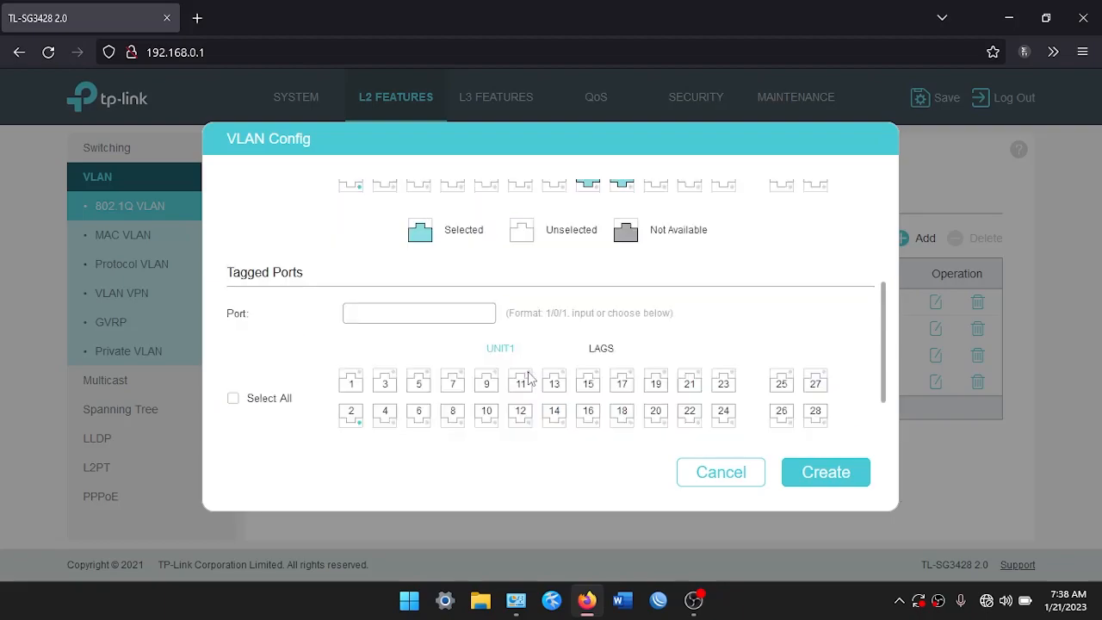
{"action": "left_click", "coordinate": [352, 320]}
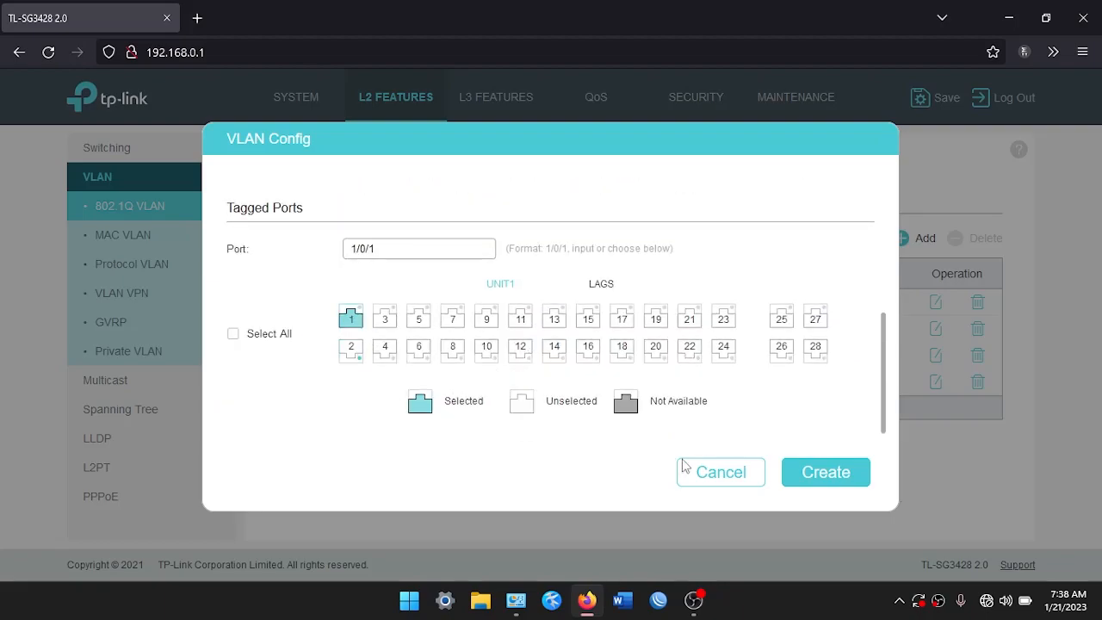
{"action": "left_click", "coordinate": [827, 484]}
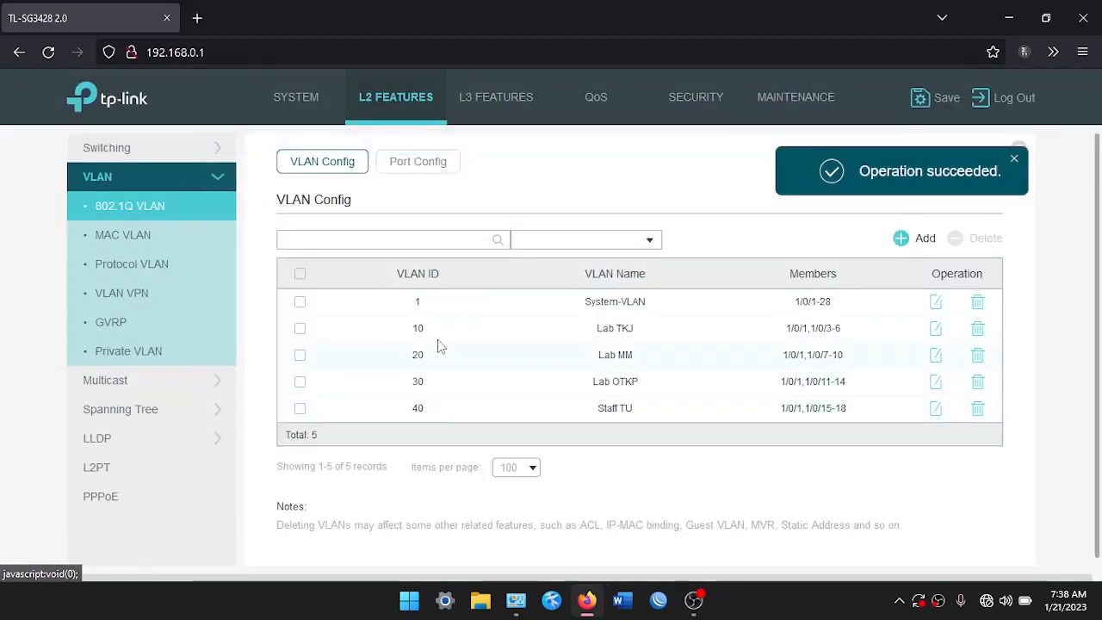
Create VLAN 50 'AP Guest' with ports 19–22 untagged and port 1 tagged
{"action": "scroll", "coordinate": [410, 259], "scroll_direction": "down", "scroll_amount": 1}
{"action": "scroll", "coordinate": [373, 194], "scroll_direction": "up", "scroll_amount": 1}
{"action": "left_click", "coordinate": [925, 240]}
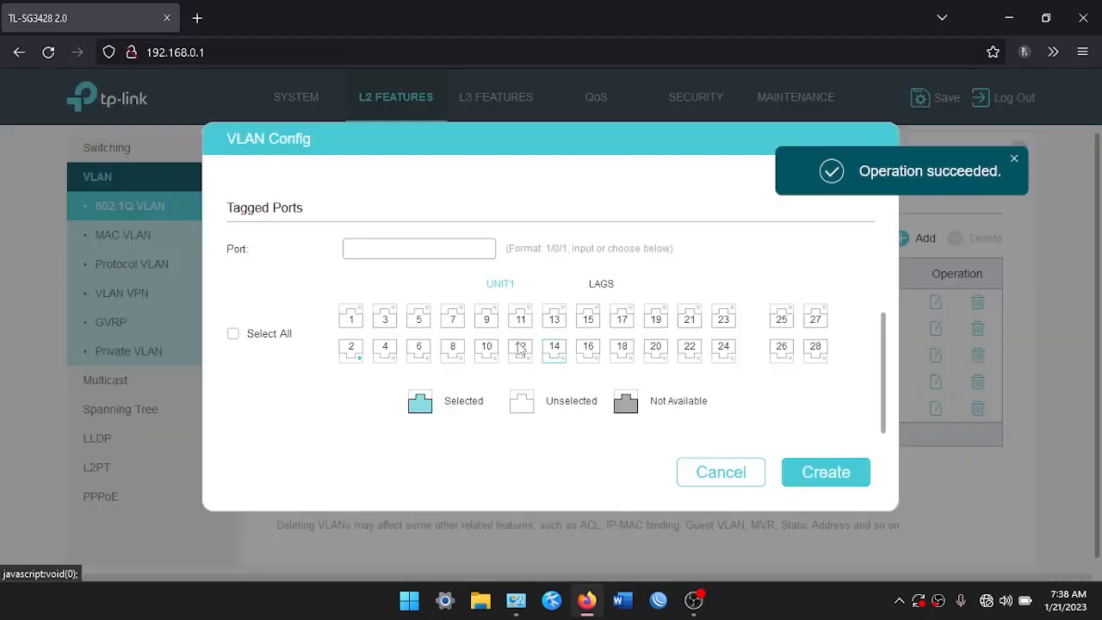
{"action": "scroll", "coordinate": [428, 293], "scroll_direction": "up", "scroll_amount": 2}
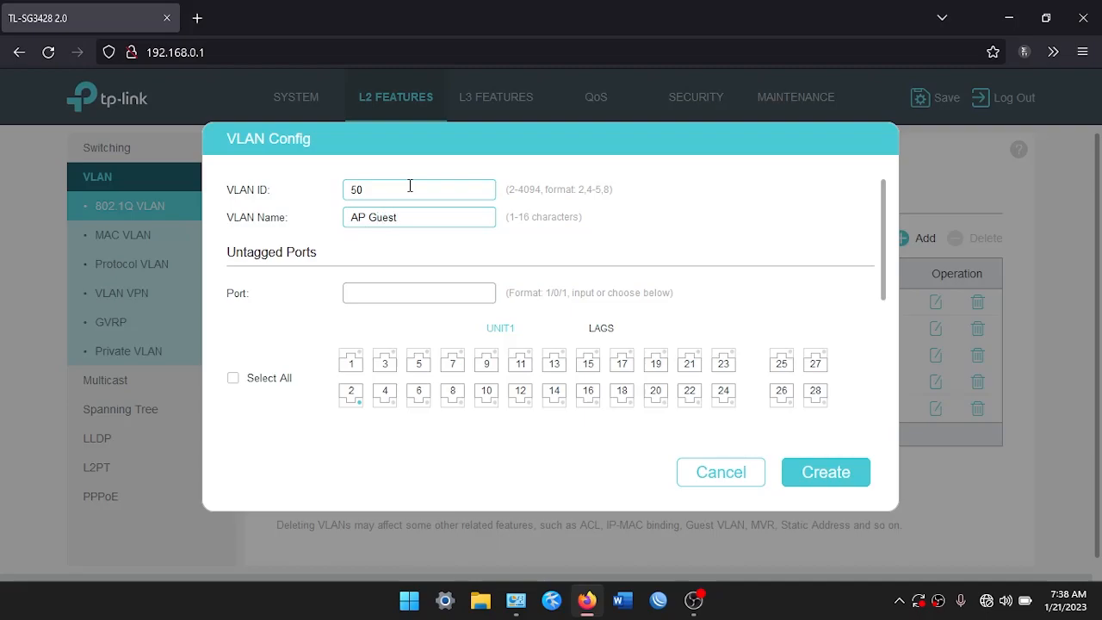
{"action": "scroll", "coordinate": [473, 407], "scroll_direction": "down", "scroll_amount": 2}
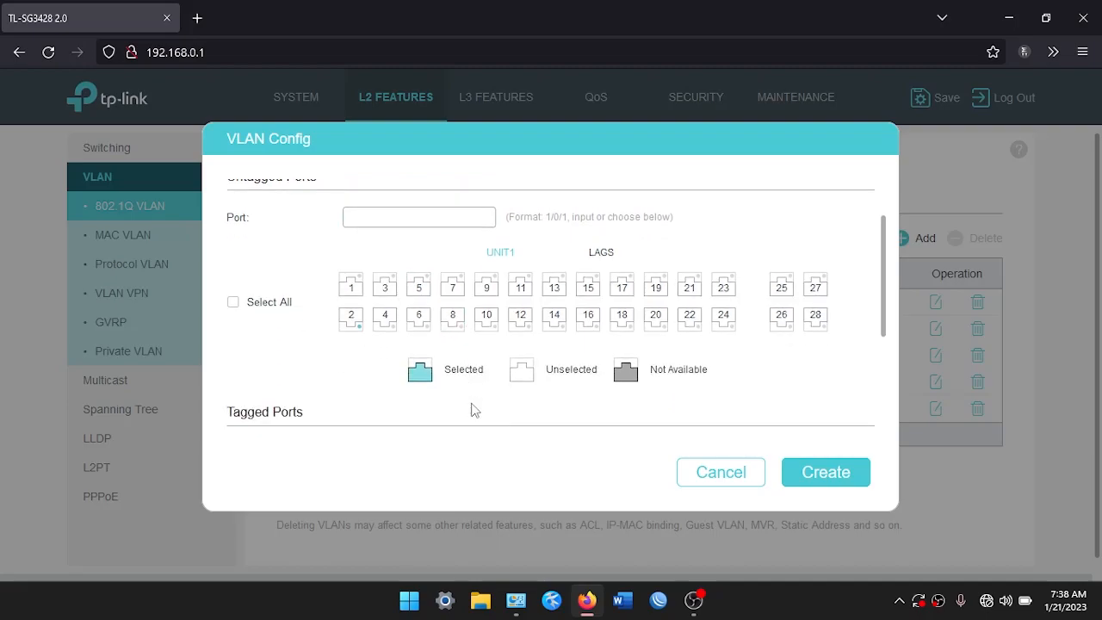
{"action": "left_click", "coordinate": [655, 287]}
{"action": "left_click", "coordinate": [690, 287]}
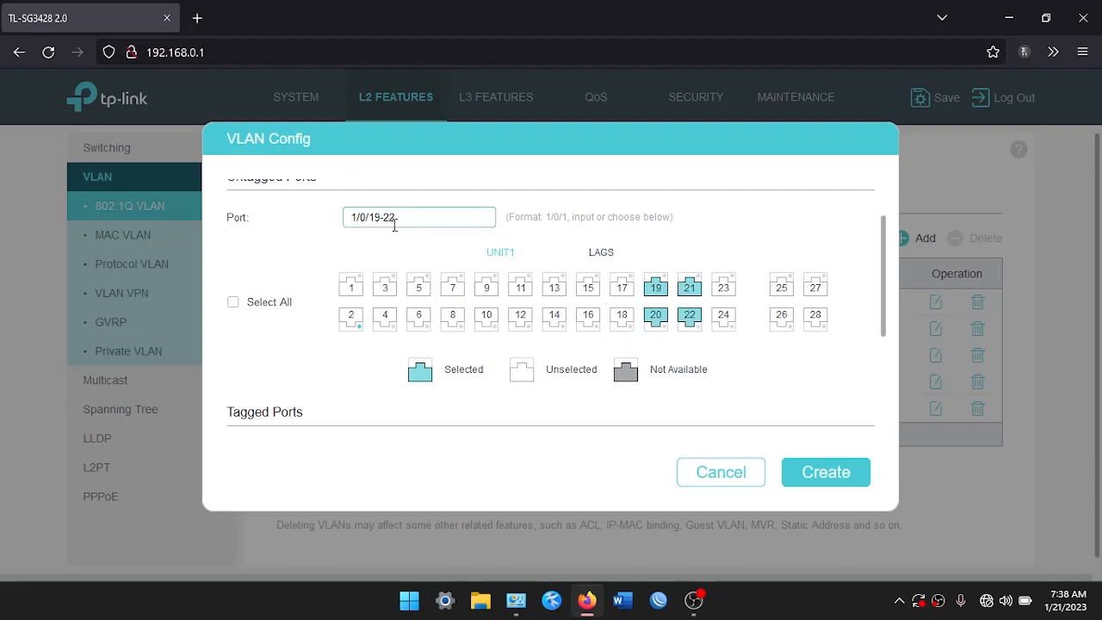
{"action": "scroll", "coordinate": [389, 248], "scroll_direction": "down", "scroll_amount": 3}
{"action": "left_click", "coordinate": [351, 318]}
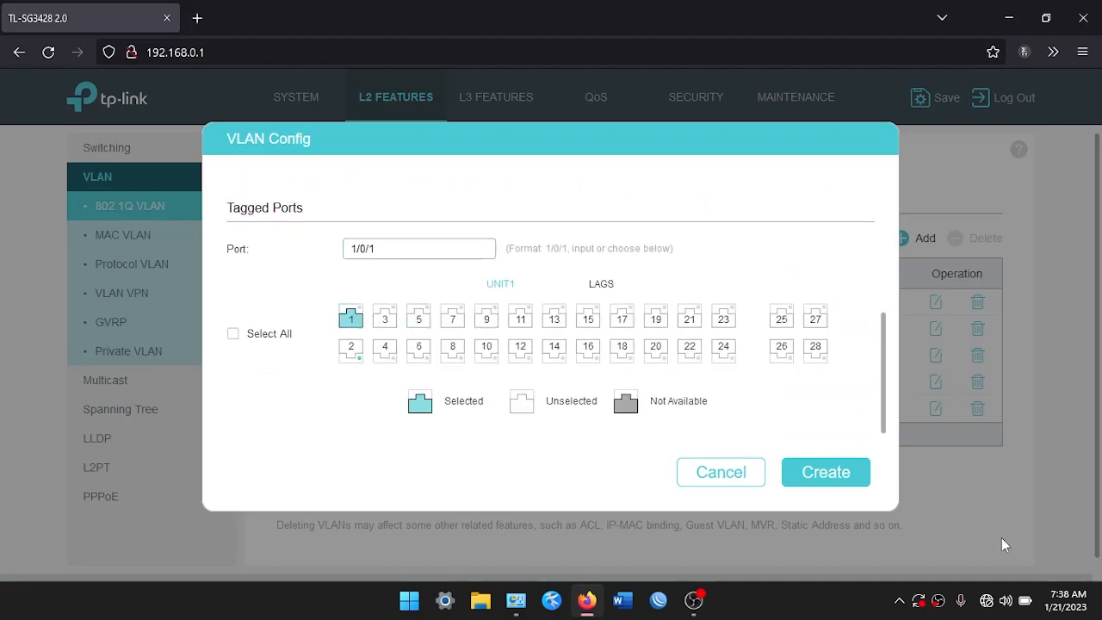
{"action": "left_click", "coordinate": [825, 473]}
{"action": "scroll", "coordinate": [507, 305], "scroll_direction": "down", "scroll_amount": 1}
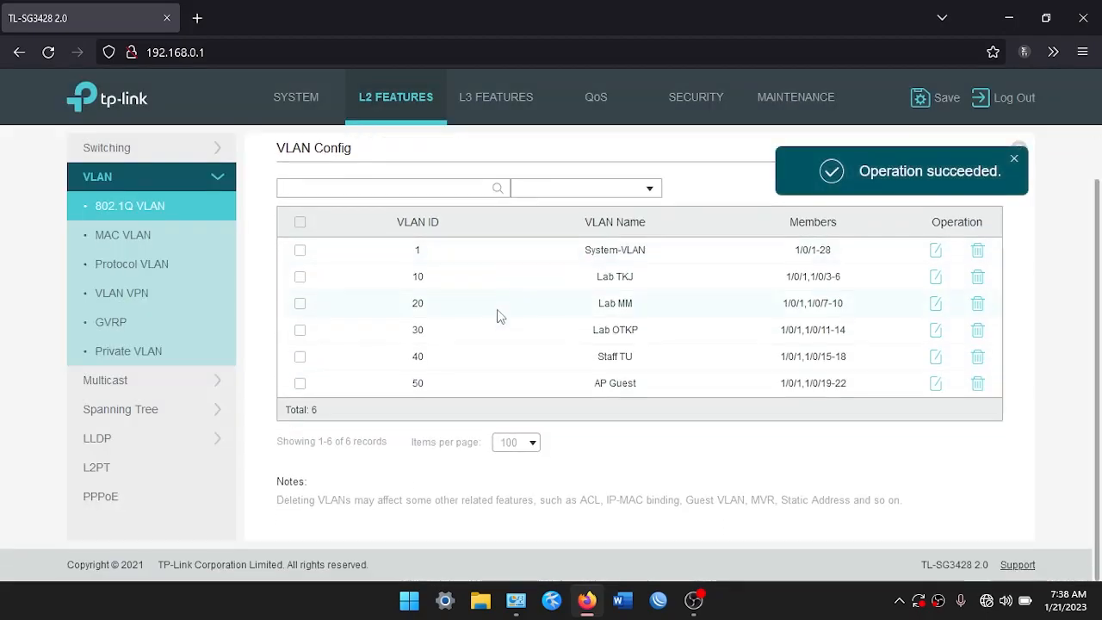
{"action": "scroll", "coordinate": [502, 379], "scroll_direction": "up", "scroll_amount": 1}
{"action": "left_click", "coordinate": [417, 161]}
Set PVID 10 on ports 1/0/3–1/0/6
{"action": "scroll", "coordinate": [458, 376], "scroll_direction": "down", "scroll_amount": 3}
{"action": "scroll", "coordinate": [370, 398], "scroll_direction": "up", "scroll_amount": 3}
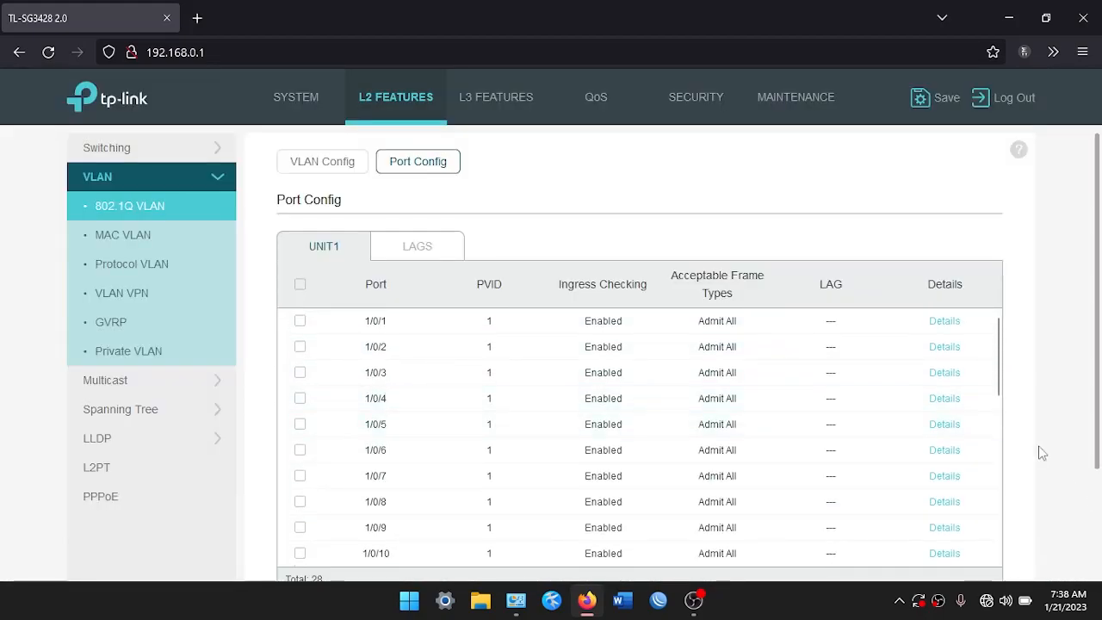
{"action": "scroll", "coordinate": [1005, 344], "scroll_direction": "down", "scroll_amount": 3}
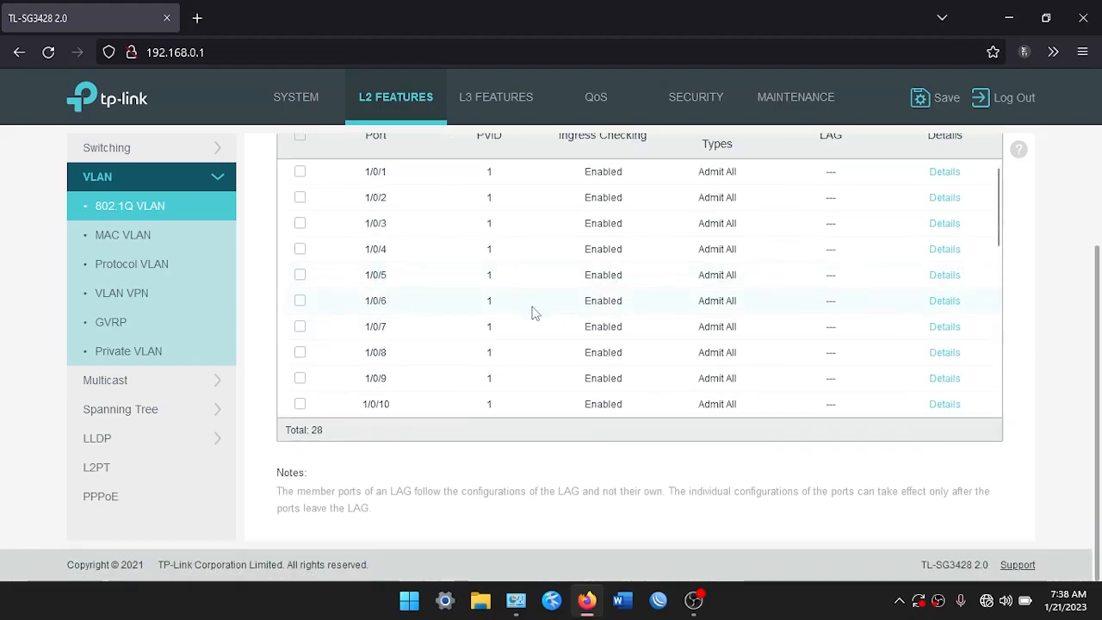
{"action": "left_click", "coordinate": [300, 226]}
{"action": "left_click", "coordinate": [303, 276]}
{"action": "left_click", "coordinate": [303, 298]}
{"action": "left_click", "coordinate": [312, 318]}
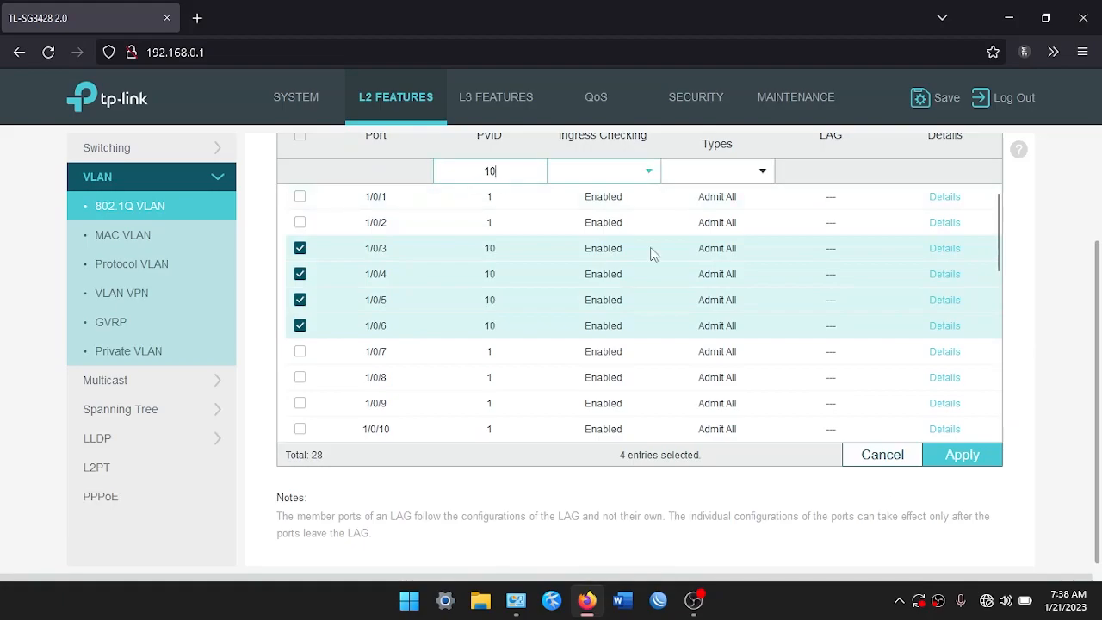
{"action": "left_click", "coordinate": [951, 460]}
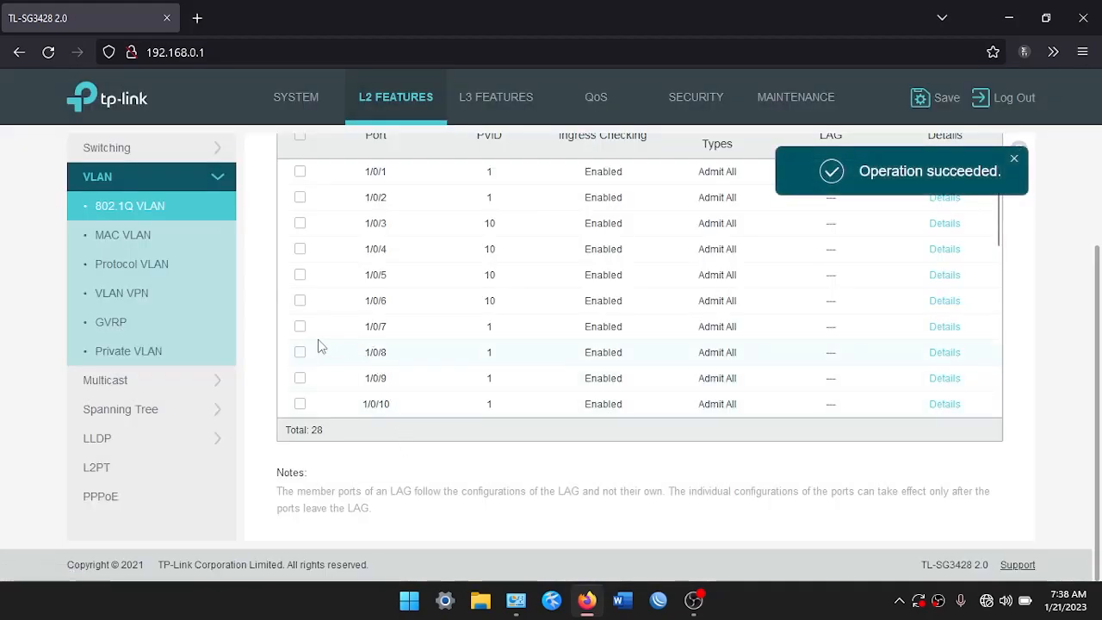
Set PVID 20 on ports 1/0/7–1/0/10
{"action": "left_click", "coordinate": [307, 335]}
{"action": "left_click", "coordinate": [308, 380]}
{"action": "left_click", "coordinate": [305, 404]}
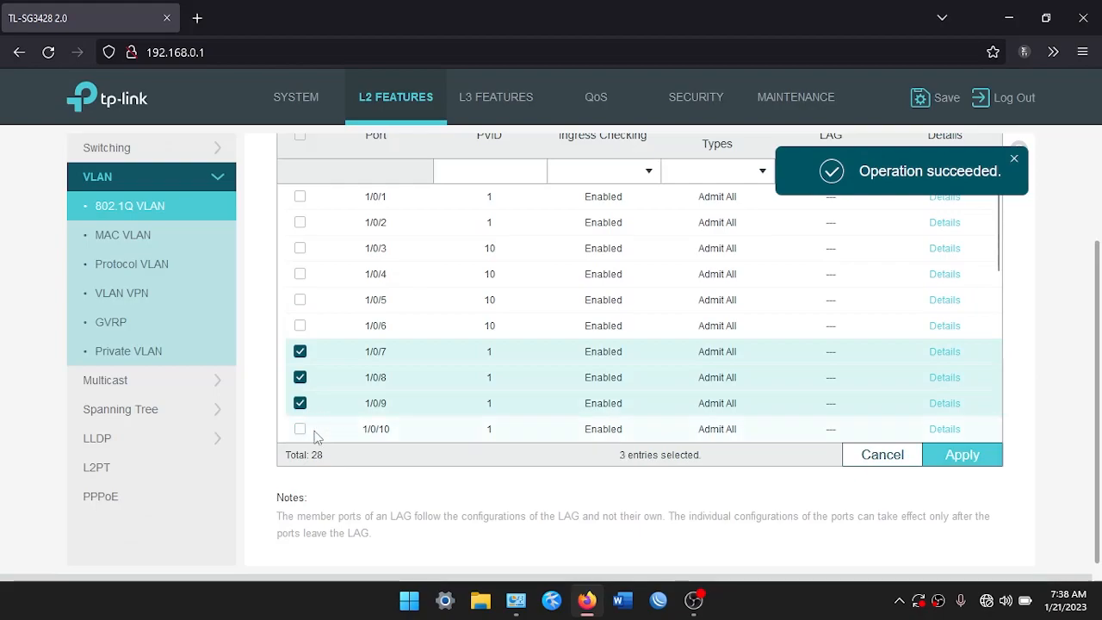
{"action": "left_click", "coordinate": [305, 430]}
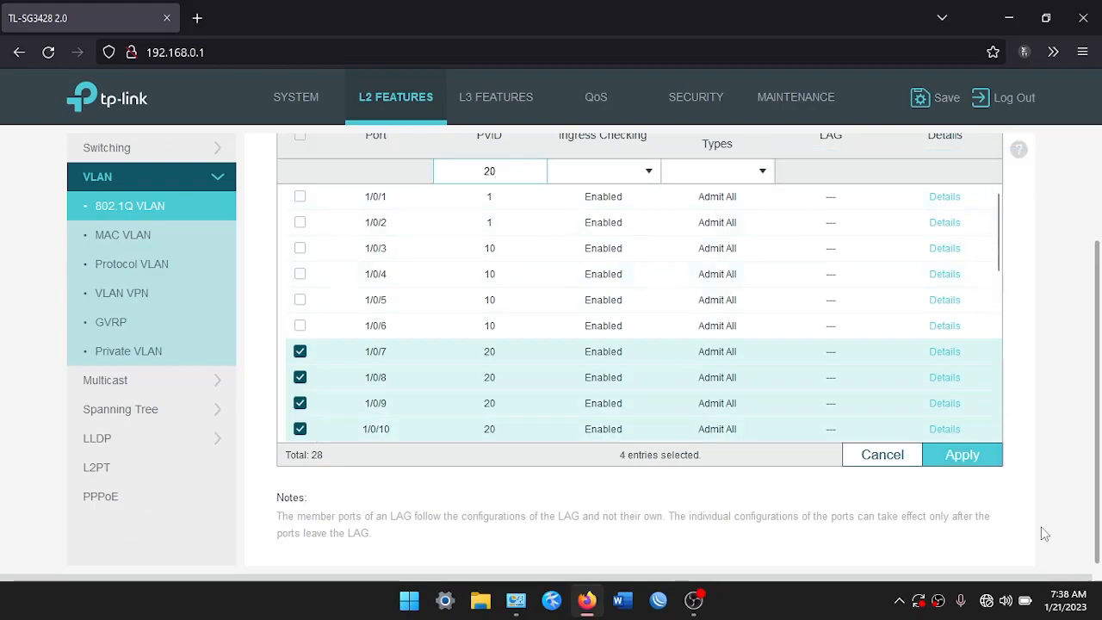
{"action": "left_click", "coordinate": [962, 456]}
Set PVID 30 on ports 1/0/11–1/0/14
{"action": "scroll", "coordinate": [348, 337], "scroll_direction": "down", "scroll_amount": 3}
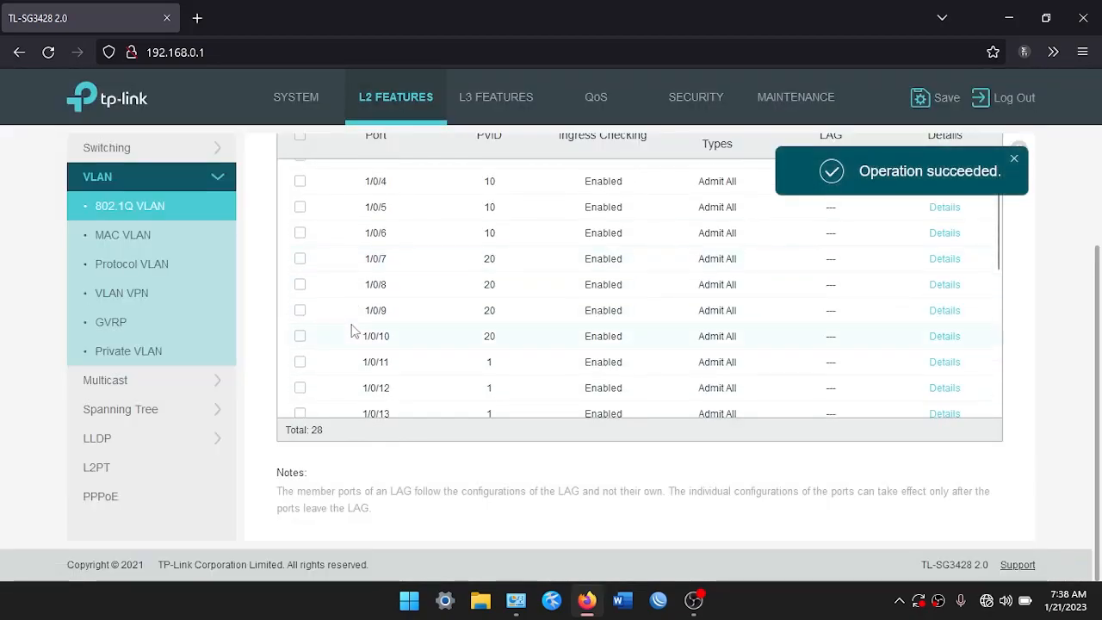
{"action": "left_click", "coordinate": [322, 289]}
{"action": "left_click", "coordinate": [321, 351]}
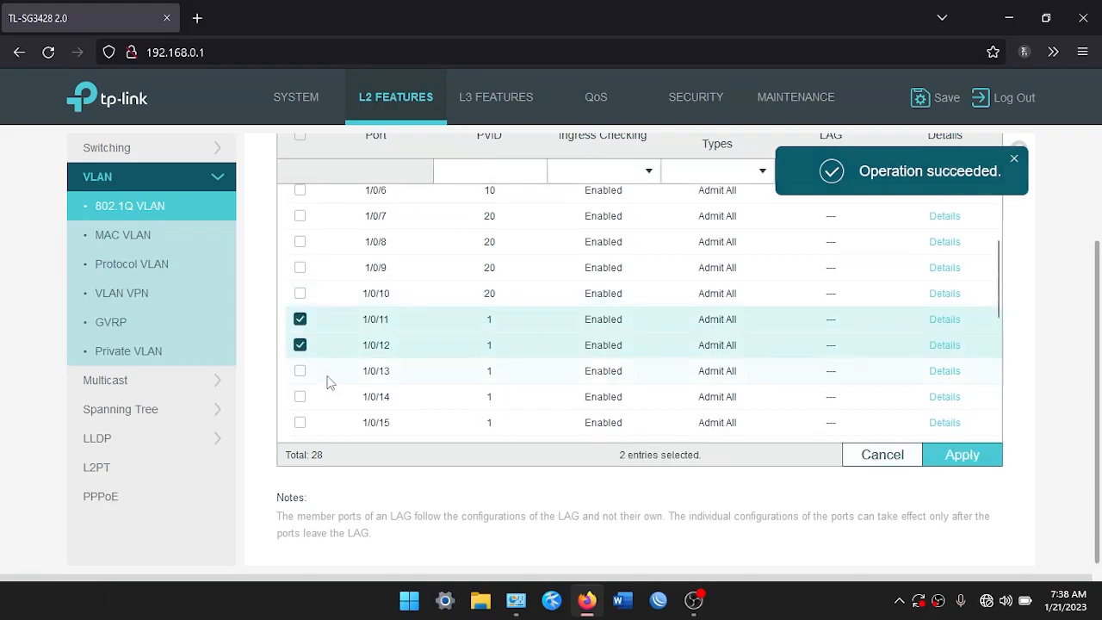
{"action": "left_click", "coordinate": [327, 373]}
{"action": "left_click", "coordinate": [334, 399]}
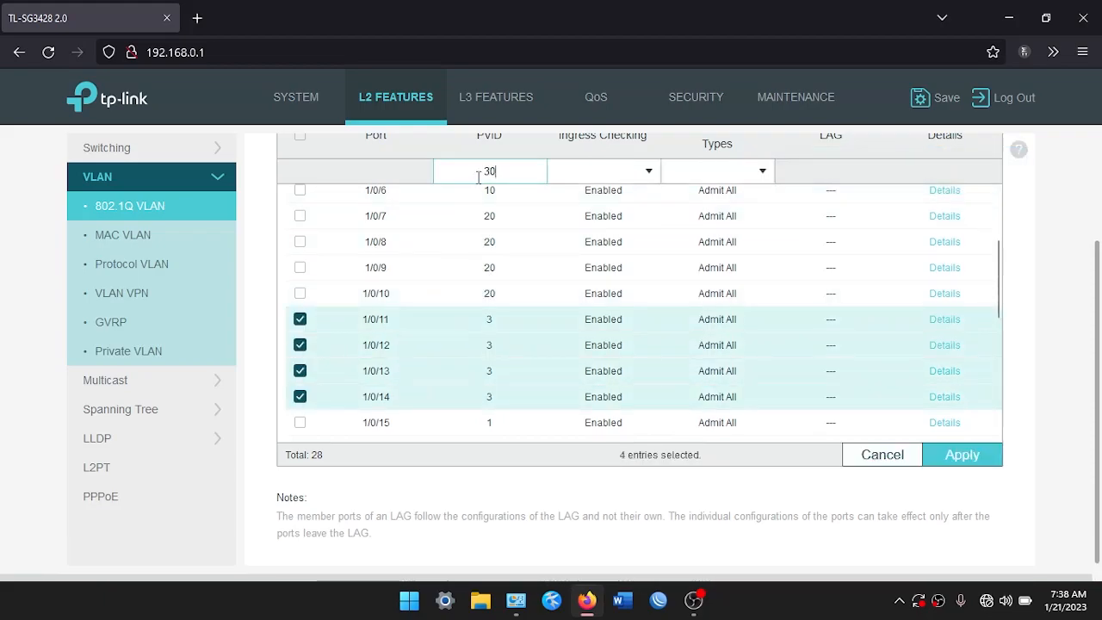
{"action": "left_click", "coordinate": [962, 457]}
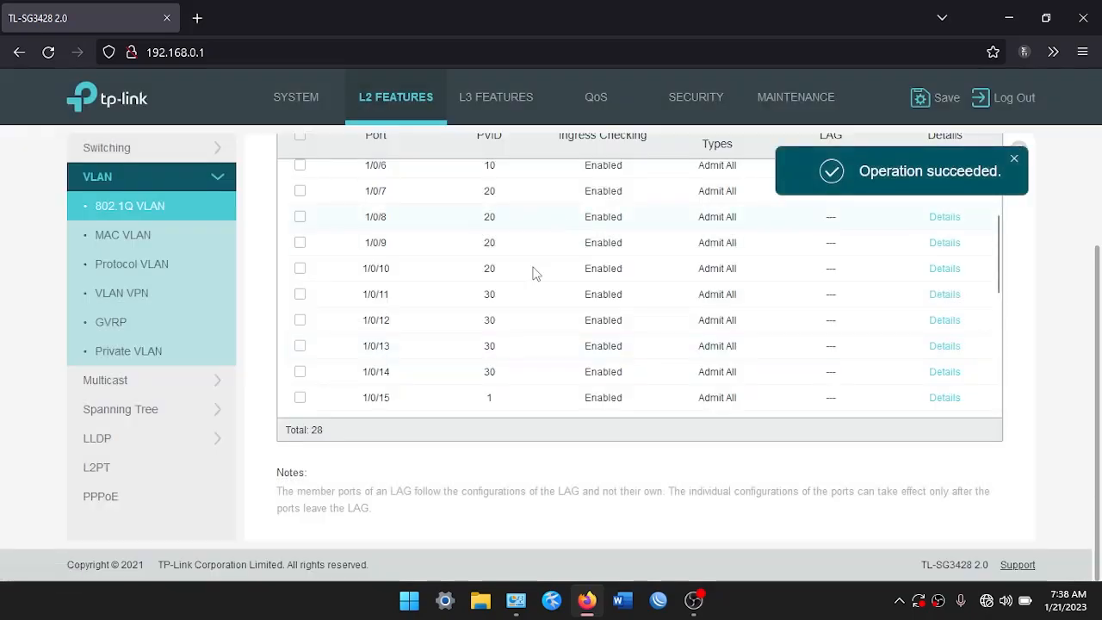
Set PVID 40 on ports 1/0/15–1/0/18
{"action": "scroll", "coordinate": [399, 357], "scroll_direction": "down", "scroll_amount": 3}
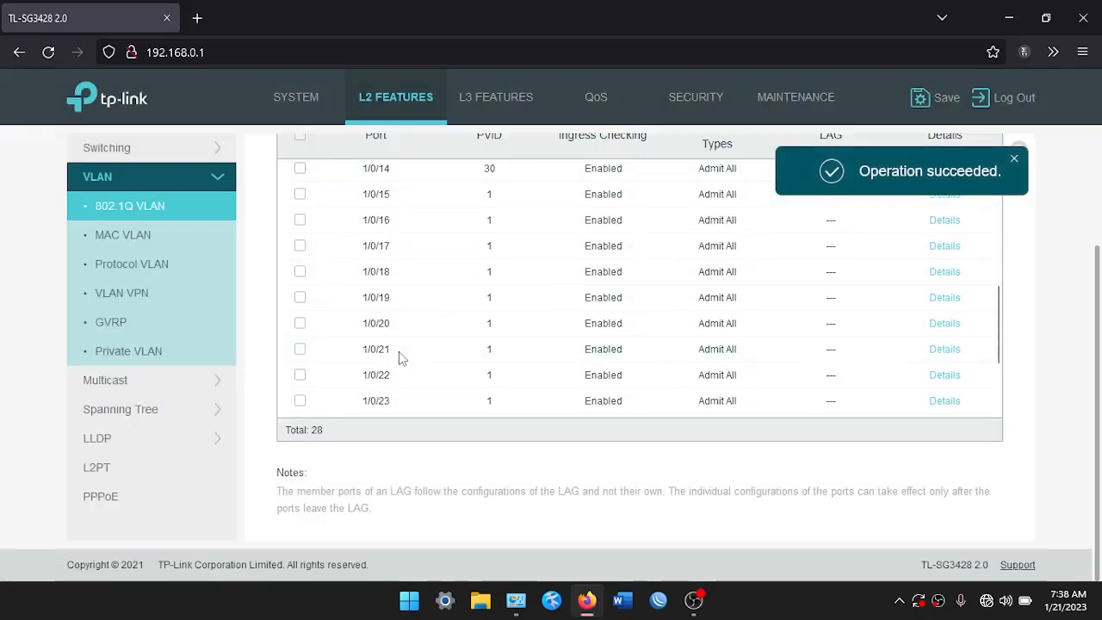
{"action": "left_click", "coordinate": [354, 203]}
{"action": "left_click", "coordinate": [363, 245]}
{"action": "left_click", "coordinate": [363, 270]}
{"action": "left_click", "coordinate": [366, 297]}
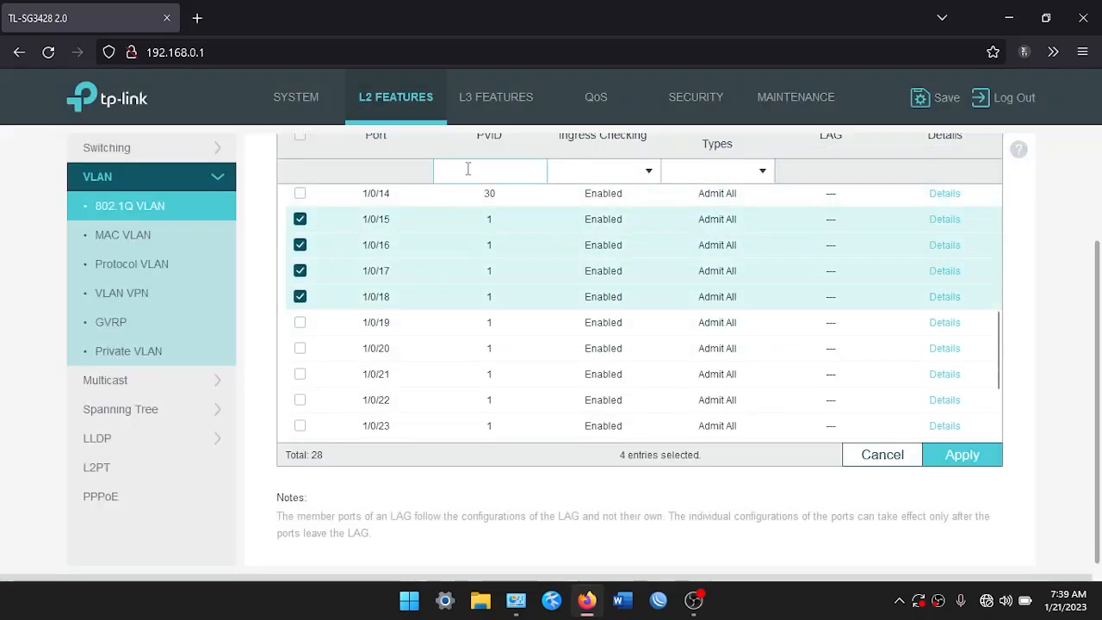
{"action": "type", "text": "40"}
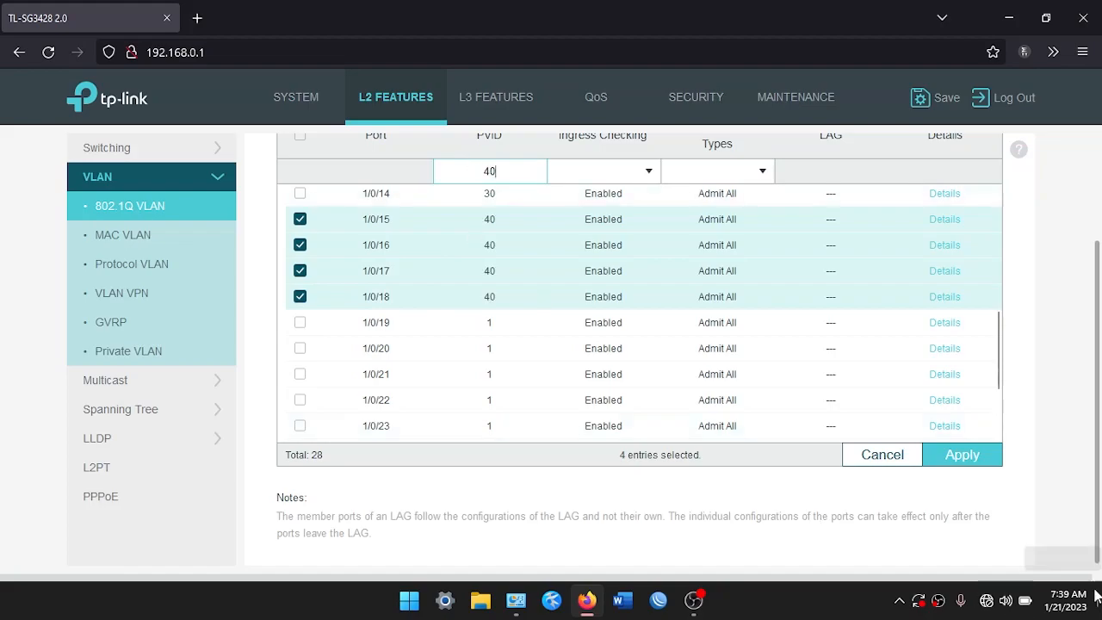
{"action": "left_click", "coordinate": [926, 451]}
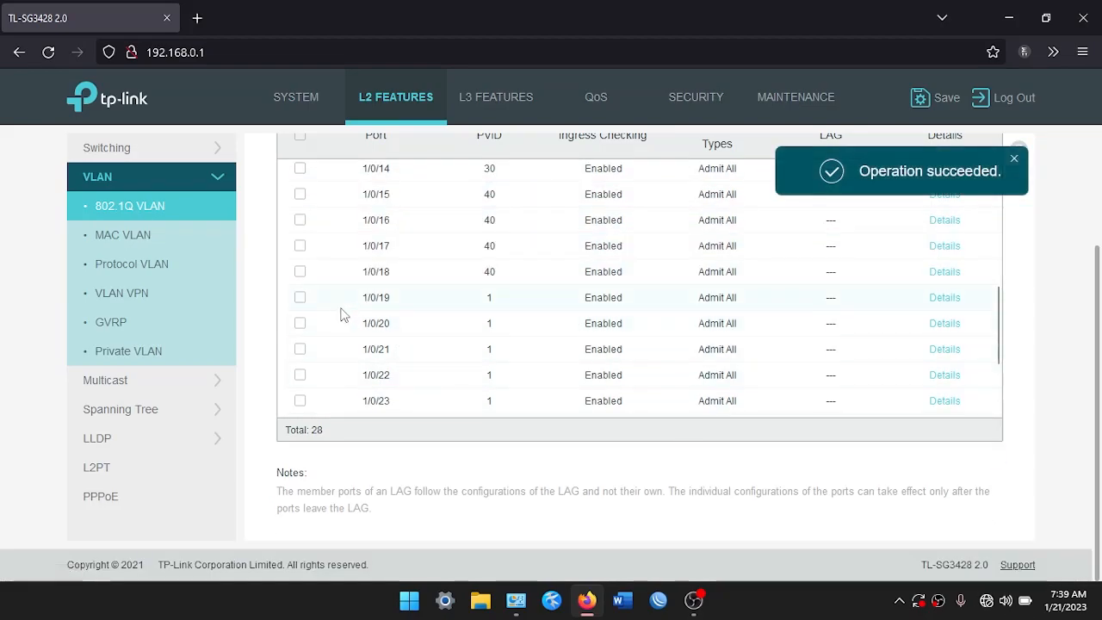
Set PVID 50 on ports 1/0/19–1/0/22
{"action": "left_click", "coordinate": [342, 302]}
{"action": "left_click", "coordinate": [345, 351]}
{"action": "left_click", "coordinate": [348, 373]}
{"action": "left_click", "coordinate": [354, 400]}
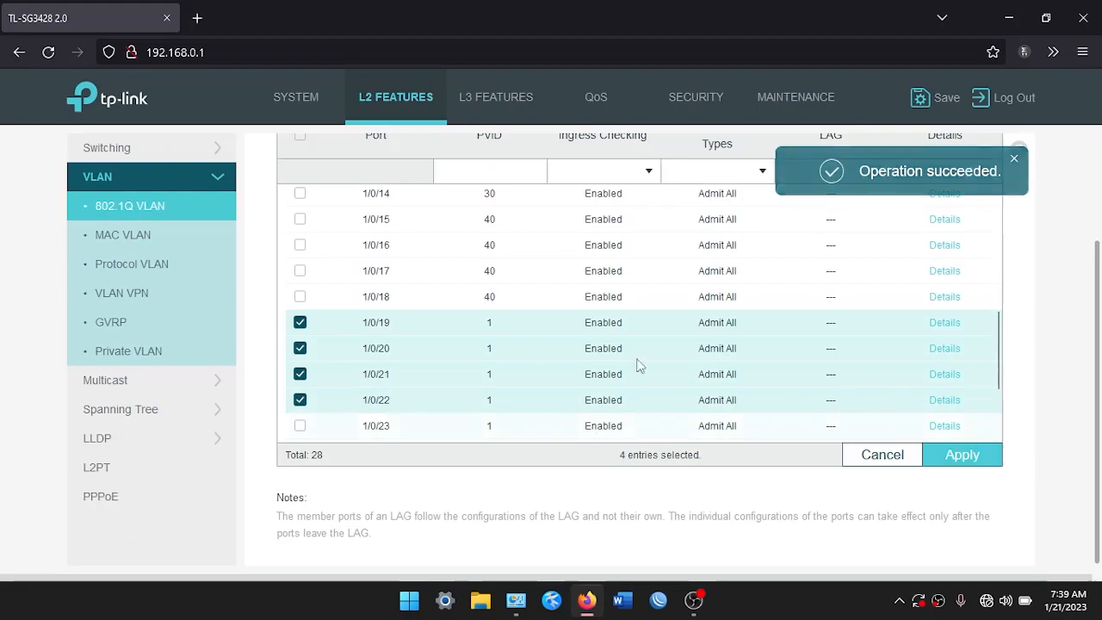
{"action": "type", "text": "50"}
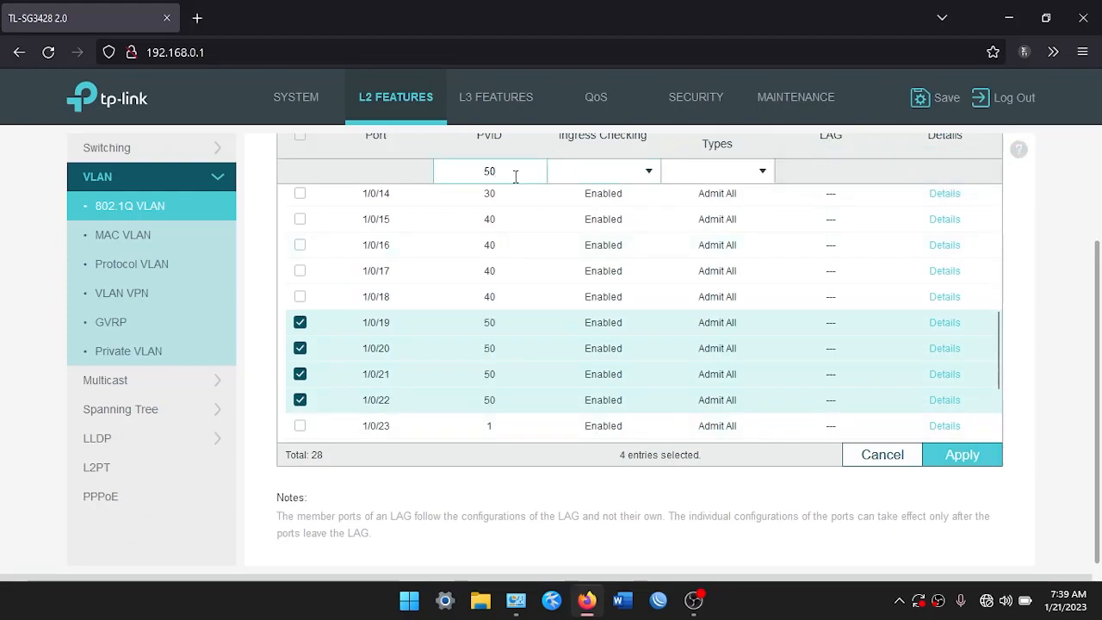
{"action": "left_click", "coordinate": [961, 456]}
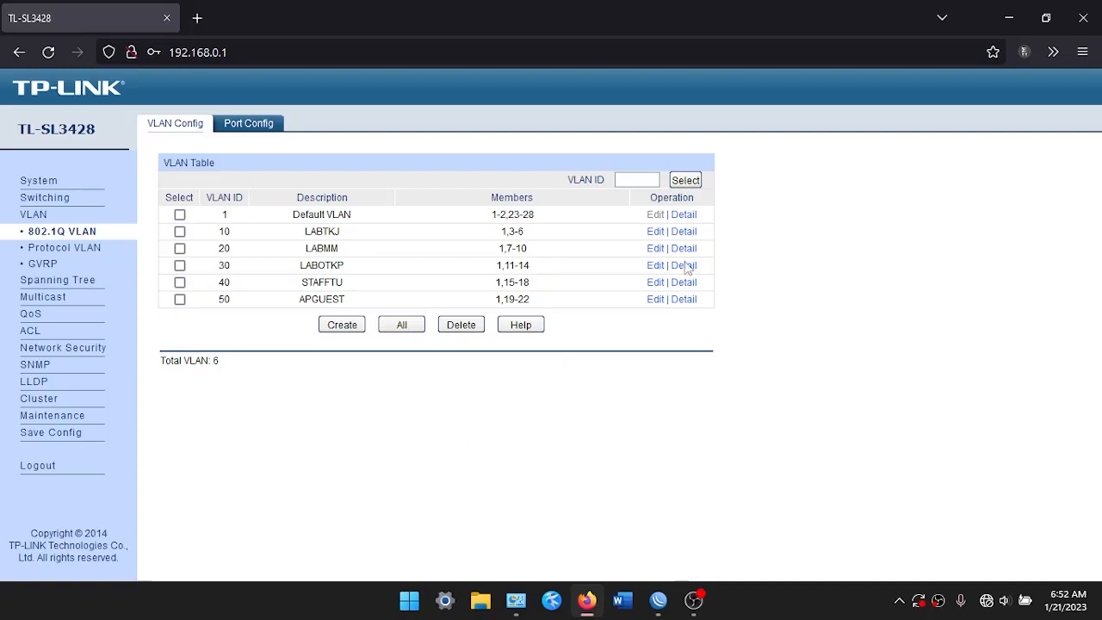
Log out of the TL-SL3428 switch and confirm the logout prompt
{"action": "left_click", "coordinate": [67, 464]}
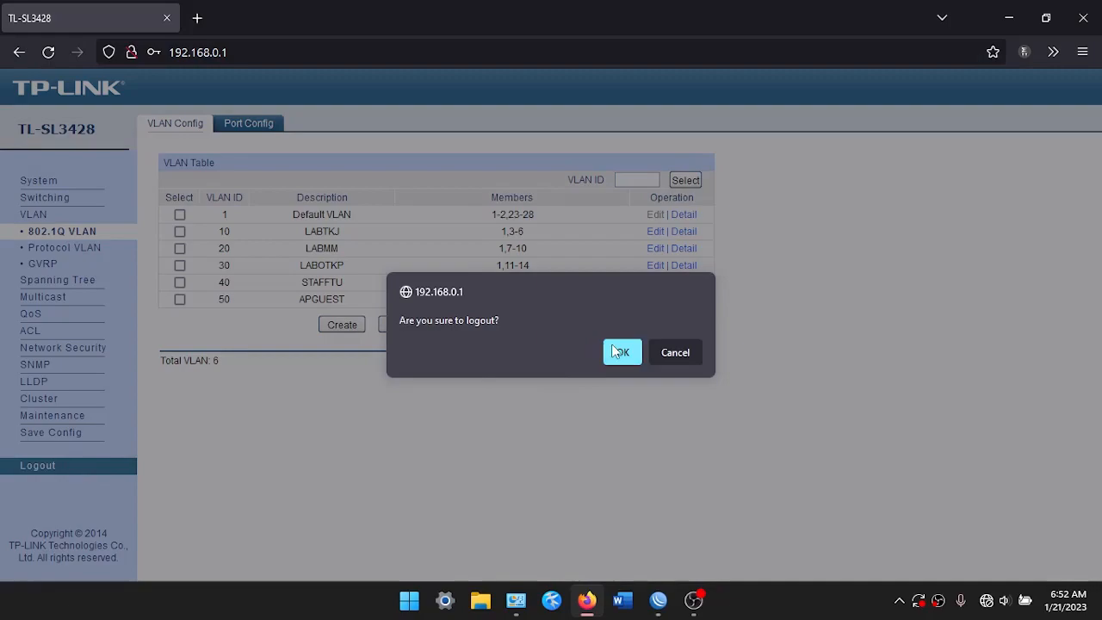
{"action": "left_click", "coordinate": [619, 352]}
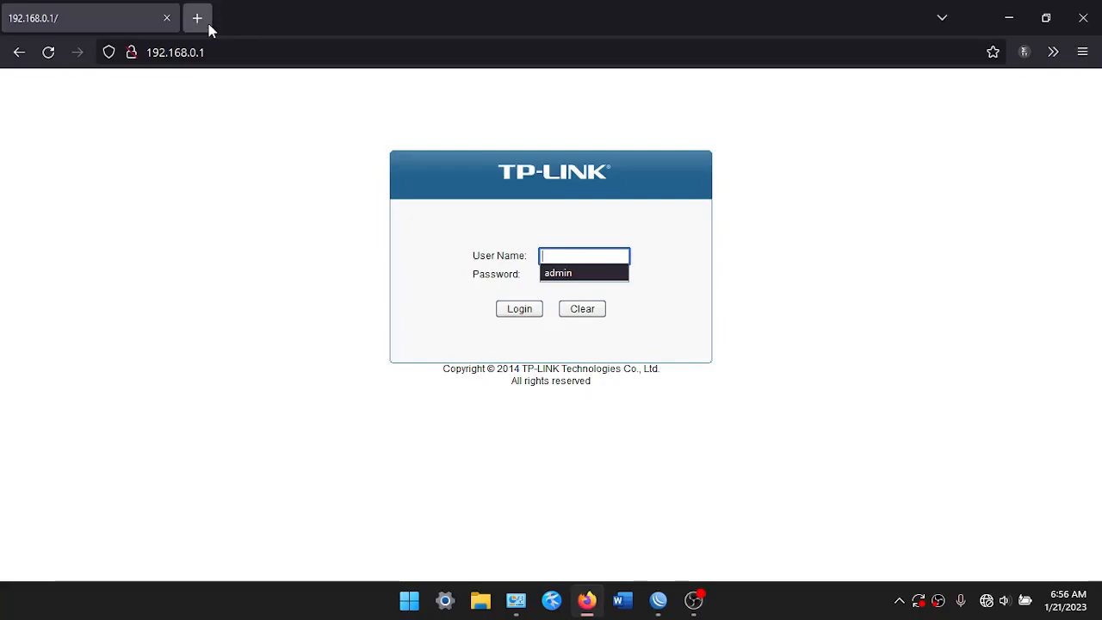
Open a new blank Firefox tab next to the 192.168.0.1 tab
{"action": "left_click", "coordinate": [197, 18]}
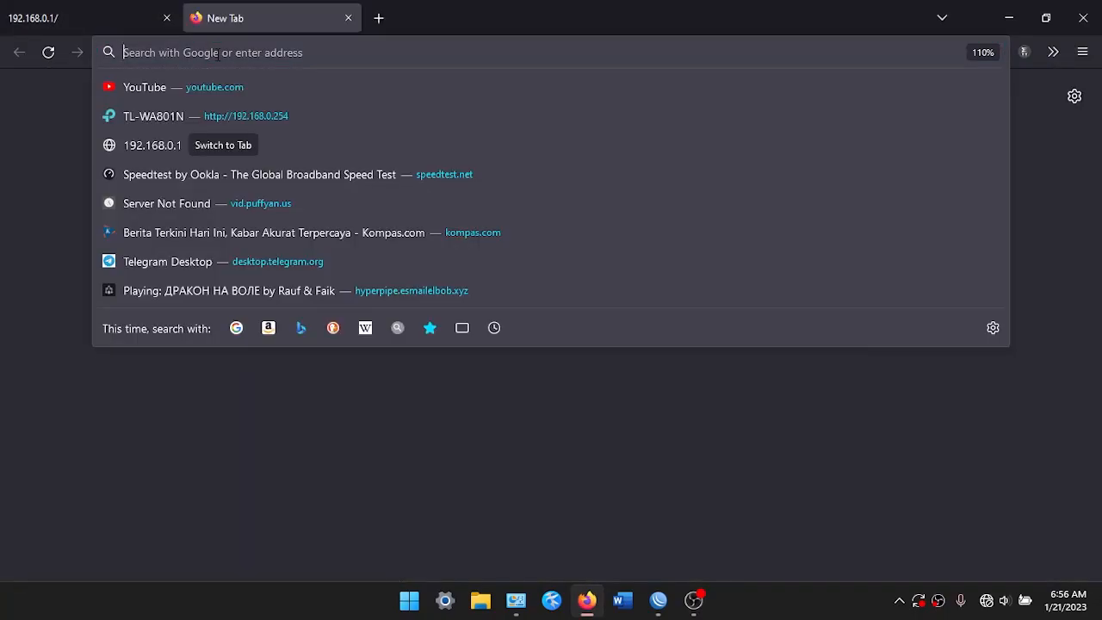
Load the TL-WA801N at 192.168.0.254 and set and confirm its admin login password
{"action": "left_click", "coordinate": [311, 122]}
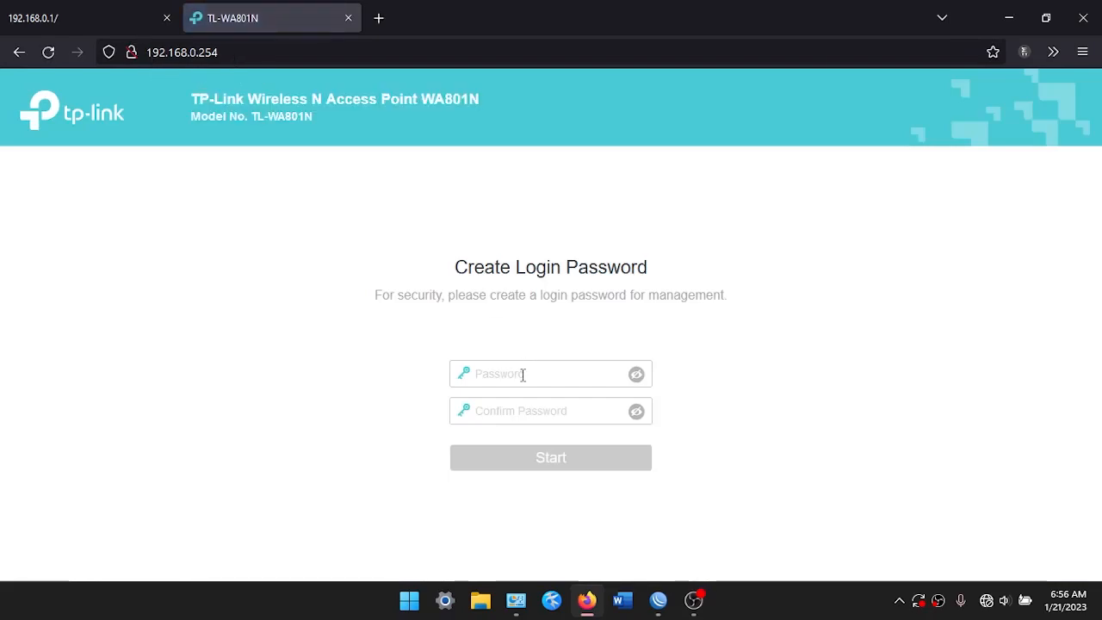
{"action": "left_click", "coordinate": [522, 374]}
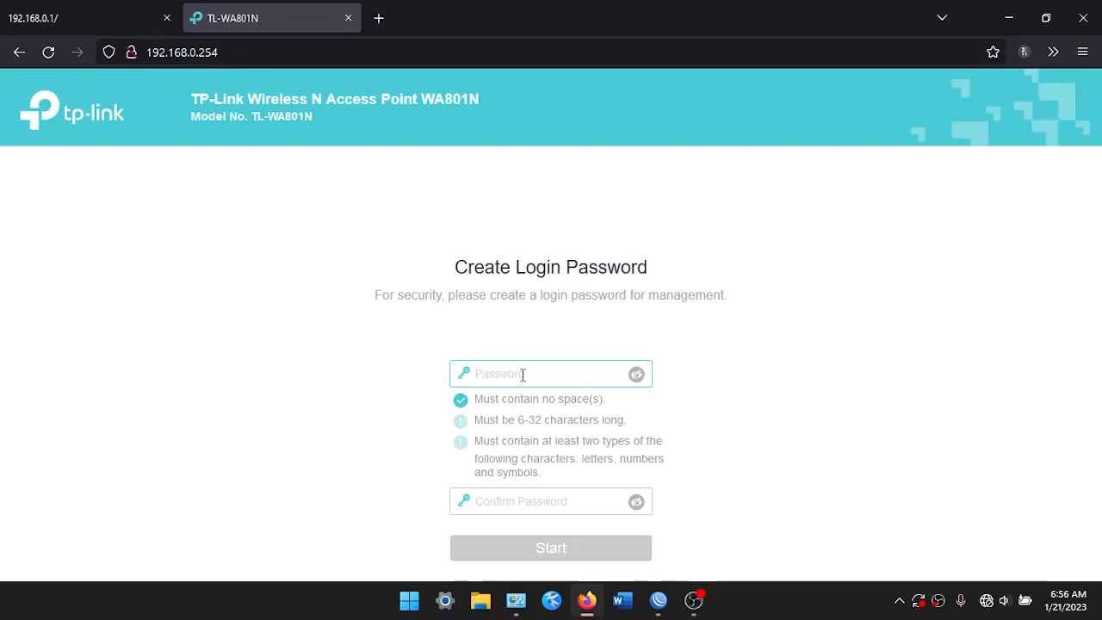
{"action": "type", "text": "ad"}
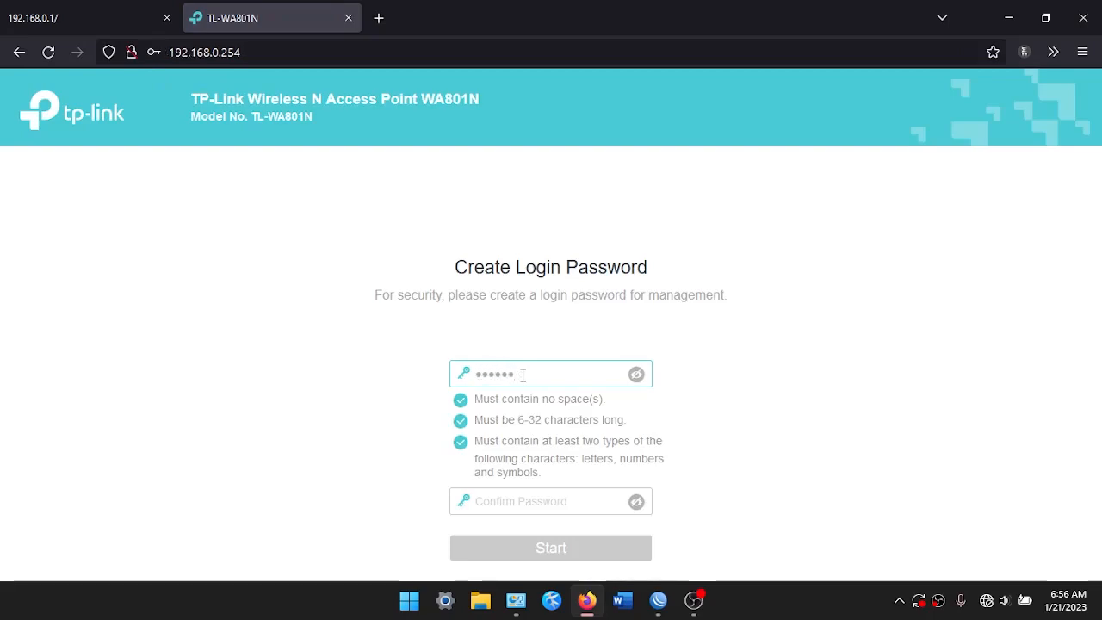
{"action": "left_click", "coordinate": [499, 492]}
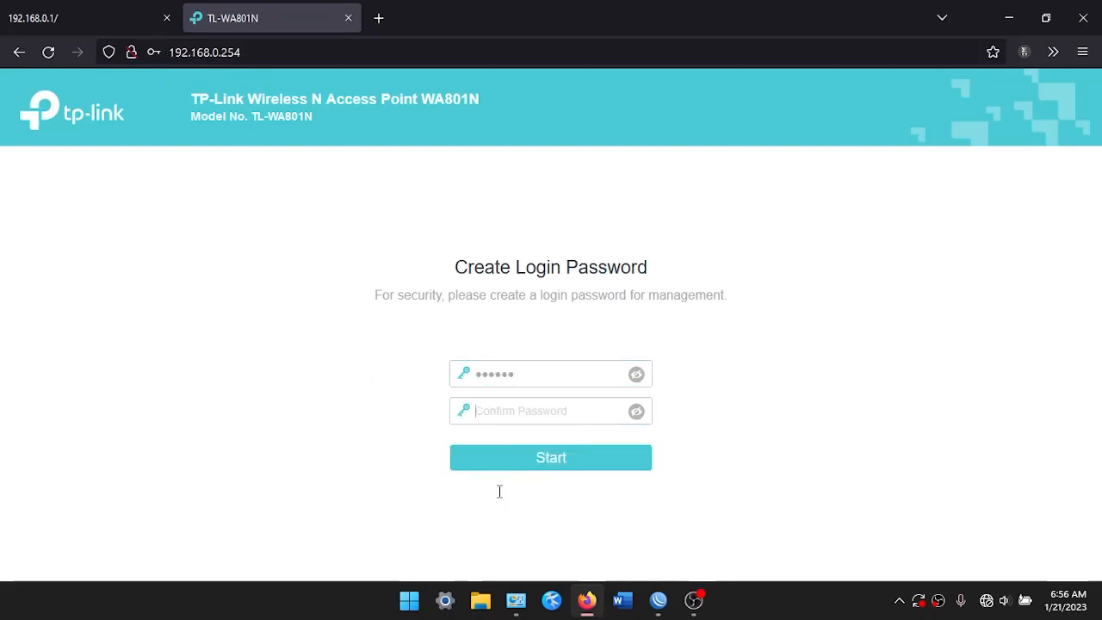
{"action": "left_click", "coordinate": [533, 463]}
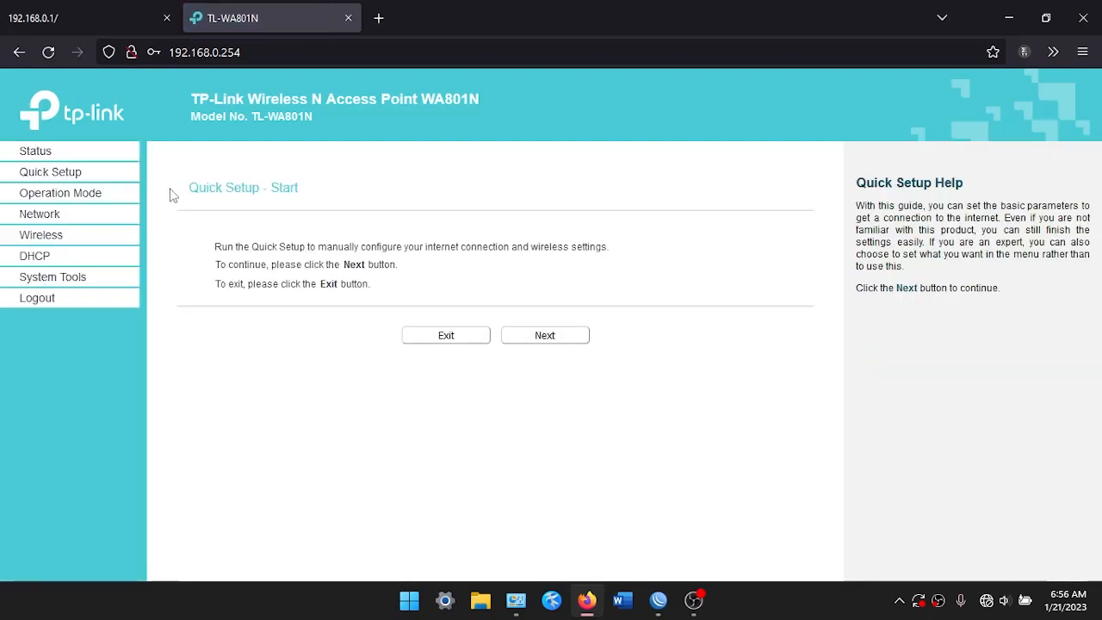
Change the Wireless Basic Settings network name to APGUEST 01 and save it
{"action": "left_click", "coordinate": [64, 179]}
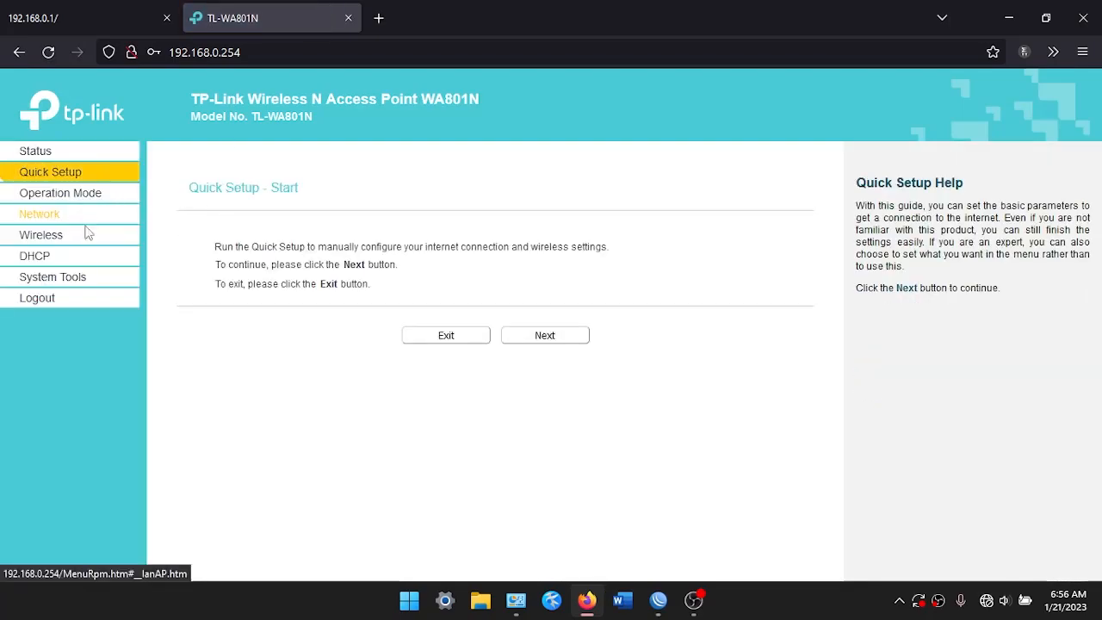
{"action": "left_click", "coordinate": [72, 196]}
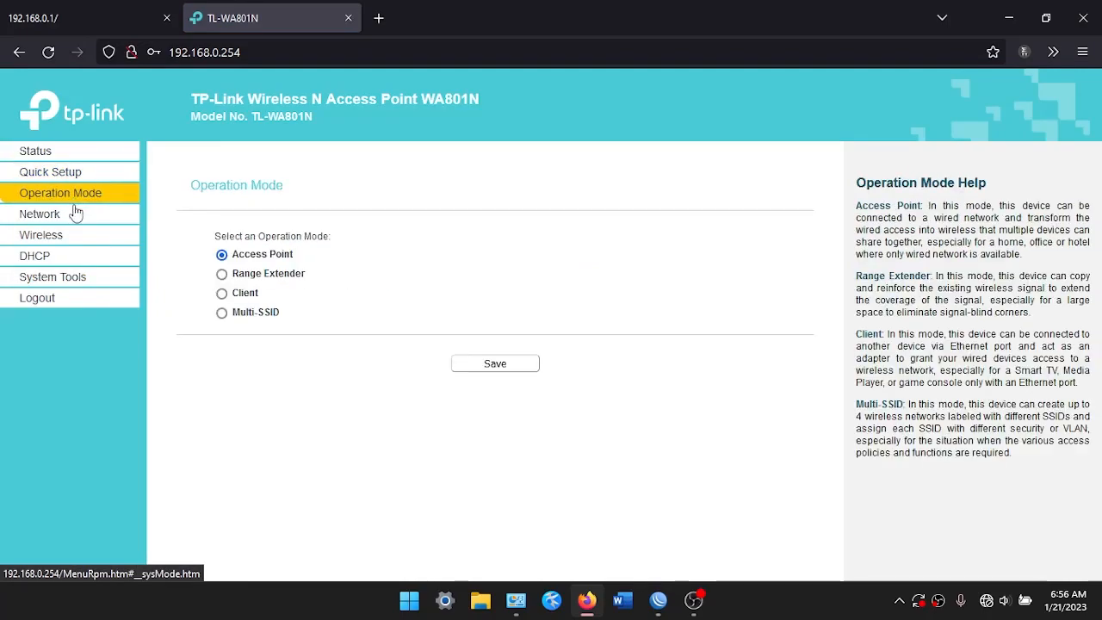
{"action": "left_click", "coordinate": [76, 215]}
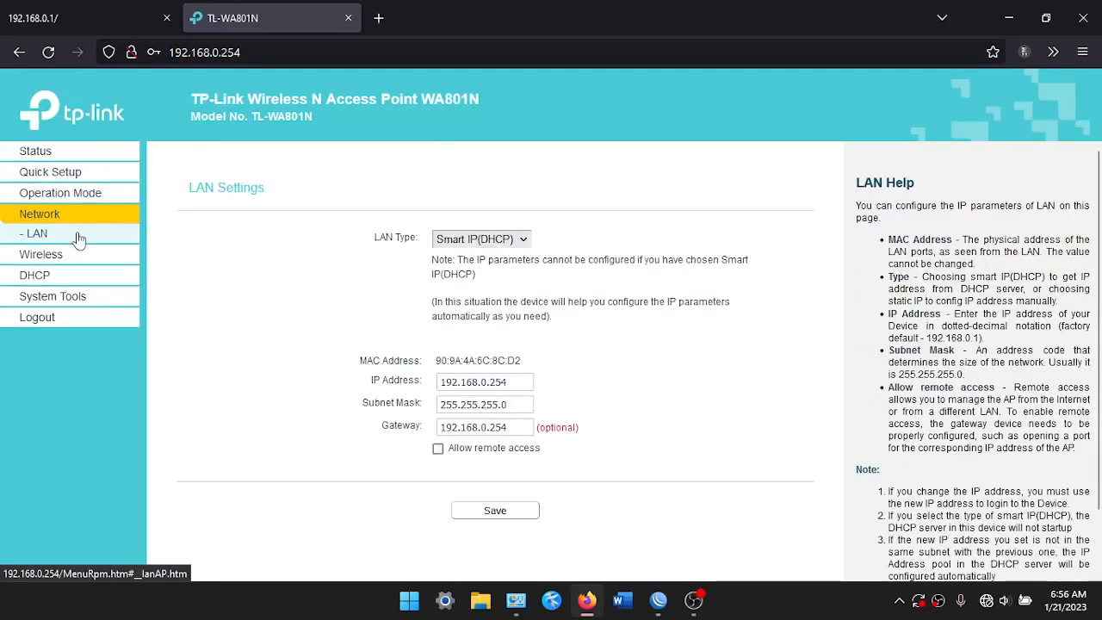
{"action": "left_click", "coordinate": [50, 256]}
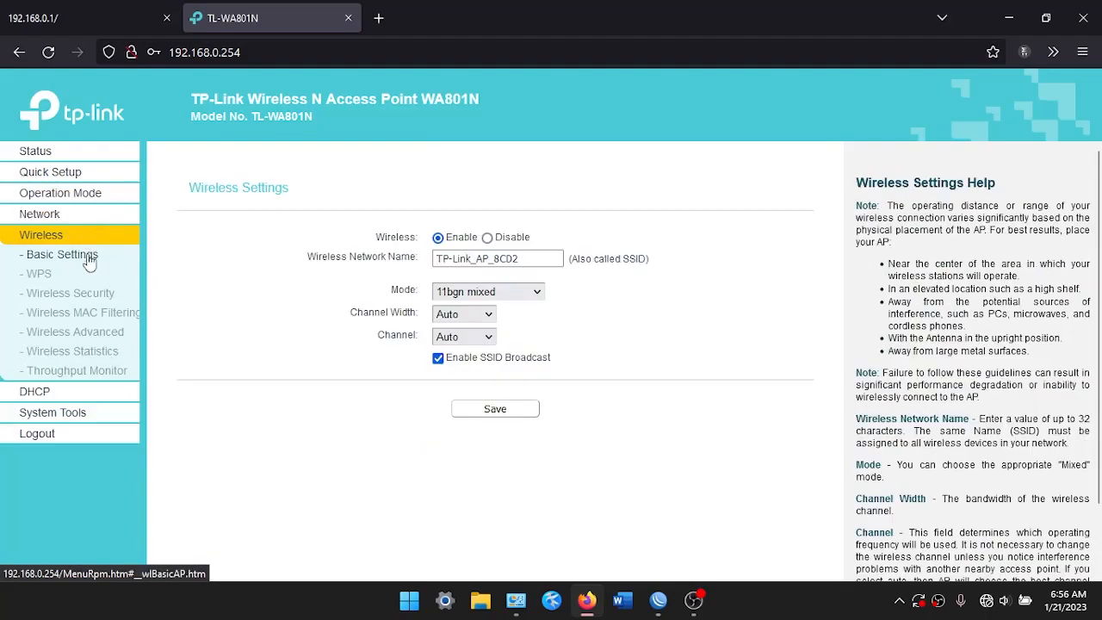
{"action": "left_click", "coordinate": [561, 258]}
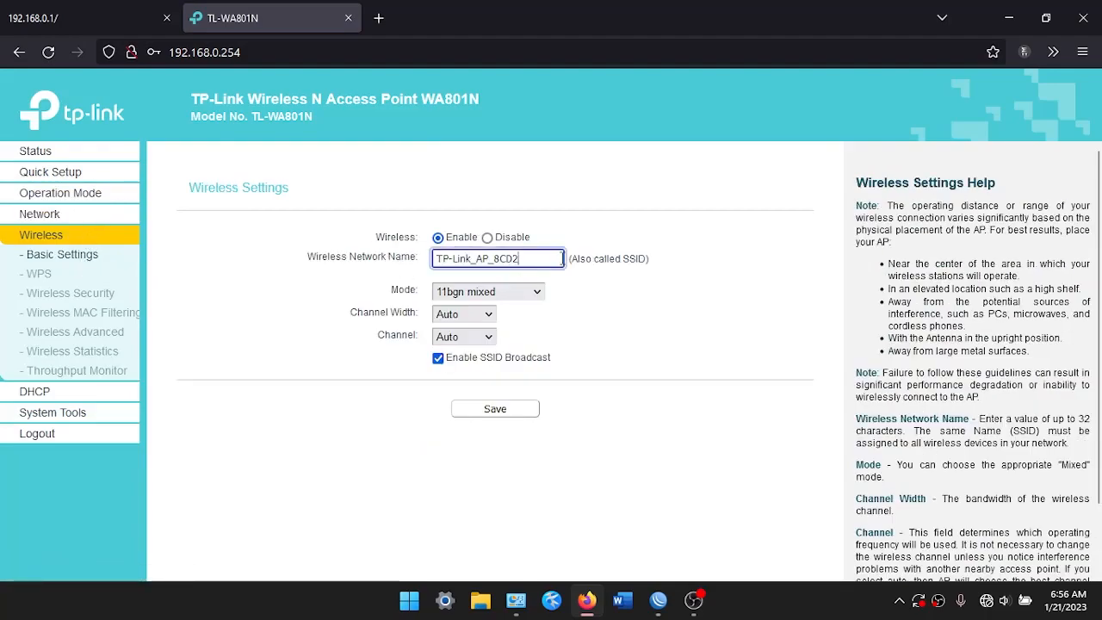
{"action": "key", "text": "ctrl+a"}
{"action": "key", "text": "ctrl+c"}
{"action": "key", "text": "BackSpace"}
{"action": "key", "text": "ctrl+v"}
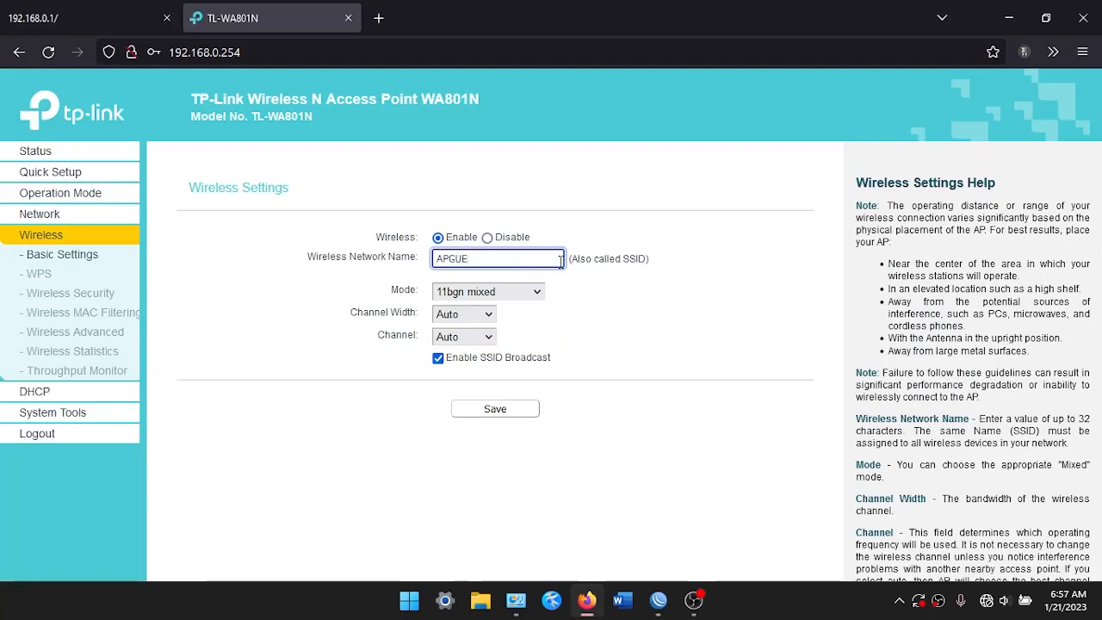
{"action": "left_click", "coordinate": [510, 410]}
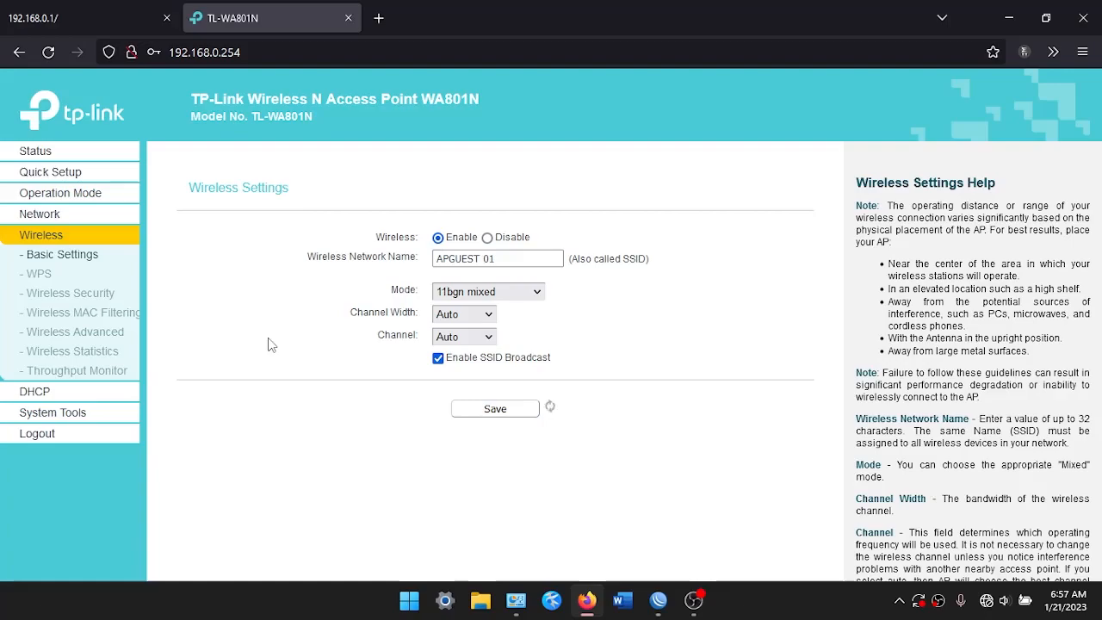
Set wireless security to WPA2-PSK with a new wireless password and save it
{"action": "left_click", "coordinate": [90, 301]}
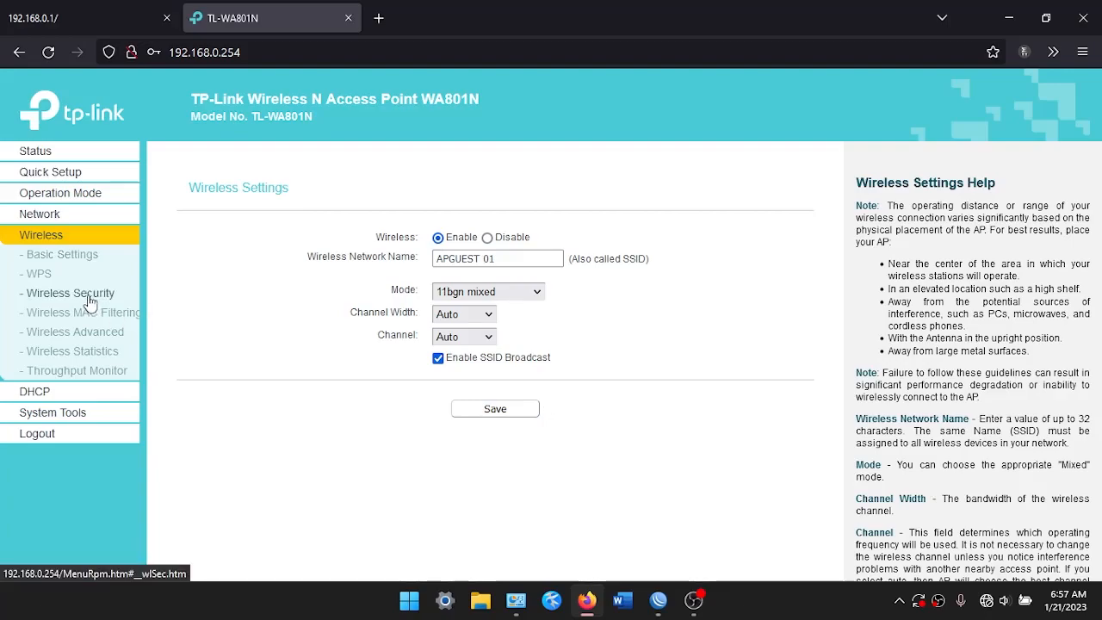
{"action": "scroll", "coordinate": [255, 288], "scroll_direction": "down", "scroll_amount": 1}
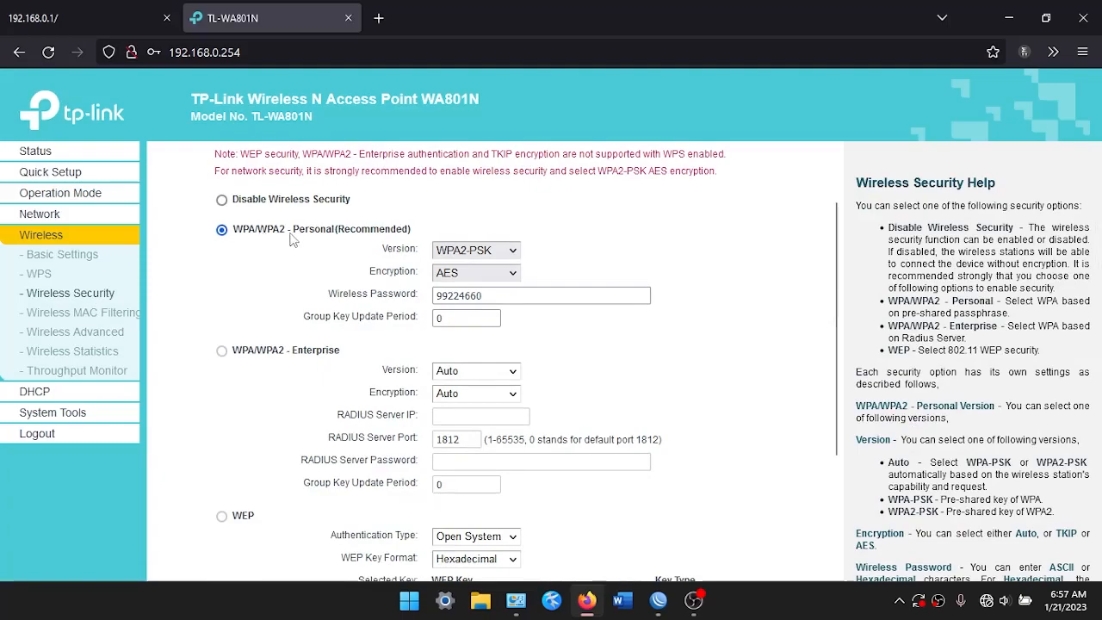
{"action": "left_click", "coordinate": [475, 249]}
{"action": "left_click", "coordinate": [471, 314]}
{"action": "left_click", "coordinate": [488, 295]}
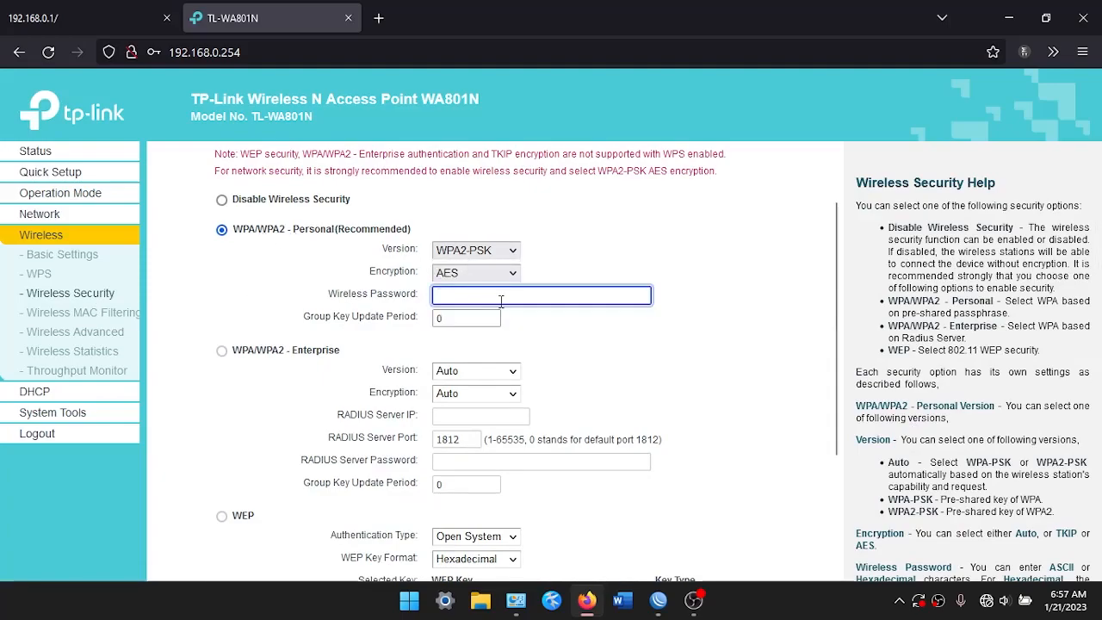
{"action": "type", "text": "12345678"}
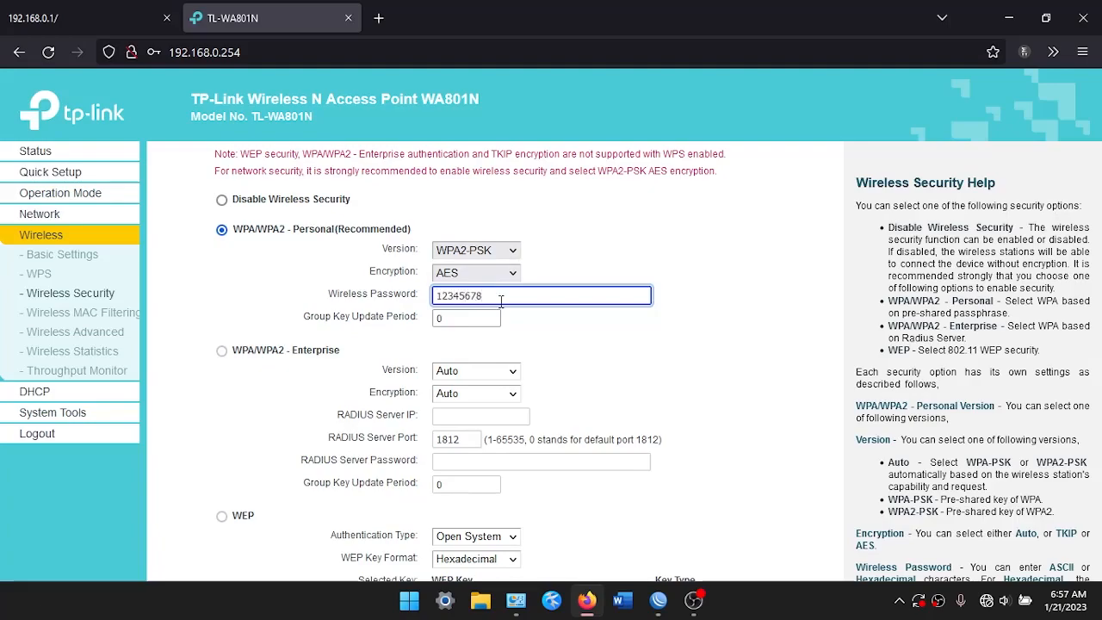
{"action": "scroll", "coordinate": [365, 321], "scroll_direction": "down", "scroll_amount": 2}
{"action": "left_click", "coordinate": [482, 544]}
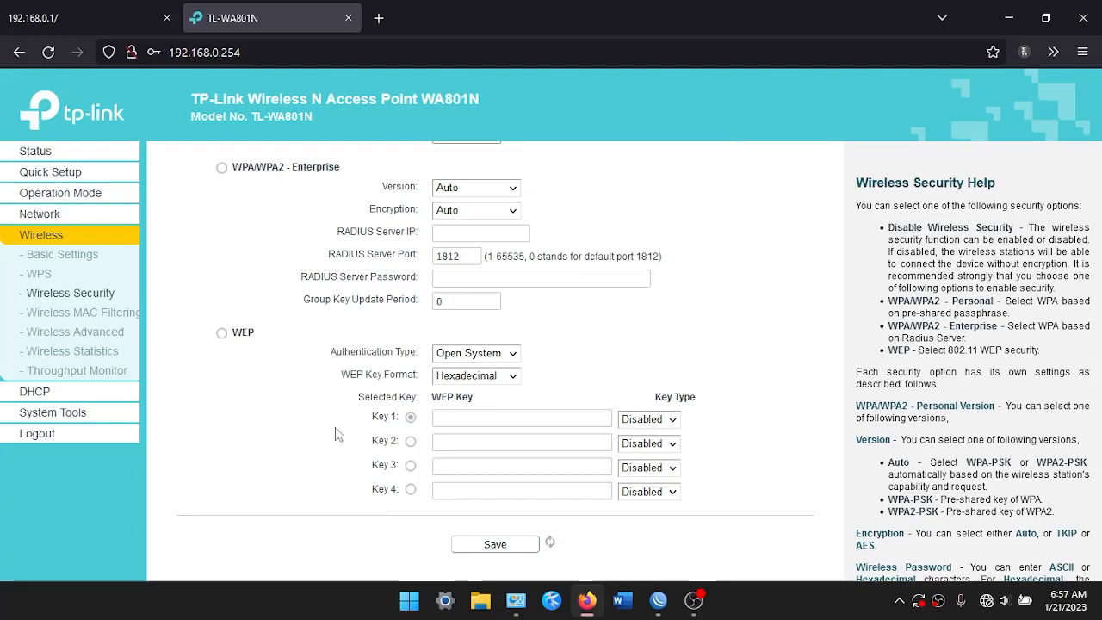
{"action": "scroll", "coordinate": [357, 465], "scroll_direction": "up", "scroll_amount": 3}
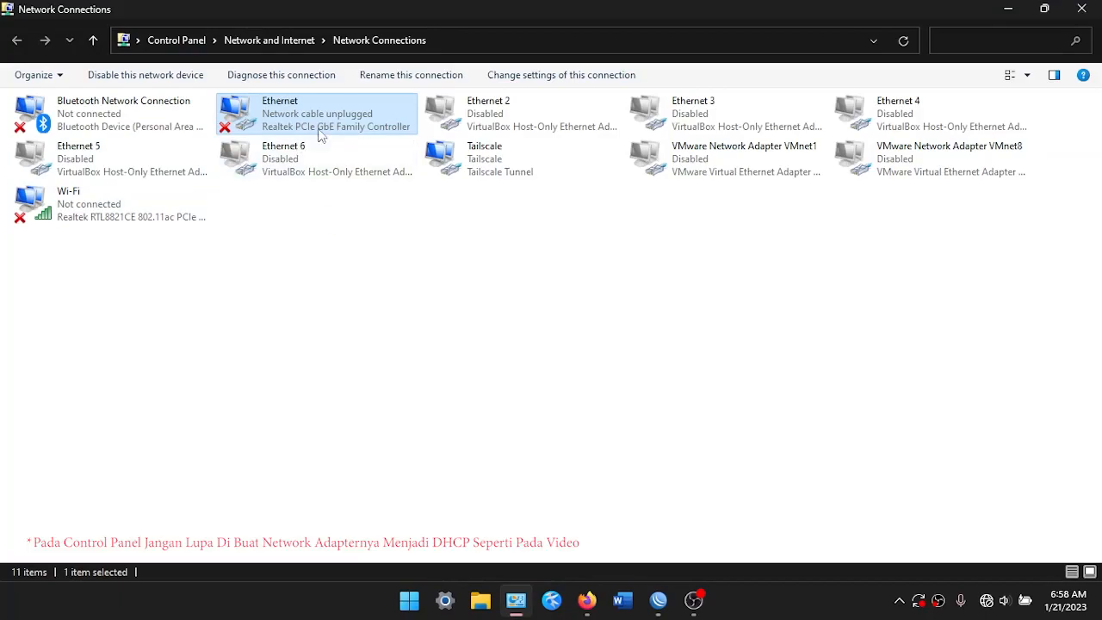
Set the Ethernet adapter's IPv4 to obtain IP and DNS automatically
{"action": "right_click", "coordinate": [320, 133]}
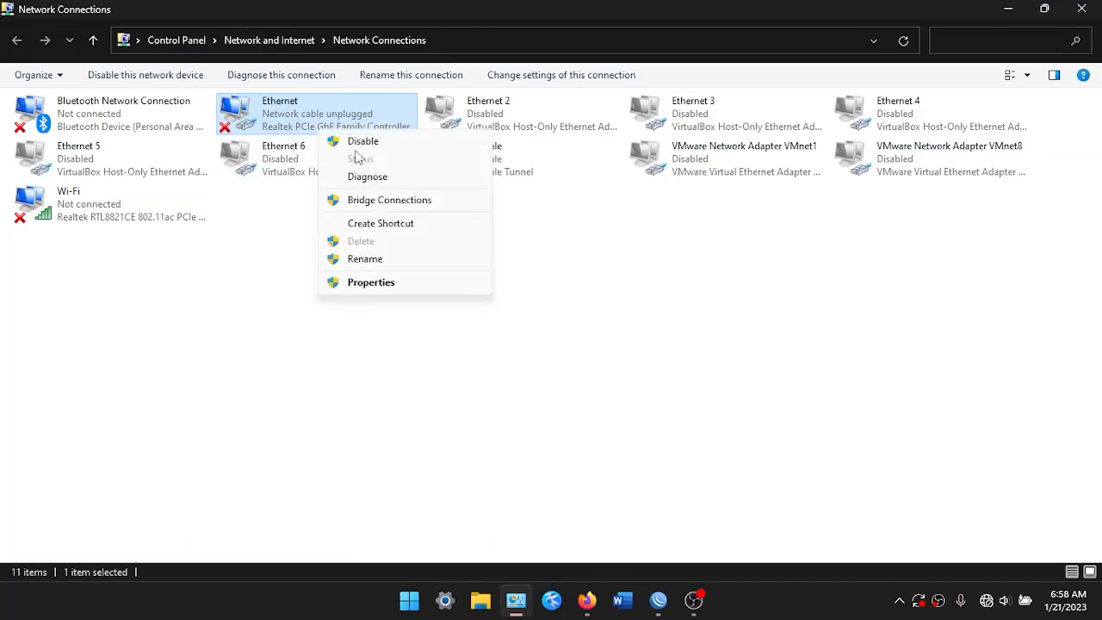
{"action": "left_click", "coordinate": [404, 285]}
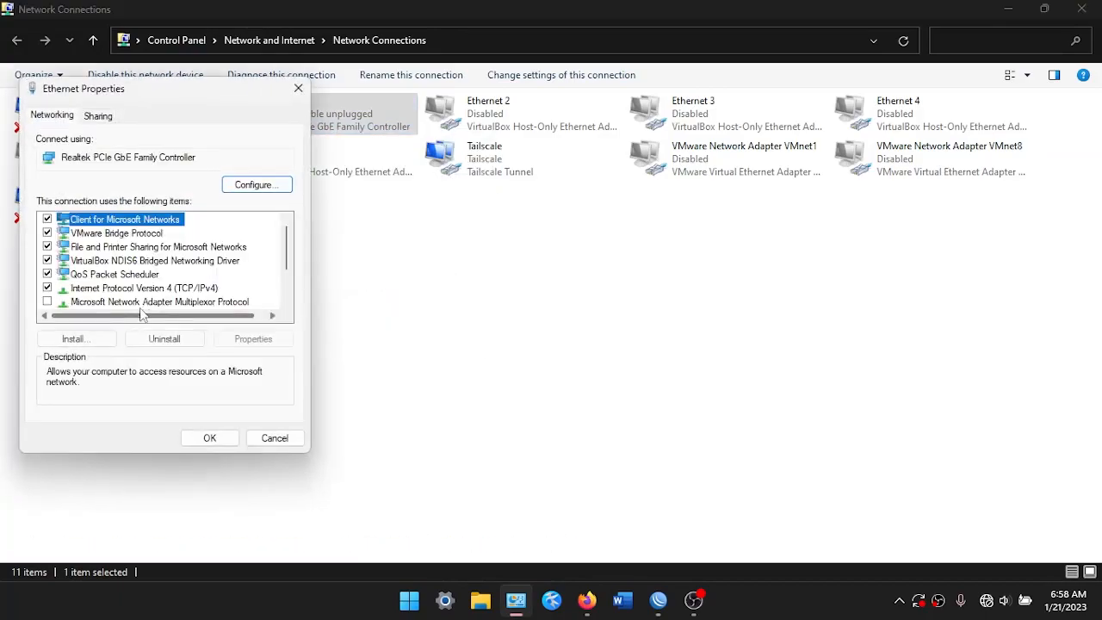
{"action": "double_click", "coordinate": [133, 290]}
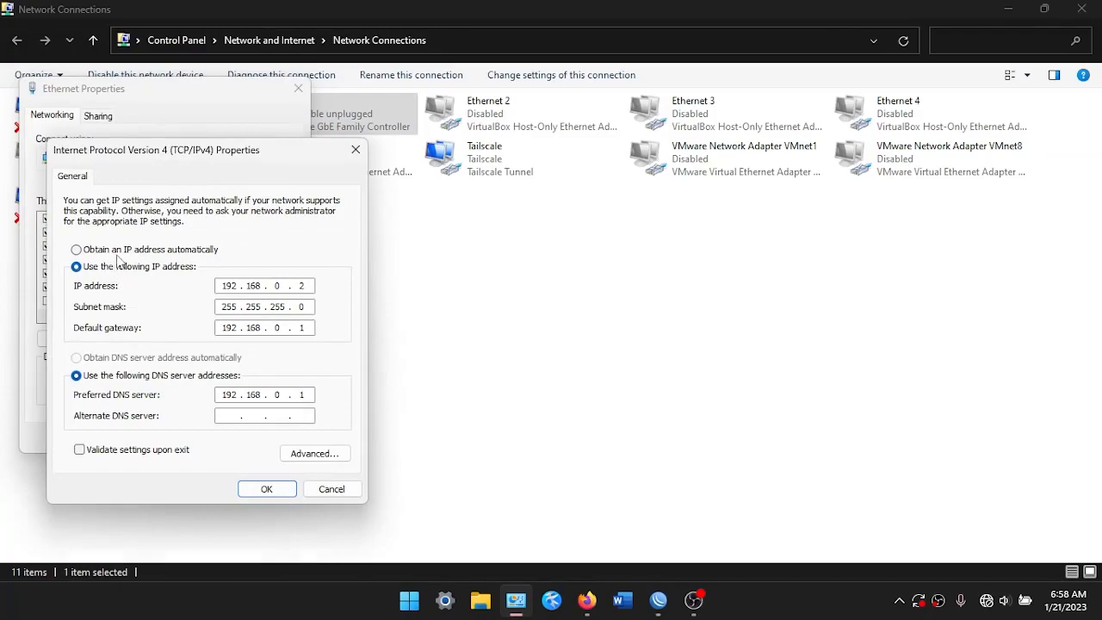
{"action": "left_click", "coordinate": [118, 251]}
{"action": "left_click", "coordinate": [142, 357]}
{"action": "left_click", "coordinate": [258, 487]}
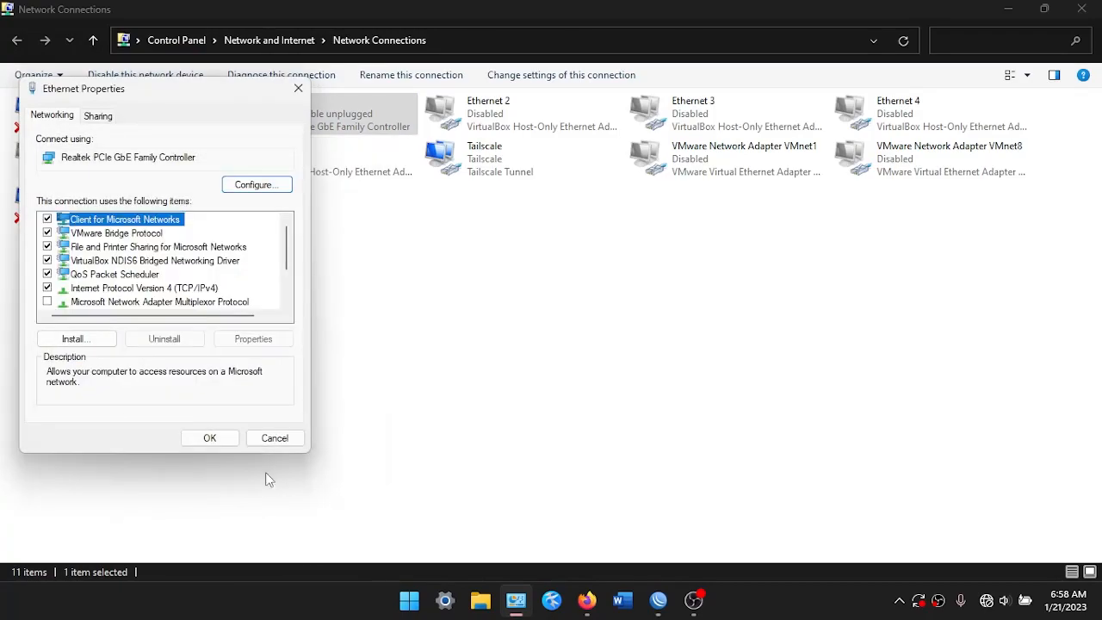
{"action": "left_click", "coordinate": [212, 438]}
Check the Ethernet status details for the DHCP address 200.100.10.254, lease and subnet mask
{"action": "double_click", "coordinate": [280, 108]}
{"action": "left_click", "coordinate": [462, 290]}
{"action": "mouse_move", "coordinate": [602, 296]}
{"action": "left_mouse_down"}
{"action": "mouse_move", "coordinate": [596, 277]}
{"action": "mouse_move", "coordinate": [612, 384]}
{"action": "mouse_move", "coordinate": [586, 286]}
{"action": "left_mouse_up"}
{"action": "left_click", "coordinate": [586, 282]}
{"action": "scroll", "coordinate": [588, 282], "scroll_direction": "down", "scroll_amount": 1}
{"action": "scroll", "coordinate": [594, 294], "scroll_direction": "up", "scroll_amount": 1}
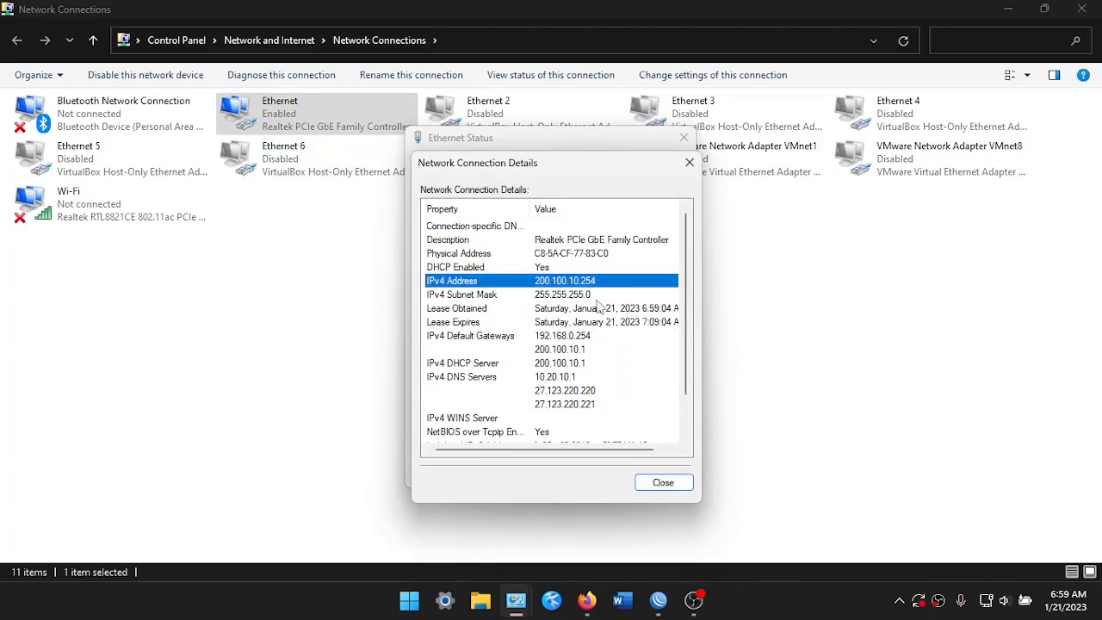
{"action": "left_click", "coordinate": [587, 297]}
{"action": "left_click", "coordinate": [689, 161]}
Ping google.com from Terminal to confirm connectivity
{"action": "key", "text": "super"}
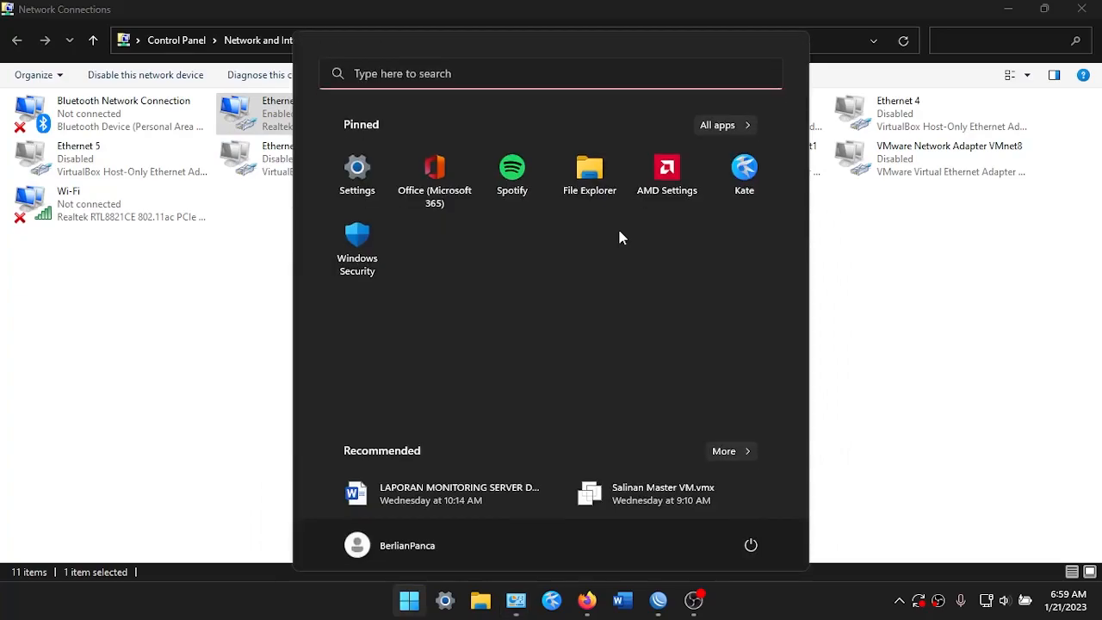
{"action": "type", "text": "terminal"}
{"action": "key", "text": "Return"}
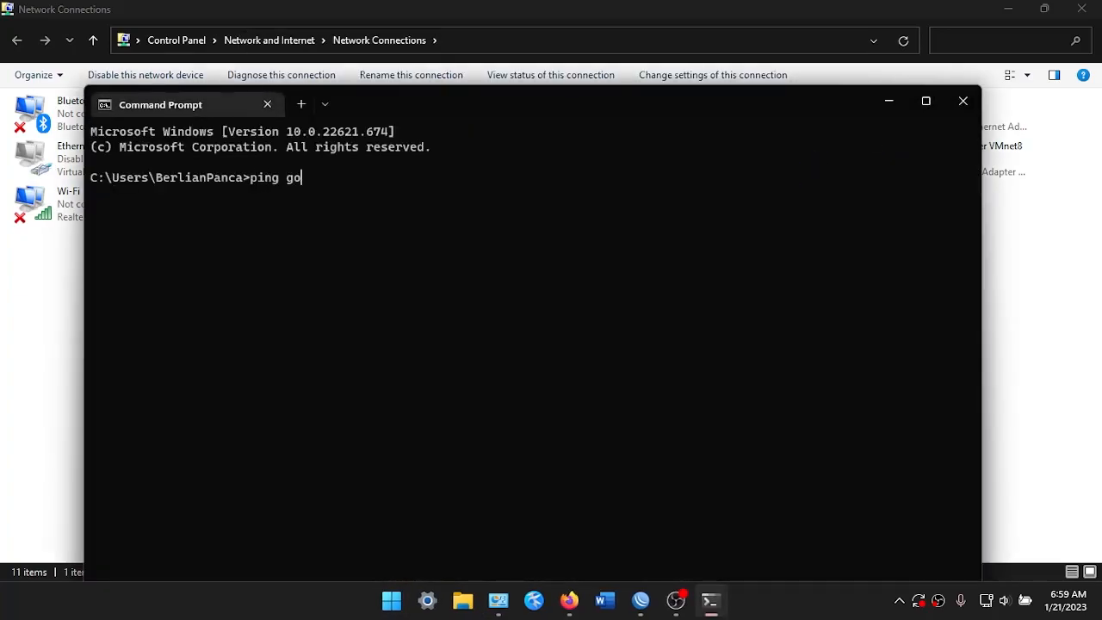
{"action": "type", "text": "ping google.com"}
{"action": "key", "text": "Return"}
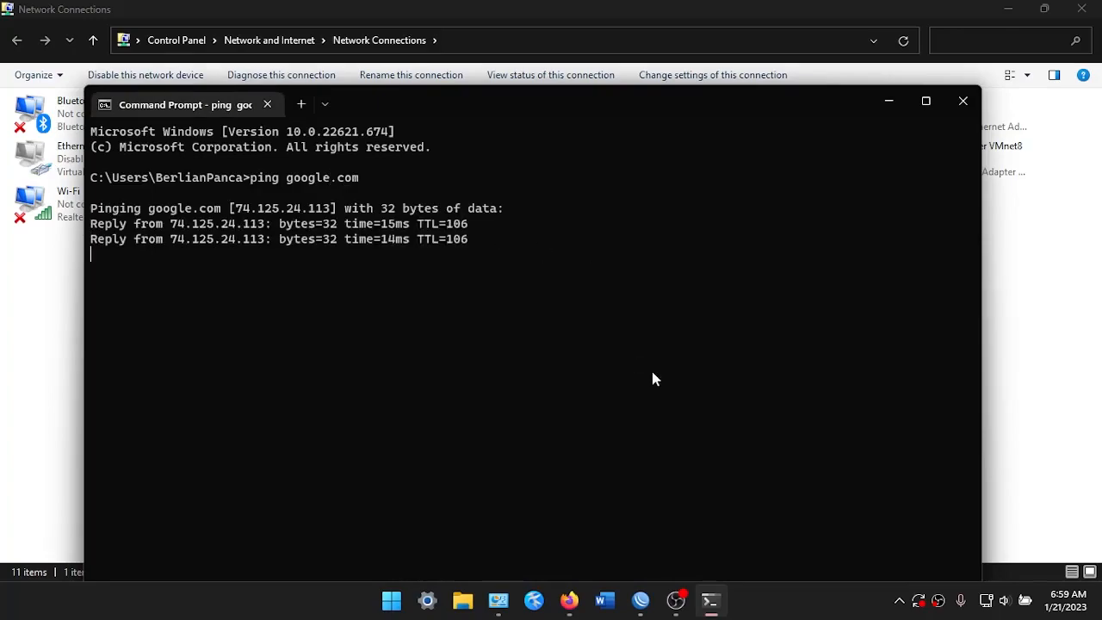
{"action": "key", "text": "ctrl+c"}
{"action": "key", "text": "alt+Tab"}
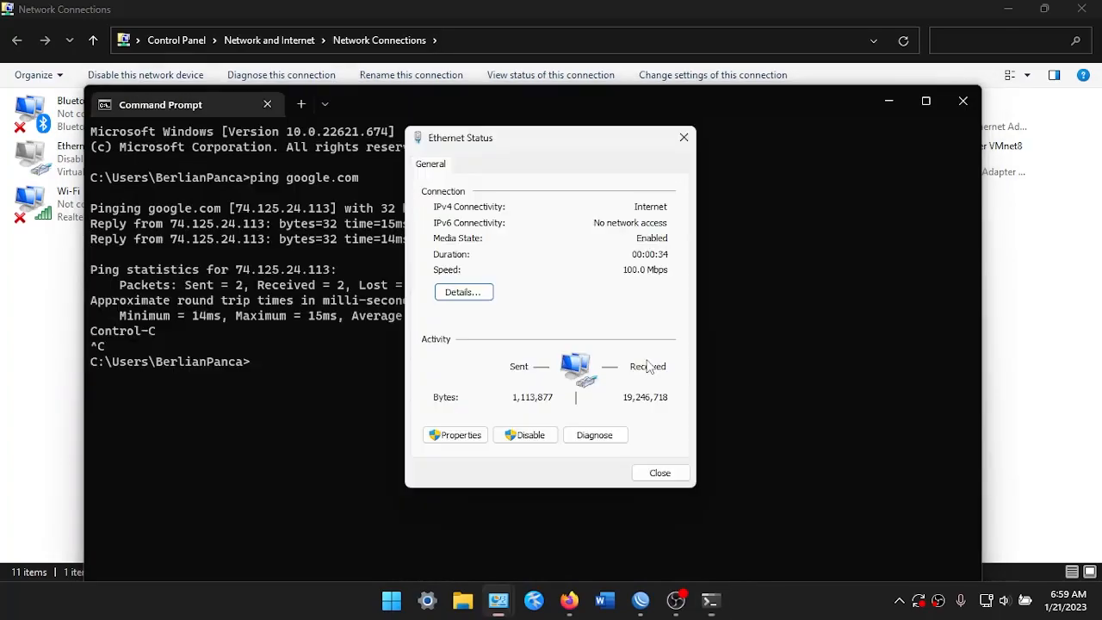
{"action": "left_click", "coordinate": [683, 138]}
{"action": "left_click", "coordinate": [888, 100]}
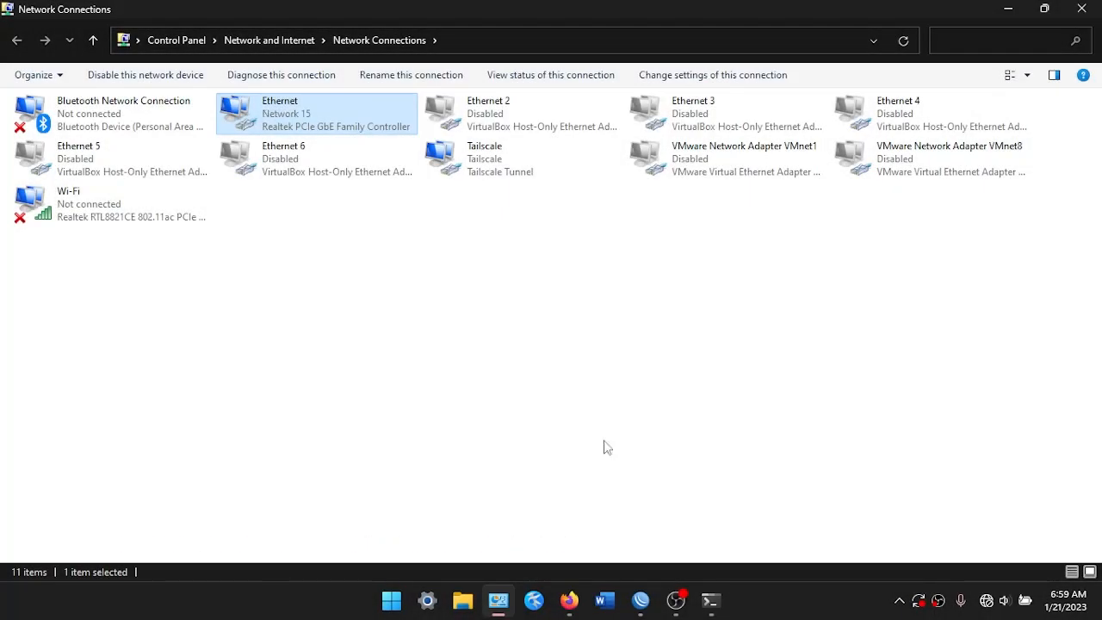
Open the Ethernet connection's status details
{"action": "right_click", "coordinate": [327, 112]}
{"action": "left_click", "coordinate": [370, 137]}
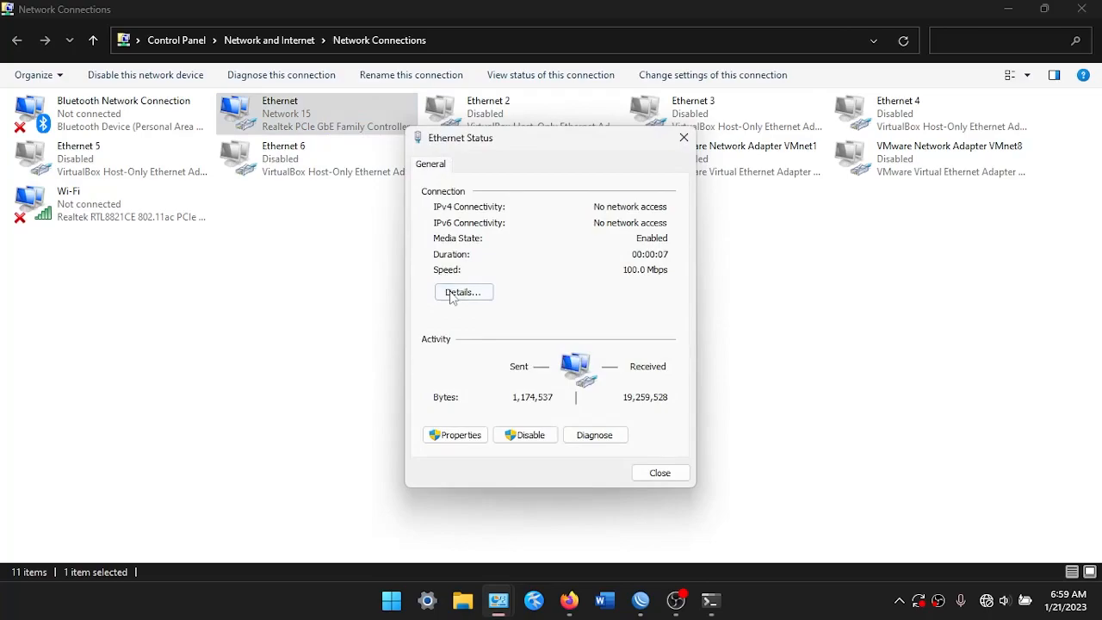
{"action": "left_click", "coordinate": [463, 292]}
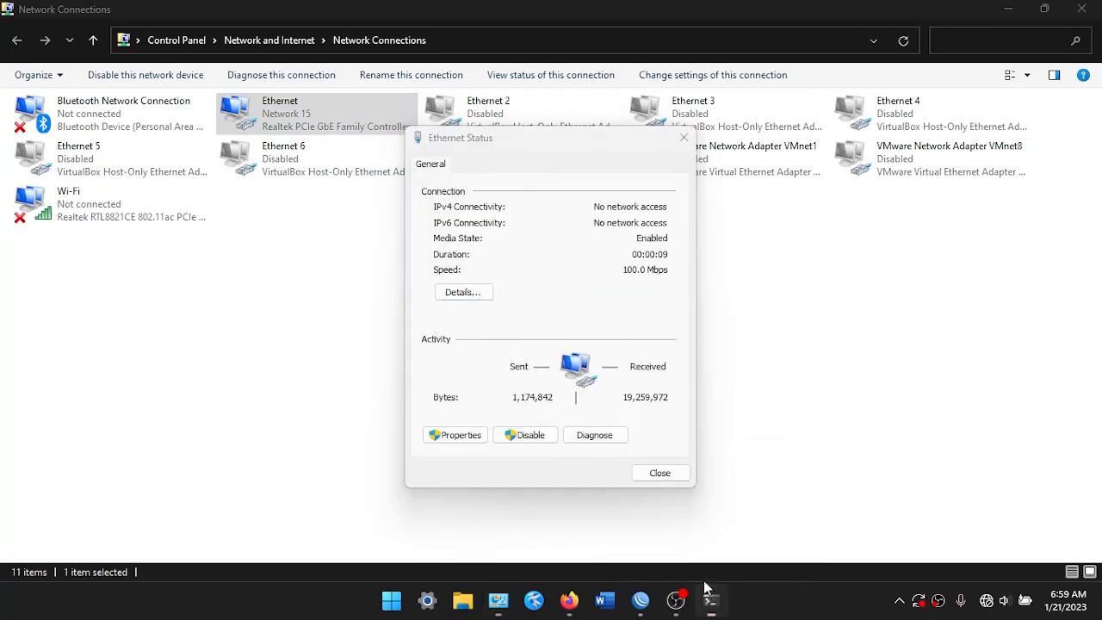
Back in Command Prompt, rerun the ping to google.com
{"action": "left_click", "coordinate": [710, 600]}
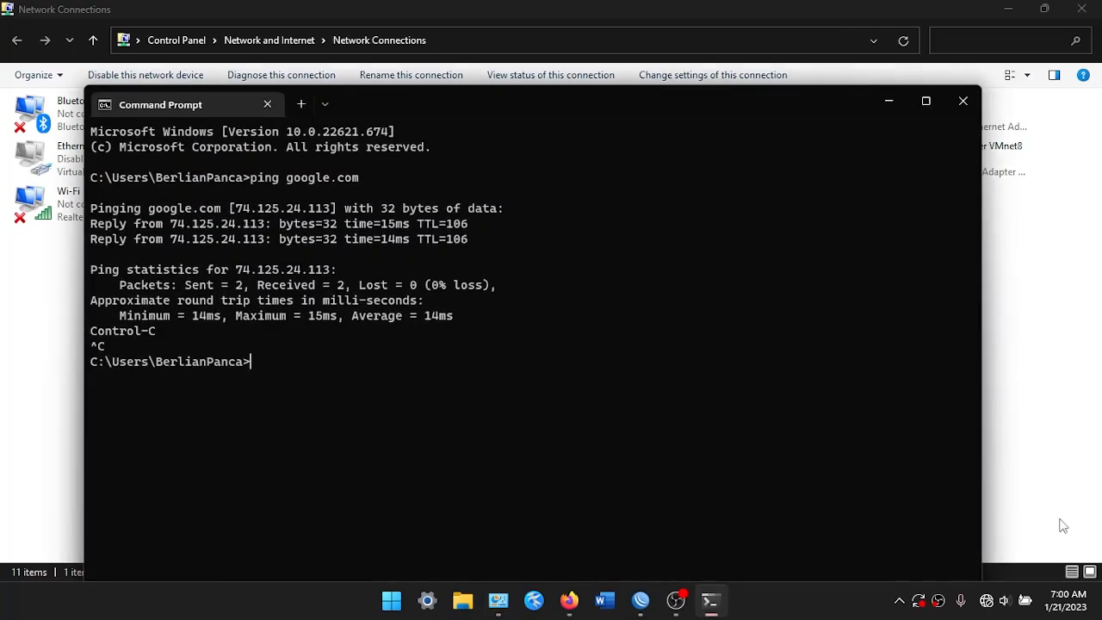
{"action": "left_click", "coordinate": [984, 603]}
{"action": "left_click", "coordinate": [654, 387]}
{"action": "key", "text": "Return"}
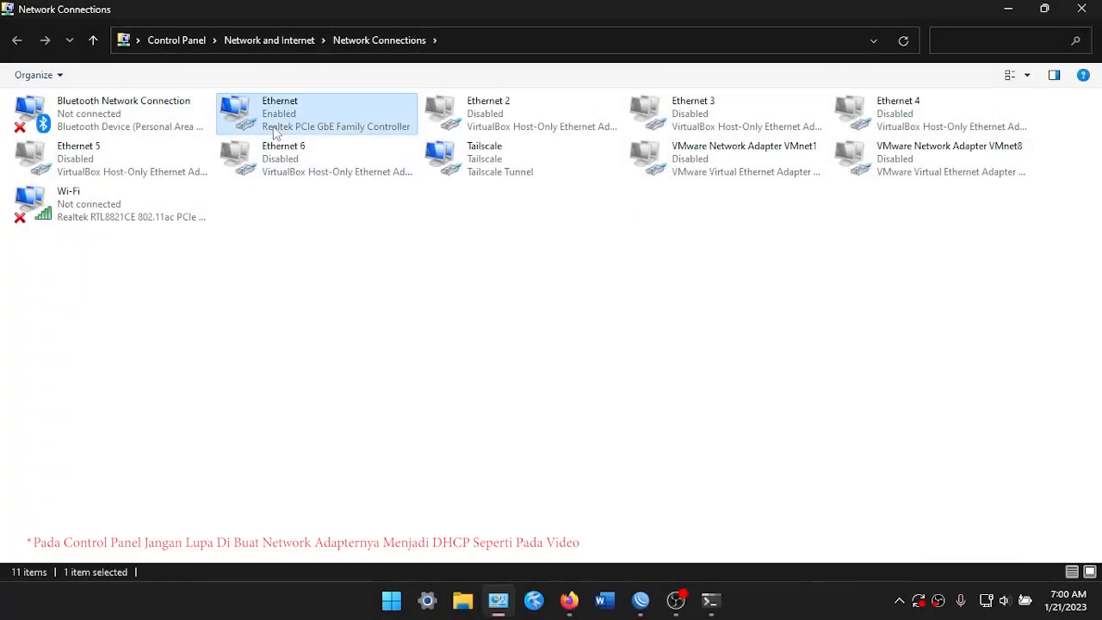
Check the Ethernet details for the DHCP address 200.100.30.254, then close them
{"action": "right_click", "coordinate": [275, 131]}
{"action": "left_click", "coordinate": [311, 157]}
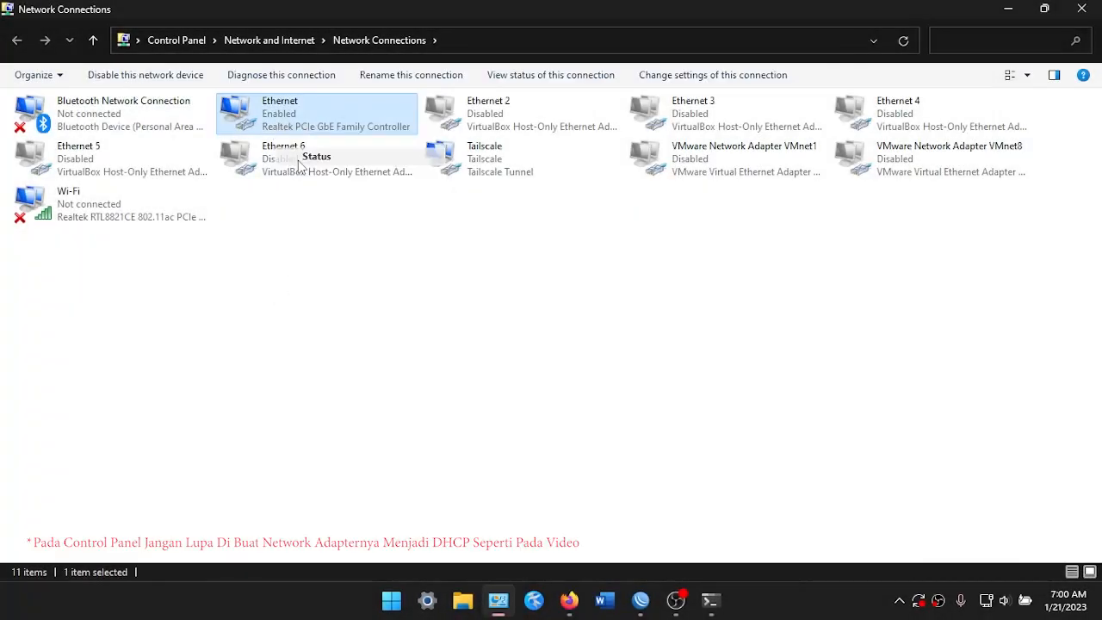
{"action": "left_click", "coordinate": [461, 293]}
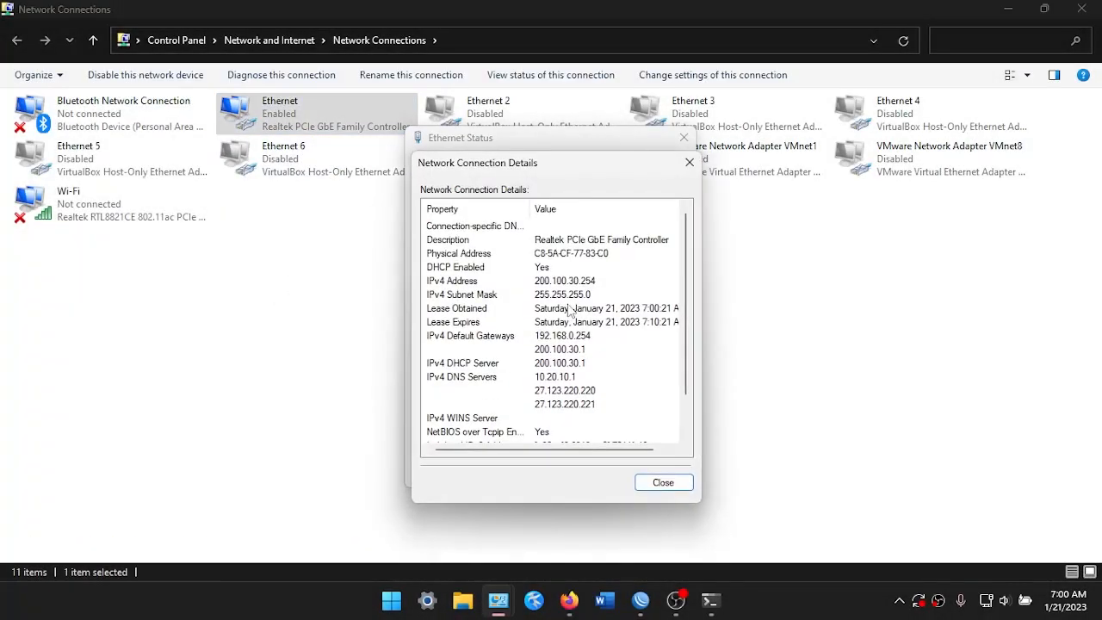
{"action": "left_click", "coordinate": [689, 162]}
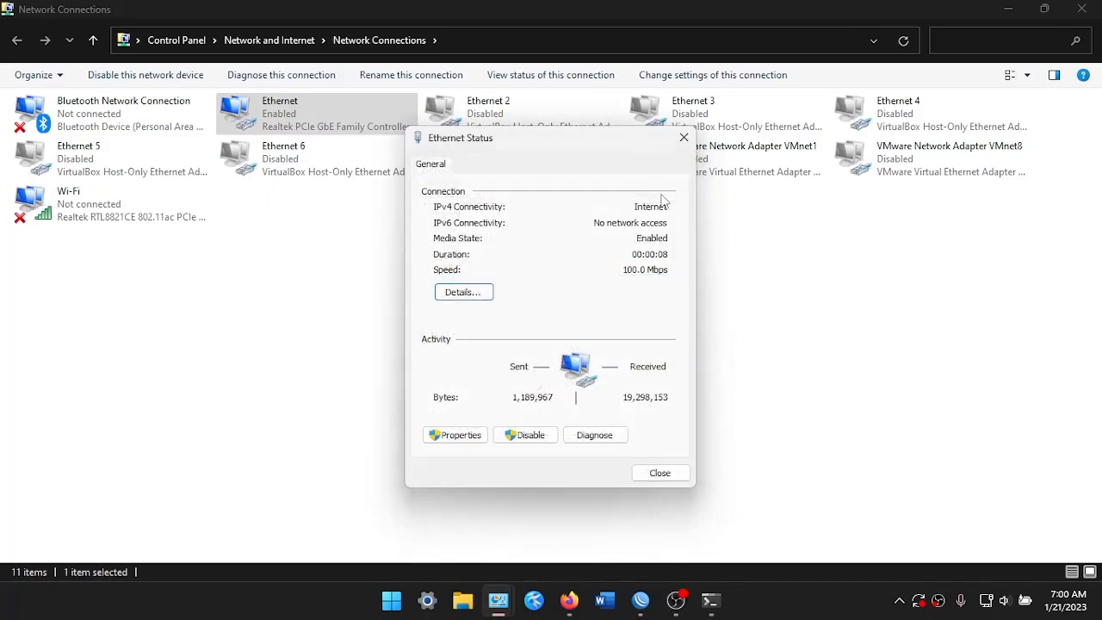
Bring the Command Prompt with the google.com ping forward and move it higher on screen
{"action": "left_click", "coordinate": [710, 600]}
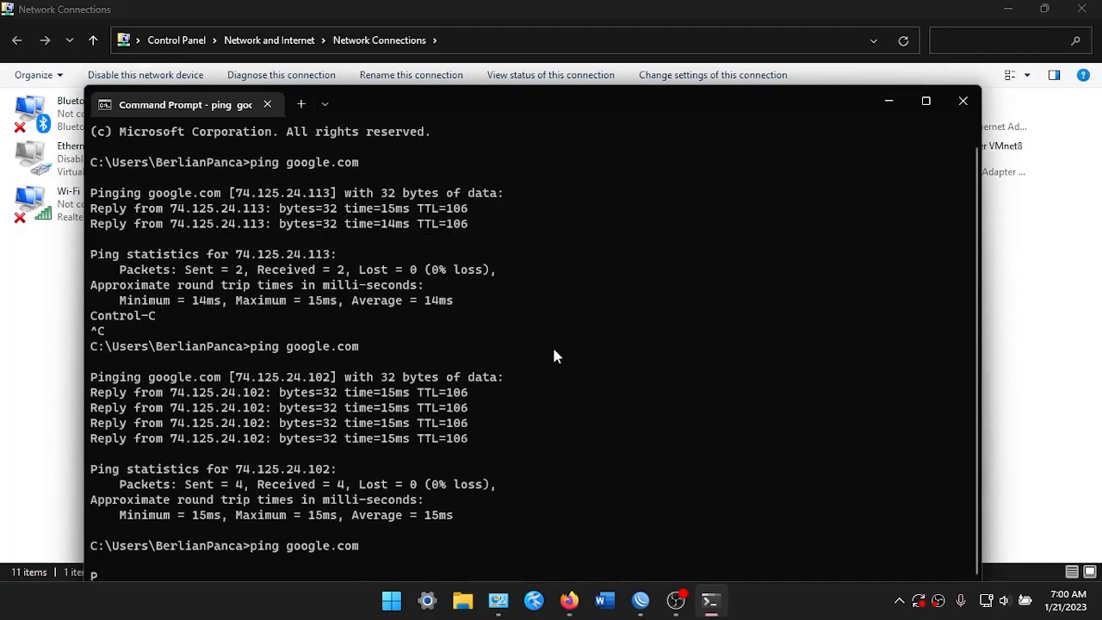
{"action": "left_click", "coordinate": [510, 86]}
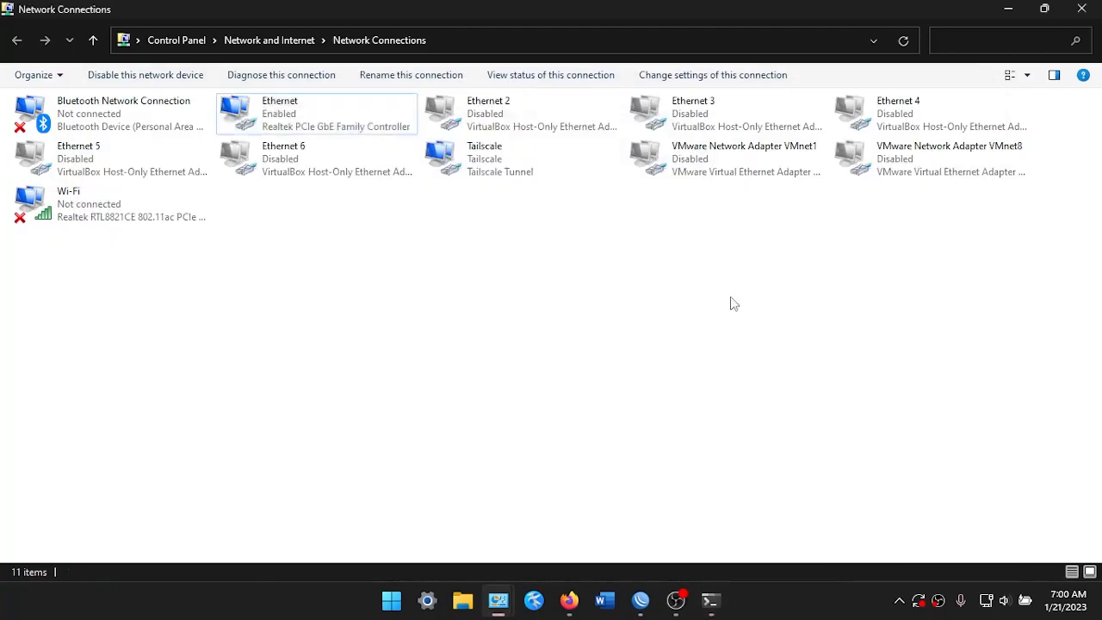
{"action": "left_click", "coordinate": [712, 602]}
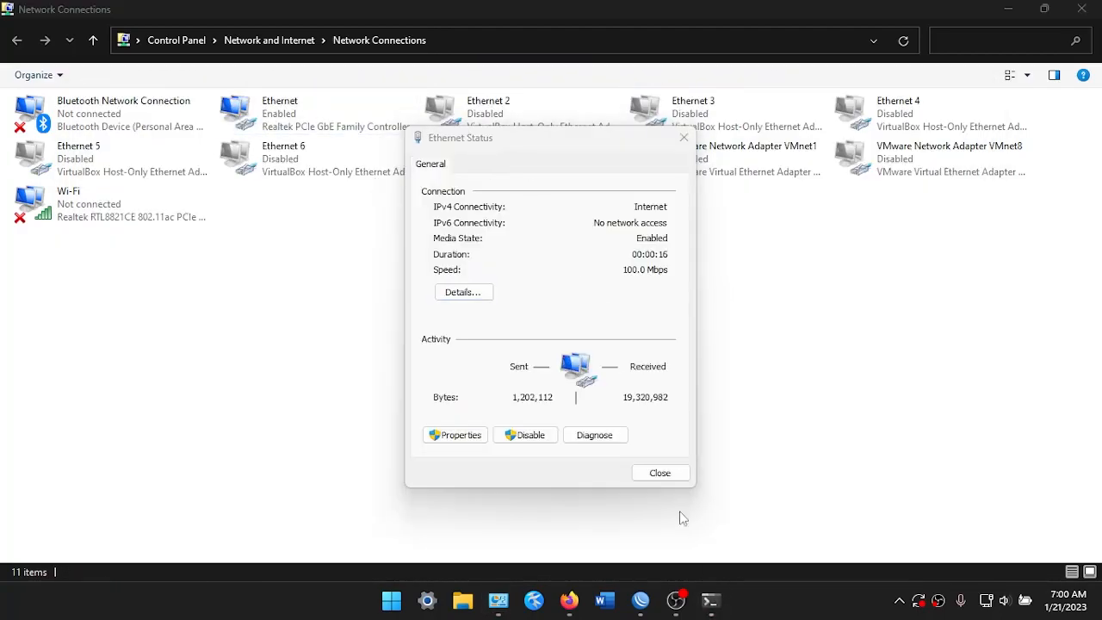
{"action": "left_click", "coordinate": [726, 596]}
{"action": "left_click_drag", "start_coordinate": [504, 90], "coordinate": [514, 54]}
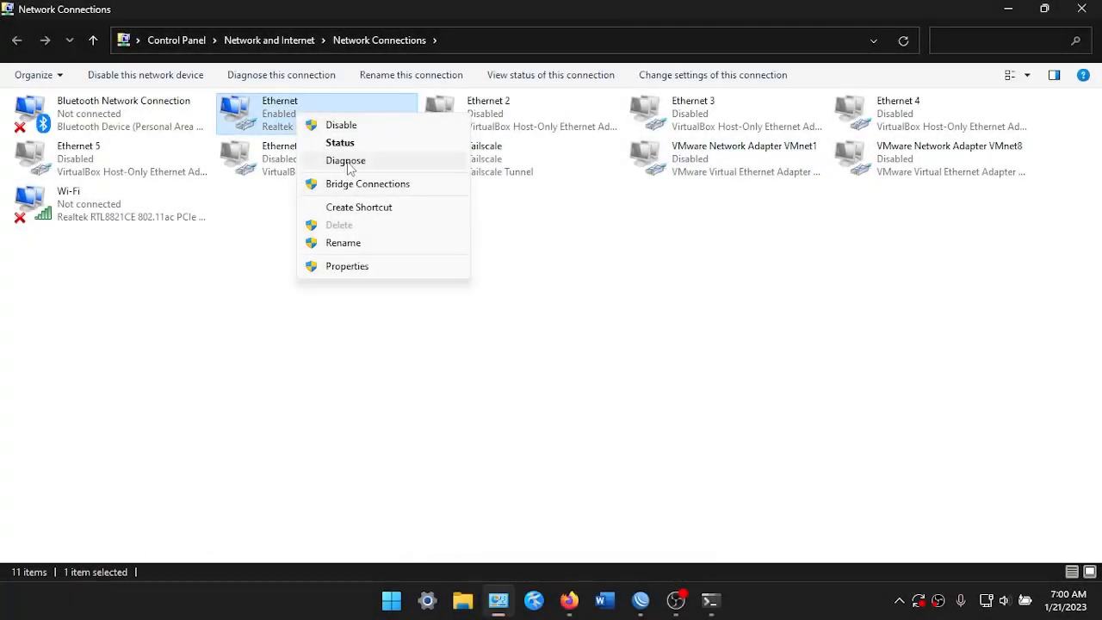
Recheck the Ethernet connection's status details
{"action": "left_click", "coordinate": [340, 142]}
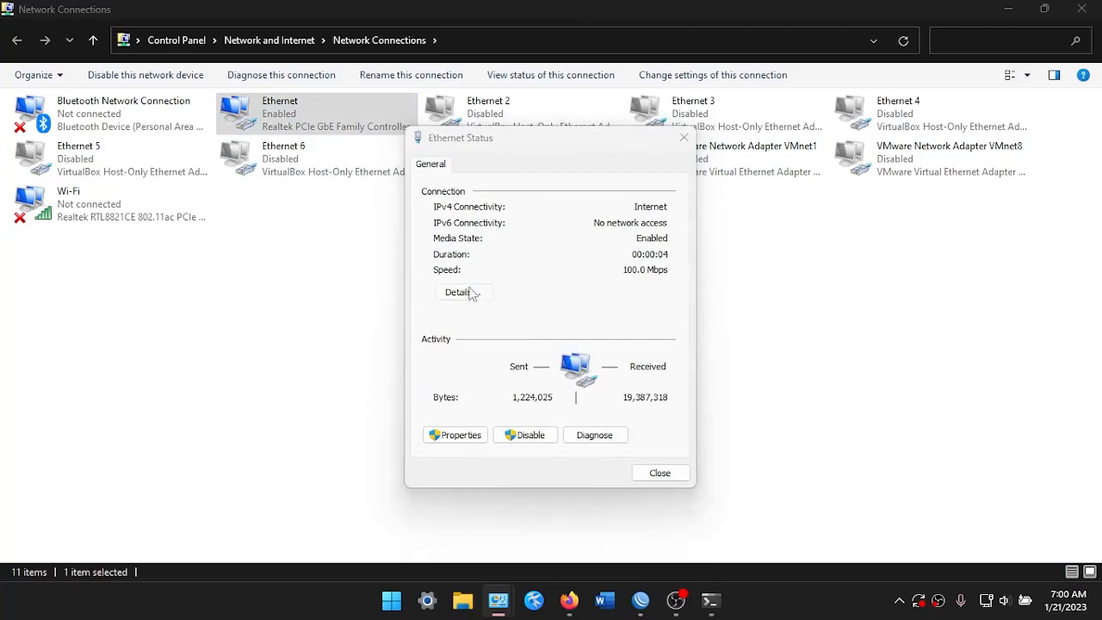
{"action": "left_click", "coordinate": [469, 290]}
{"action": "key", "text": "Escape"}
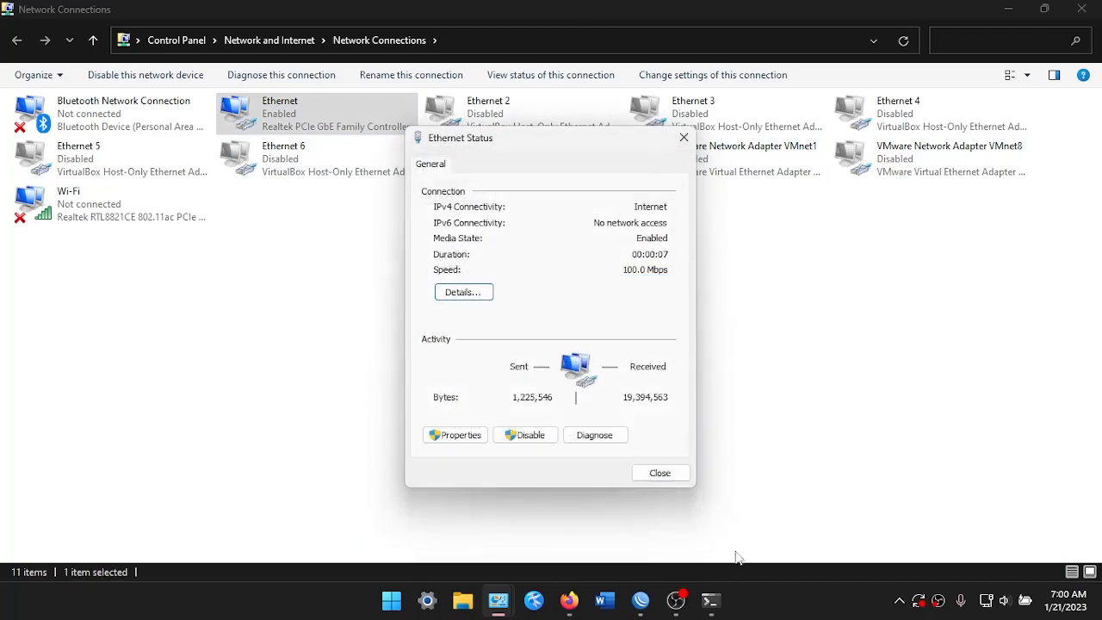
Rerun ping google.com, getting replies from 74.125.24.100, then minimize the prompt and close Status
{"action": "left_click", "coordinate": [710, 600]}
{"action": "key", "text": "Up"}
{"action": "key", "text": "Return"}
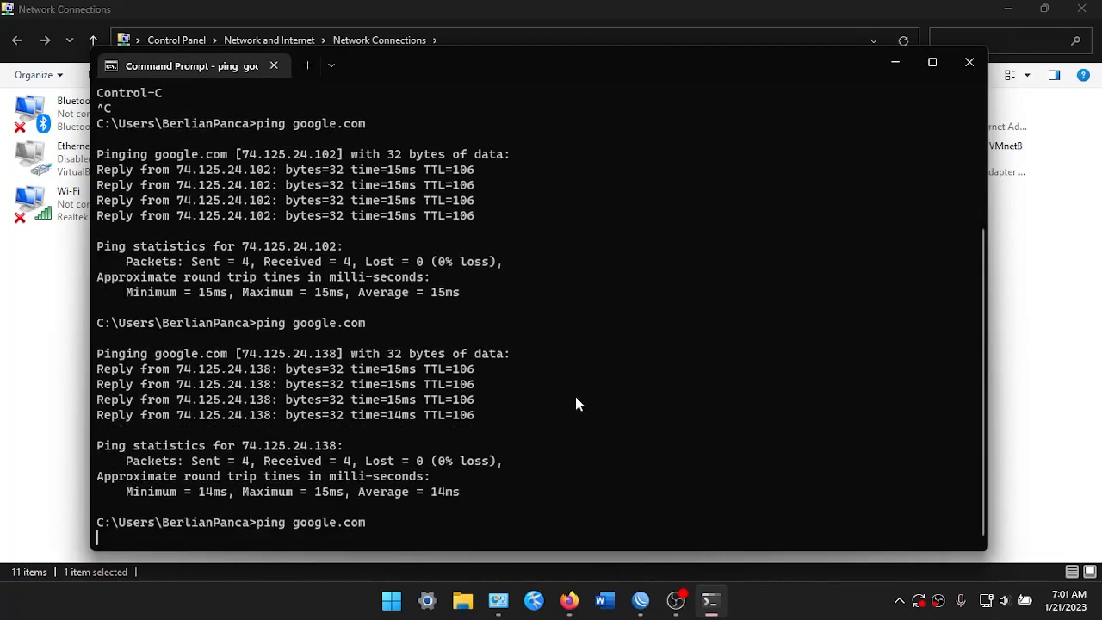
{"action": "left_click_drag", "start_coordinate": [205, 521], "coordinate": [358, 501]}
{"action": "left_click", "coordinate": [729, 430]}
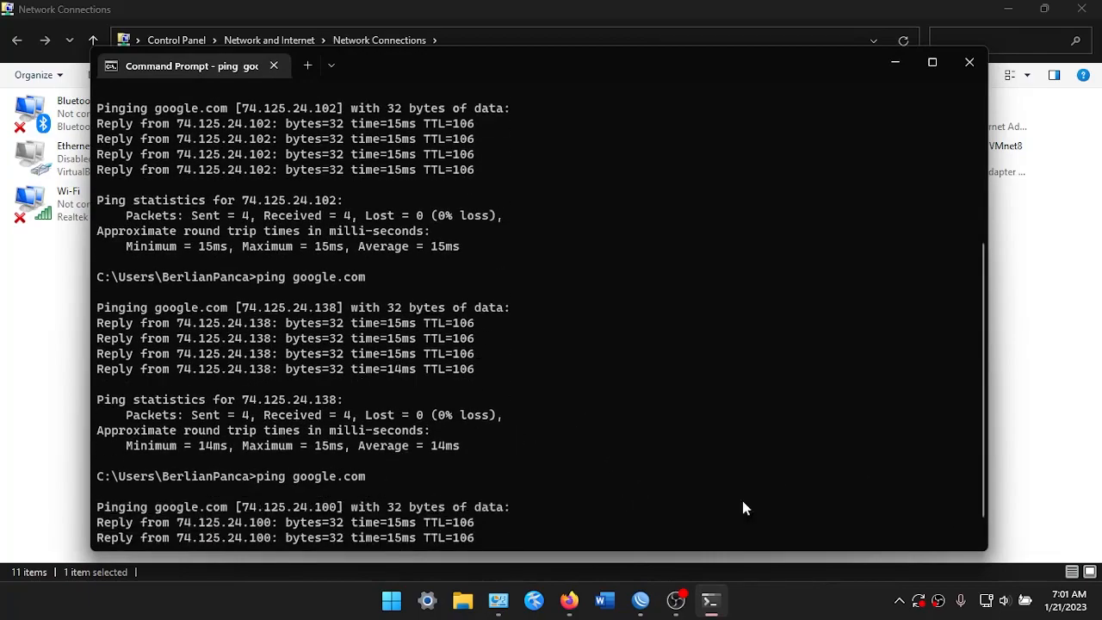
{"action": "left_click", "coordinate": [895, 62]}
{"action": "left_click", "coordinate": [683, 138]}
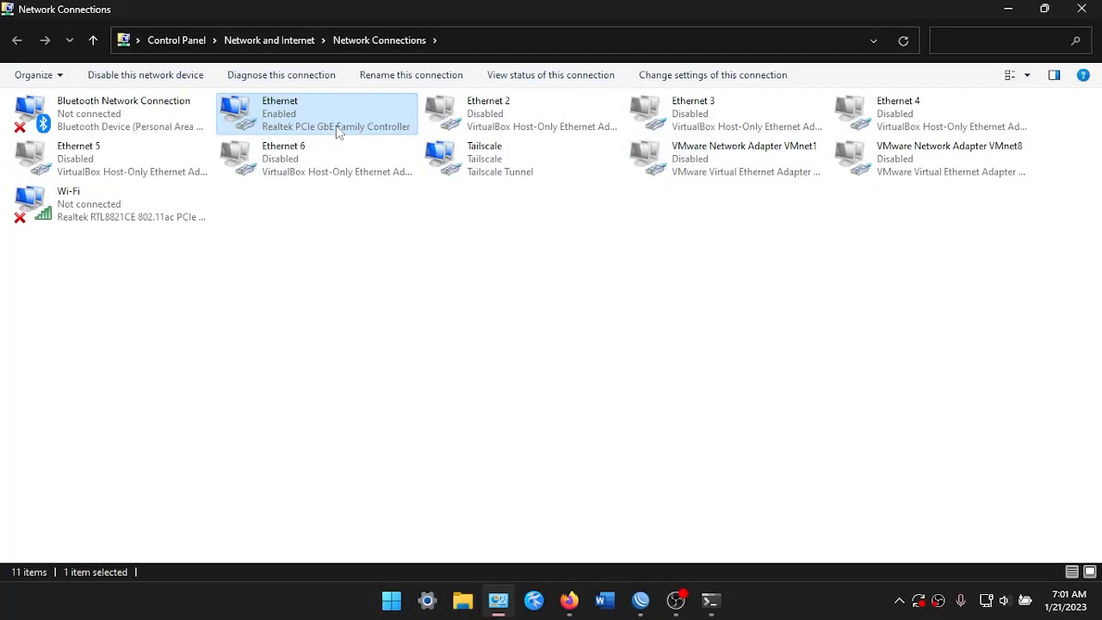
Read the Ethernet DHCP address 200.100.50.253 in its status details
{"action": "right_click", "coordinate": [337, 130]}
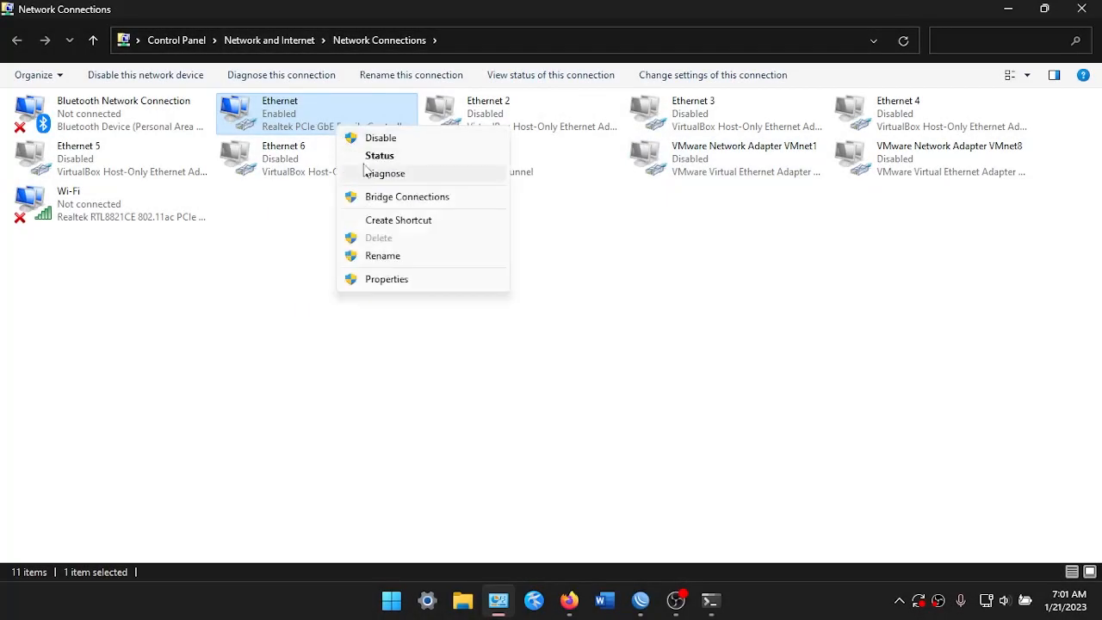
{"action": "left_click", "coordinate": [377, 155]}
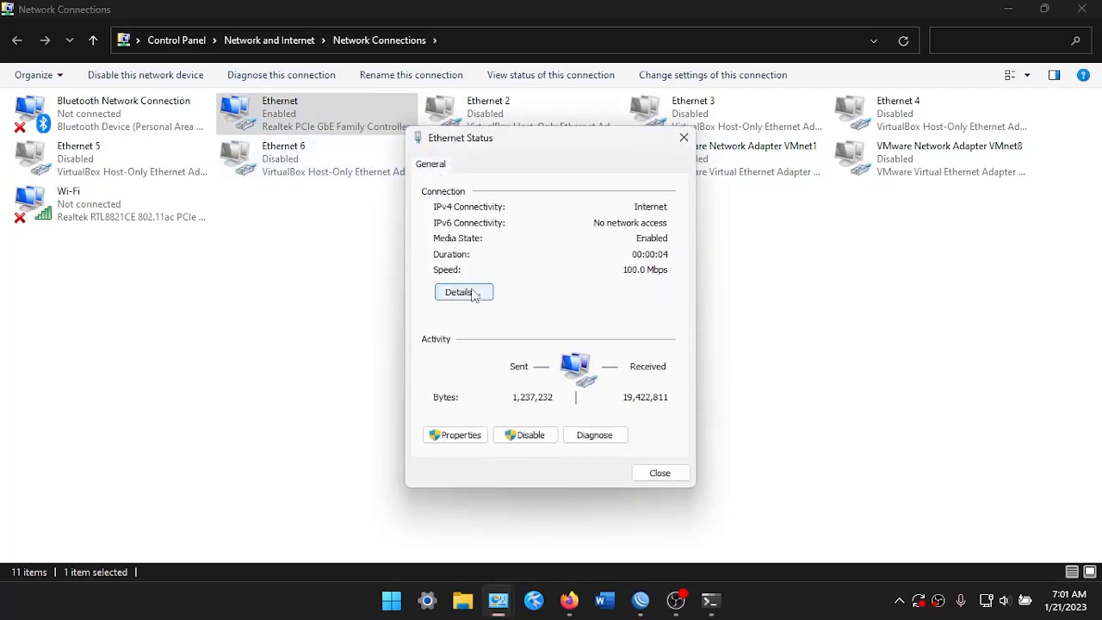
{"action": "left_click", "coordinate": [463, 292]}
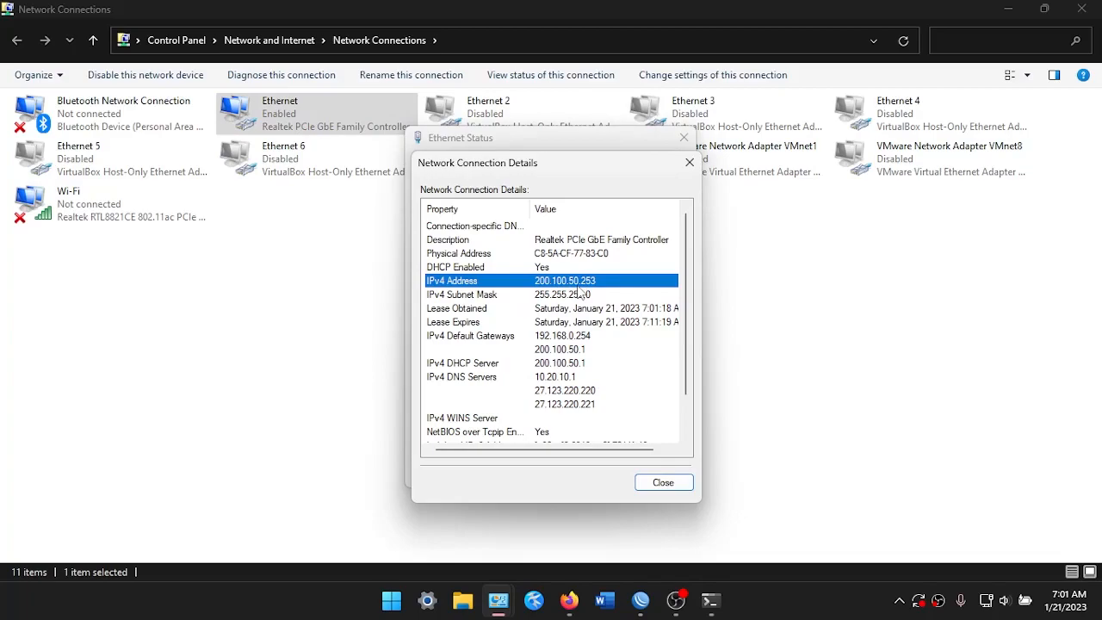
{"action": "left_click", "coordinate": [689, 162]}
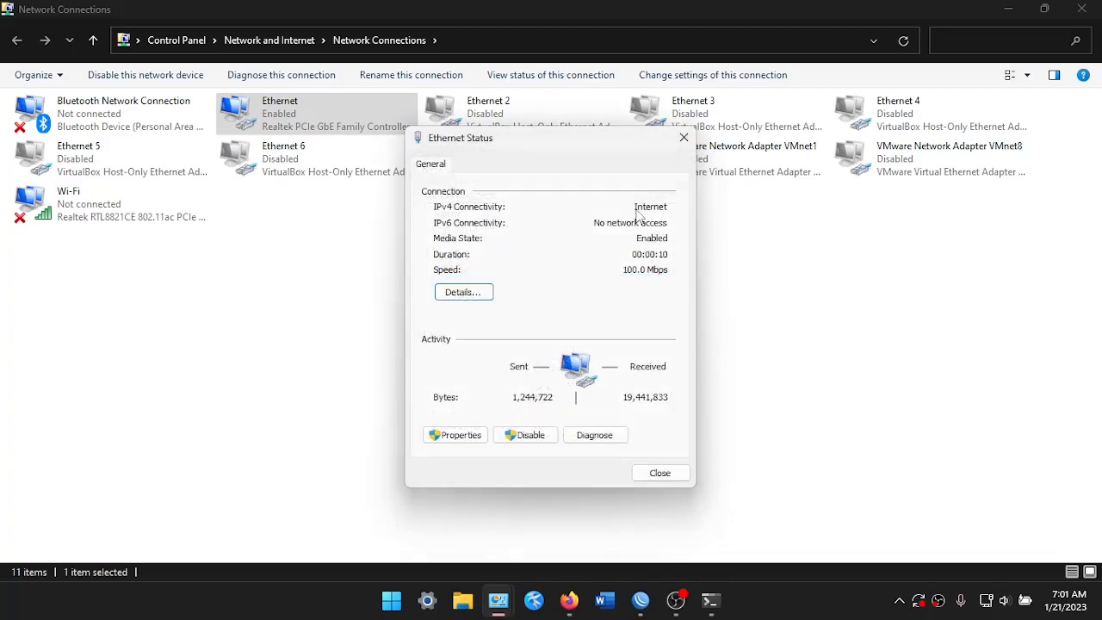
Stop the google.com ping with Ctrl+C and close Command Prompt and Ethernet Status
{"action": "left_click", "coordinate": [711, 600]}
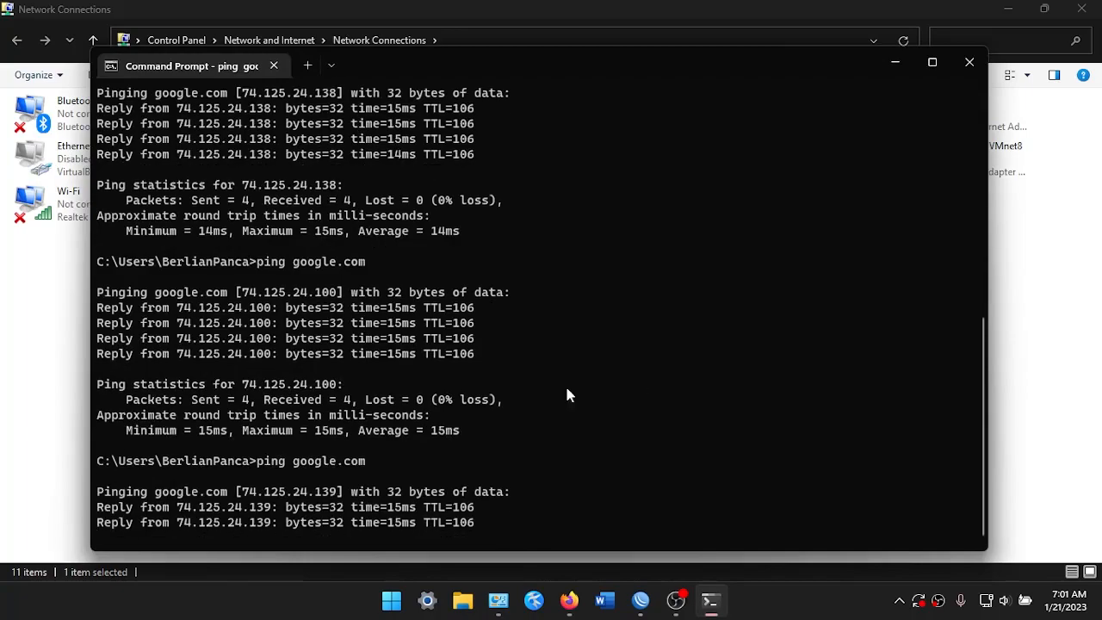
{"action": "key", "text": "ctrl+c"}
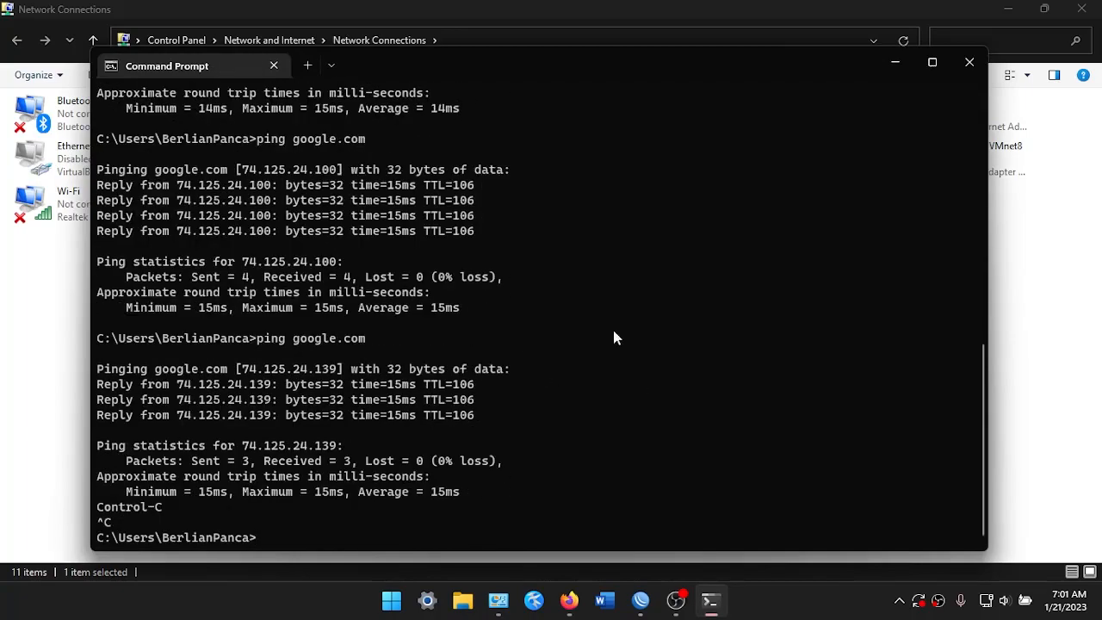
{"action": "left_click", "coordinate": [958, 68]}
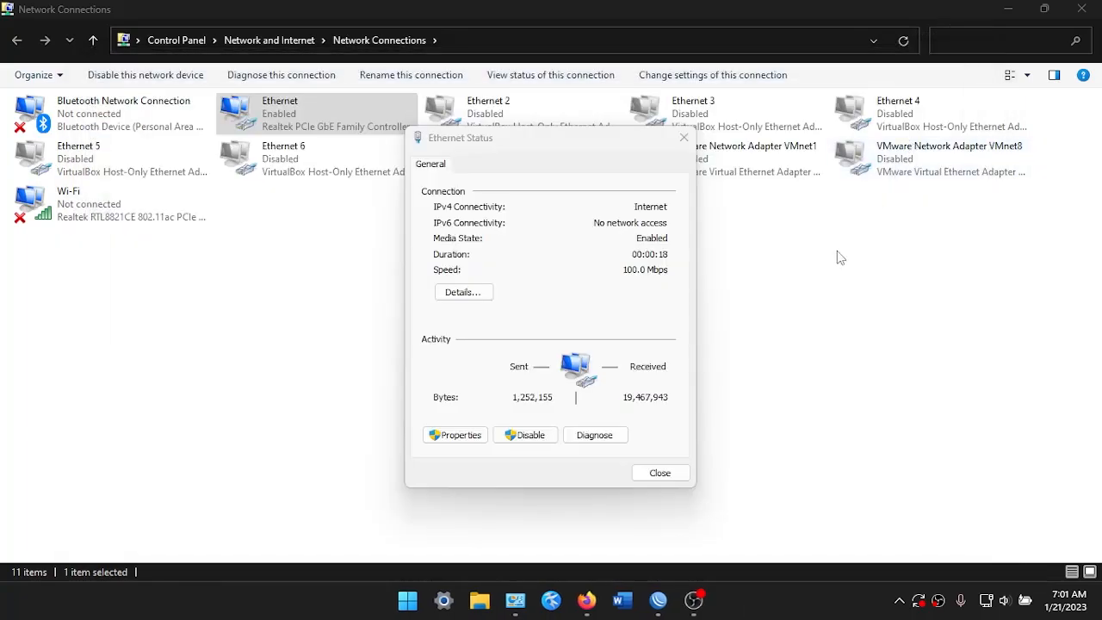
{"action": "left_click", "coordinate": [684, 138]}
Join the APGUEST 01 guest Wi-Fi from quick settings, entering its security key
{"action": "left_click", "coordinate": [986, 600]}
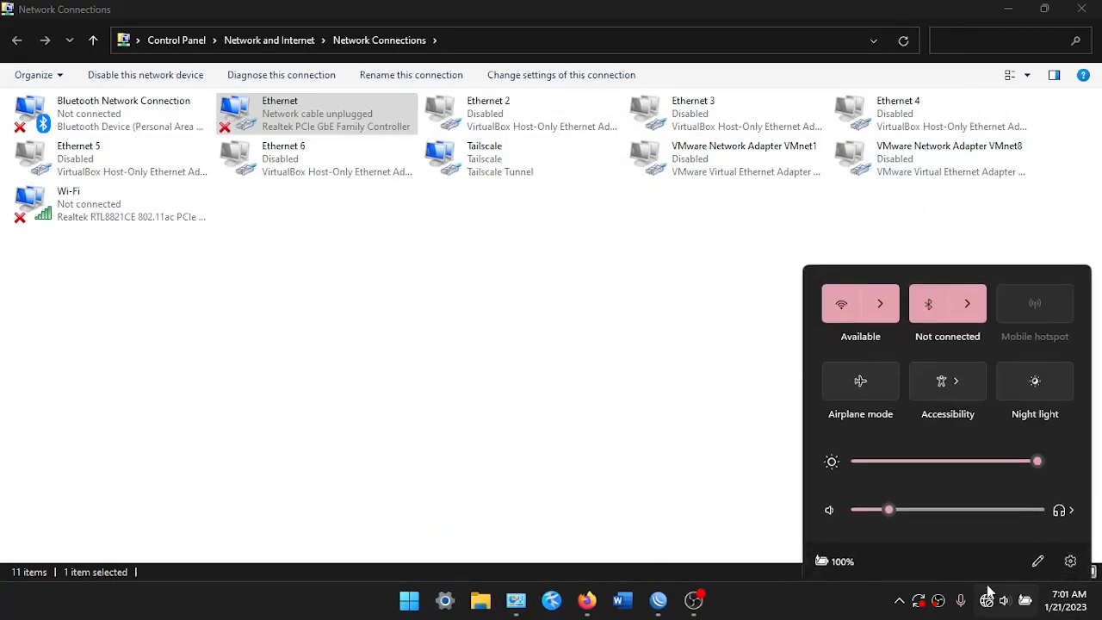
{"action": "left_click", "coordinate": [877, 306]}
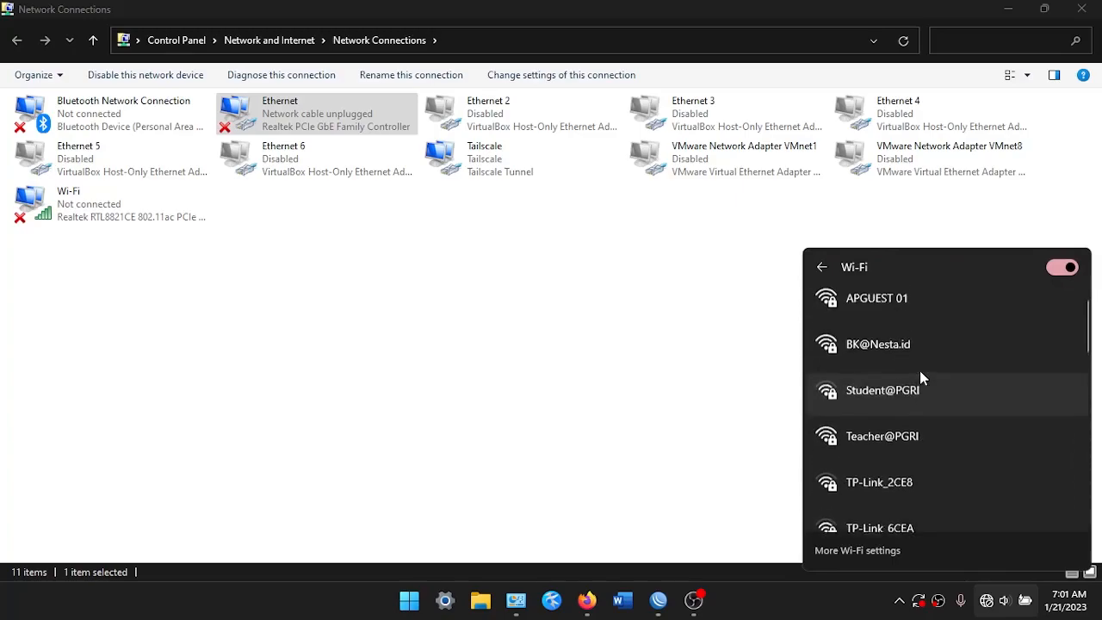
{"action": "left_click", "coordinate": [890, 308]}
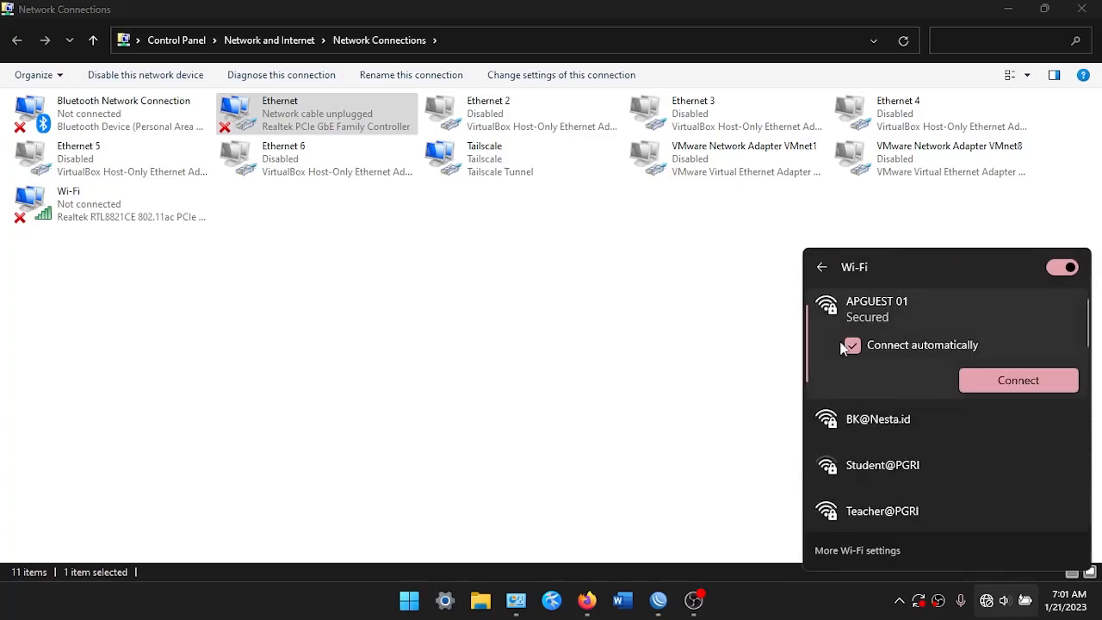
{"action": "left_click", "coordinate": [988, 379]}
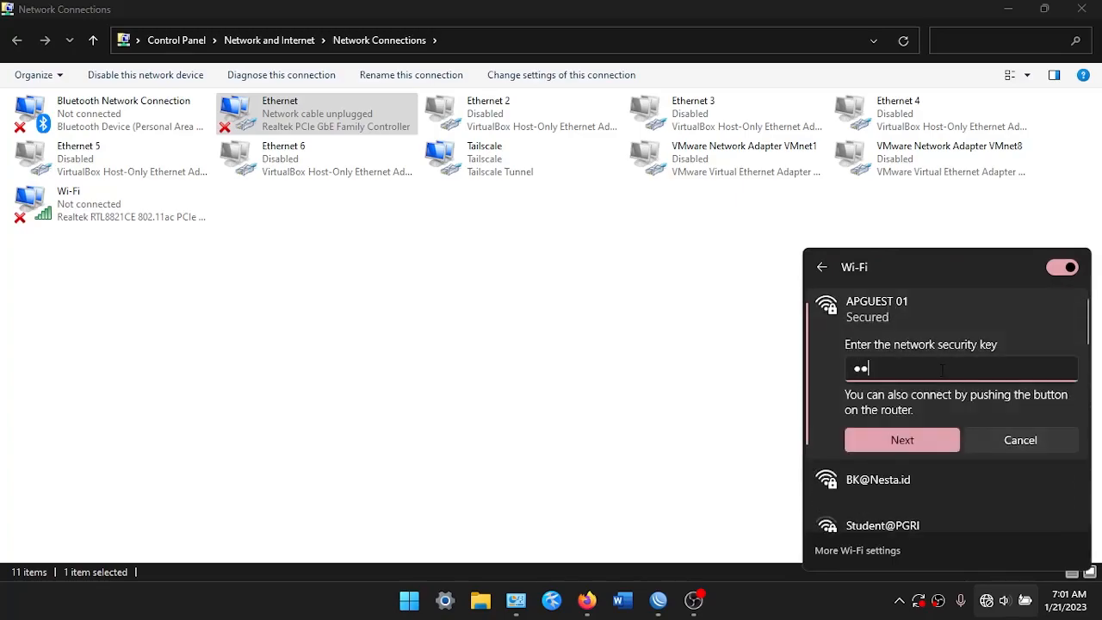
{"action": "left_click", "coordinate": [921, 439]}
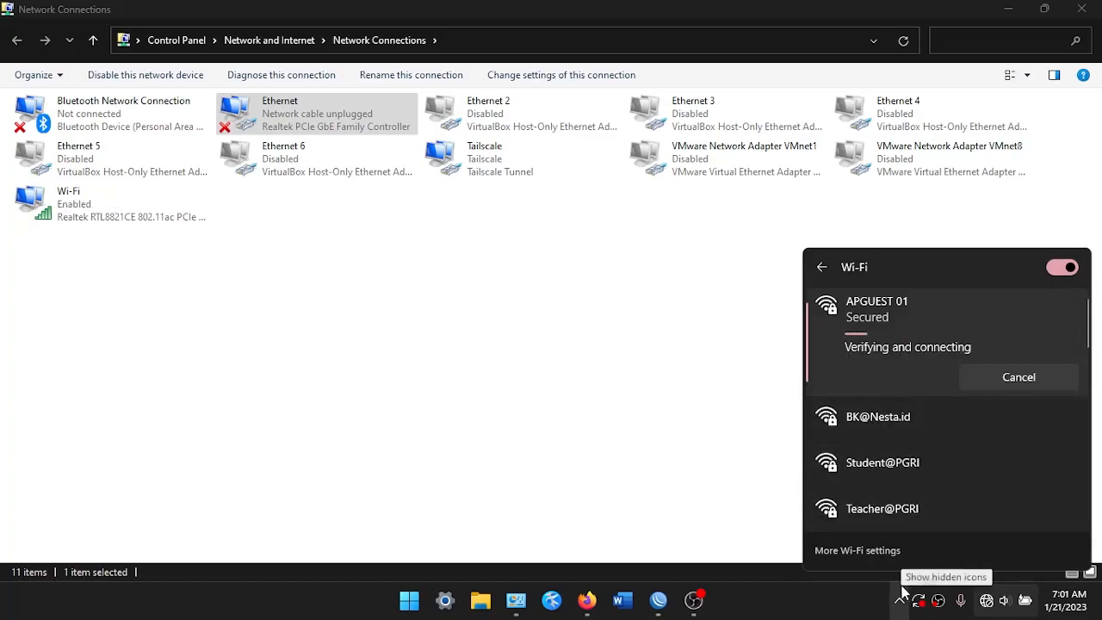
{"action": "scroll", "coordinate": [962, 463], "scroll_direction": "down", "scroll_amount": 3}
{"action": "scroll", "coordinate": [956, 448], "scroll_direction": "up", "scroll_amount": 3}
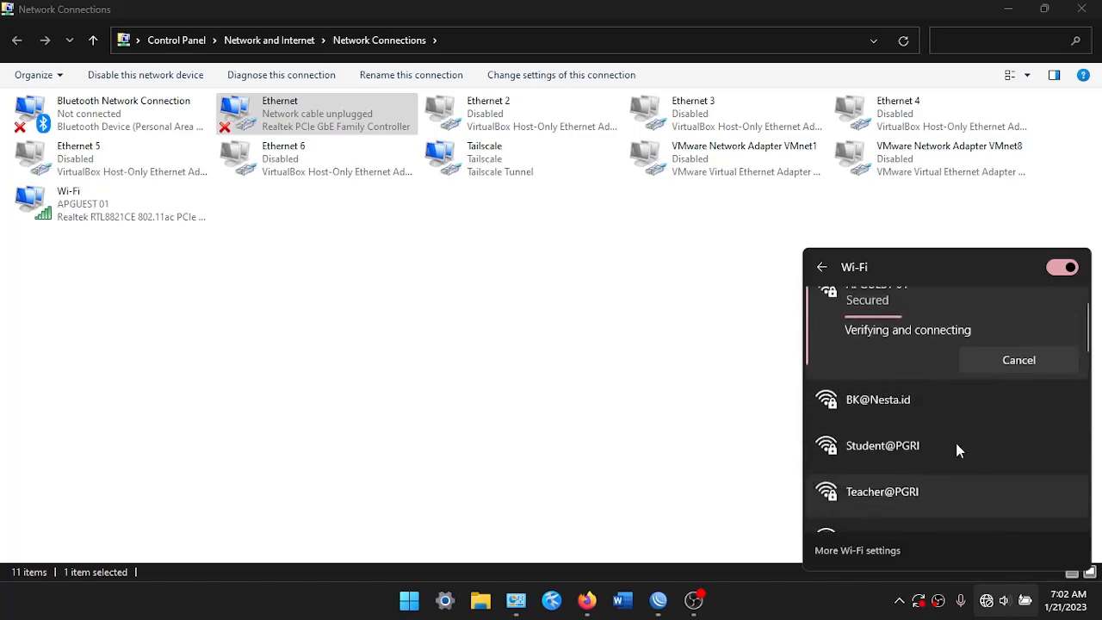
{"action": "scroll", "coordinate": [866, 356], "scroll_direction": "down", "scroll_amount": 3}
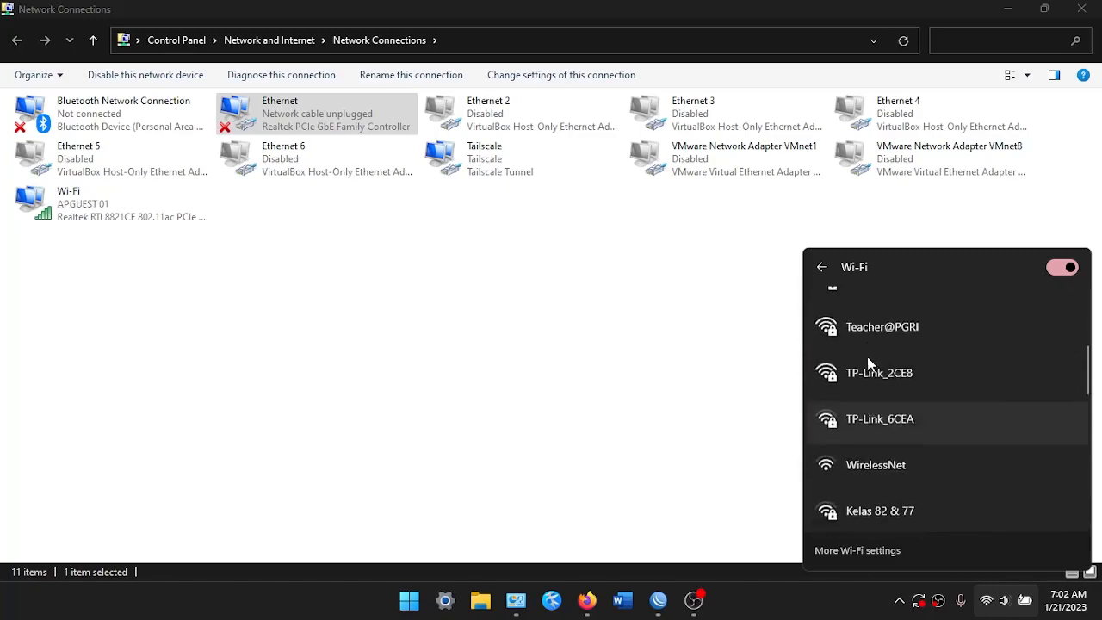
{"action": "scroll", "coordinate": [897, 396], "scroll_direction": "up", "scroll_amount": 2}
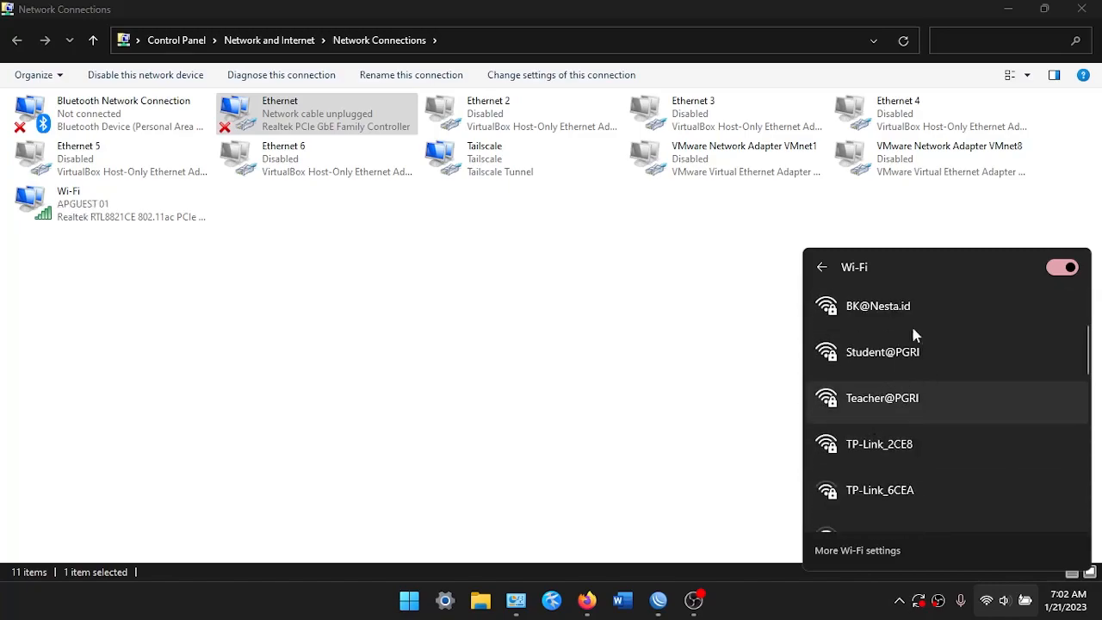
{"action": "scroll", "coordinate": [911, 354], "scroll_direction": "up", "scroll_amount": 2}
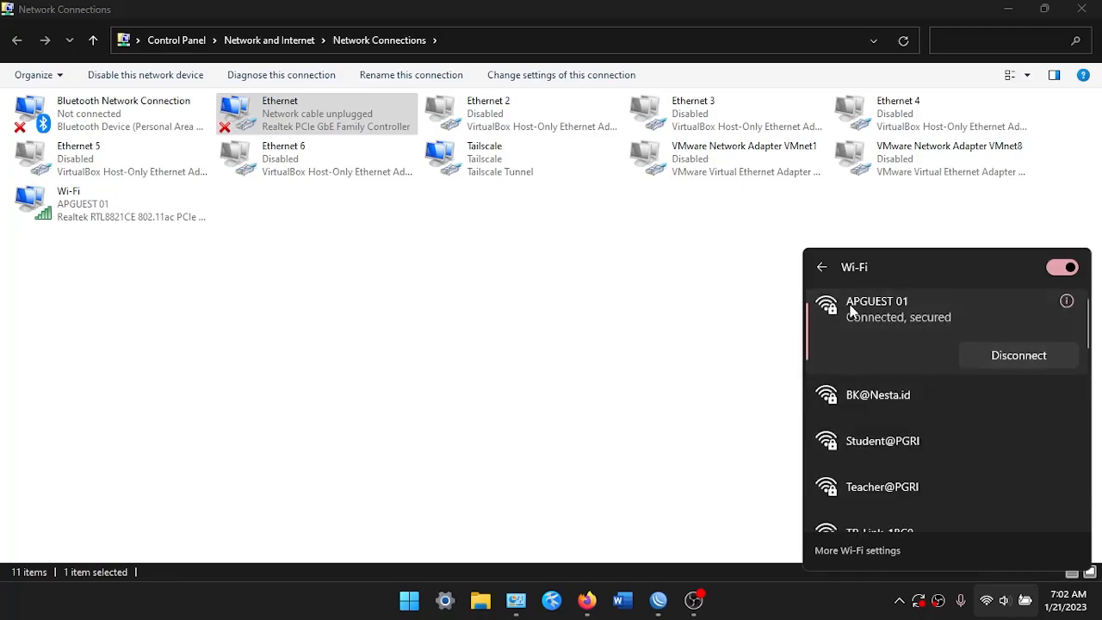
{"action": "left_click", "coordinate": [773, 410]}
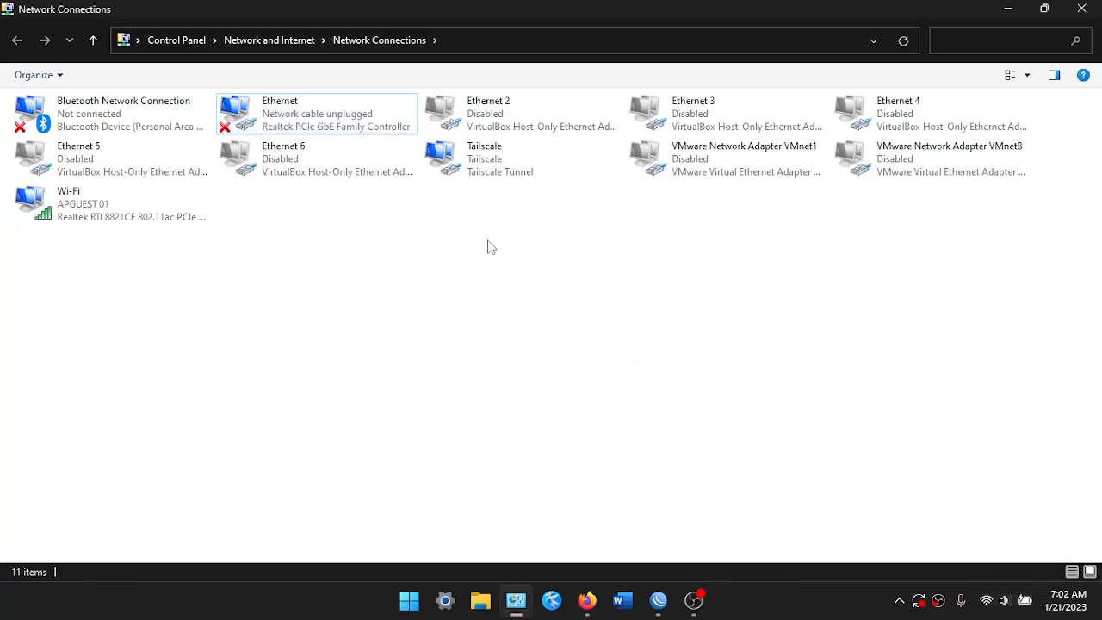
Confirm the Wi-Fi connection's IPv4 address is 200.100.50.252, then close its status windows
{"action": "right_click", "coordinate": [151, 199]}
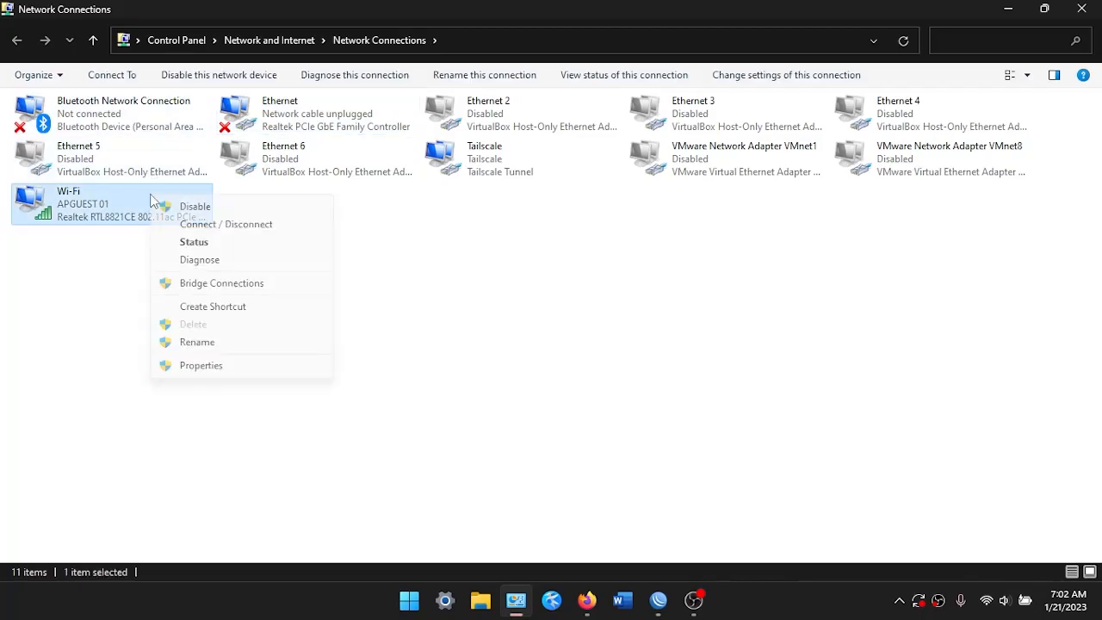
{"action": "left_click", "coordinate": [195, 242]}
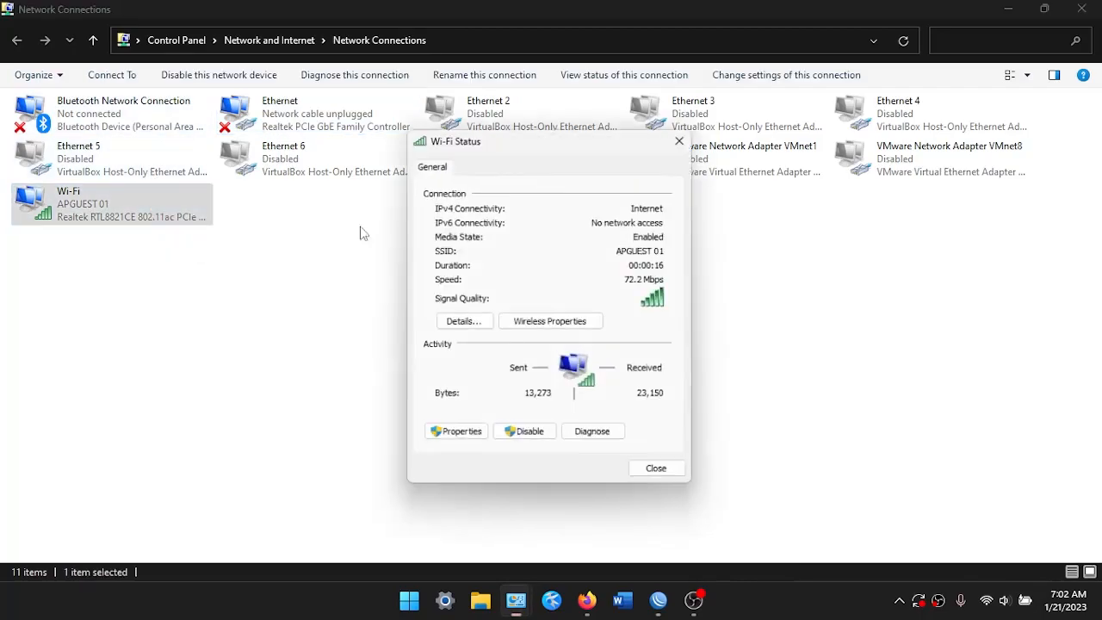
{"action": "left_click", "coordinate": [456, 322]}
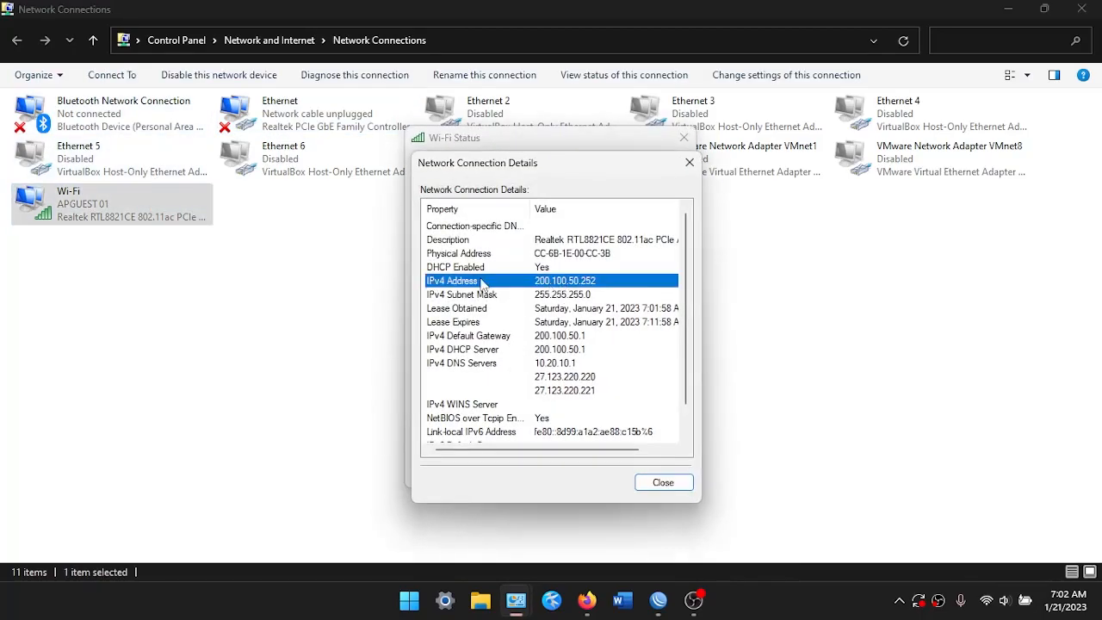
{"action": "left_click", "coordinate": [689, 162]}
{"action": "left_click", "coordinate": [684, 137]}
Return to Network Connections and open the Start menu
{"action": "key", "text": "alt+Tab"}
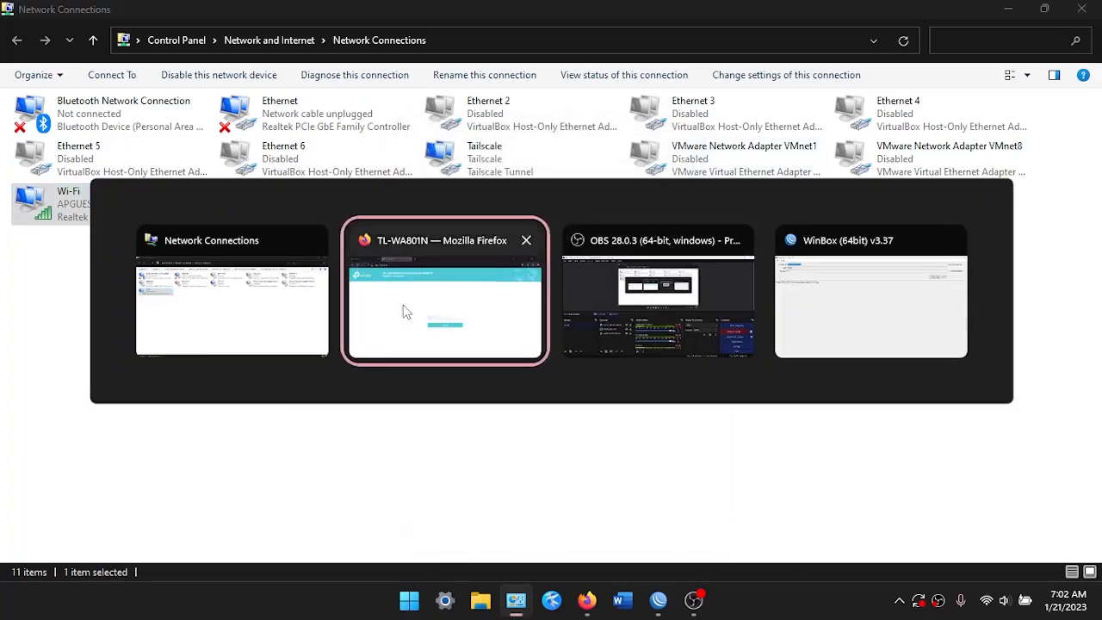
{"action": "key", "text": "alt+shift+Tab"}
{"action": "key", "text": "super"}
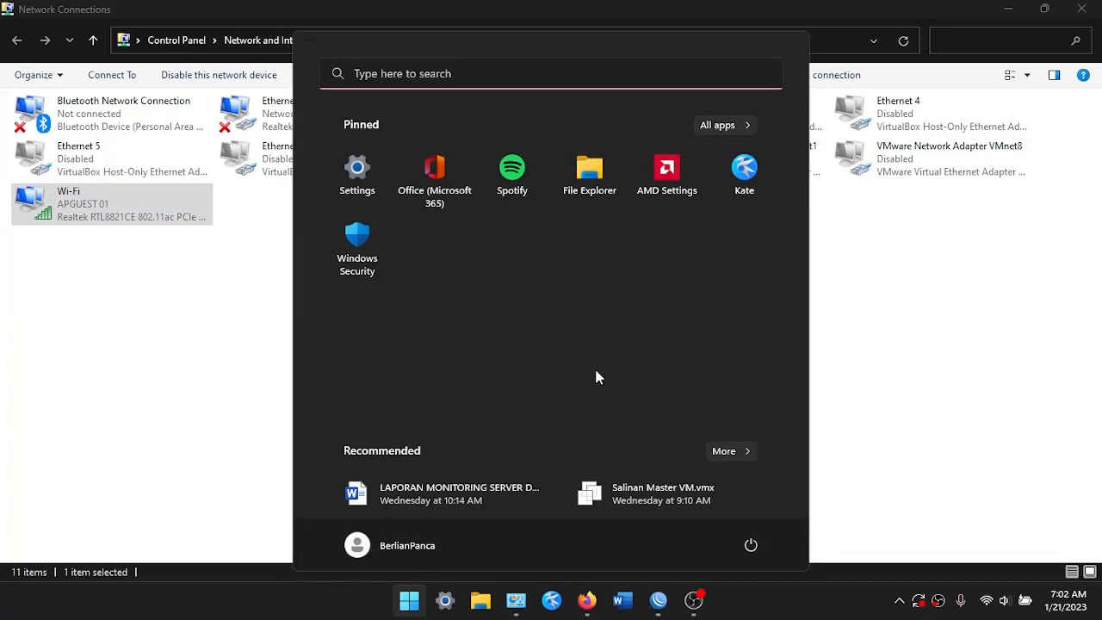
Open a new Command Prompt from Start and run ping google.com
{"action": "left_click", "coordinate": [457, 76]}
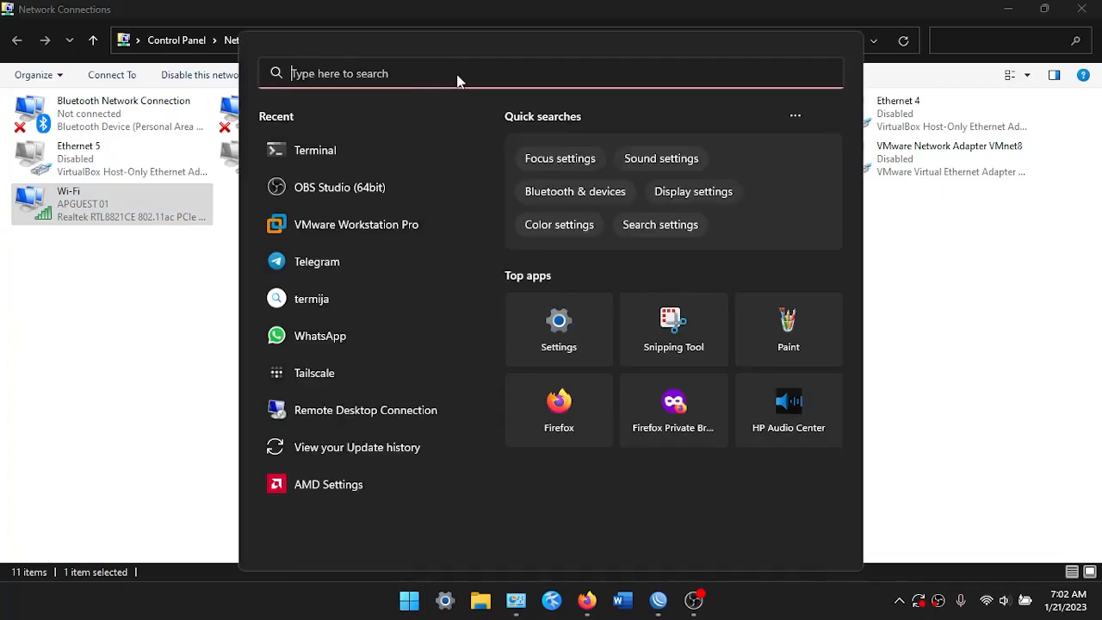
{"action": "left_click", "coordinate": [399, 148]}
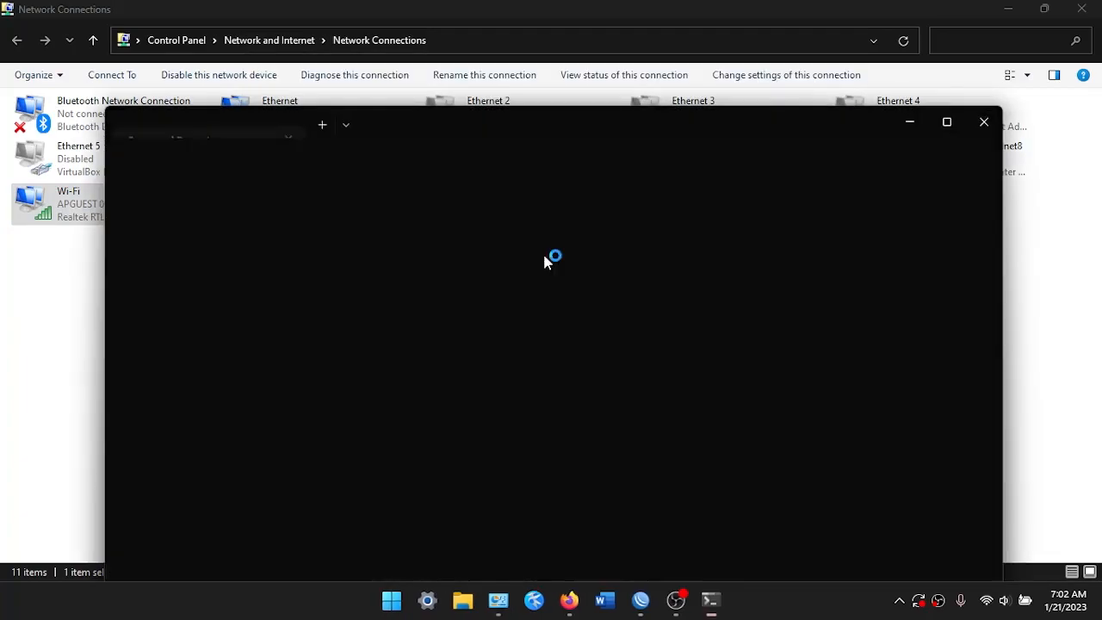
{"action": "type", "text": "ping google."}
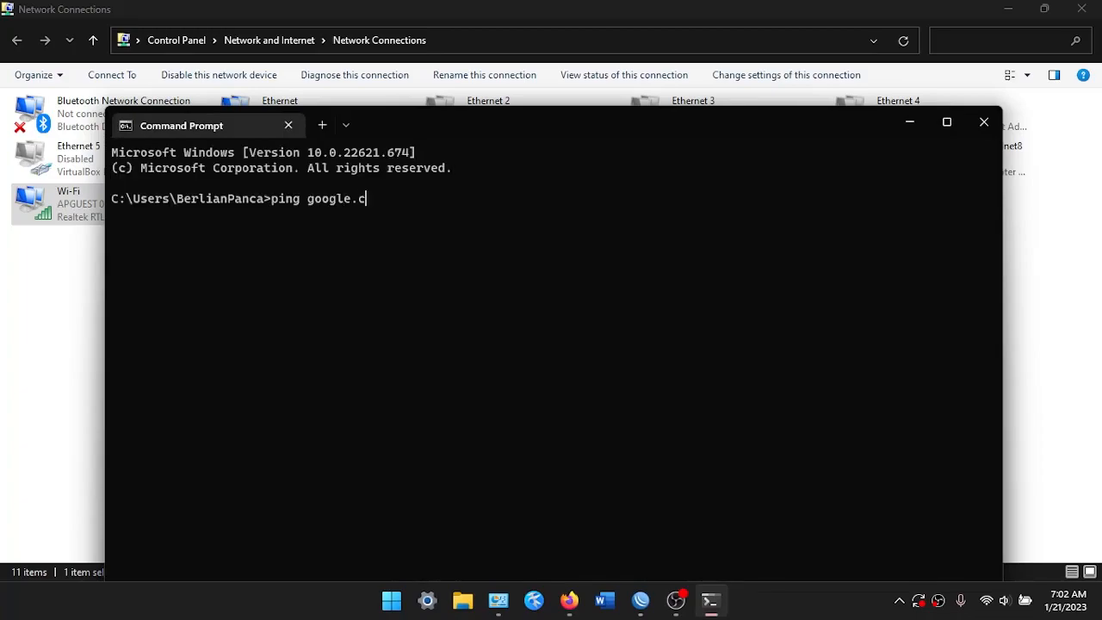
{"action": "type", "text": "com"}
{"action": "key", "text": "Return"}
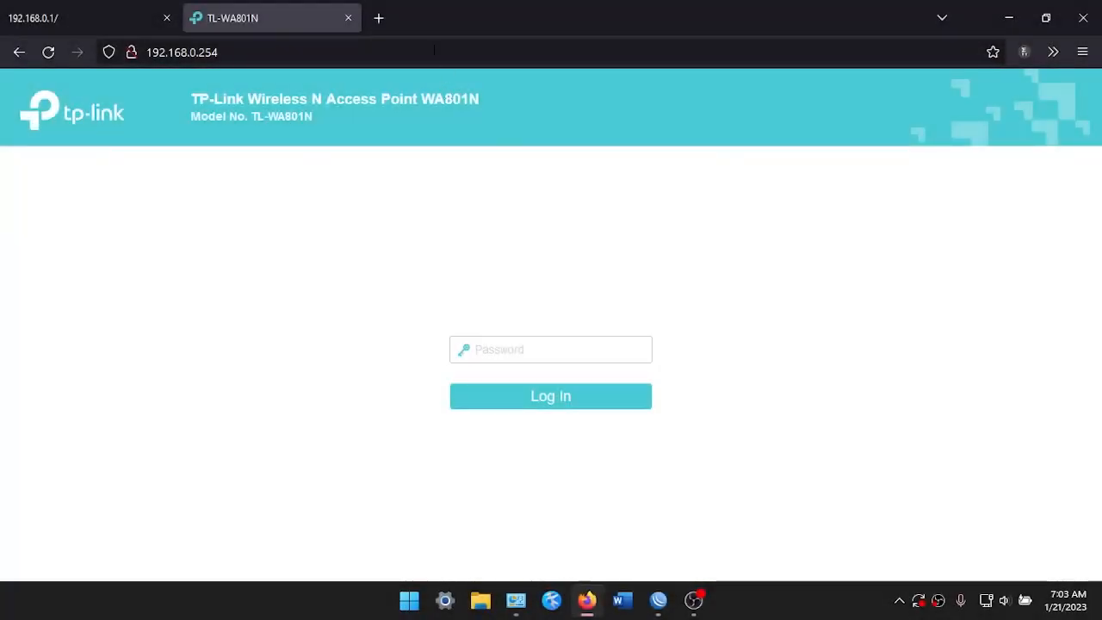
Go to speedtest.cbn.id in Firefox
{"action": "left_click", "coordinate": [433, 49]}
{"action": "type", "text": "speedtest.net/"}
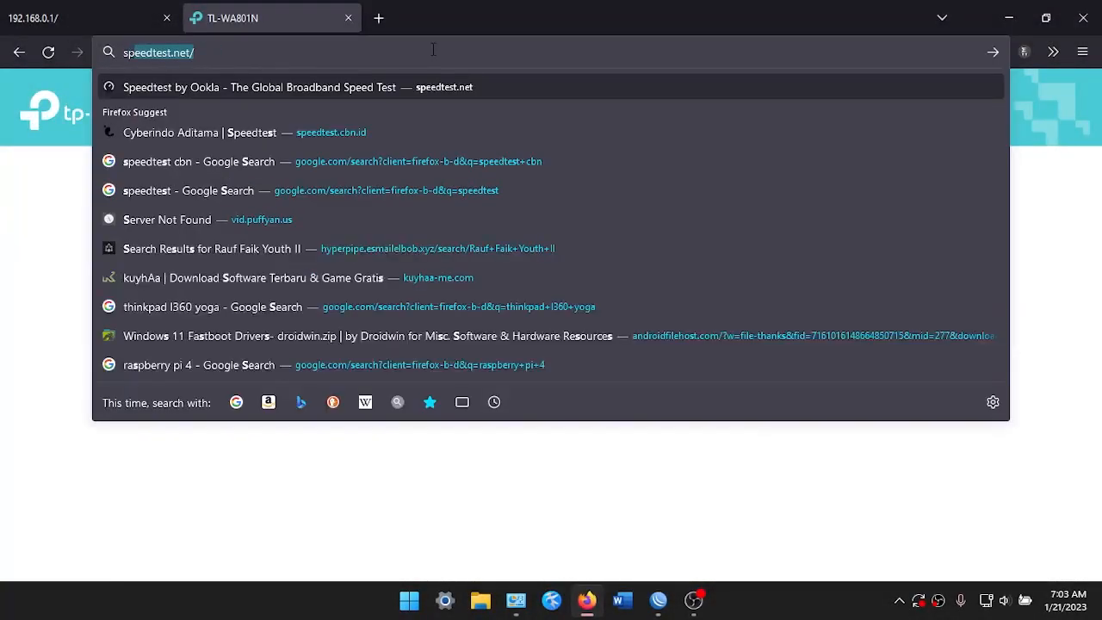
{"action": "key", "text": "Down"}
{"action": "key", "text": "Down"}
{"action": "key", "text": "Down"}
{"action": "key", "text": "Down"}
{"action": "key", "text": "Down"}
{"action": "key", "text": "Down"}
{"action": "key", "text": "Down"}
{"action": "key", "text": "Down"}
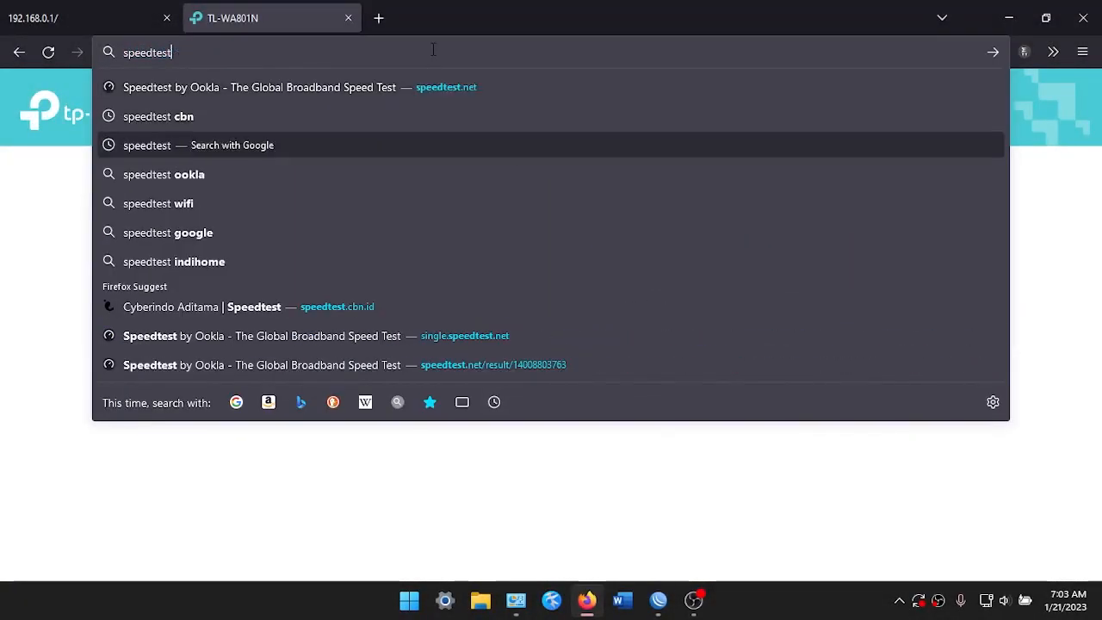
{"action": "key", "text": "Up"}
{"action": "key", "text": "Return"}
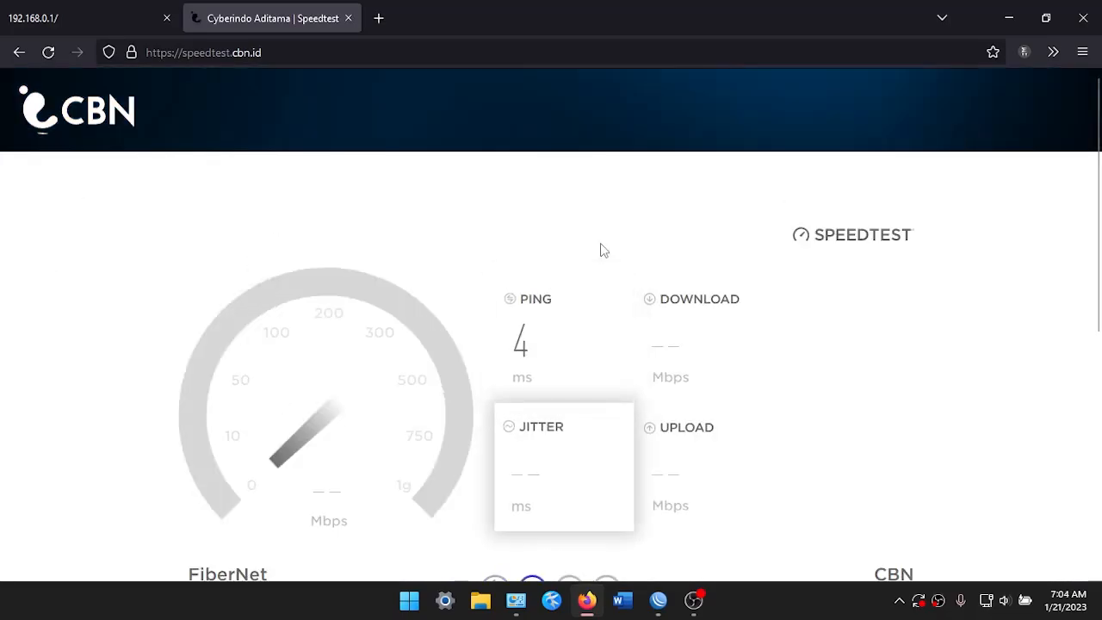
Review the roughly 65.9 Mbps download result, then reload the test page
{"action": "scroll", "coordinate": [559, 295], "scroll_direction": "down", "scroll_amount": 3}
{"action": "scroll", "coordinate": [558, 295], "scroll_direction": "up", "scroll_amount": 3}
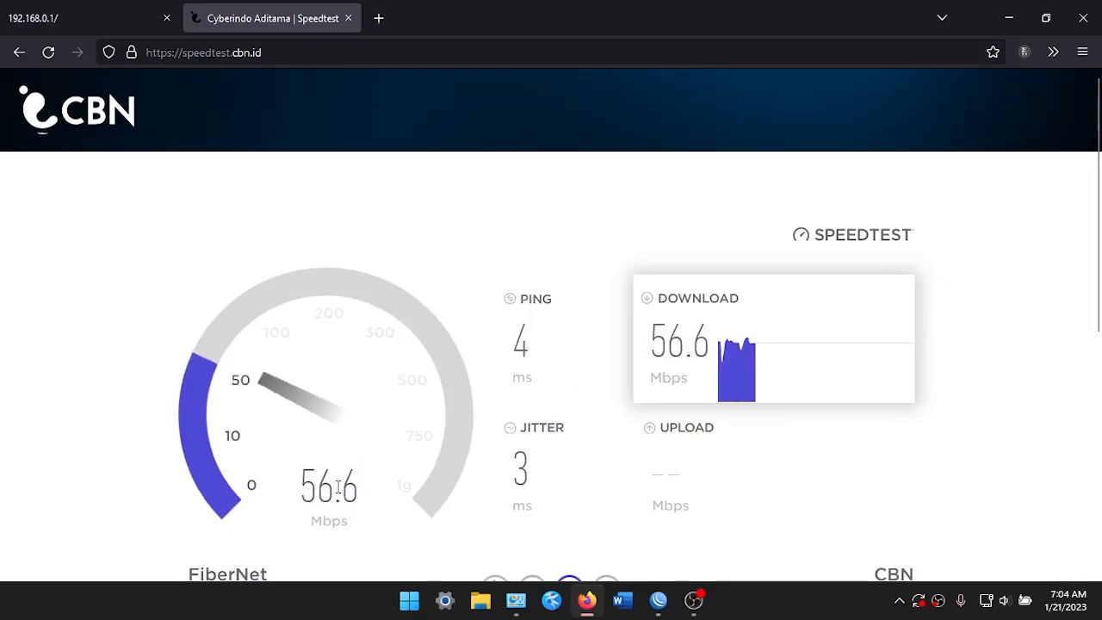
{"action": "scroll", "coordinate": [353, 420], "scroll_direction": "down", "scroll_amount": 2}
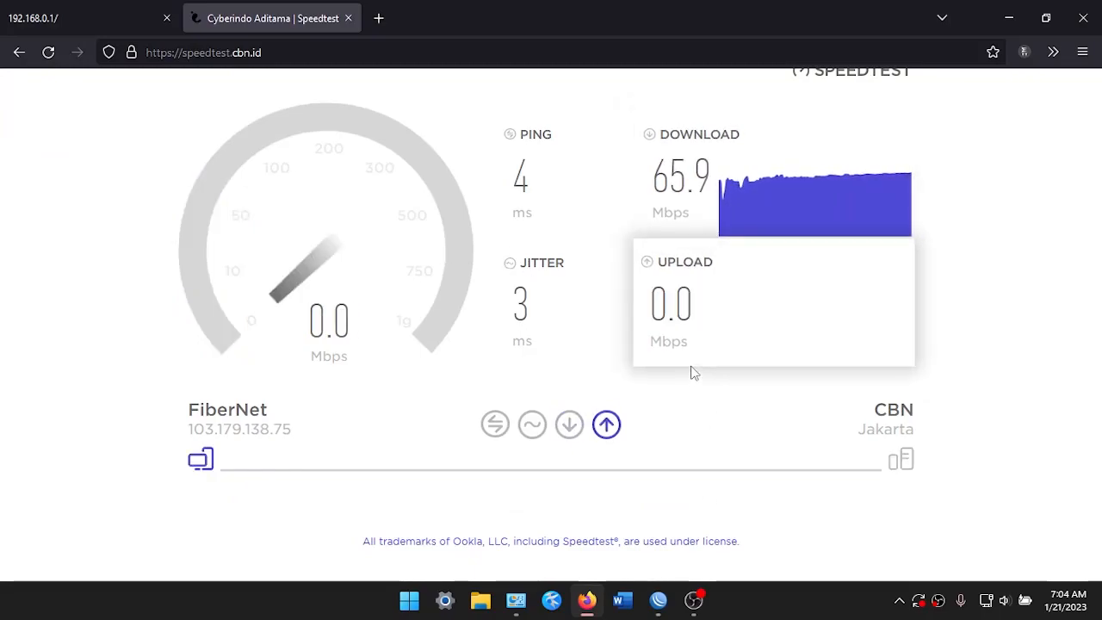
{"action": "left_click", "coordinate": [43, 51]}
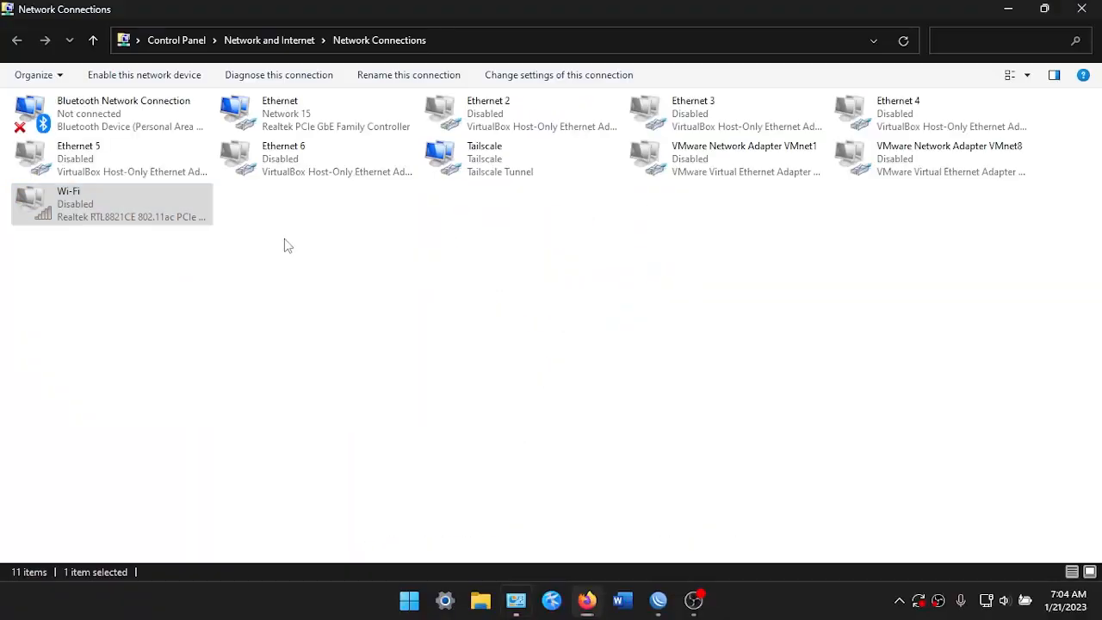
Confirm Ethernet holds 200.100.40.253 from DHCP server 200.100.40.1, then start a fresh speed test
{"action": "left_click", "coordinate": [164, 123]}
{"action": "right_click", "coordinate": [165, 123]}
{"action": "left_click", "coordinate": [288, 109]}
{"action": "right_click", "coordinate": [288, 109]}
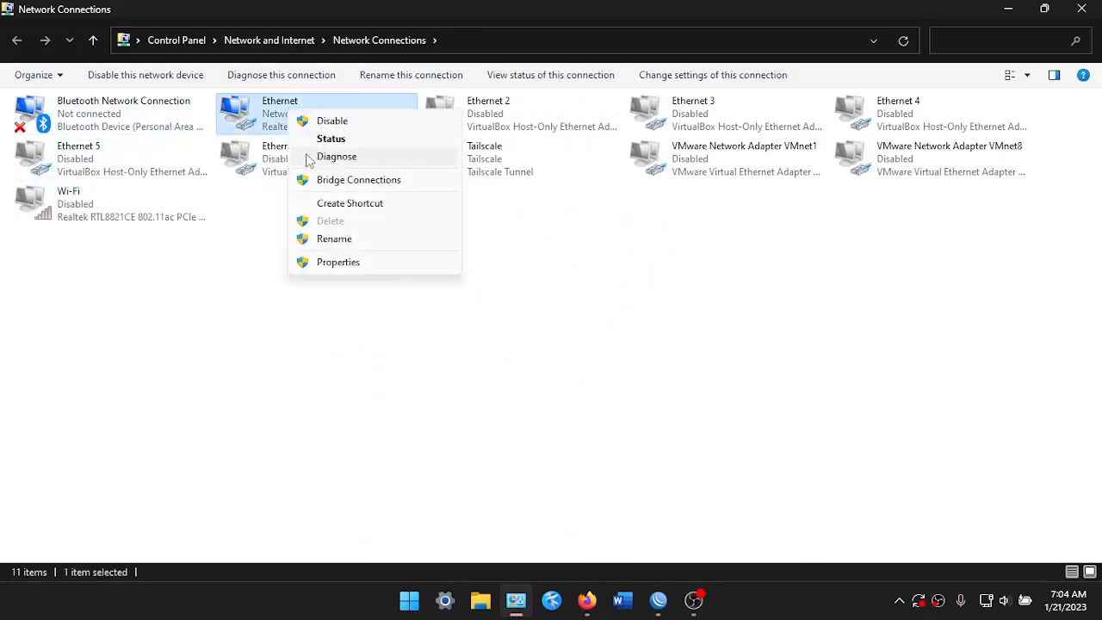
{"action": "left_click", "coordinate": [320, 140]}
{"action": "left_click", "coordinate": [460, 294]}
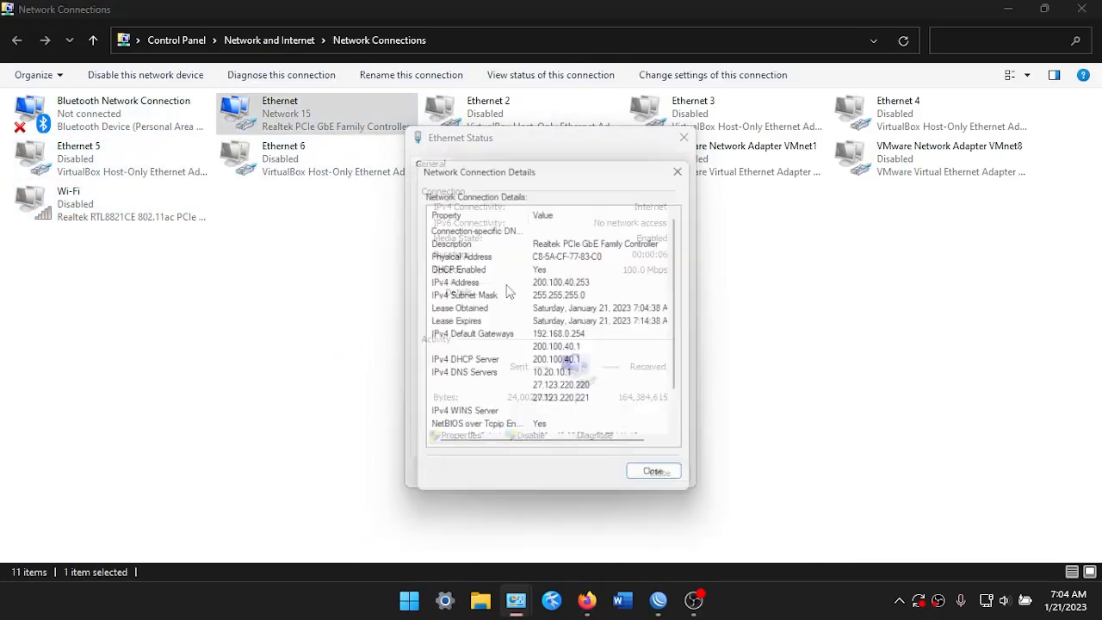
{"action": "left_click", "coordinate": [594, 600]}
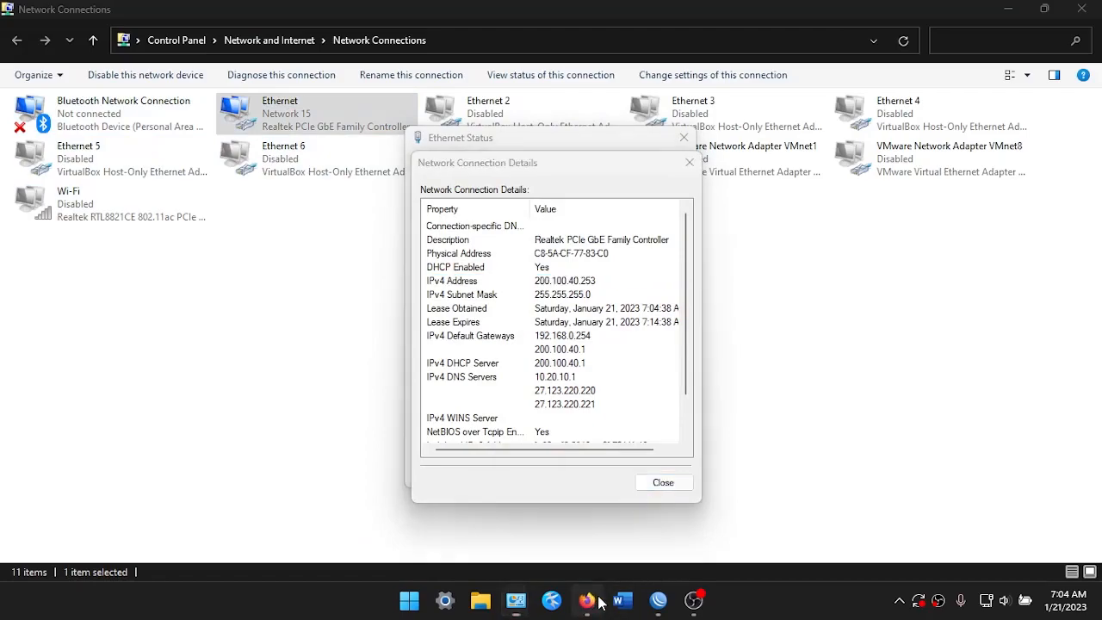
{"action": "left_click", "coordinate": [538, 230]}
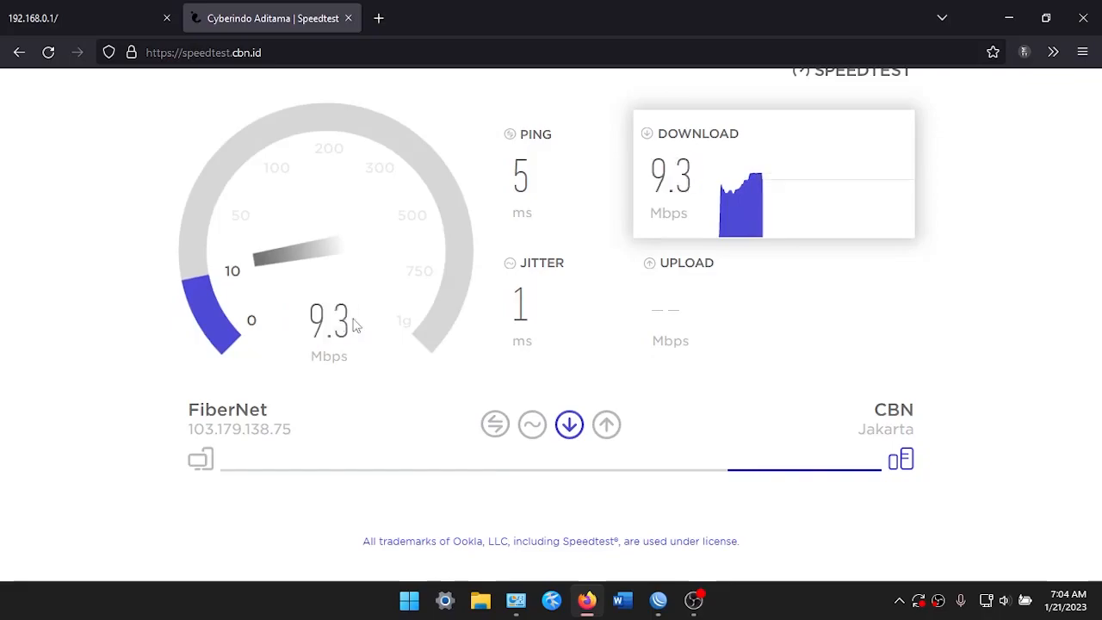
Note the roughly 9.4 Mbps wired download, then reload the speed test page
{"action": "left_click_drag", "start_coordinate": [324, 322], "coordinate": [352, 326]}
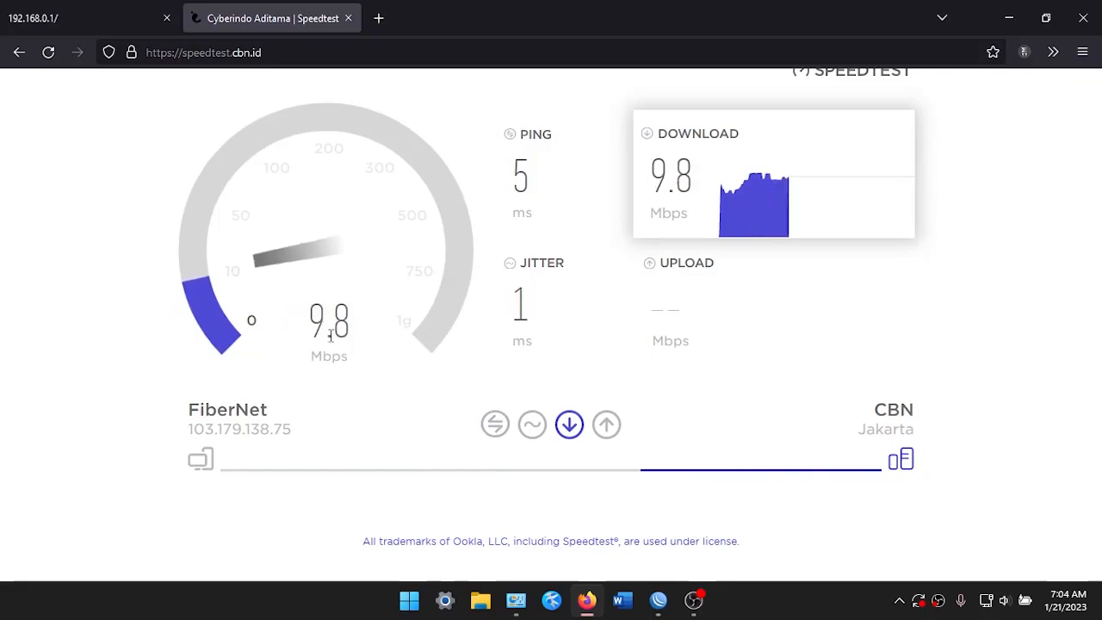
{"action": "left_click_drag", "start_coordinate": [303, 336], "coordinate": [376, 335]}
{"action": "scroll", "coordinate": [366, 335], "scroll_direction": "up", "scroll_amount": 2}
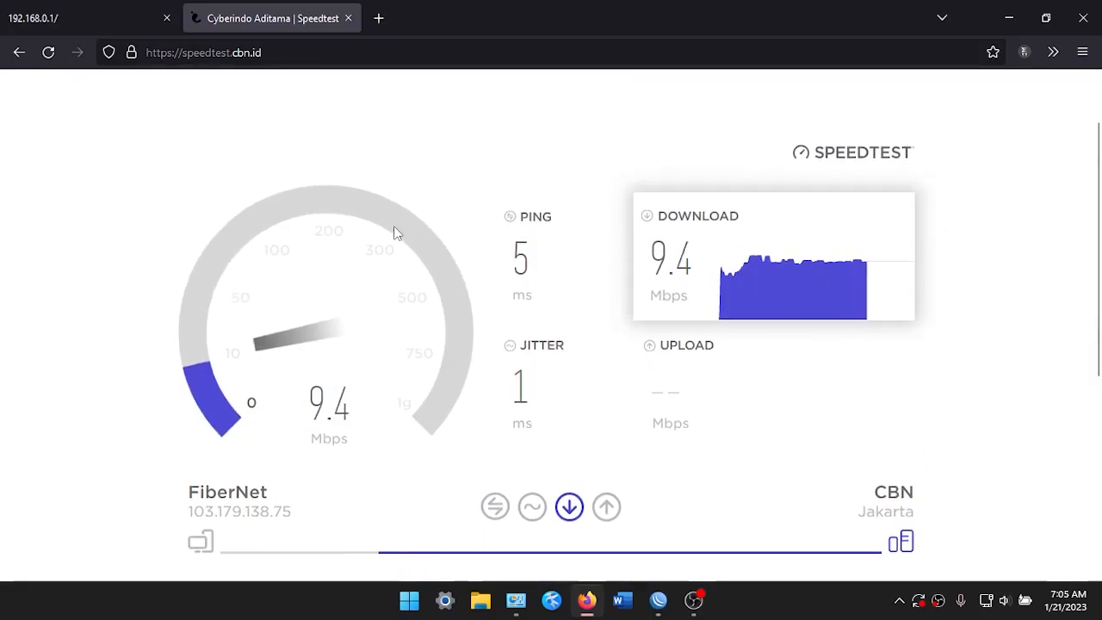
{"action": "key", "text": "F5"}
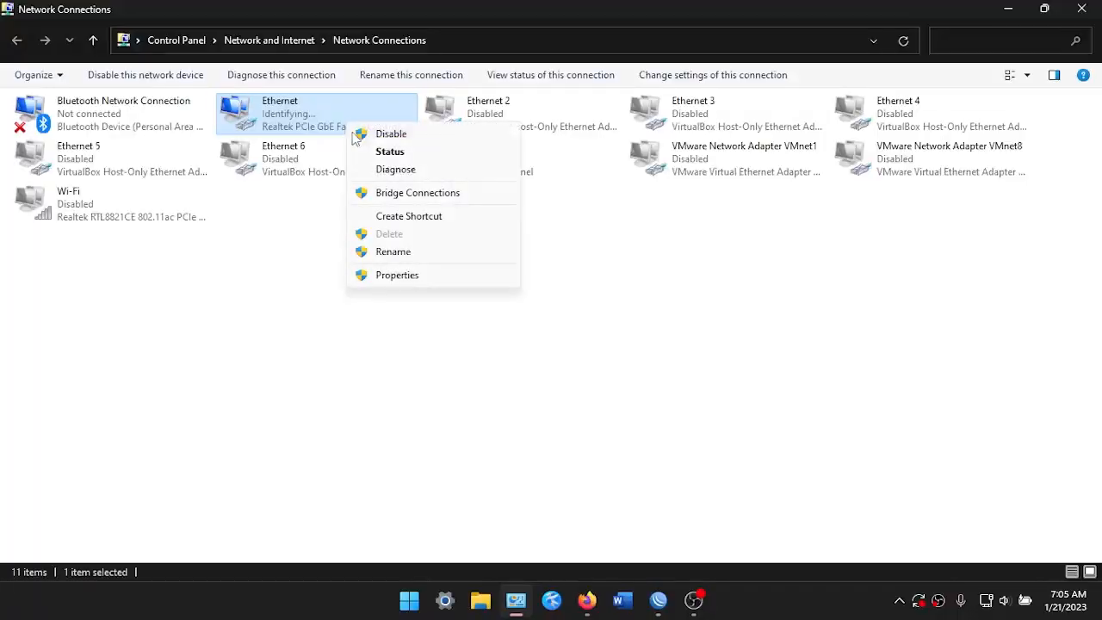
Confirm Ethernet now holds 200.100.50.251 from DHCP server 200.100.50.1, closing both dialogs
{"action": "left_click", "coordinate": [390, 150]}
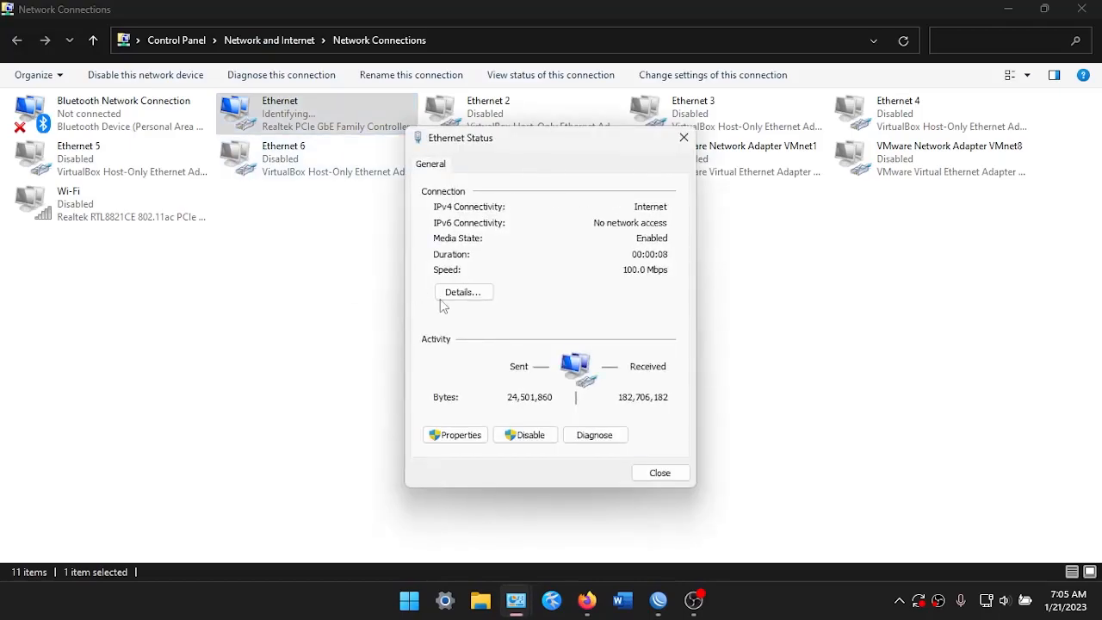
{"action": "left_click", "coordinate": [452, 294]}
{"action": "left_click", "coordinate": [585, 284]}
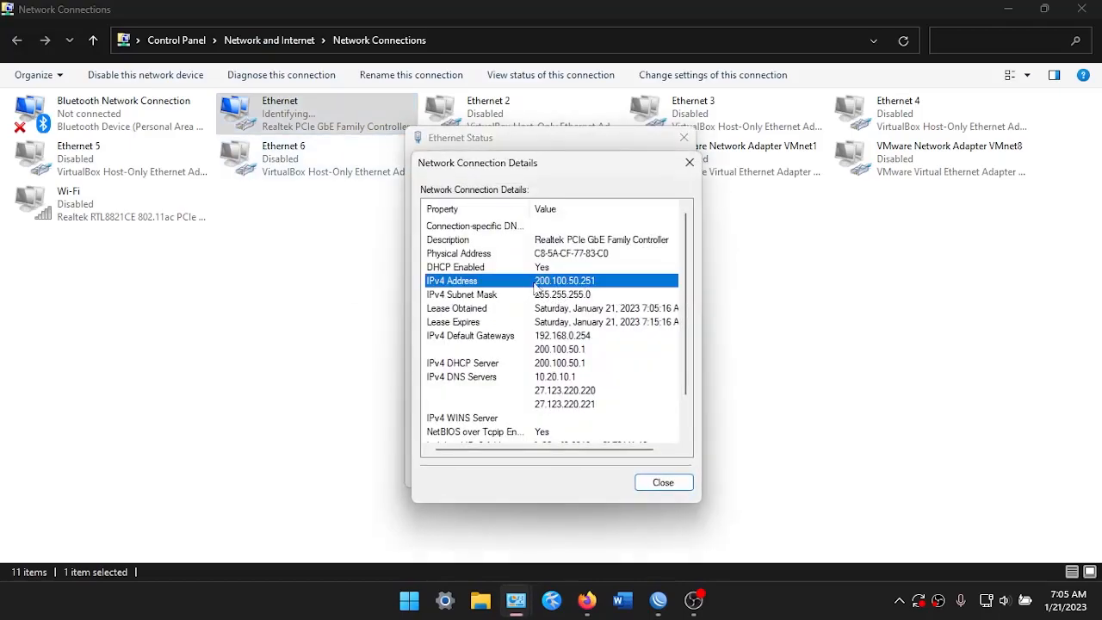
{"action": "left_click", "coordinate": [688, 163]}
{"action": "left_click", "coordinate": [683, 138]}
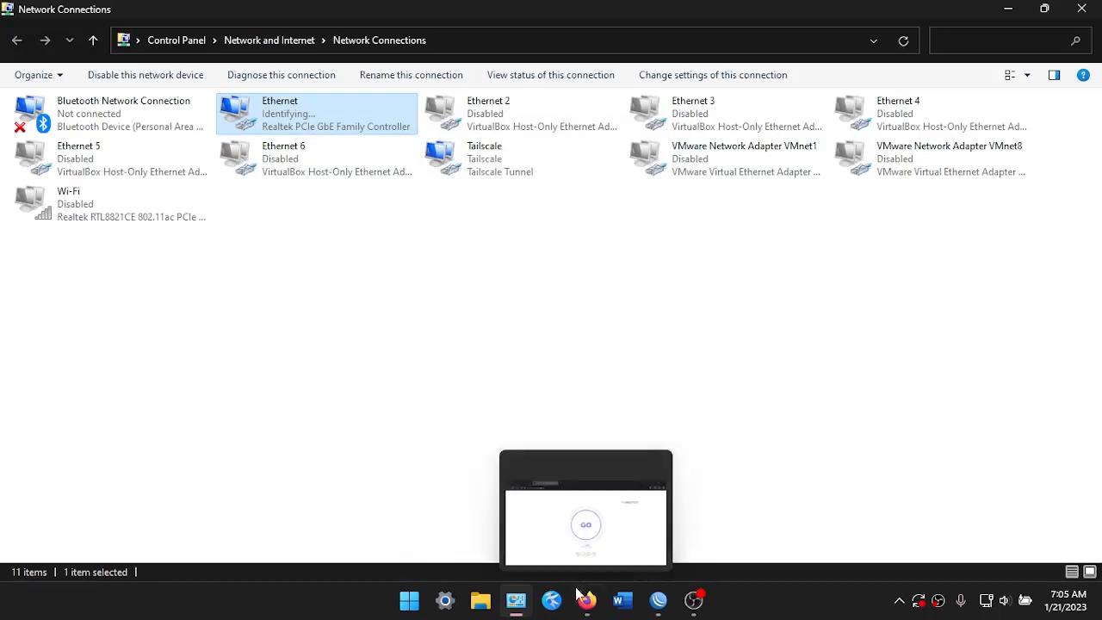
{"action": "left_click", "coordinate": [586, 600]}
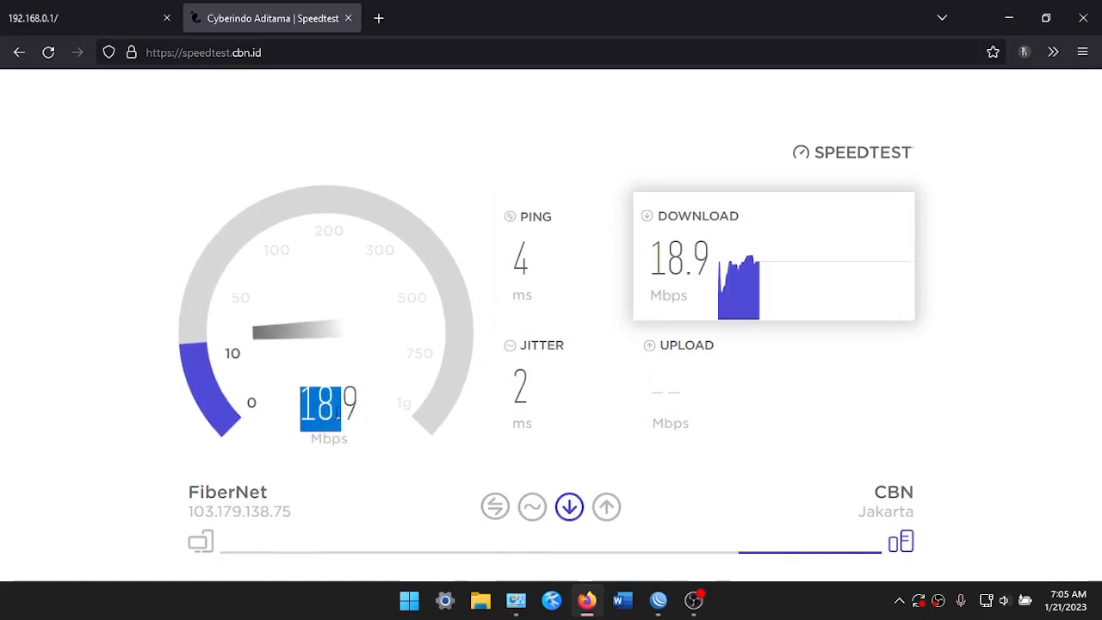
Scroll the Speedtest page to check the run on the new VLAN address, with download near 19.4 Mbps
{"action": "scroll", "coordinate": [305, 413], "scroll_direction": "down", "scroll_amount": 2}
{"action": "scroll", "coordinate": [358, 374], "scroll_direction": "up", "scroll_amount": 2}
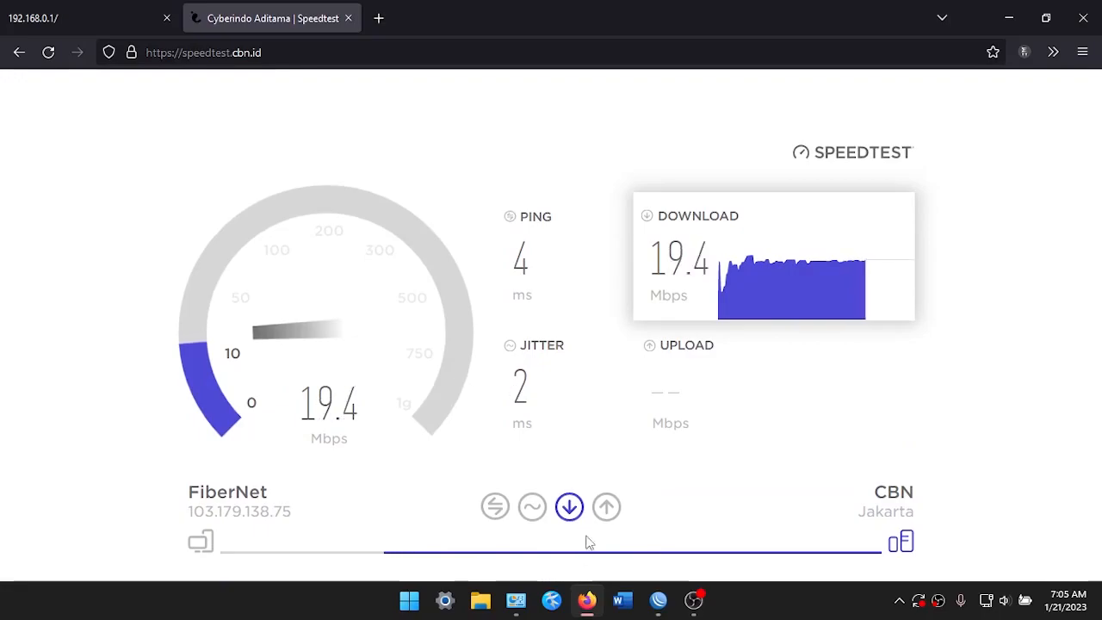
Launch Terminal from the Start search
{"action": "key", "text": "super"}
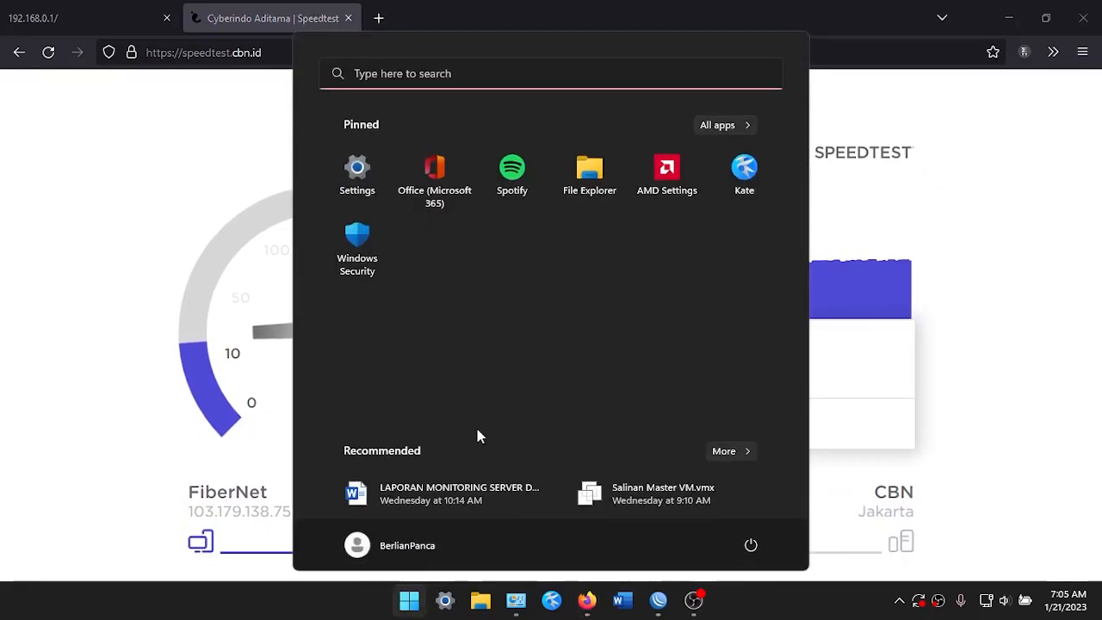
{"action": "type", "text": "p"}
{"action": "key", "text": "BackSpace"}
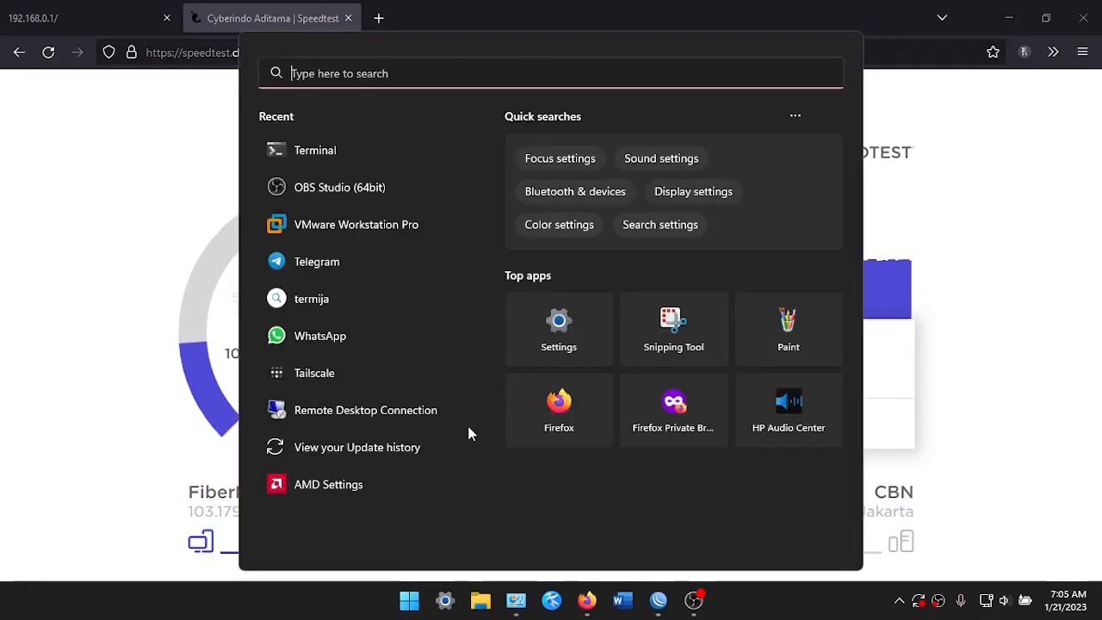
{"action": "type", "text": "term"}
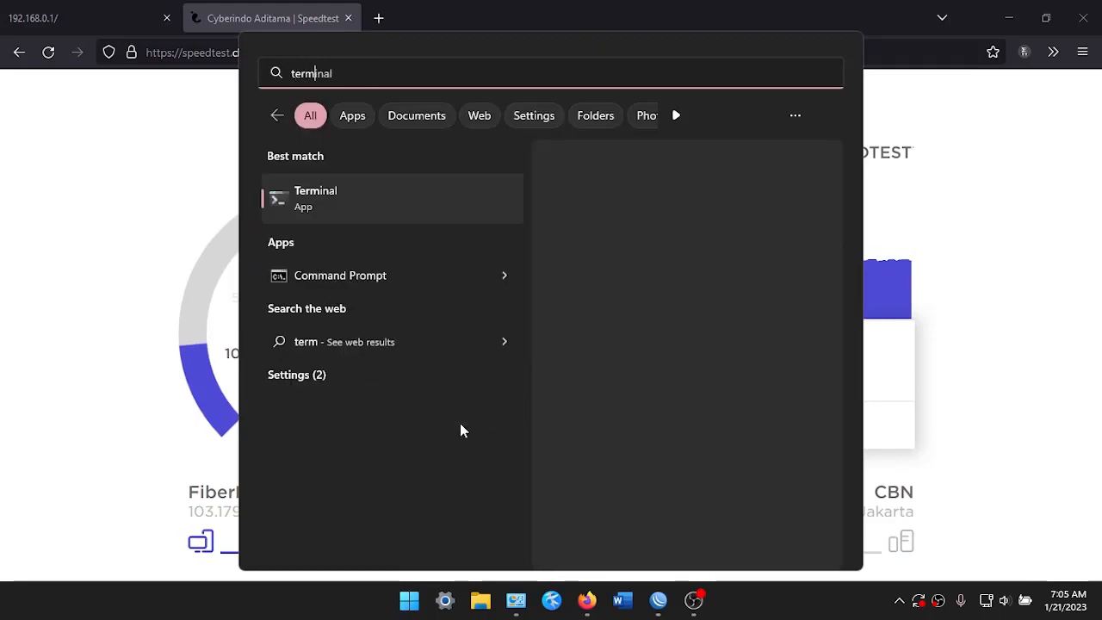
{"action": "key", "text": "Return"}
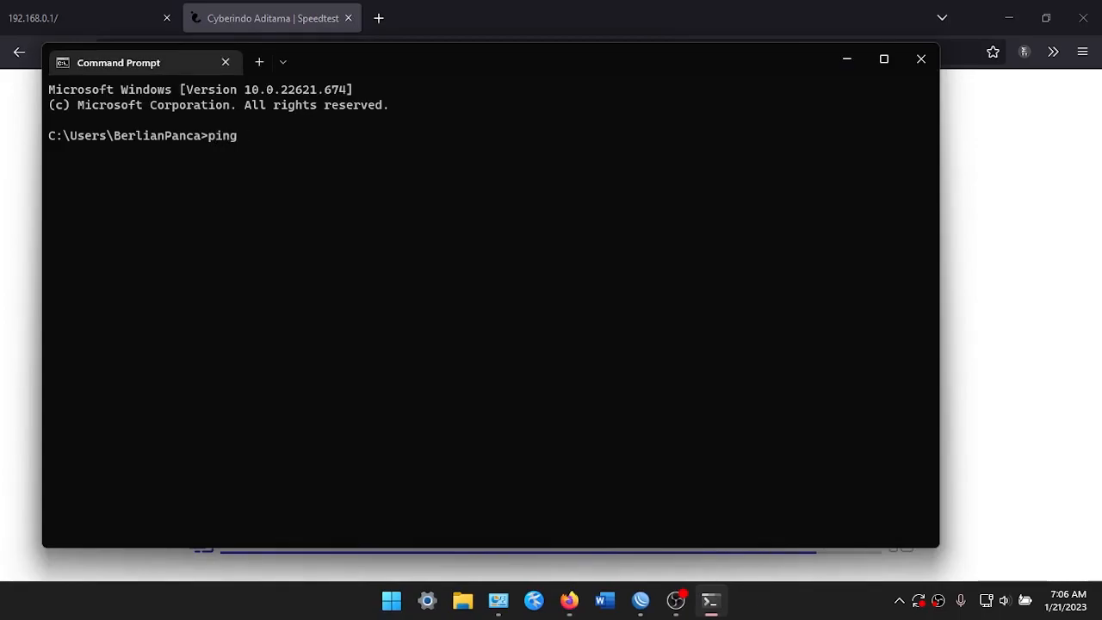
Ping 10.20.11.1 twice to confirm it is unreachable
{"action": "type", "text": "ping 10.20.11"}
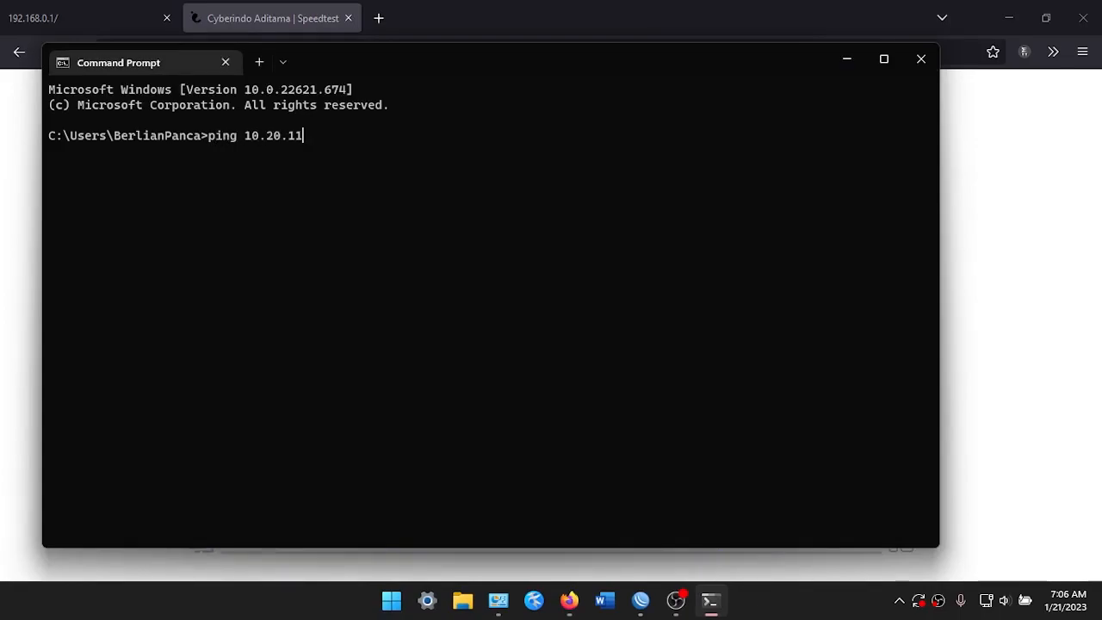
{"action": "key", "text": "Return"}
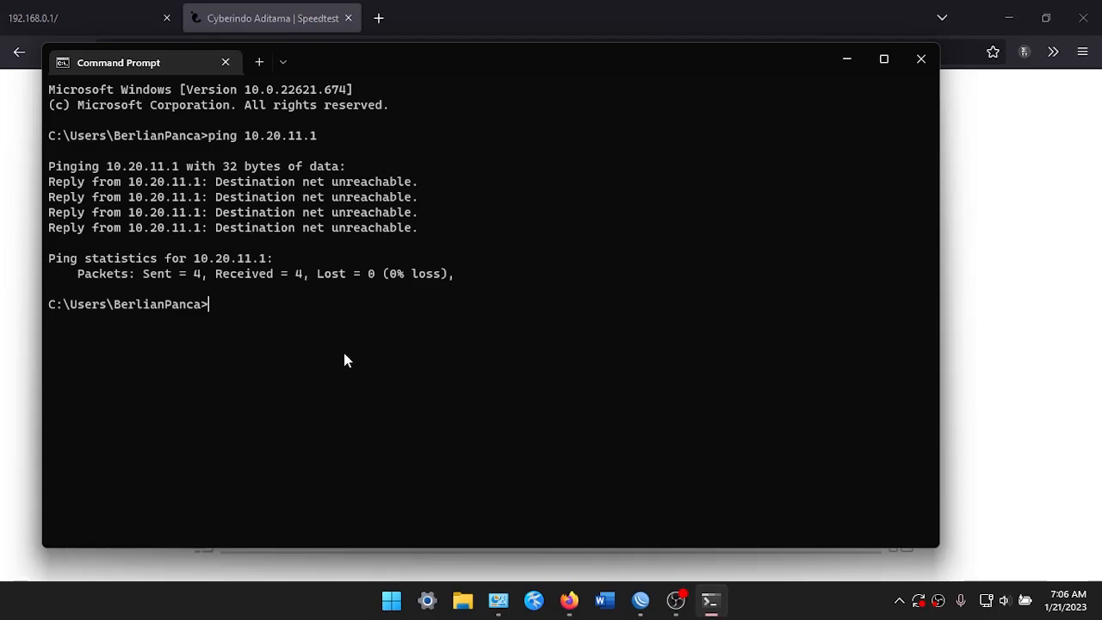
{"action": "key", "text": "Up"}
{"action": "key", "text": "Return"}
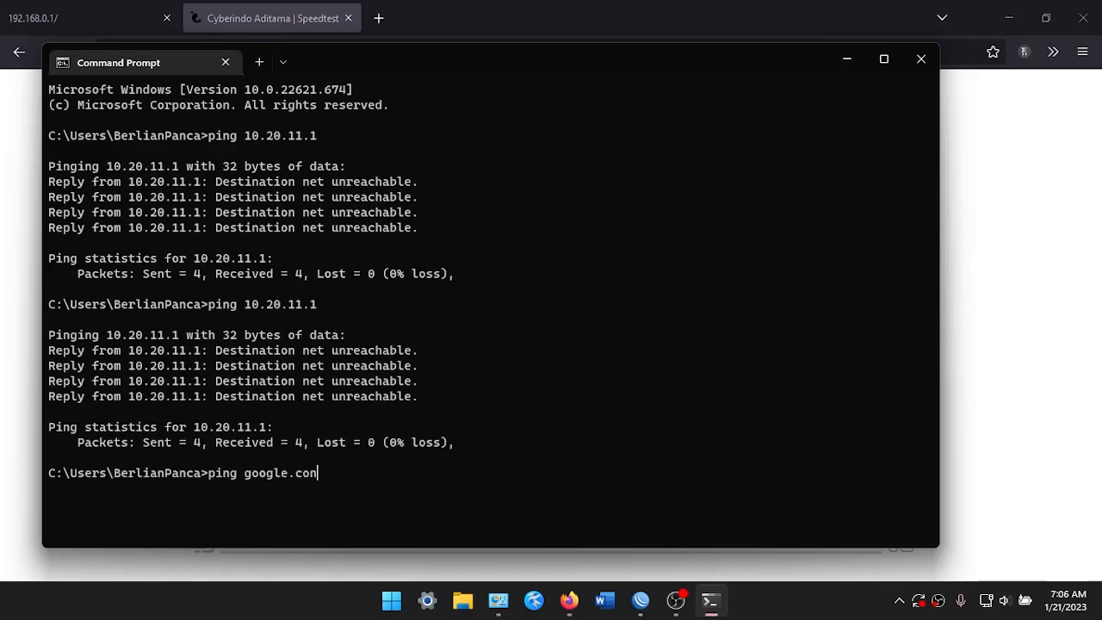
Ping google.com (about 15 ms), then close Command Prompt to see the 18.9/17.6 Mbps result
{"action": "key", "text": "Return"}
{"action": "key", "text": "Up"}
{"action": "key", "text": "Return"}
{"action": "type", "text": "ping google.com"}
{"action": "key", "text": "Return"}
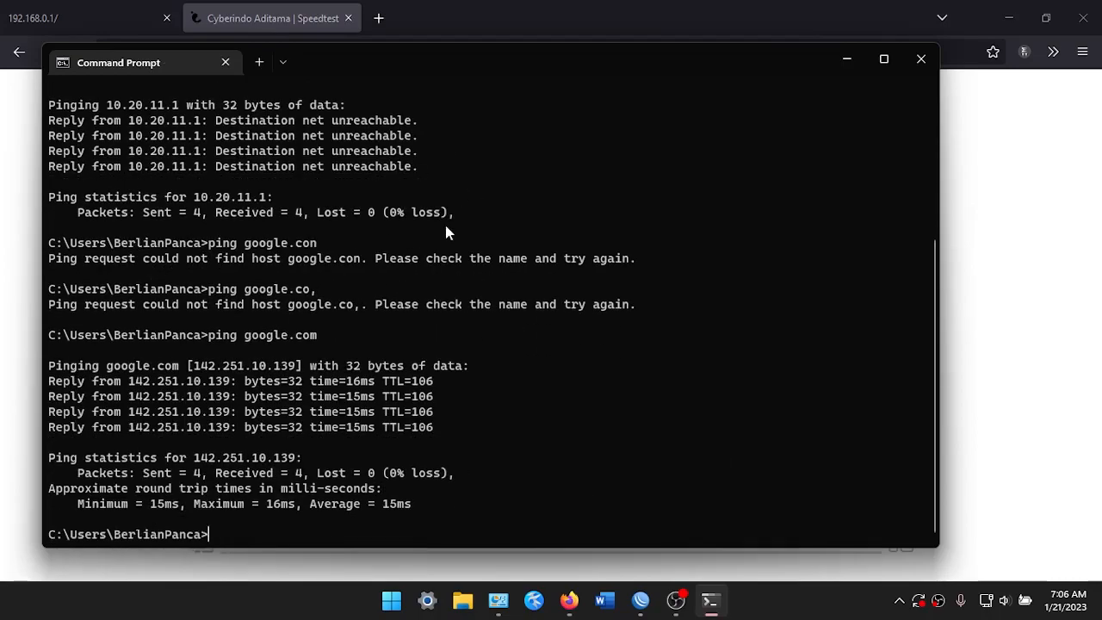
{"action": "left_click", "coordinate": [921, 59]}
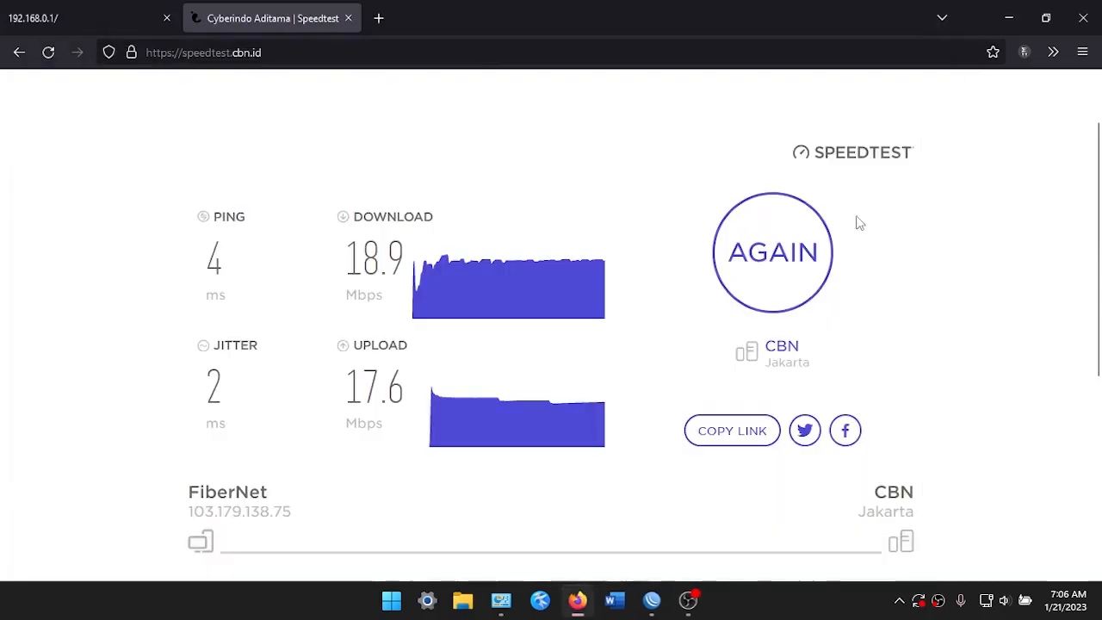
{"action": "scroll", "coordinate": [600, 354], "scroll_direction": "up", "scroll_amount": 2}
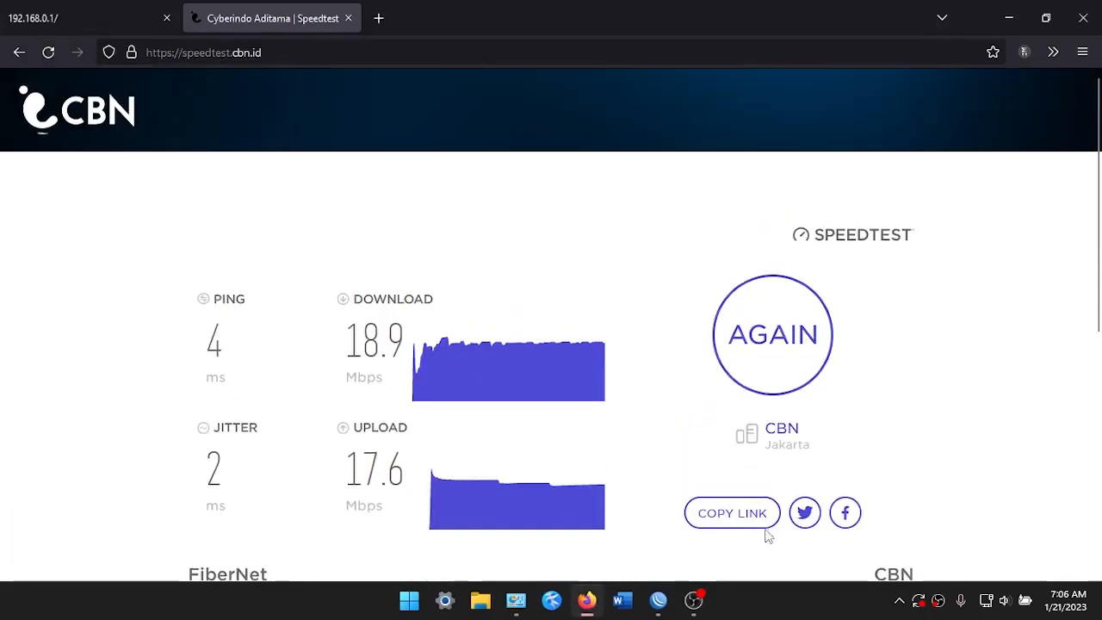